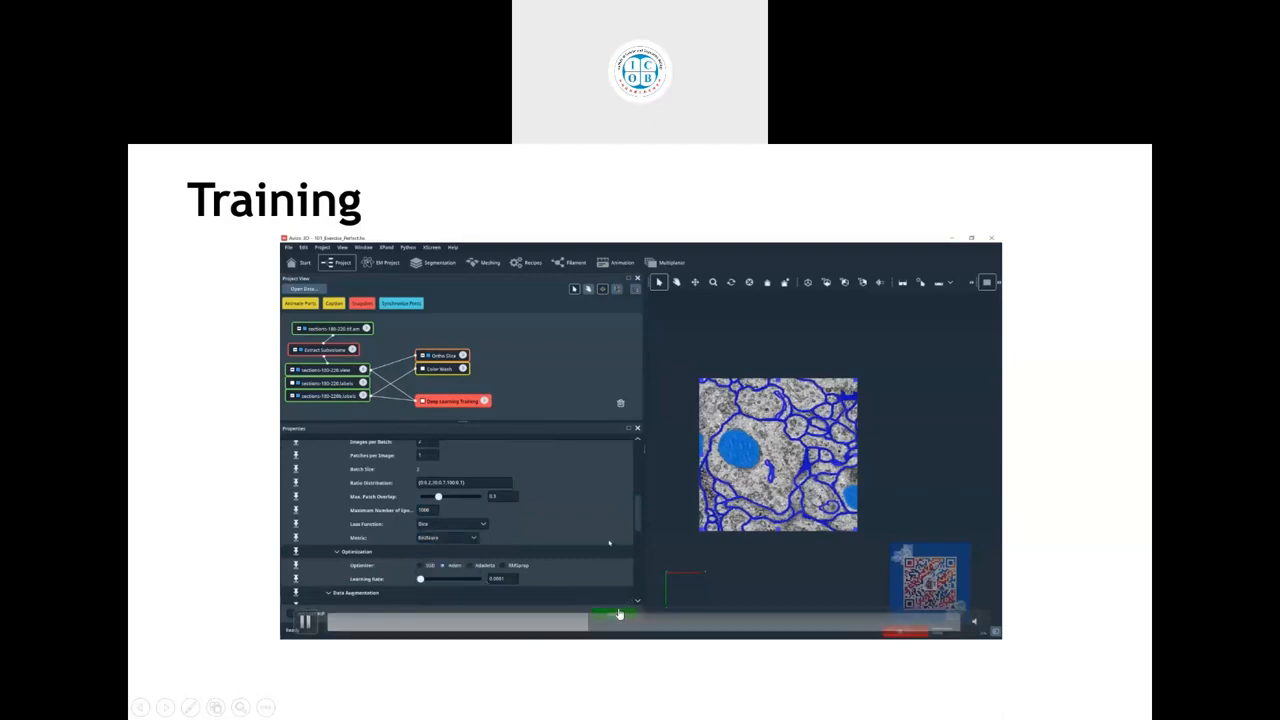
# - Skim through the demo video on the Training slide by skipping ahead to its end
pyautogui.click(628, 625)
pyautogui.click(701, 623)
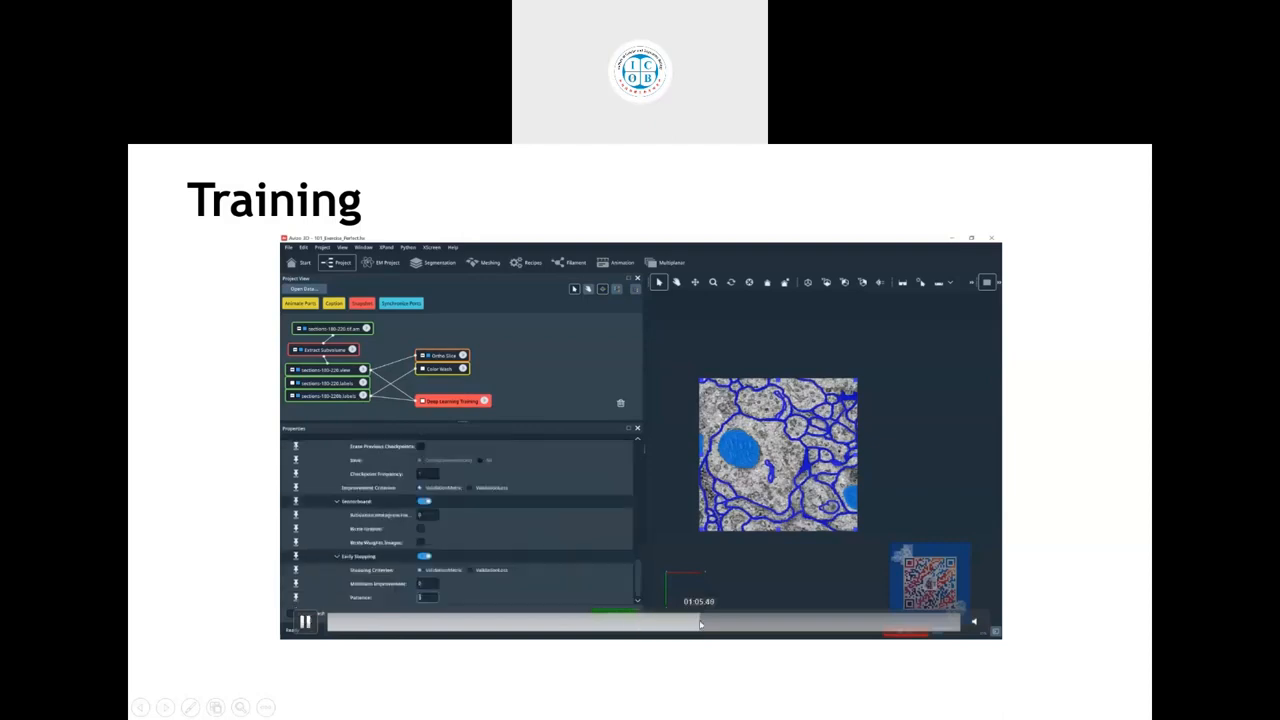
pyautogui.click(751, 624)
pyautogui.click(790, 625)
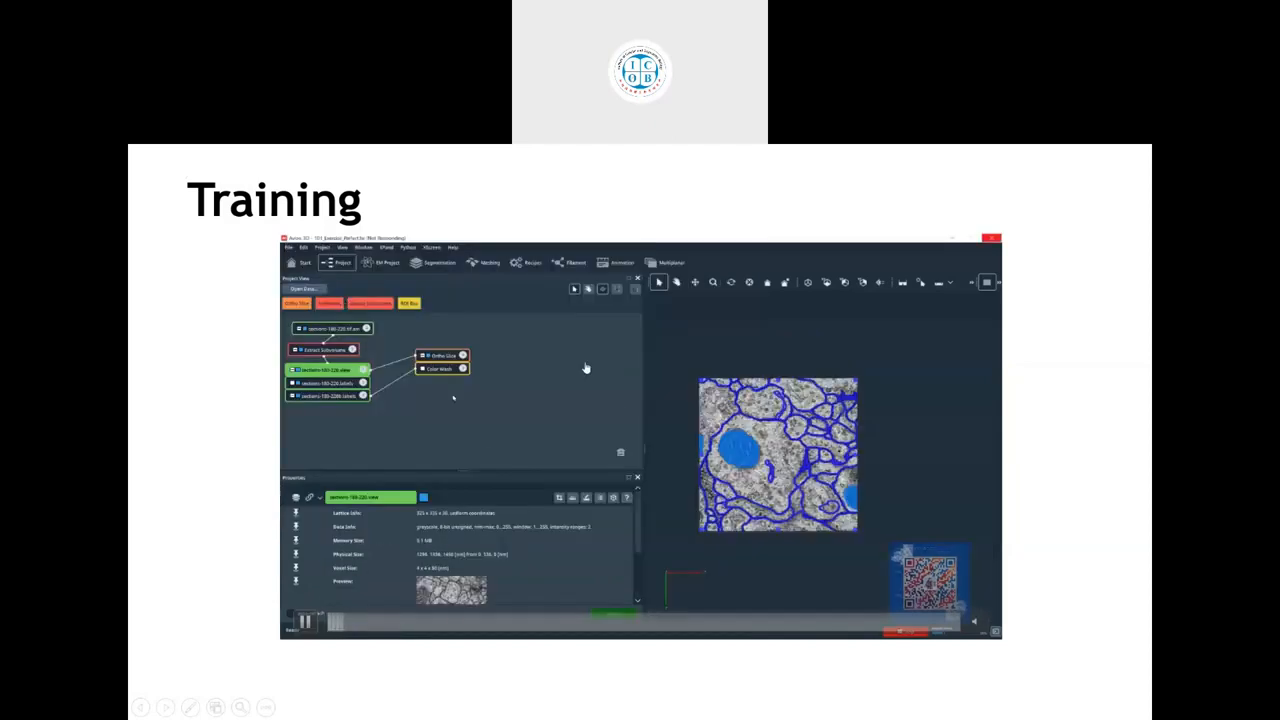
# - Advance to the Prediction slide and skip ahead in its demo video
pyautogui.press('Right')
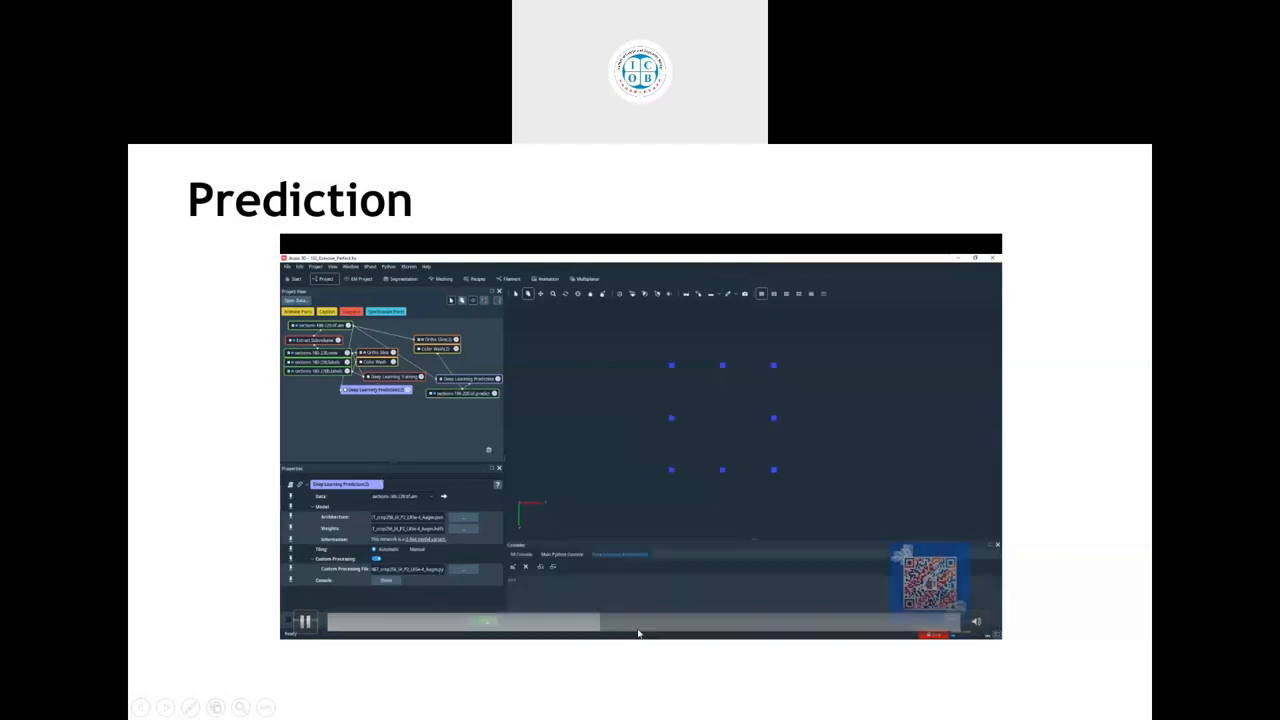
pyautogui.click(738, 622)
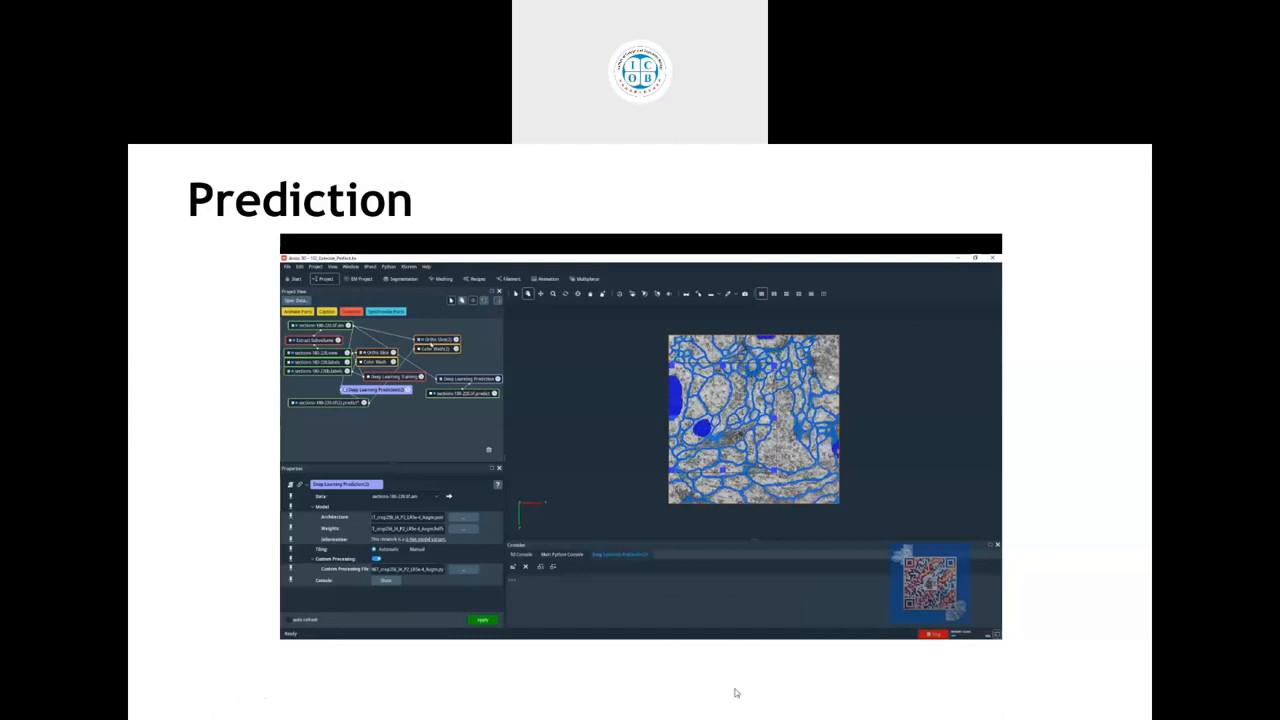
pyautogui.click(525, 657)
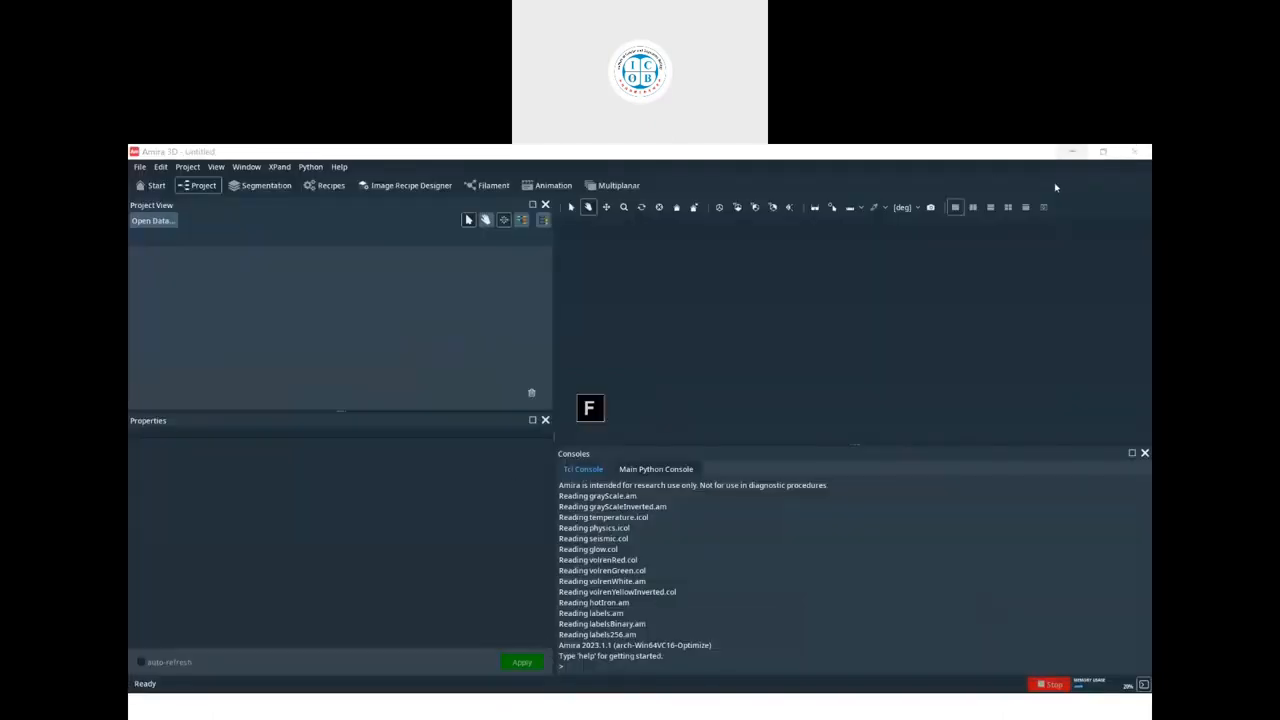
# - End the PowerPoint slide show and minimize the presentation to return to Amira
pyautogui.click(1103, 152)
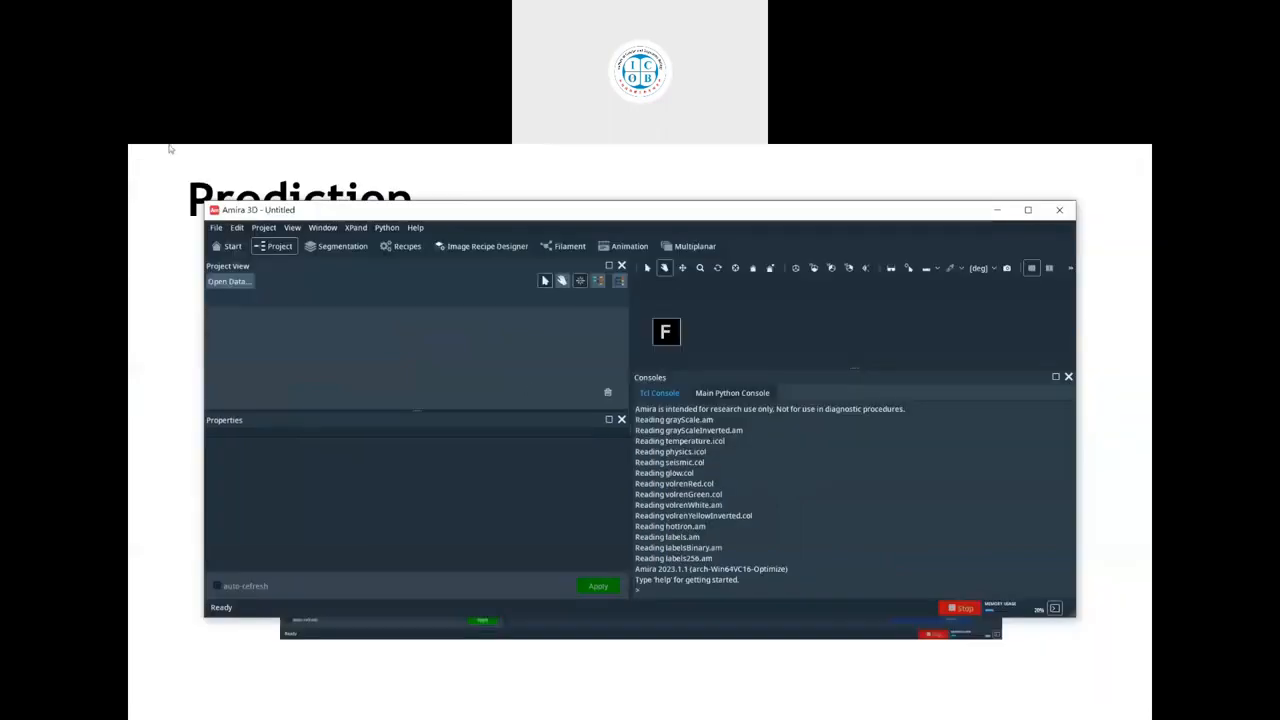
pyautogui.click(1089, 183)
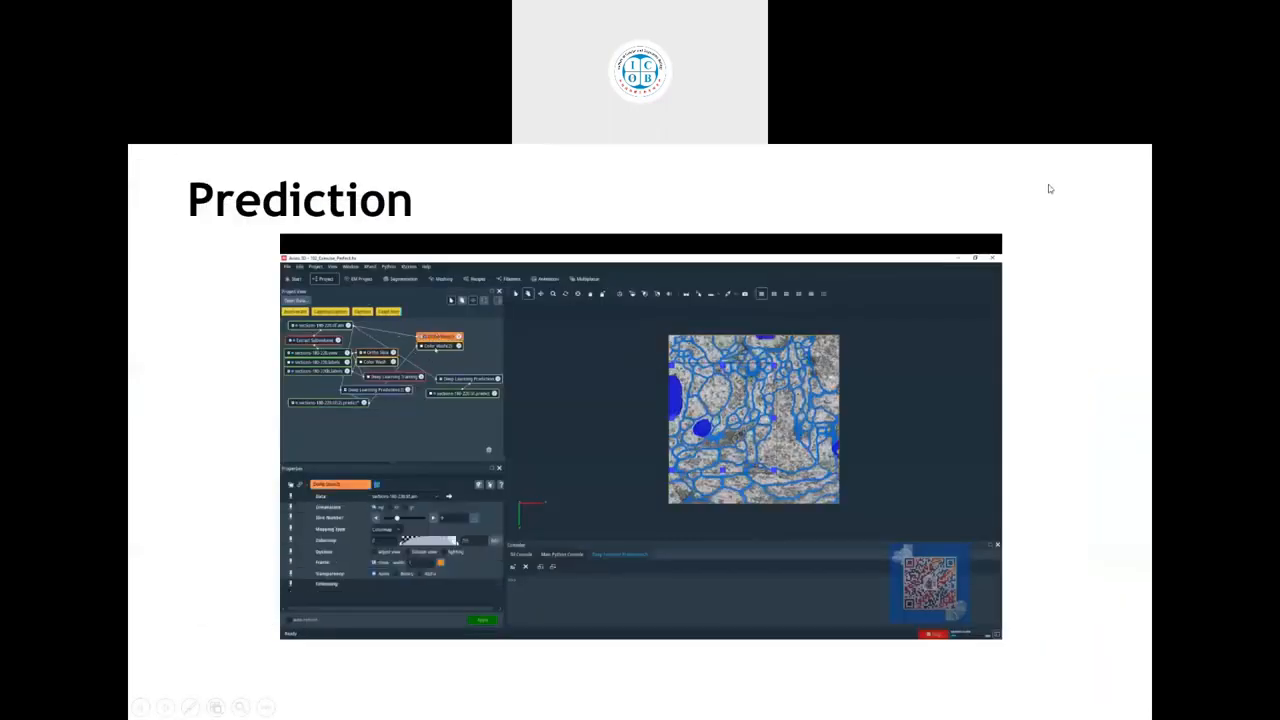
pyautogui.press('Escape')
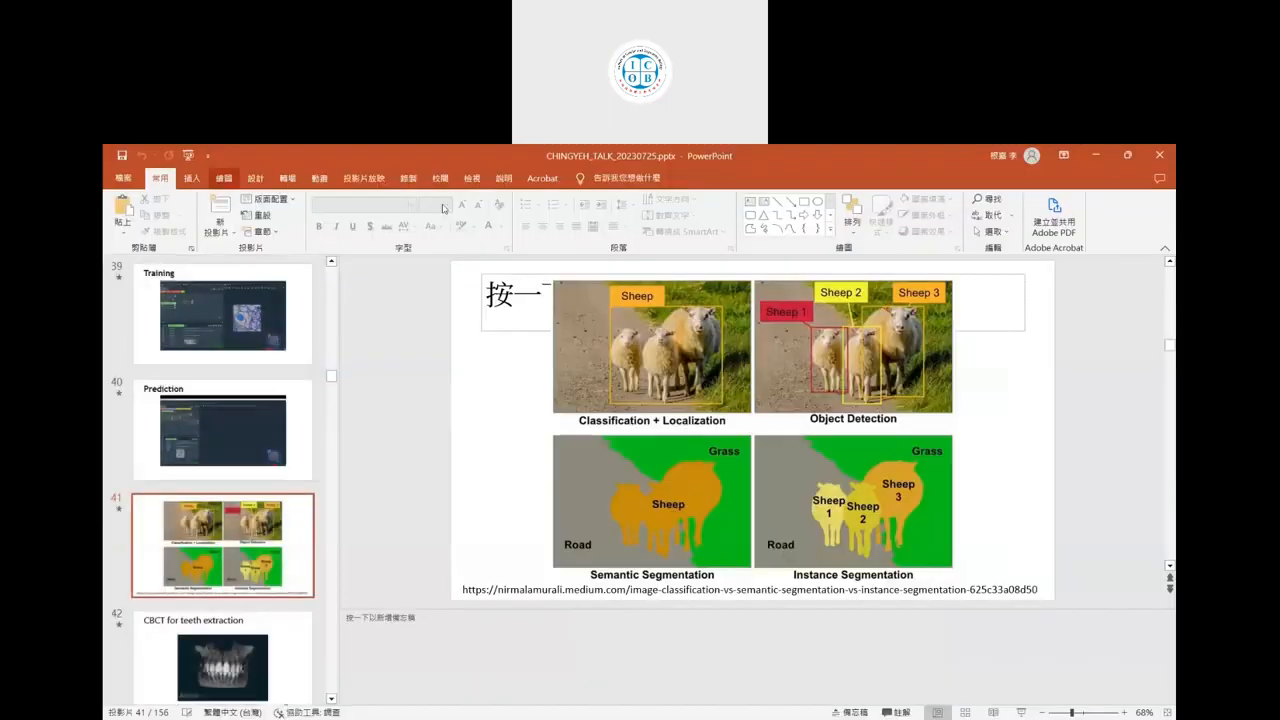
pyautogui.click(1095, 153)
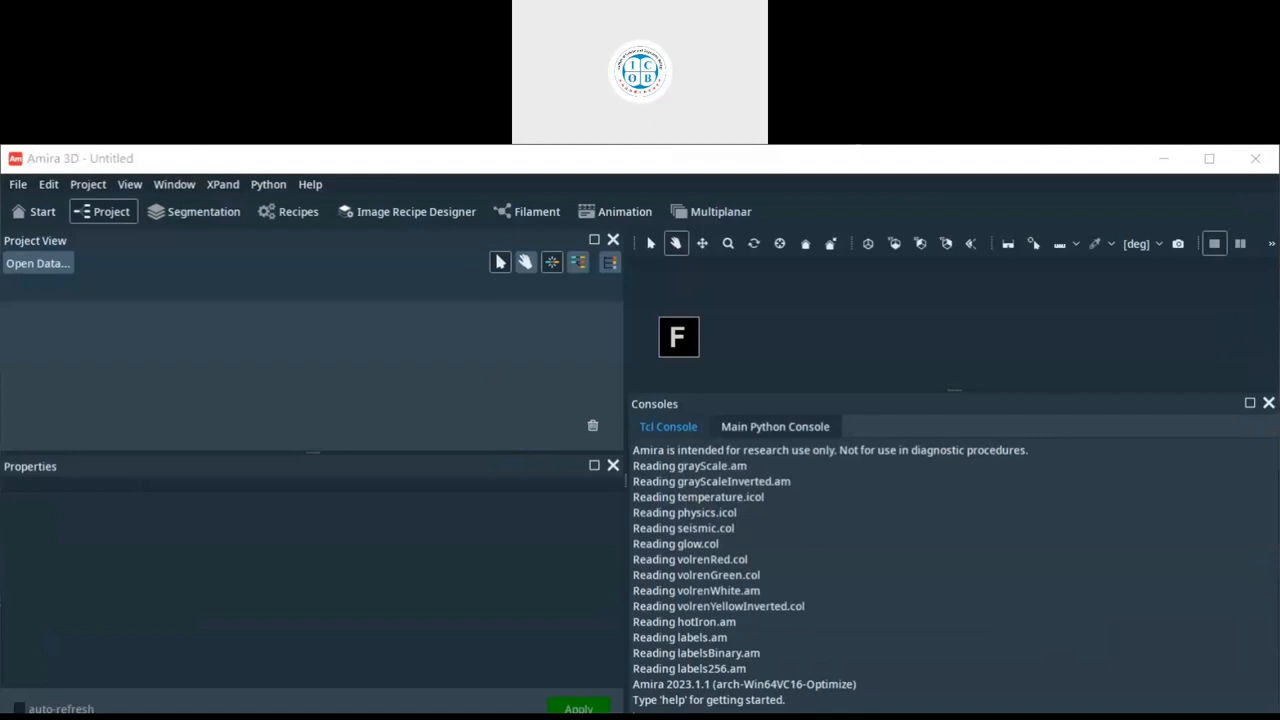
# - Load the FollowUp_Training_Result.hx project into Amira, dismiss the error dialog and maximize the window
pyautogui.moveTo(845, 408); pyautogui.dragTo(845, 408)
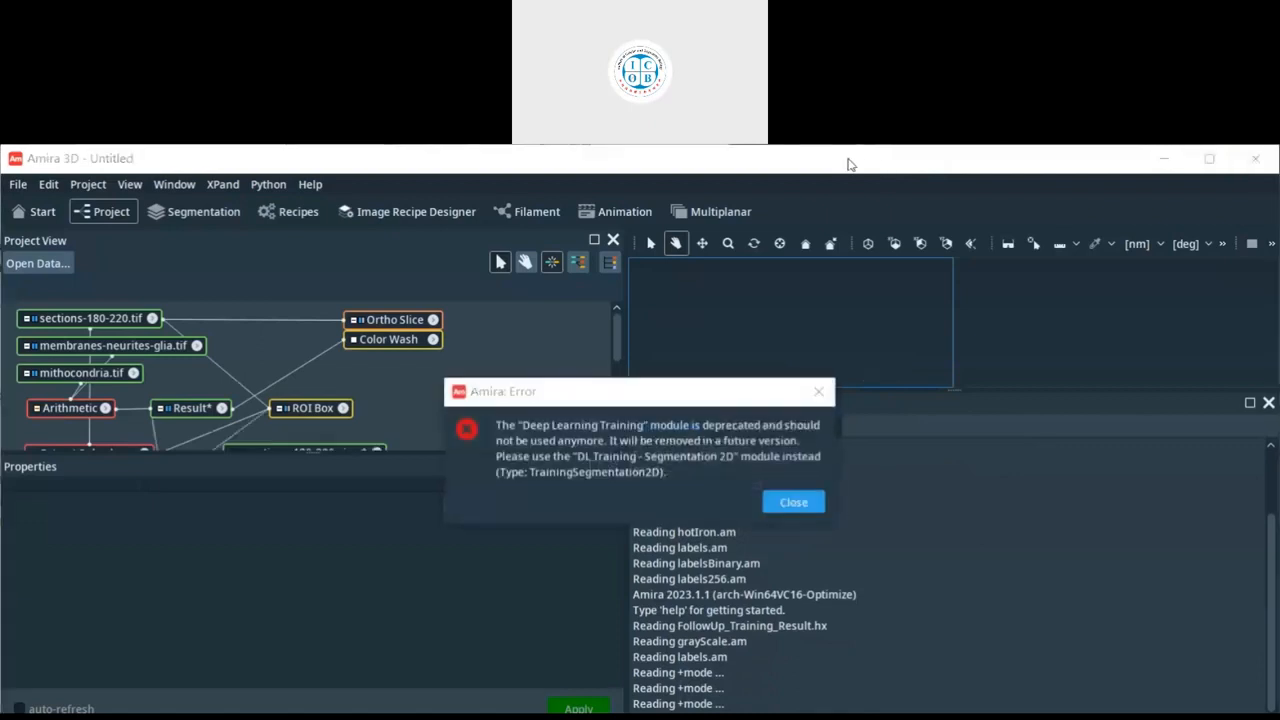
pyautogui.click(792, 502)
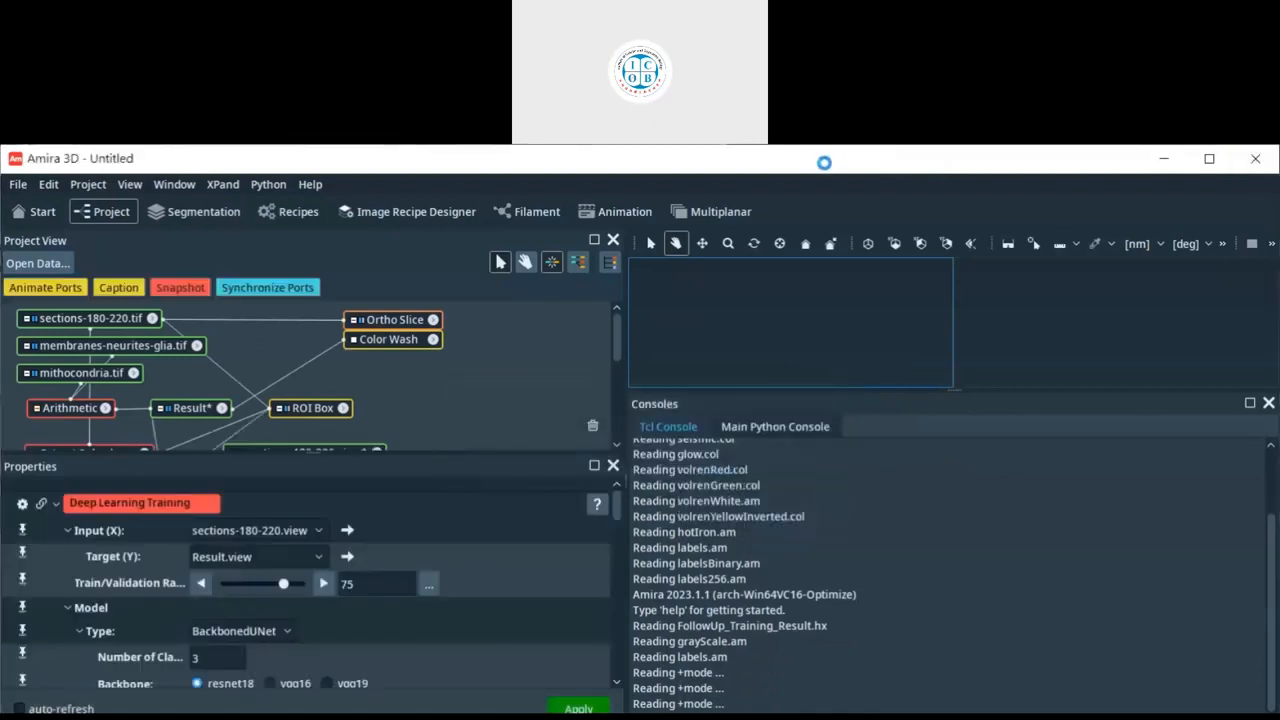
pyautogui.doubleClick(824, 163)
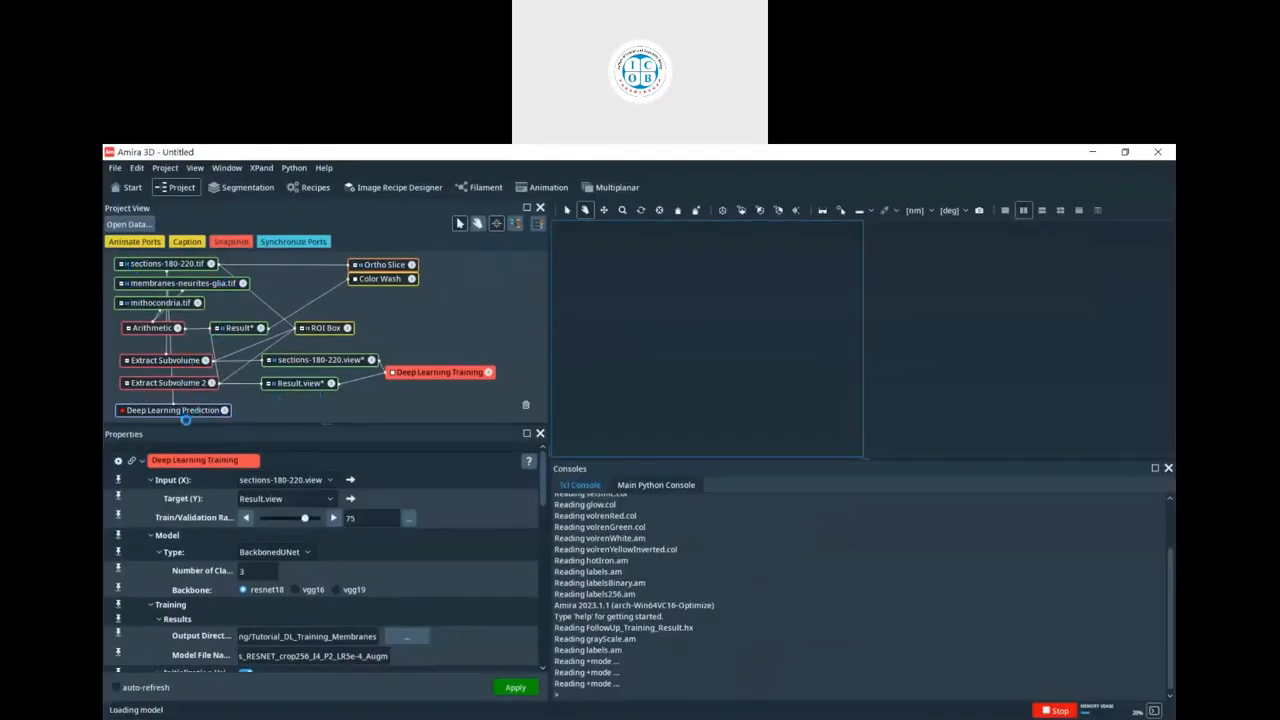
# - Inspect the Deep Learning Prediction settings and compare both segmentation views up close at slice 7 of Ortho Slice 2
pyautogui.click(188, 412)
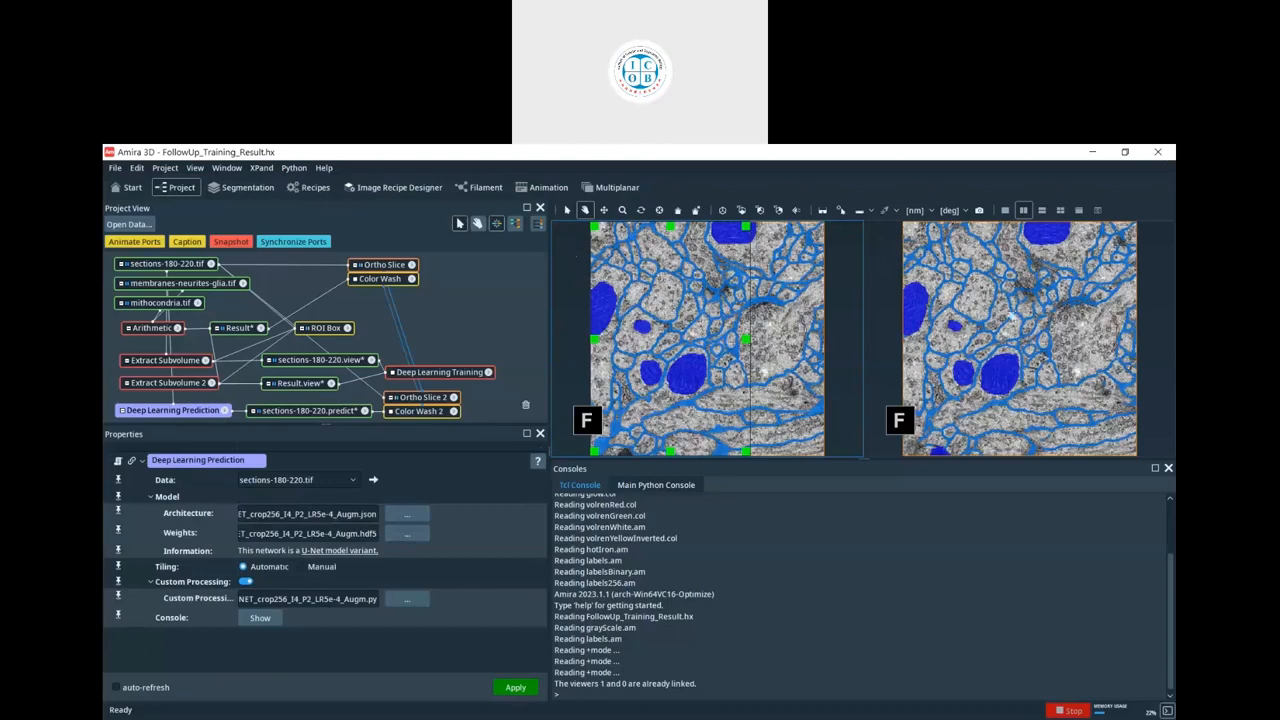
pyautogui.scroll(6, 1026, 340)
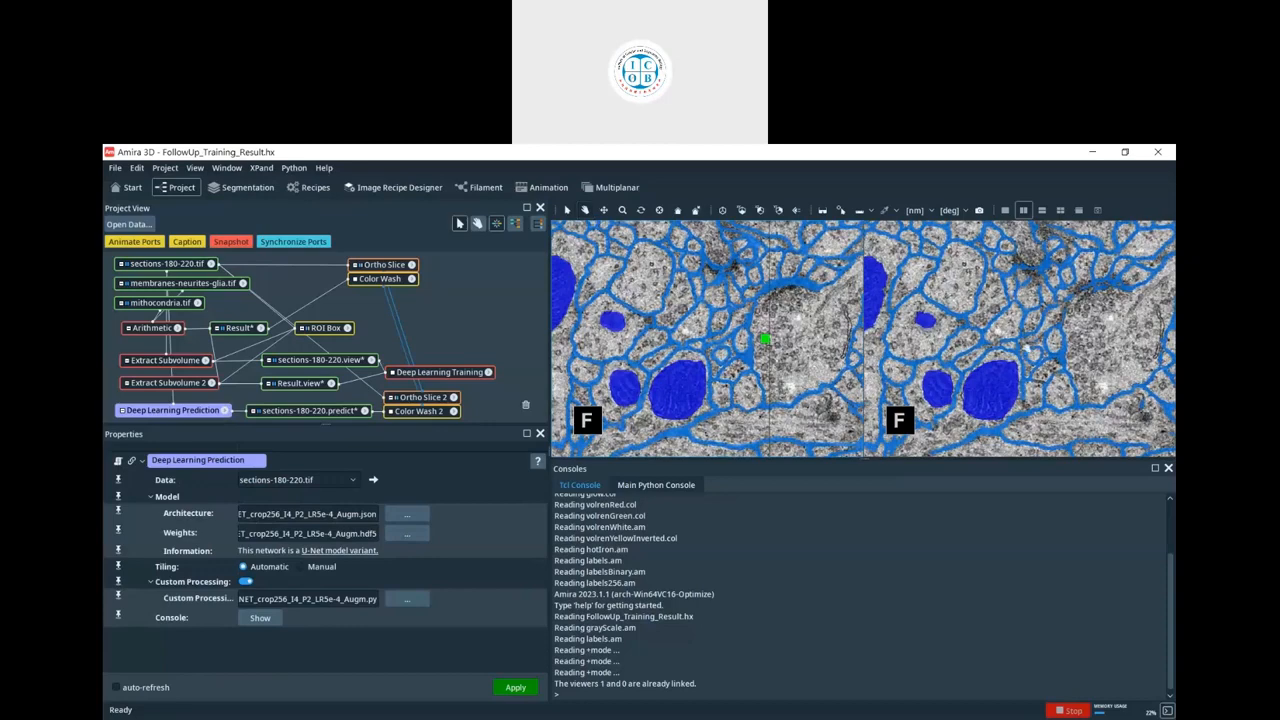
pyautogui.click(437, 399)
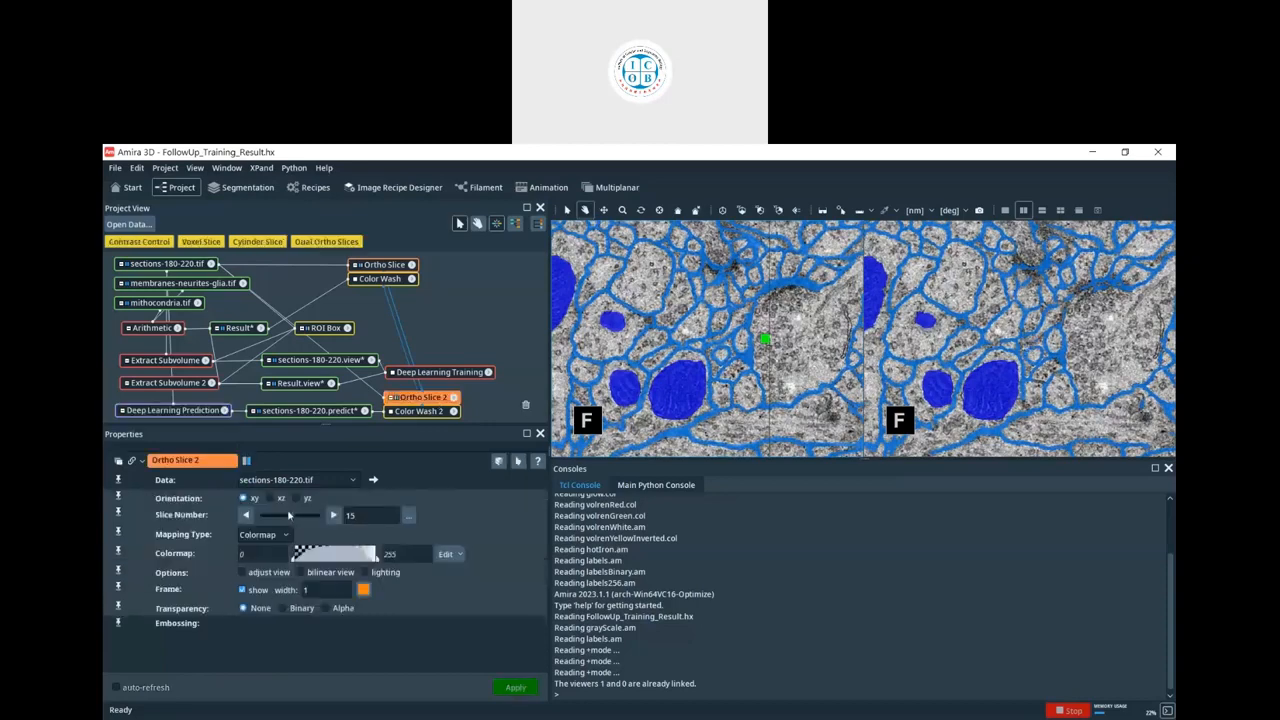
pyautogui.moveTo(291, 515)
pyautogui.mouseDown()
pyautogui.moveTo(278, 515)
pyautogui.moveTo(316, 517)
pyautogui.moveTo(262, 514)
pyautogui.moveTo(320, 516)
pyautogui.moveTo(247, 512)
pyautogui.moveTo(274, 514)
pyautogui.mouseUp()
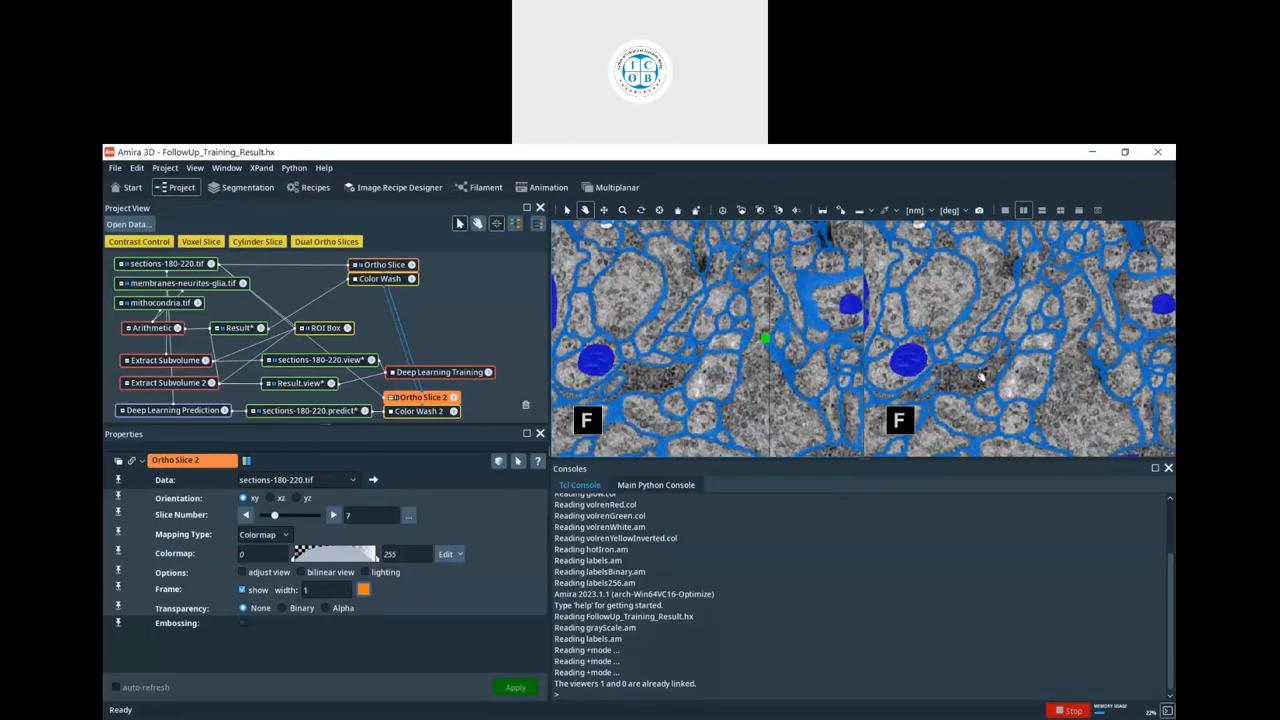
# - Switch to PowerPoint, restart the slide show from the Prediction slide and advance to the segmentation types comparison
pyautogui.hotkey('alt', 'Tab')
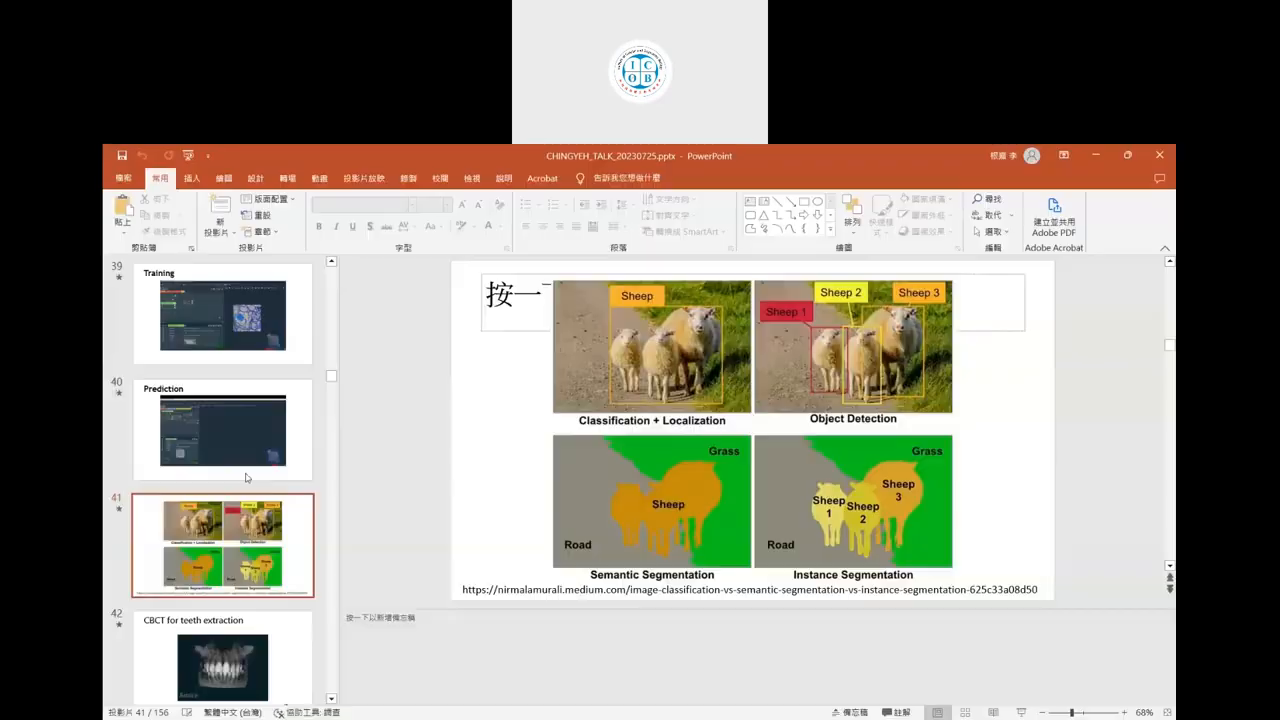
pyautogui.click(243, 439)
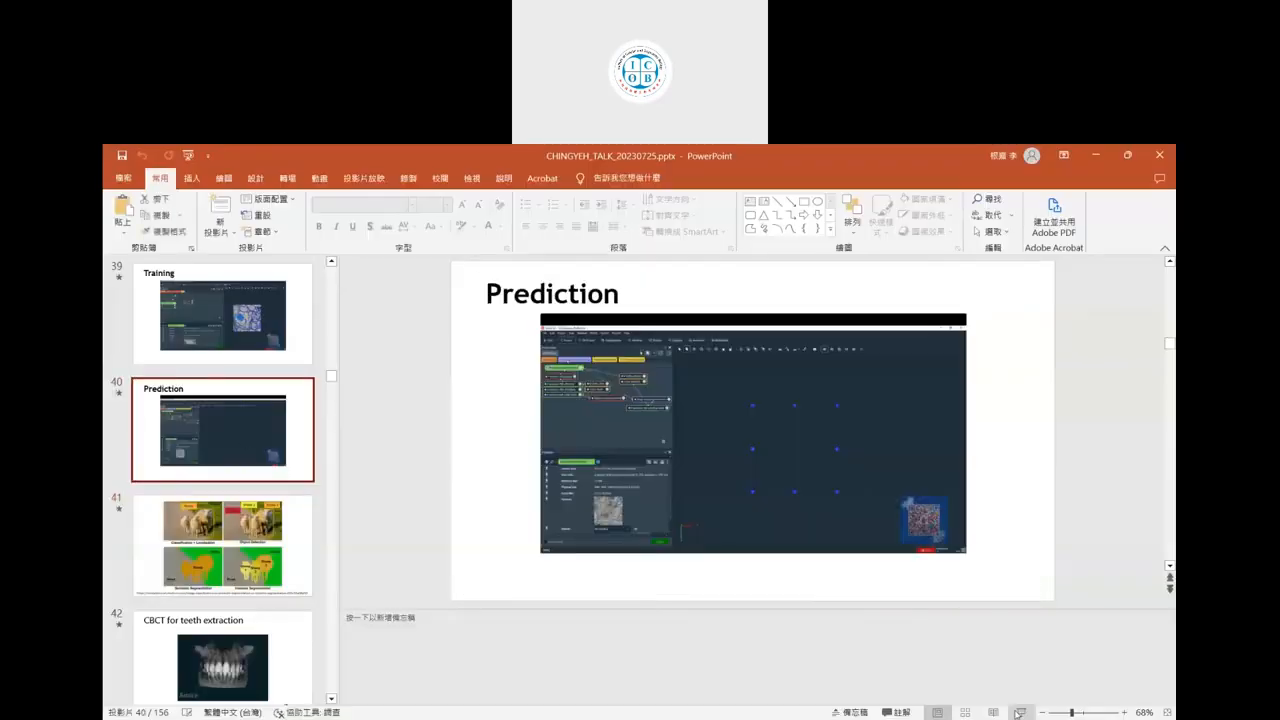
pyautogui.click(1018, 712)
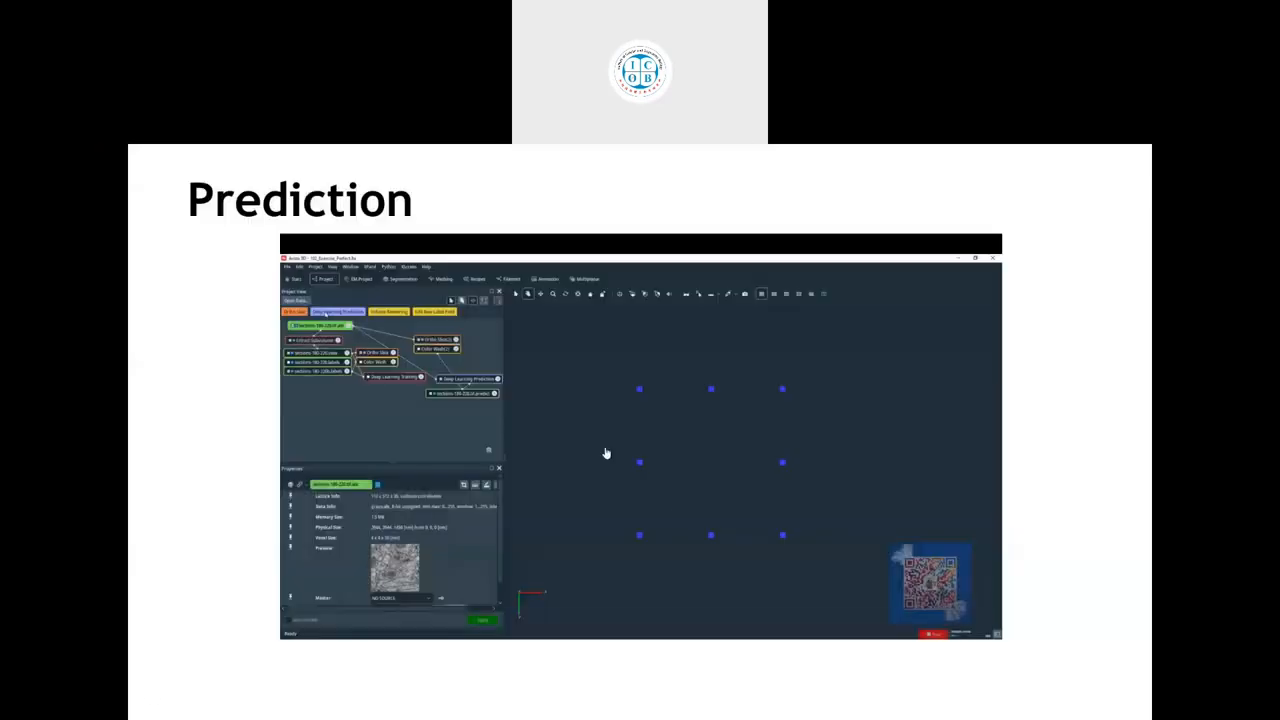
pyautogui.moveTo(880, 535)
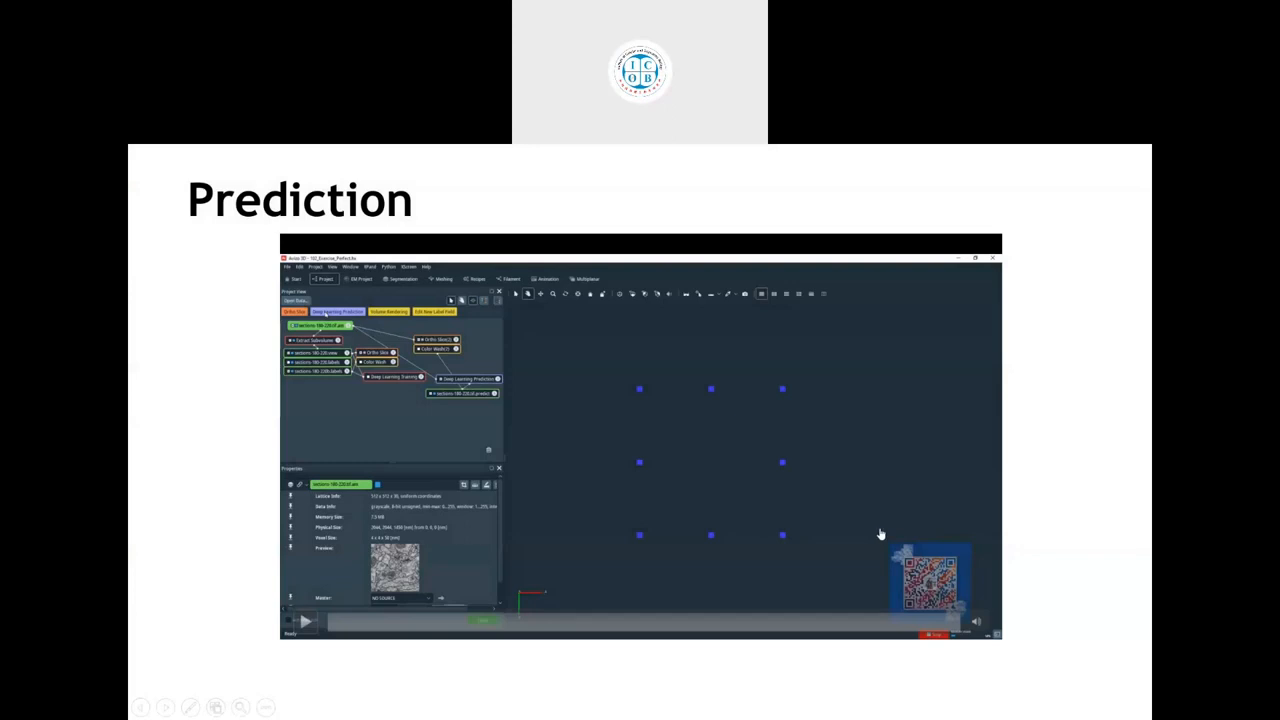
pyautogui.click(1090, 465)
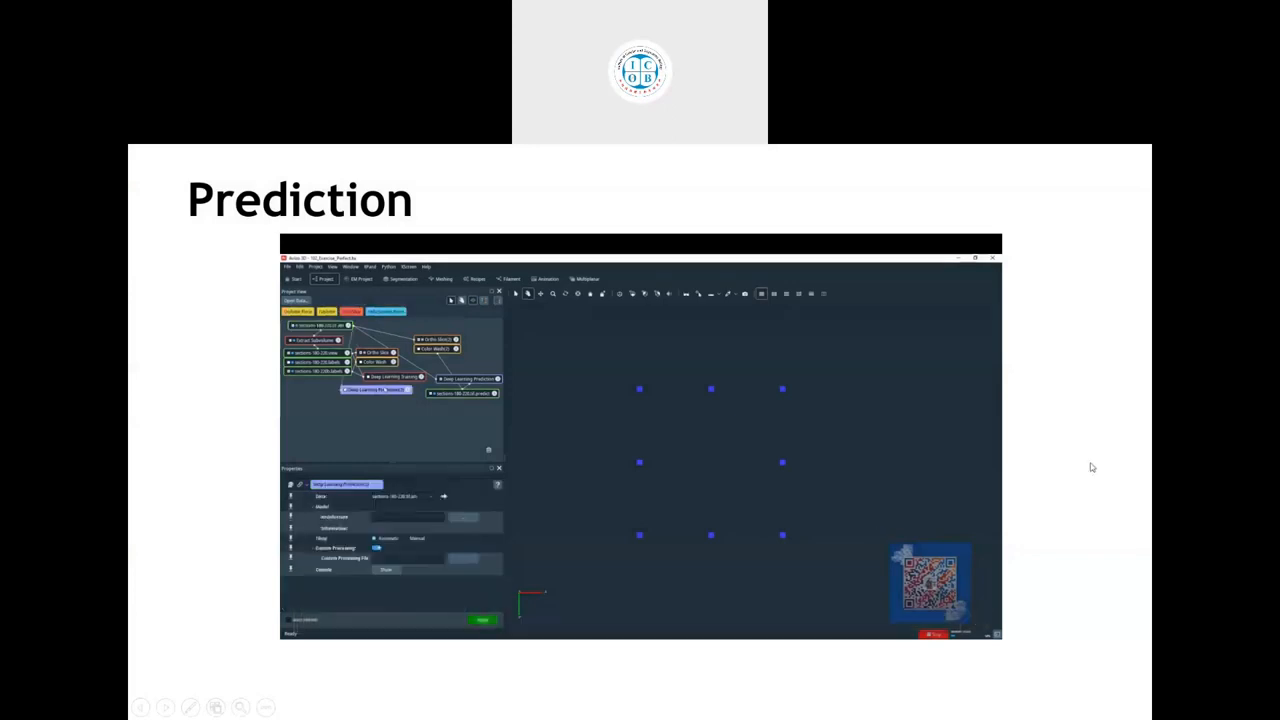
pyautogui.click(1089, 463)
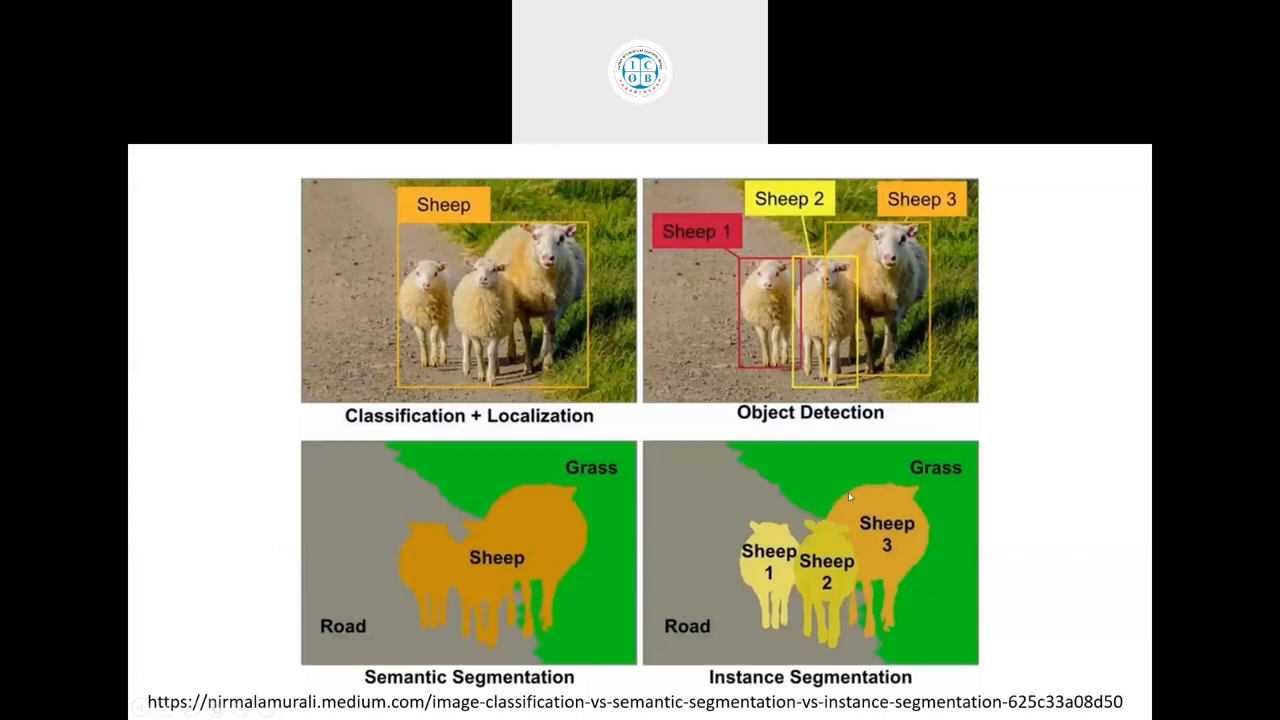
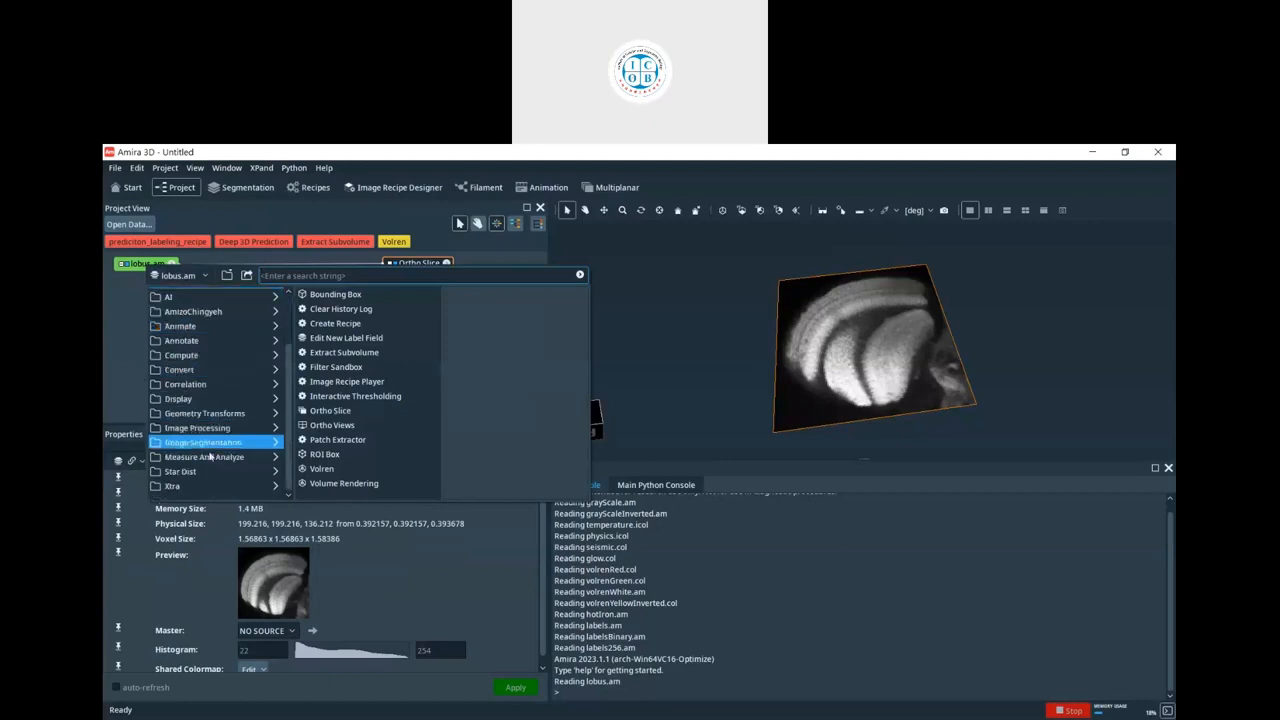
# - Create a new label field for lobus.am with the Edit New Label Field segmentation module
pyautogui.click(202, 442)
pyautogui.click(360, 368)
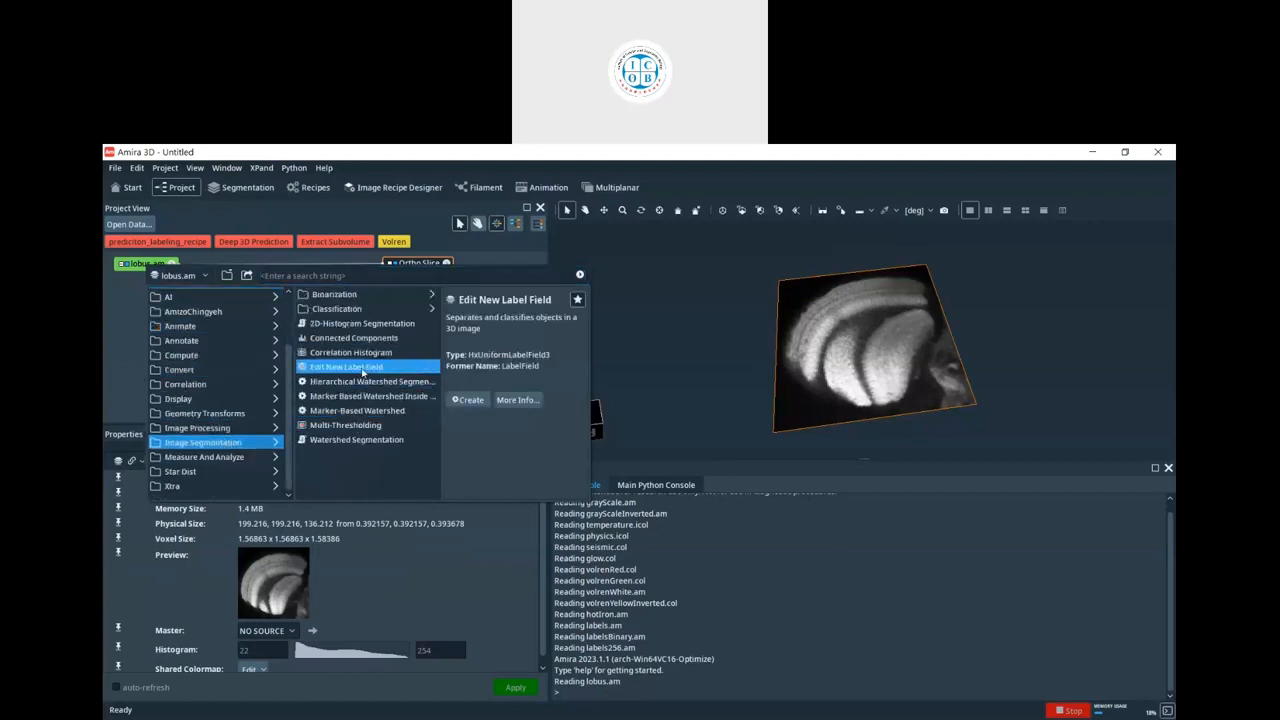
pyautogui.doubleClick(346, 367)
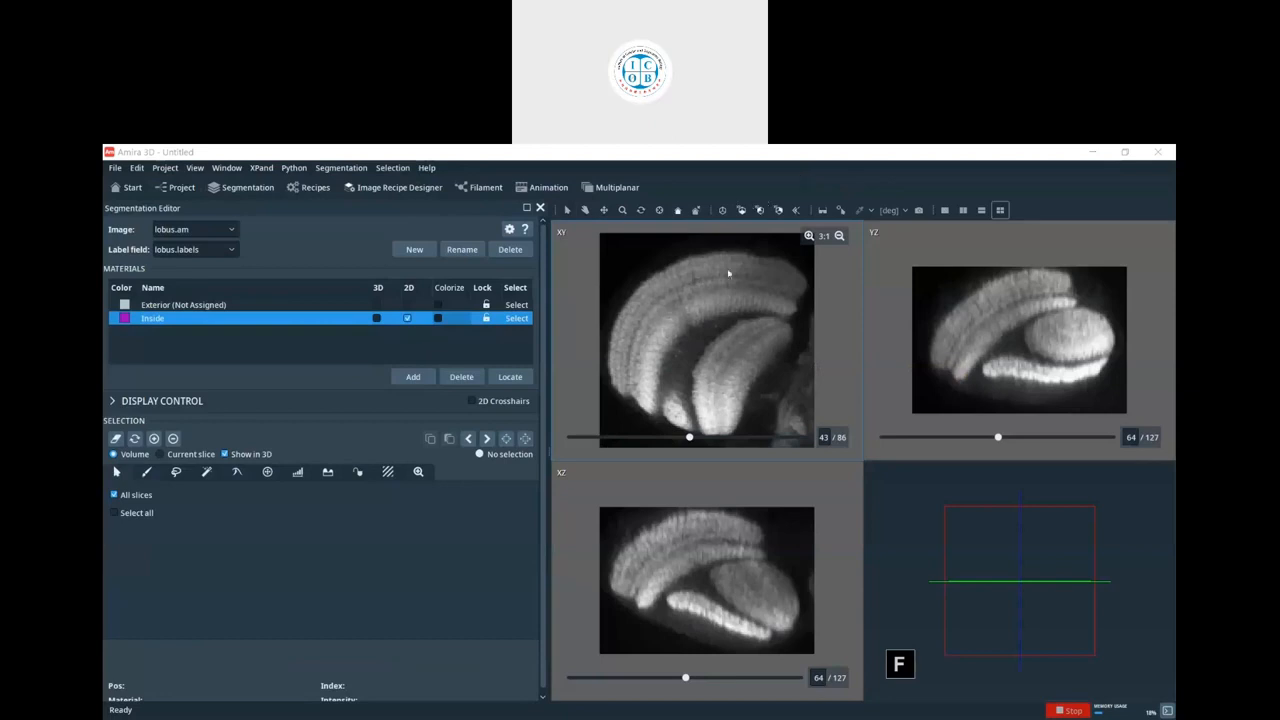
pyautogui.click(413, 572)
pyautogui.click(399, 151)
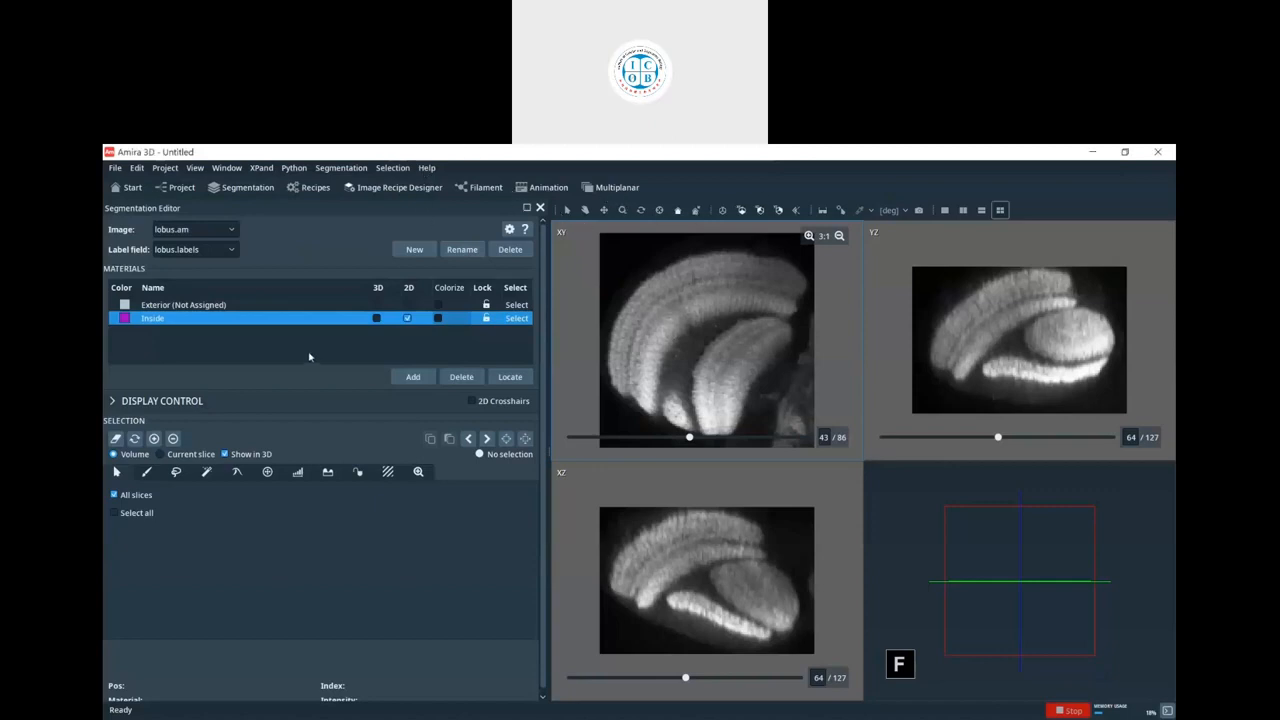
# - On XY slice 36, brush a curved stroke along the upper outer band and assign it to the Inside material
pyautogui.scroll(-5, 740, 340)
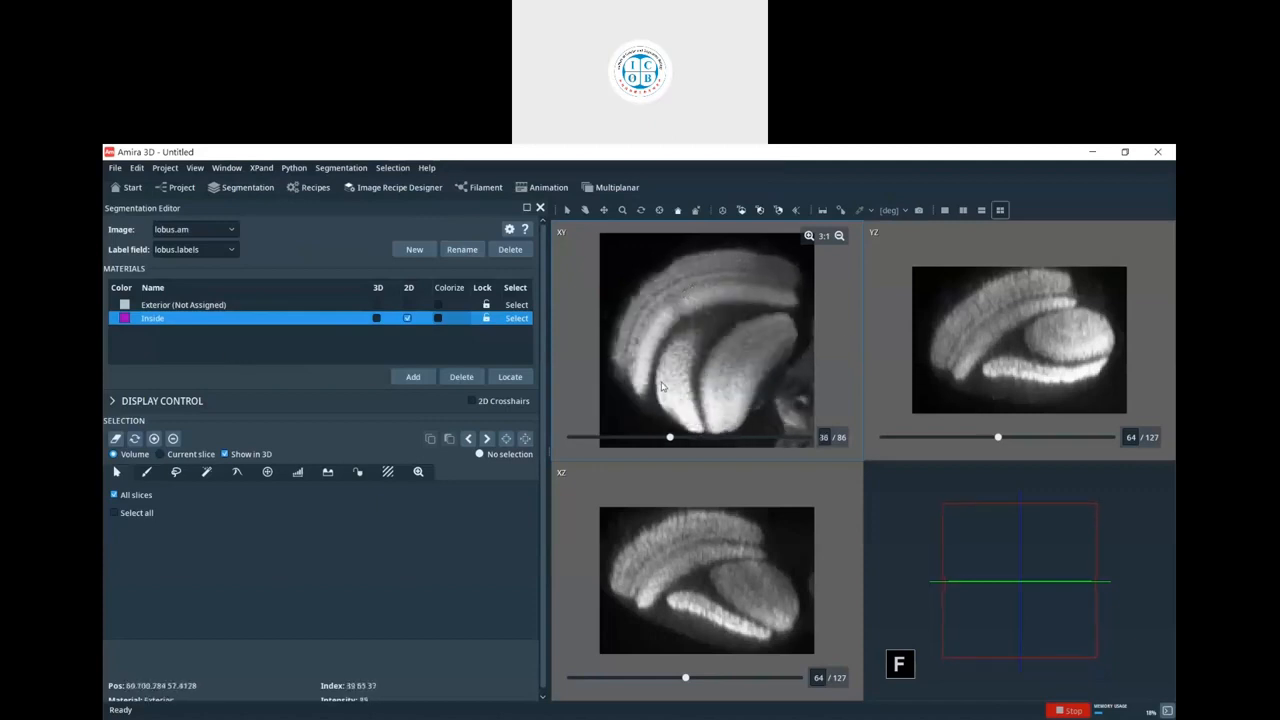
pyautogui.scroll(-2, 699, 364)
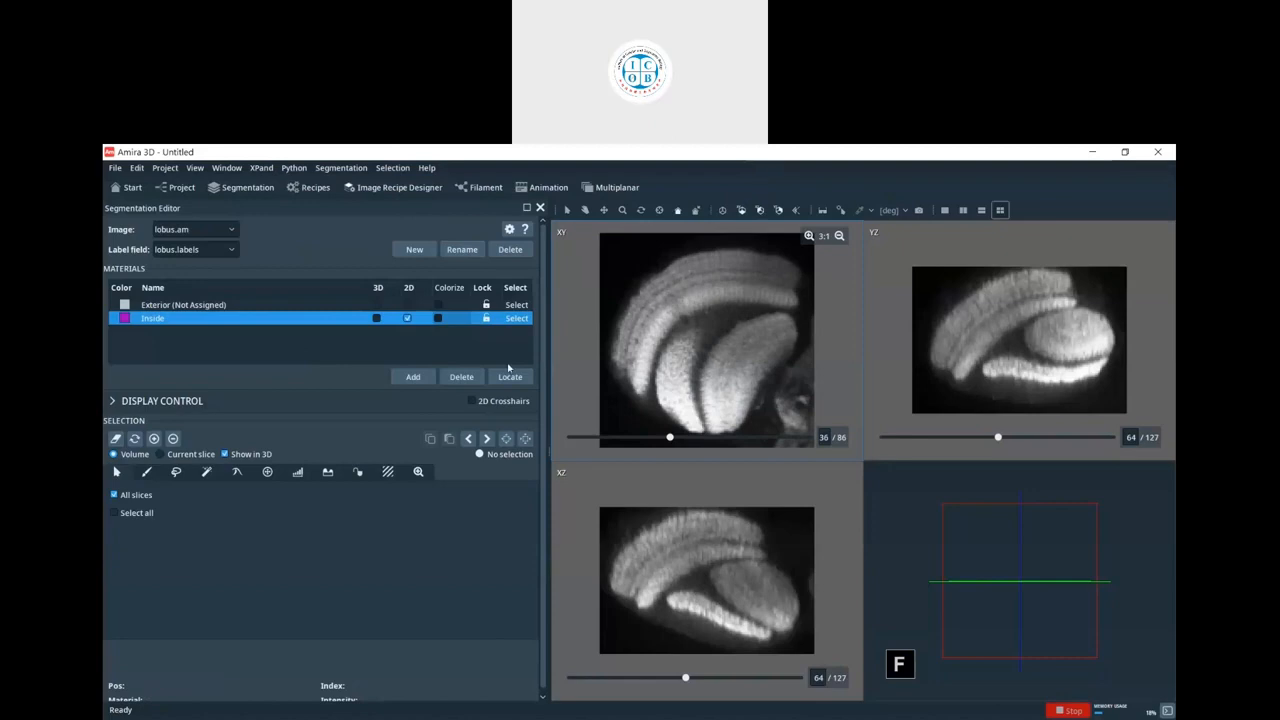
pyautogui.click(146, 471)
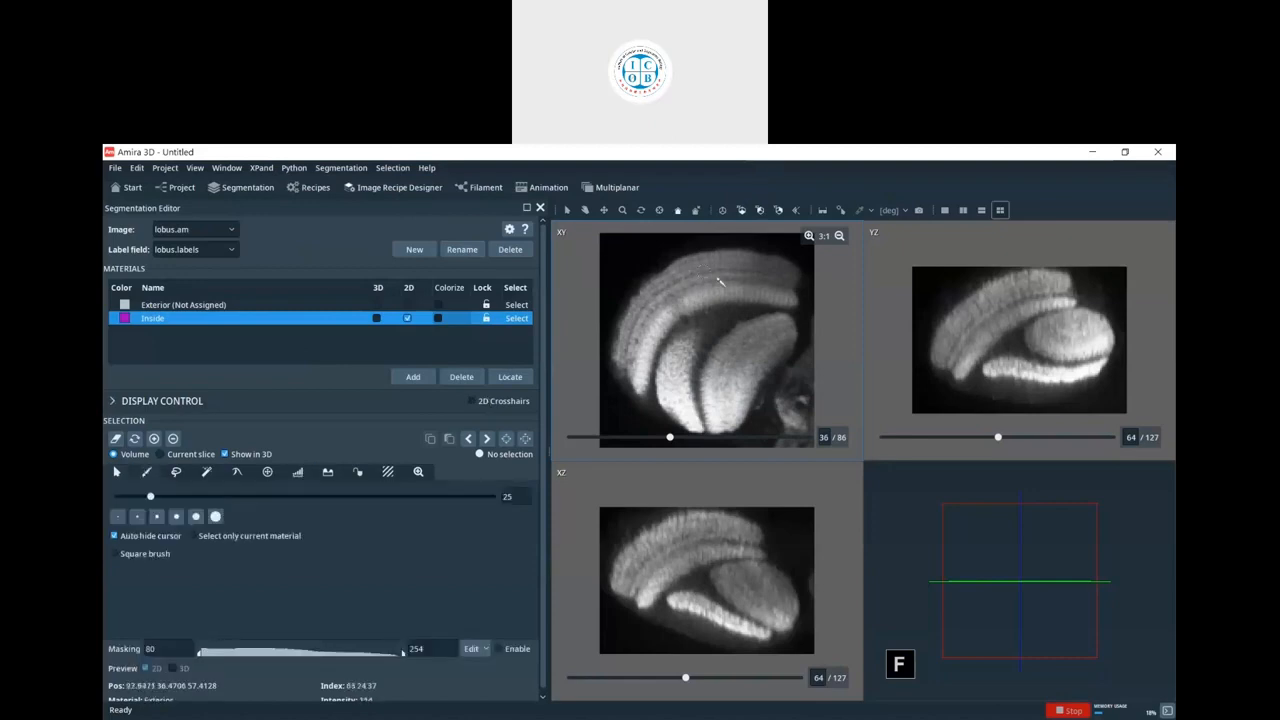
pyautogui.moveTo(757, 273)
pyautogui.mouseDown()
pyautogui.moveTo(672, 302)
pyautogui.moveTo(632, 348)
pyautogui.mouseUp()
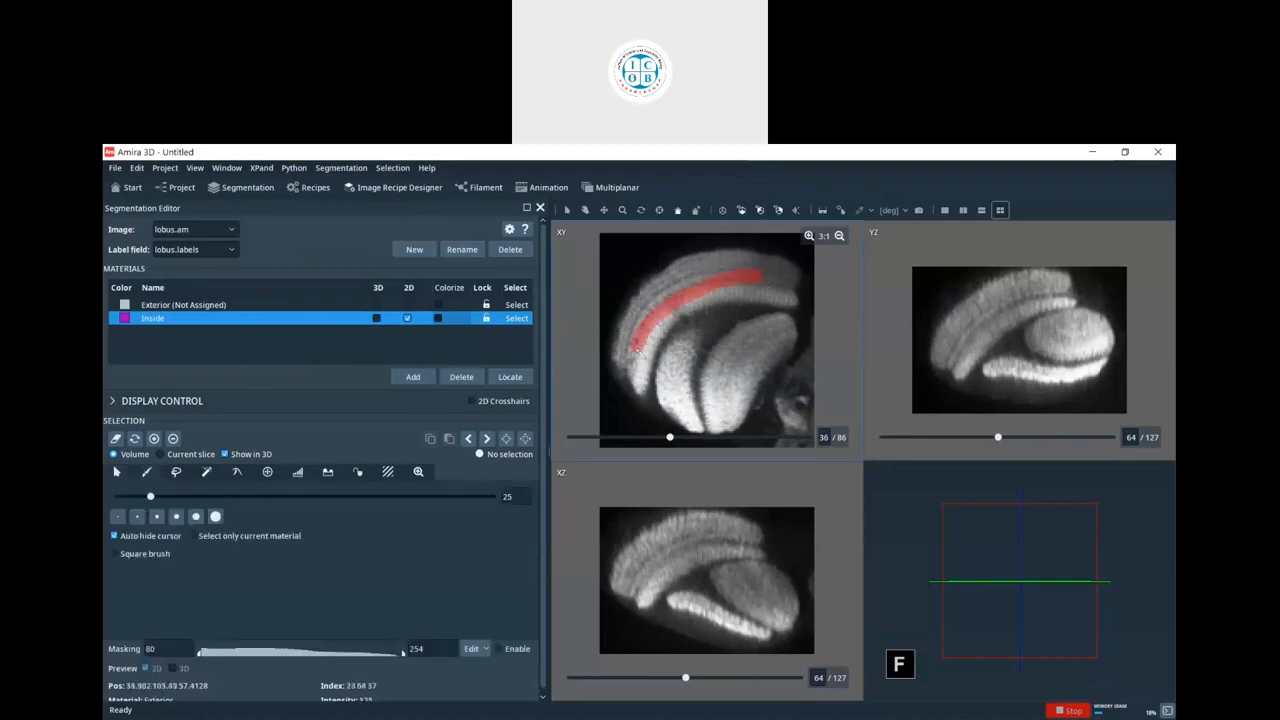
pyautogui.click(153, 438)
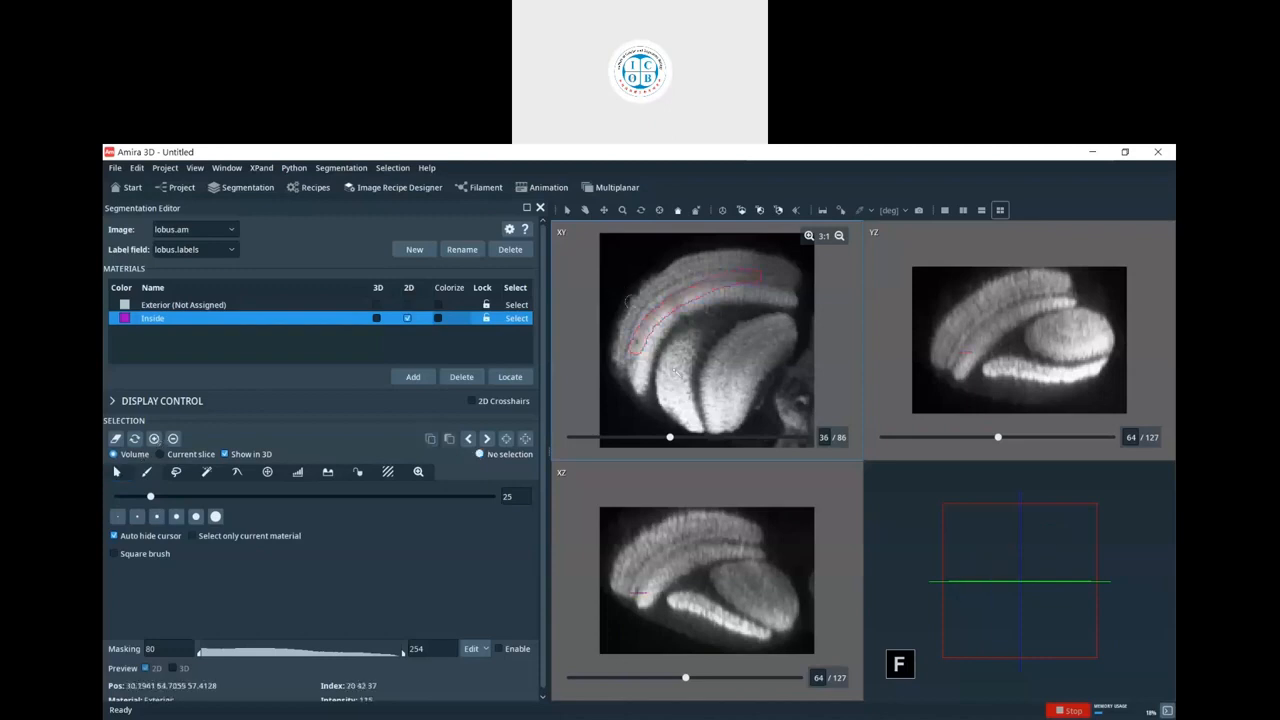
# - Brush a short vertical stroke inside the small middle lobe and assign it to a newly added material
pyautogui.moveTo(685, 360)
pyautogui.mouseDown()
pyautogui.moveTo(673, 375)
pyautogui.moveTo(683, 402)
pyautogui.mouseUp()
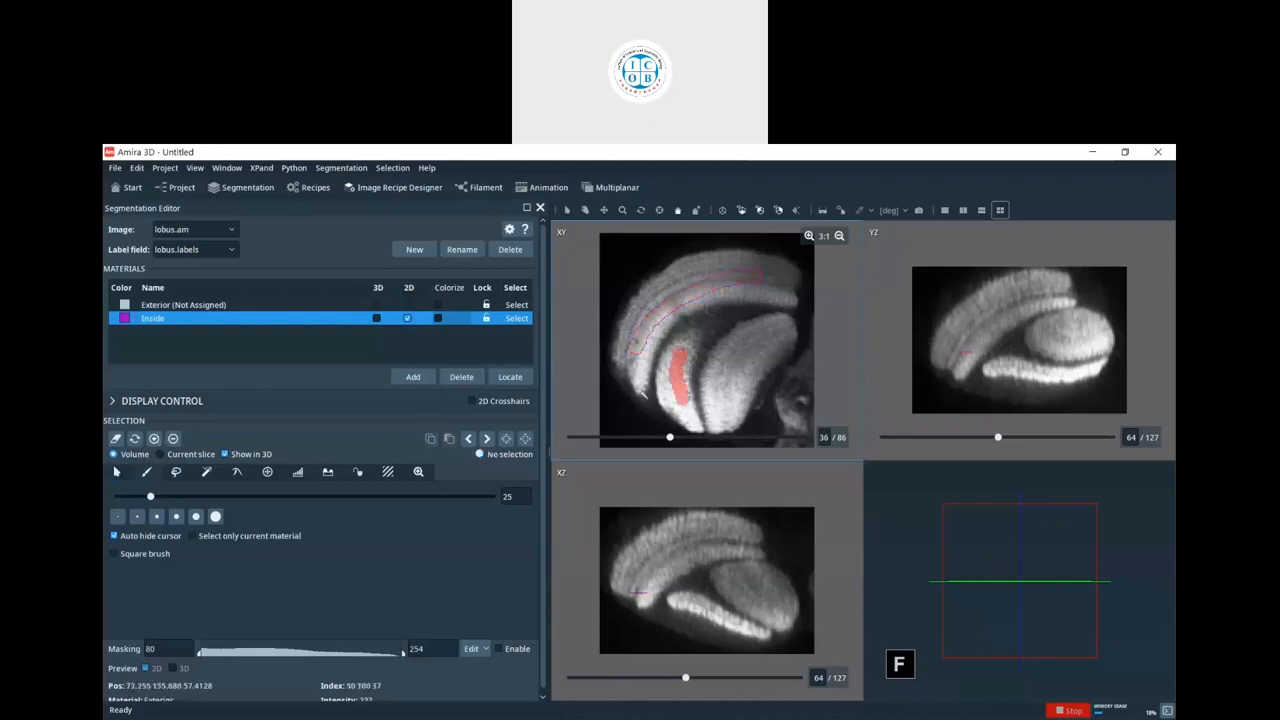
pyautogui.click(430, 377)
pyautogui.click(173, 438)
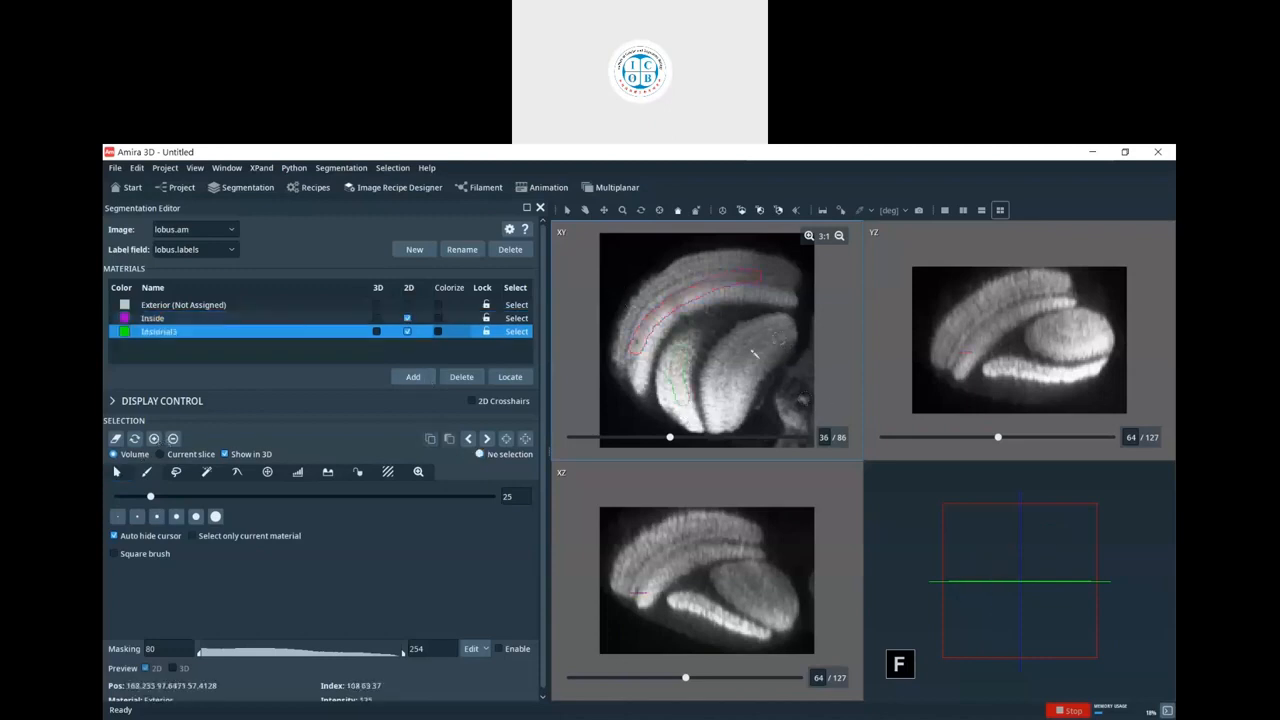
# - Brush a curved stroke through the large inner lobe and assign it to another new material
pyautogui.moveTo(773, 338)
pyautogui.mouseDown()
pyautogui.moveTo(730, 376)
pyautogui.moveTo(720, 410)
pyautogui.mouseUp()
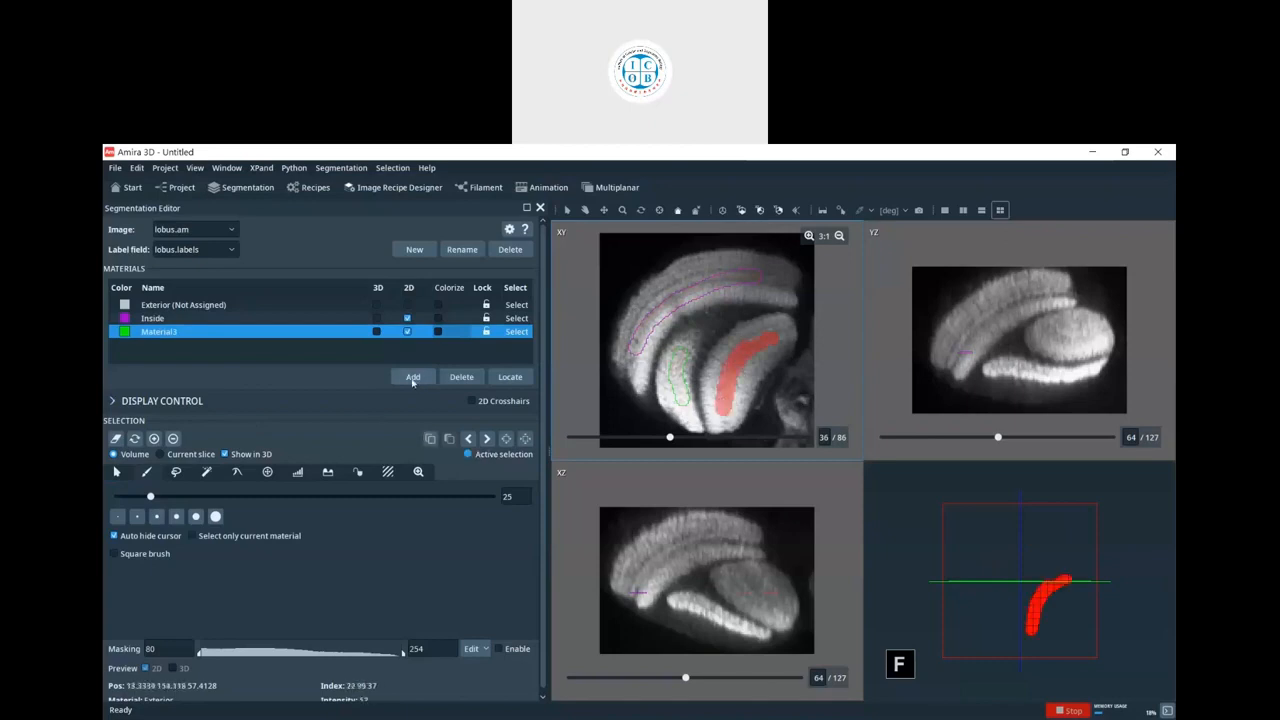
pyautogui.click(428, 382)
pyautogui.click(153, 438)
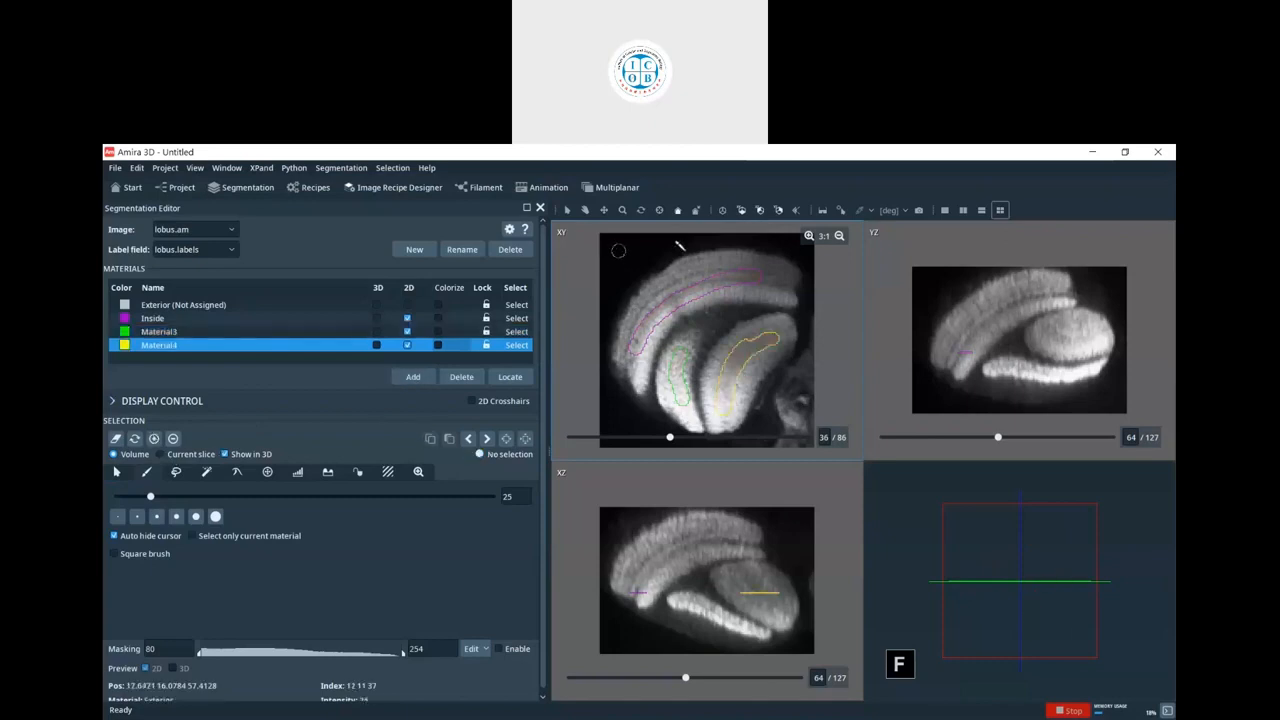
# - Brush background strokes in the four corners of the XY slice and assign them to a newly added material
pyautogui.moveTo(617, 251); pyautogui.dragTo(697, 238)
pyautogui.moveTo(807, 243); pyautogui.dragTo(813, 254)
pyautogui.moveTo(799, 394); pyautogui.dragTo(777, 428)
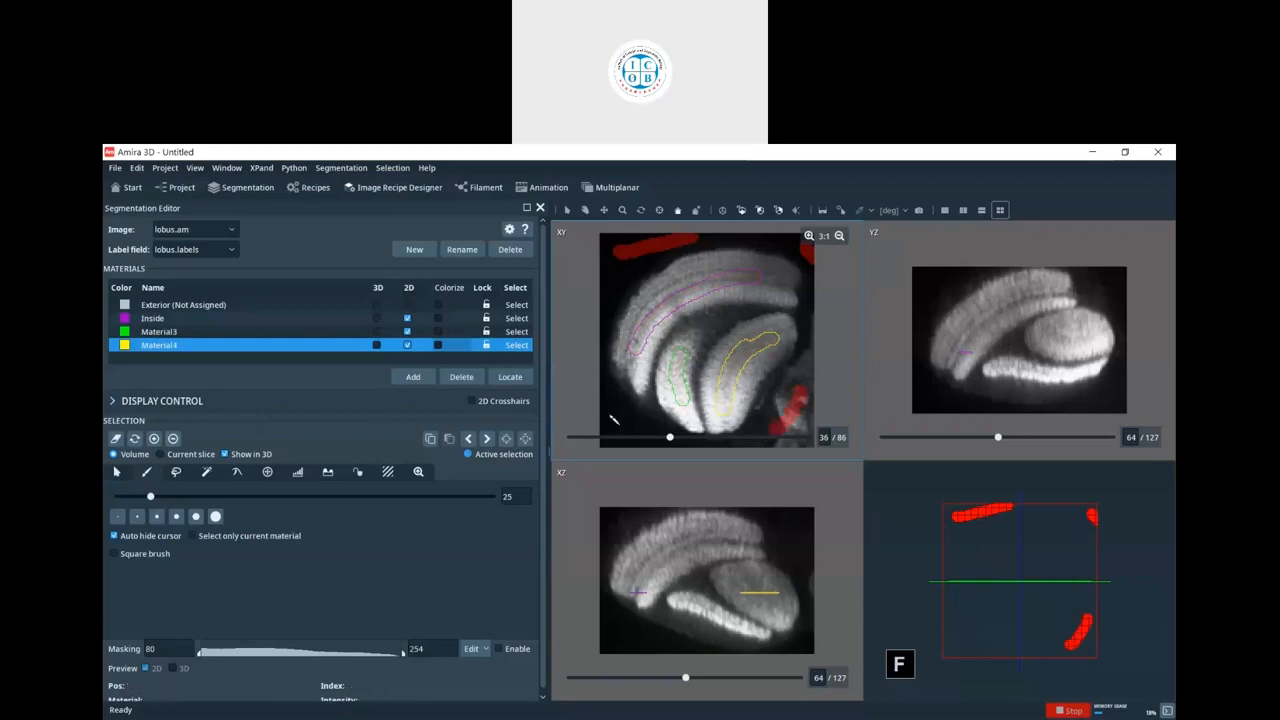
pyautogui.moveTo(641, 441); pyautogui.dragTo(612, 414)
pyautogui.click(416, 379)
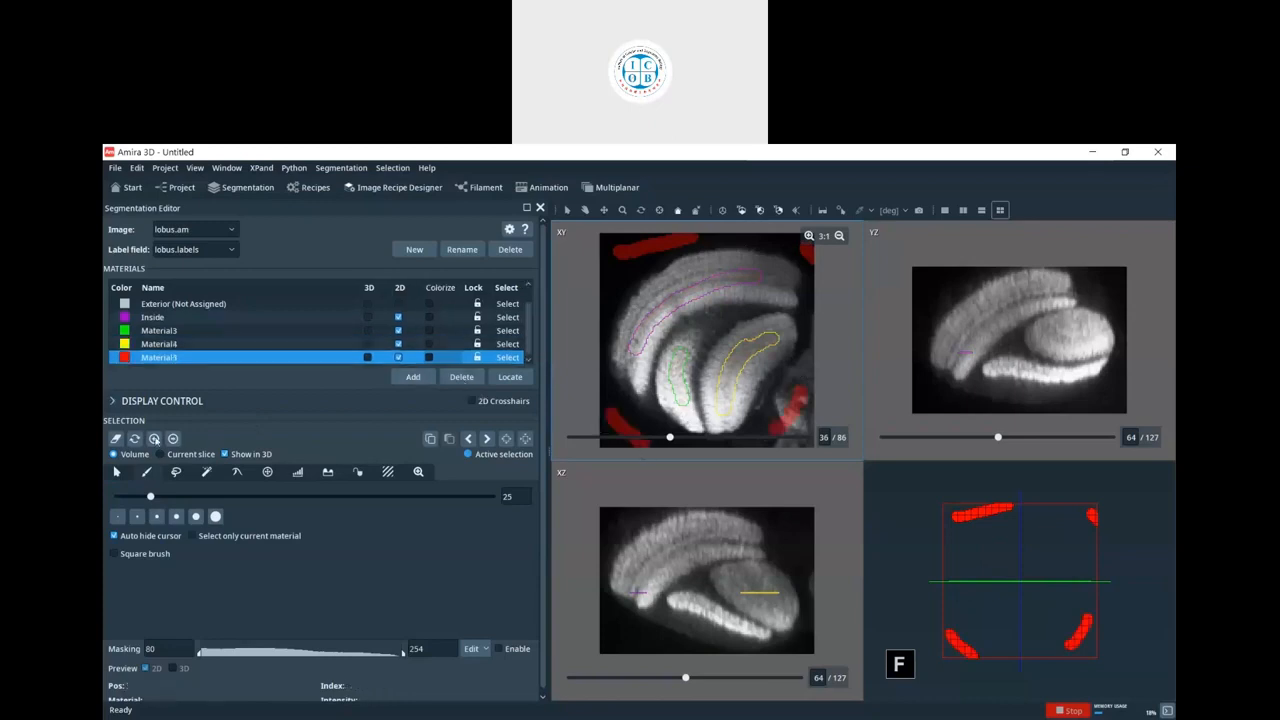
pyautogui.click(153, 438)
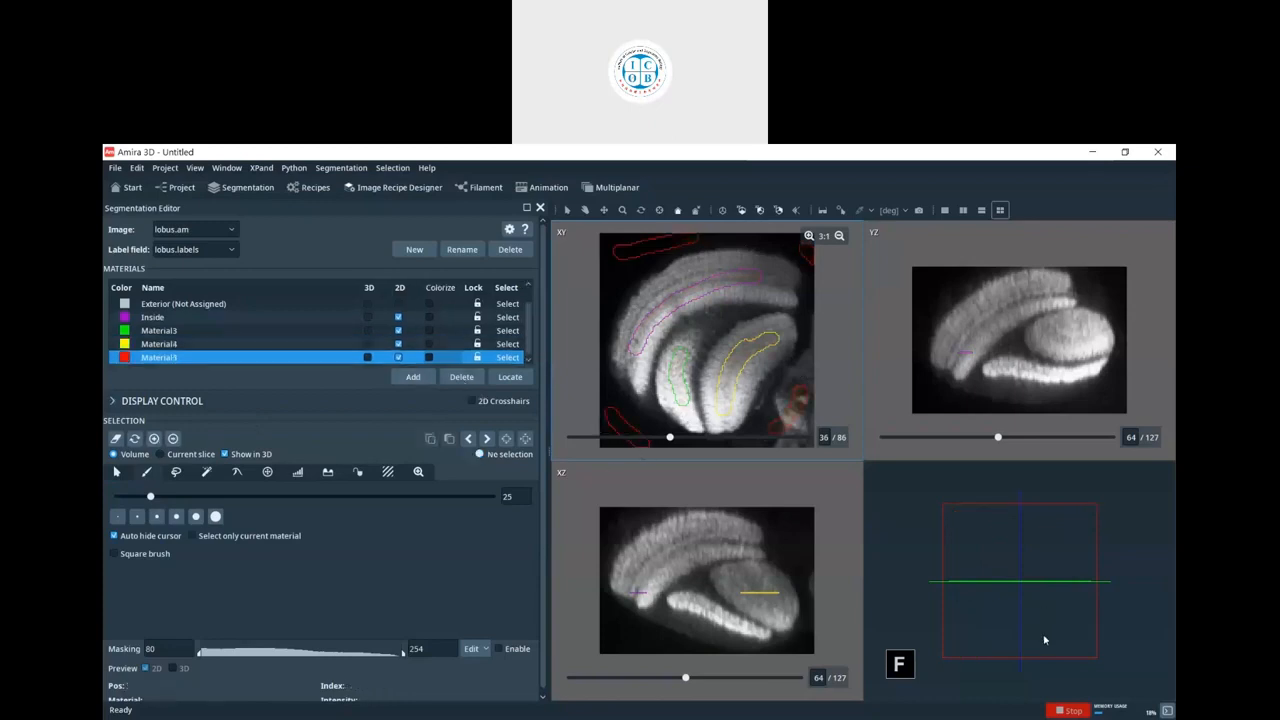
# - Run a side-by-side watershed from the material markers on a new gradient image into a new label field, and delete the background Material5
pyautogui.click(358, 471)
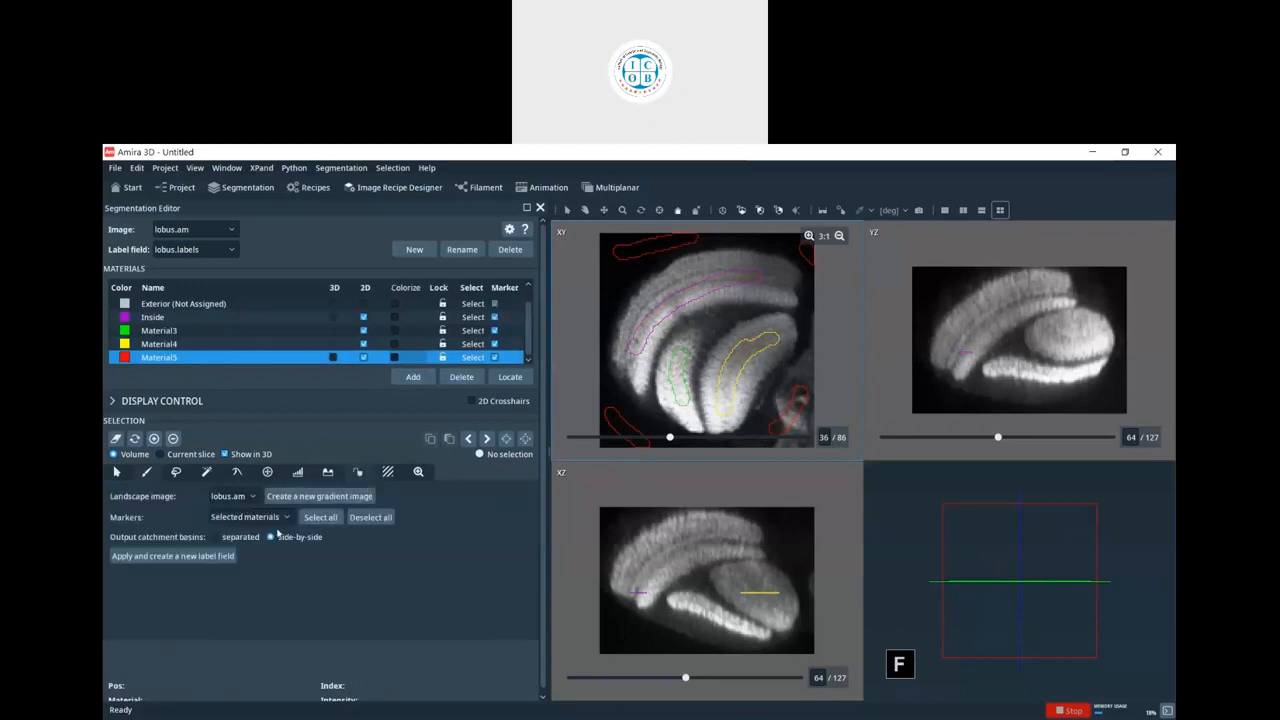
pyautogui.click(327, 495)
pyautogui.click(186, 557)
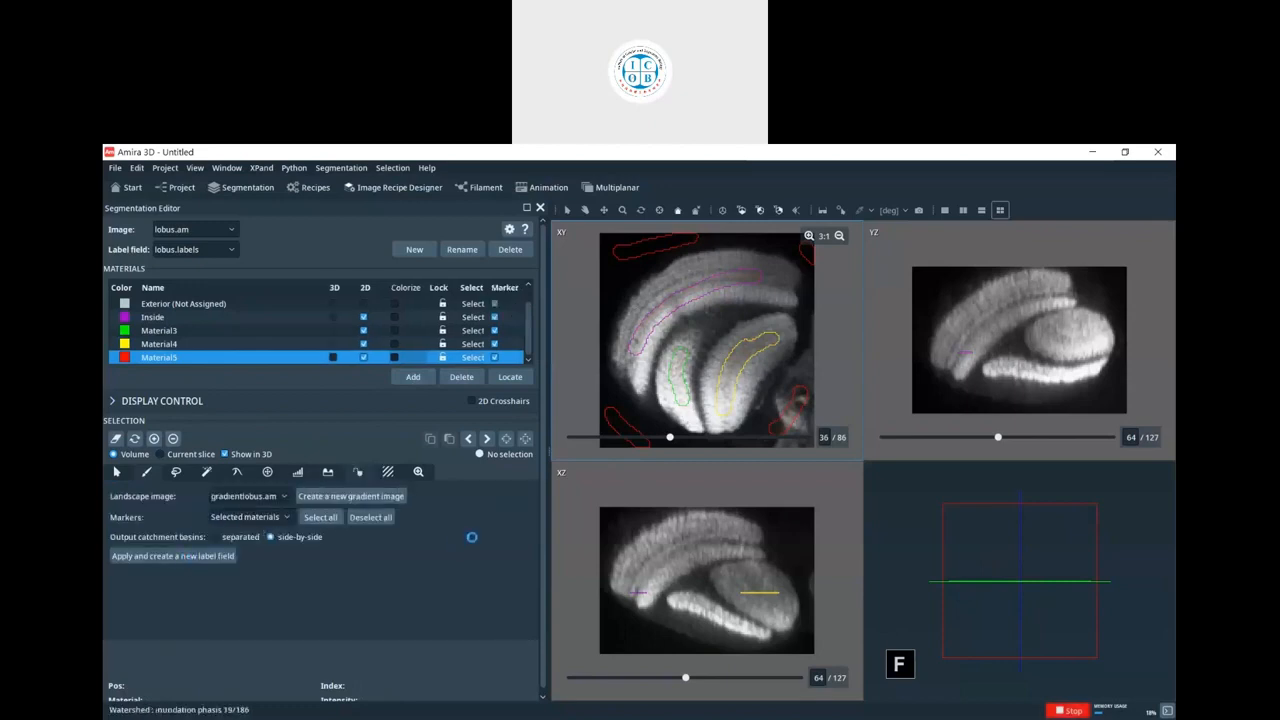
pyautogui.click(463, 377)
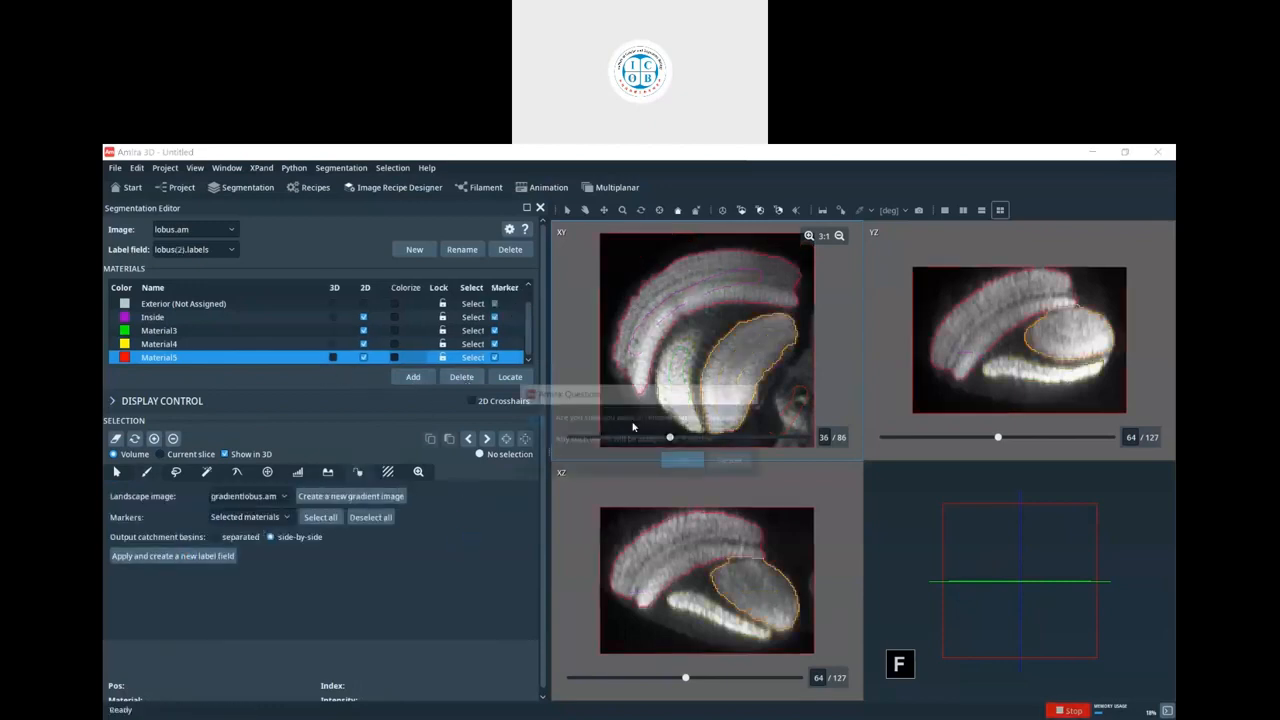
pyautogui.click(682, 462)
# - Display Material4, Material3 and Inside in 3D and return to the project view, setting lobus(2).labels apart from the other data
pyautogui.click(341, 345)
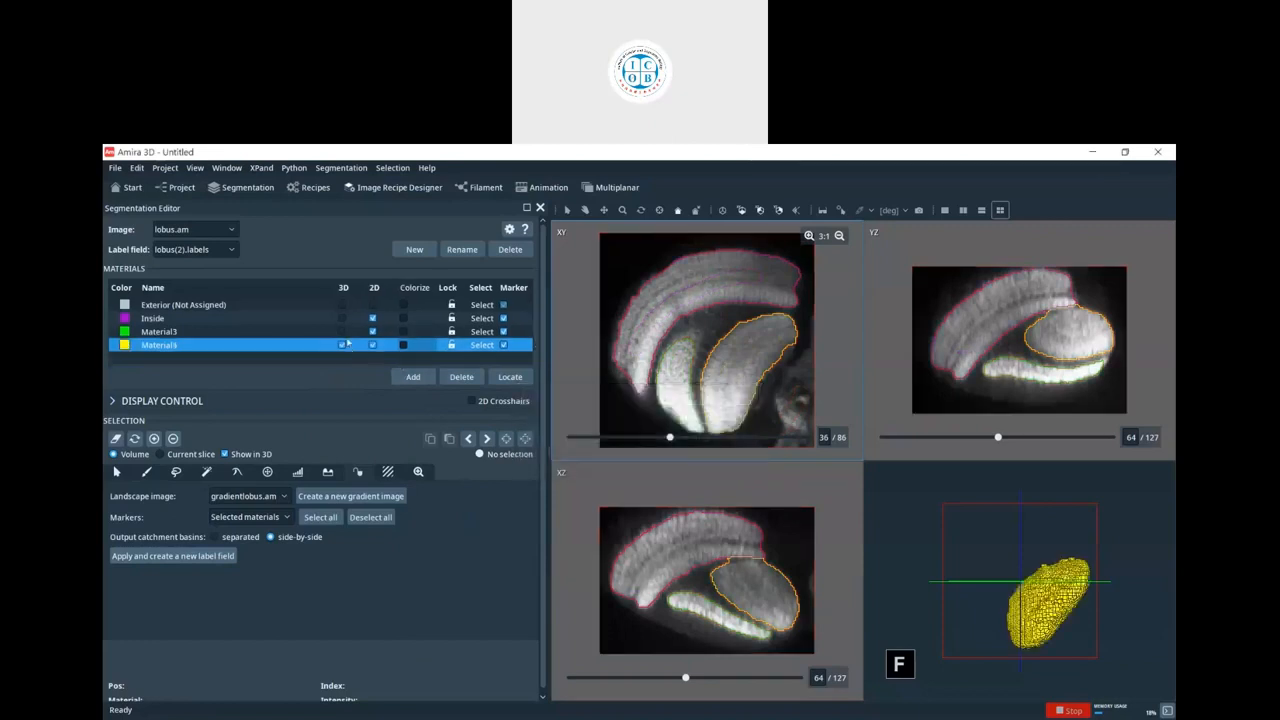
pyautogui.click(341, 331)
pyautogui.click(341, 318)
pyautogui.moveTo(1157, 611); pyautogui.dragTo(1017, 641)
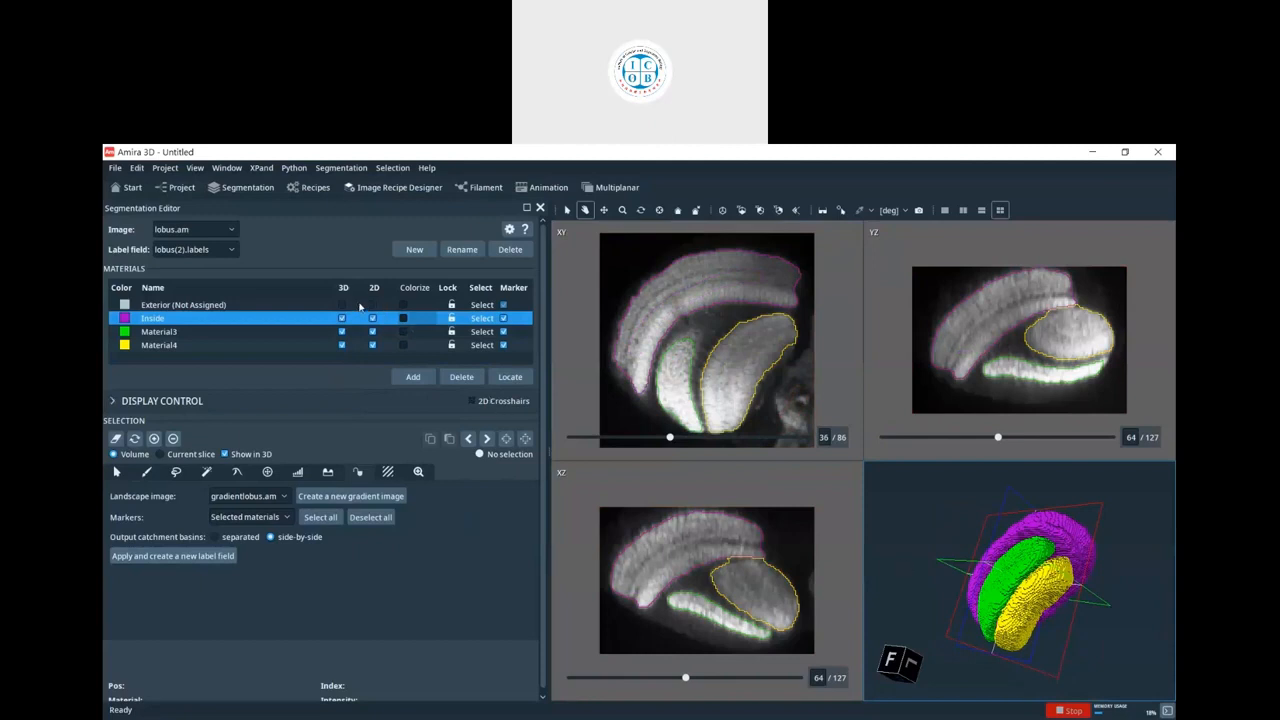
pyautogui.click(177, 187)
pyautogui.moveTo(175, 325); pyautogui.dragTo(181, 347)
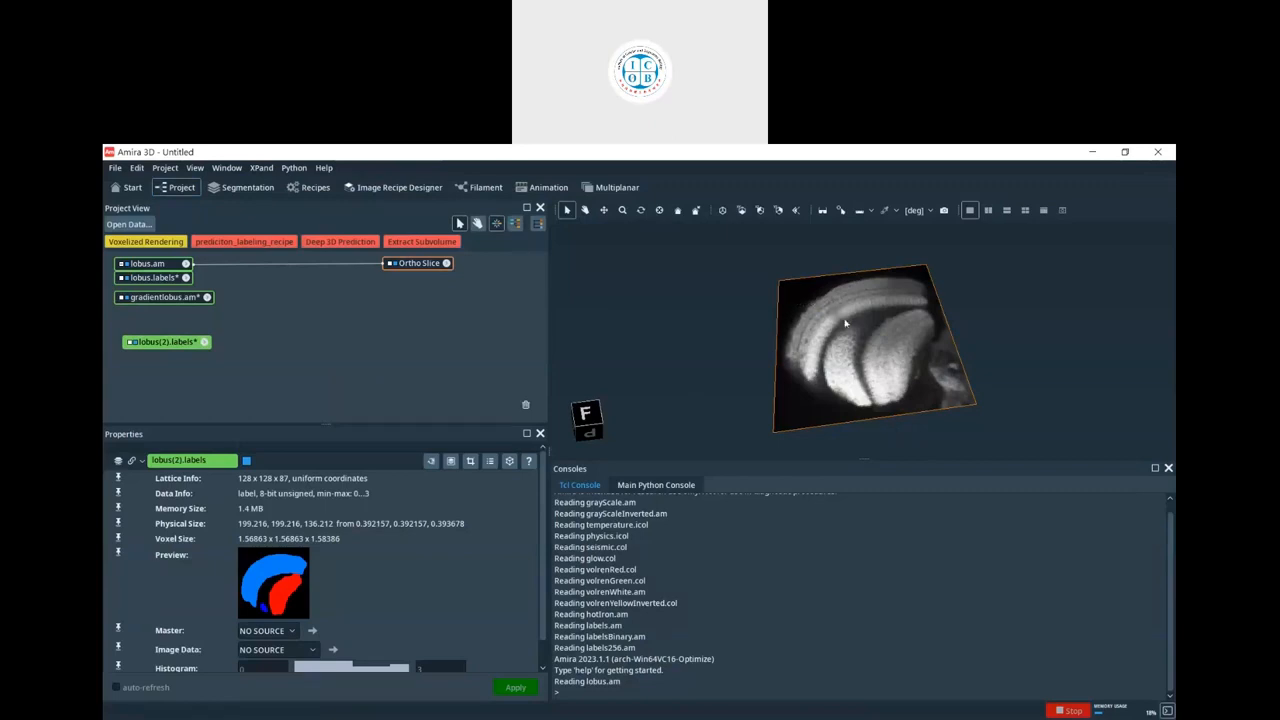
# - Apply Interactive Thresholding to lobus(2).labels with a lower intensity of 1 and select the binary result to inspect its properties
pyautogui.rightClick(193, 342)
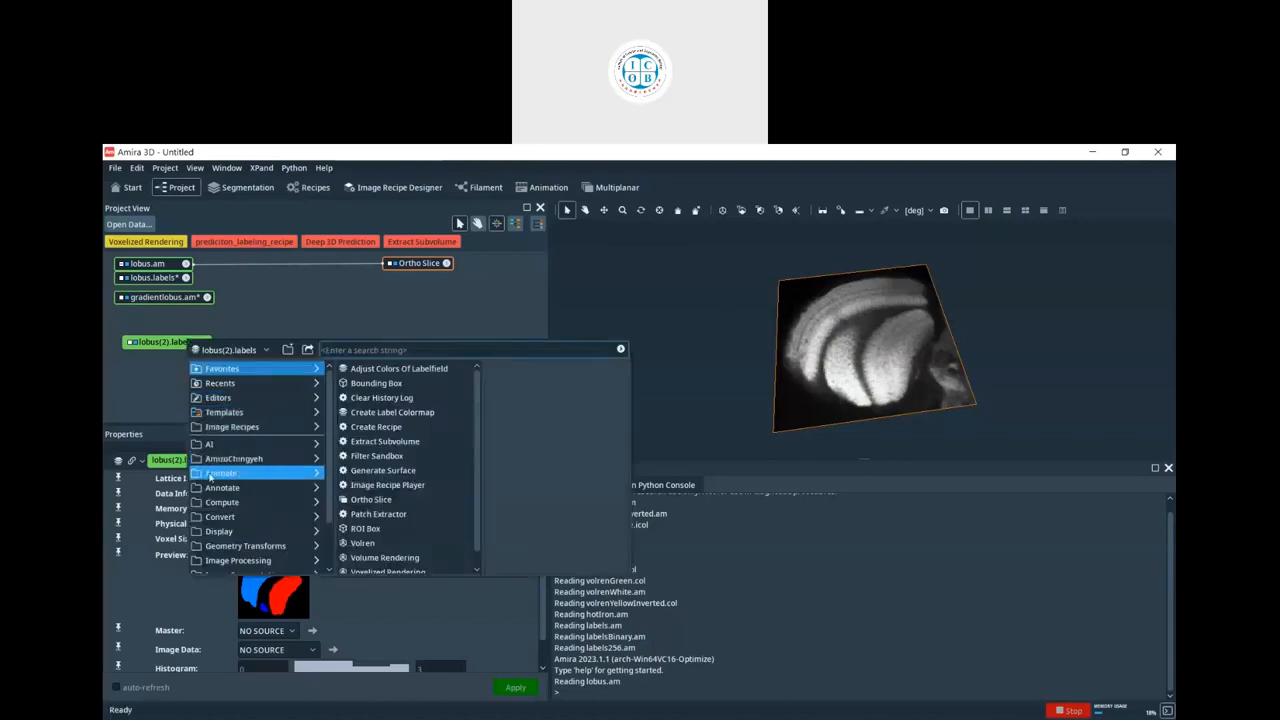
pyautogui.write('intera')
pyautogui.click(418, 374)
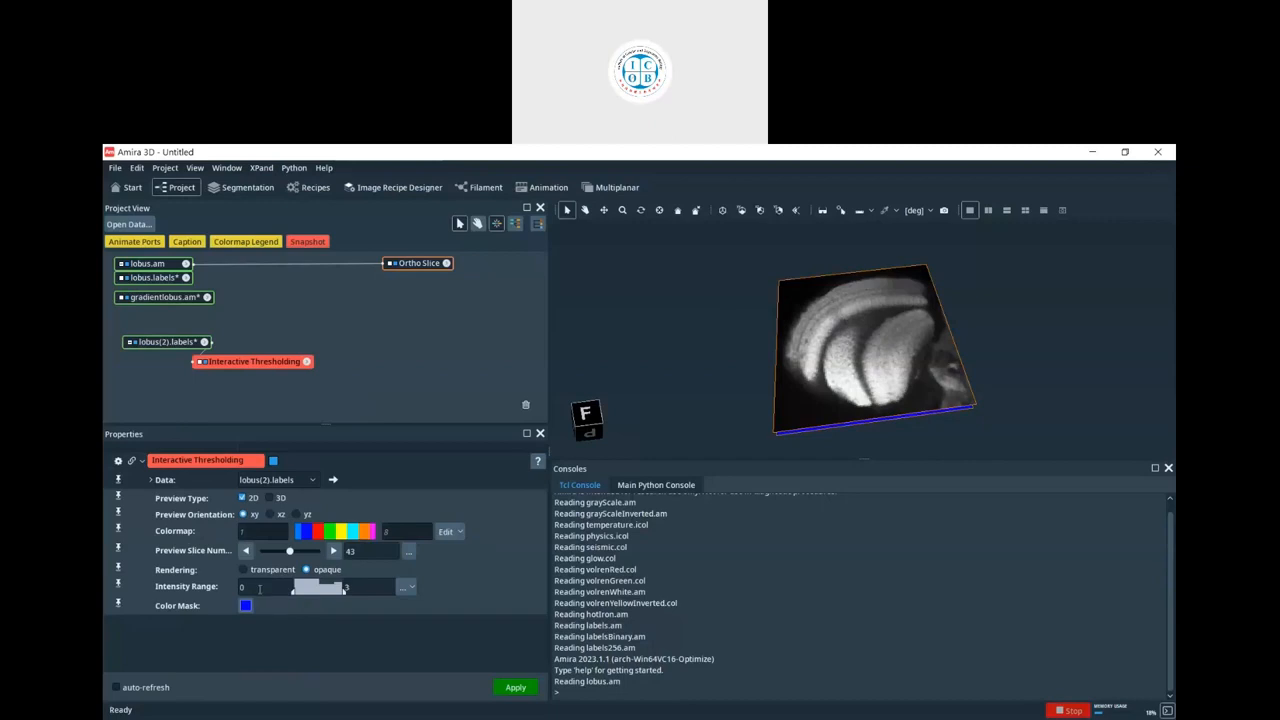
pyautogui.click(515, 687)
pyautogui.moveTo(196, 366); pyautogui.dragTo(205, 379)
pyautogui.rightClick(205, 379)
pyautogui.click(204, 380)
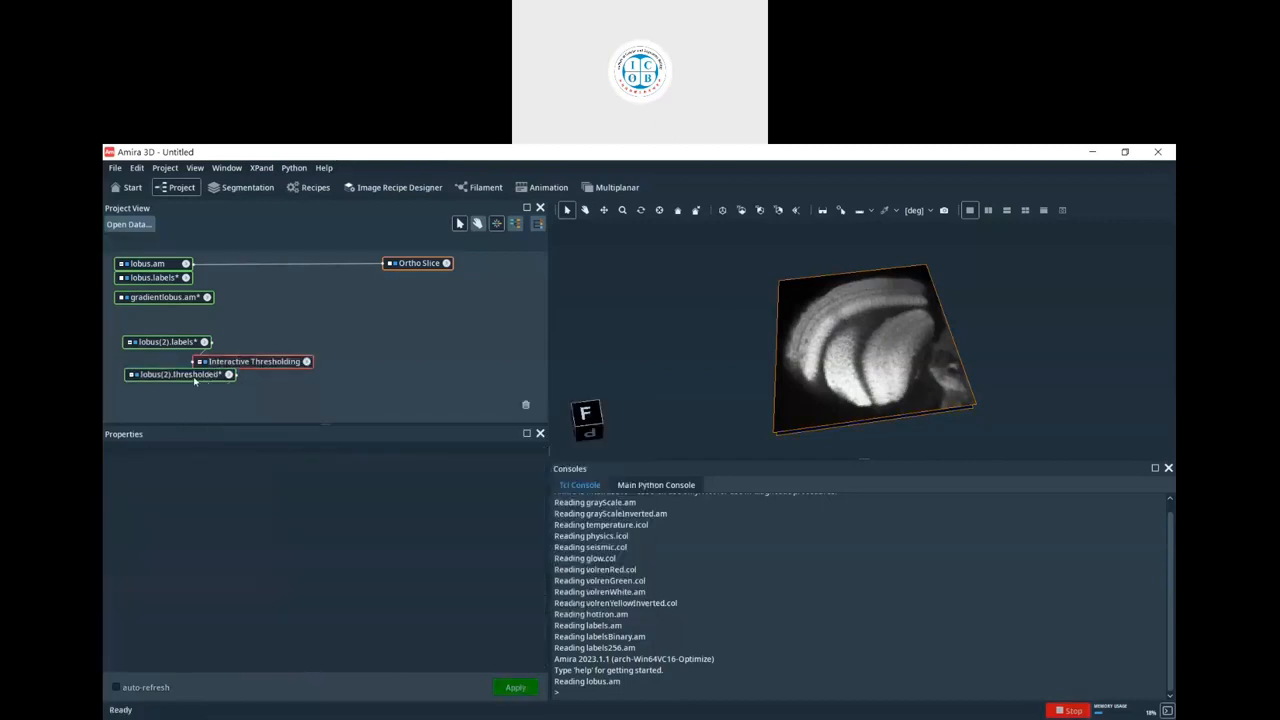
pyautogui.click(198, 378)
pyautogui.click(286, 631)
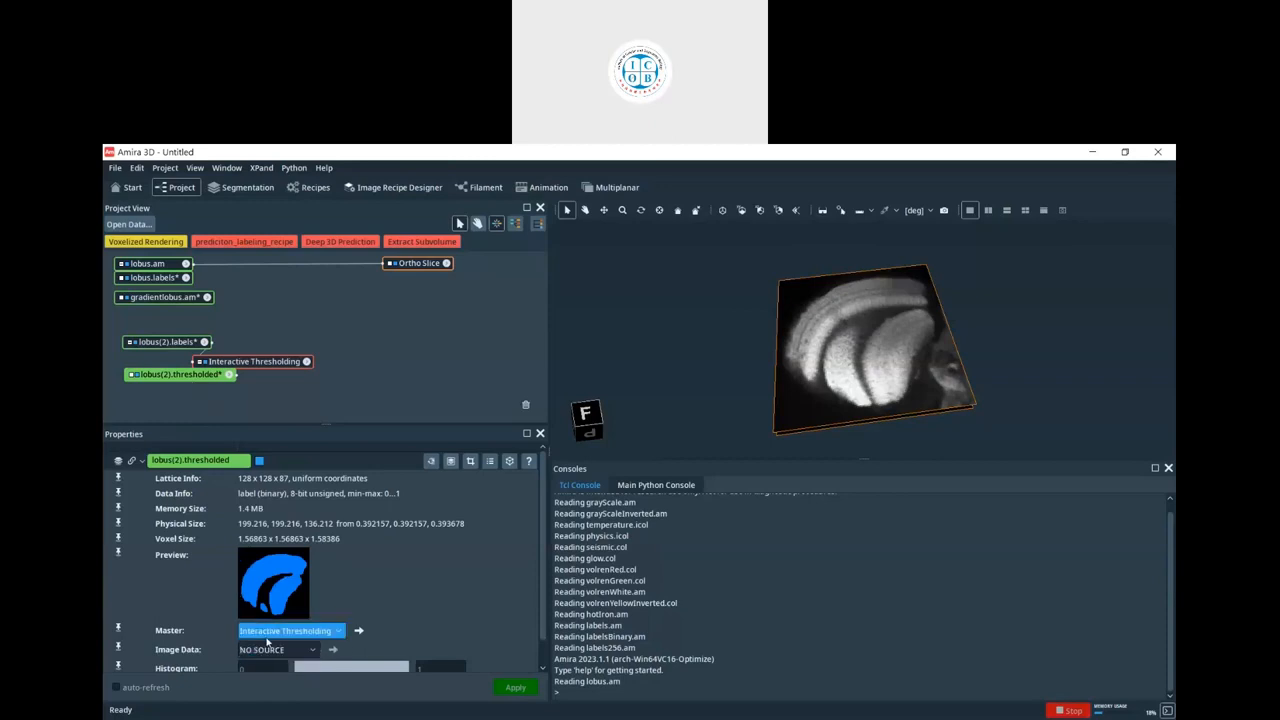
# - Attach a DL Training - Segmentation 2D module to lobus.am from the AI segmentation modules
pyautogui.click(161, 265)
pyautogui.rightClick(161, 265)
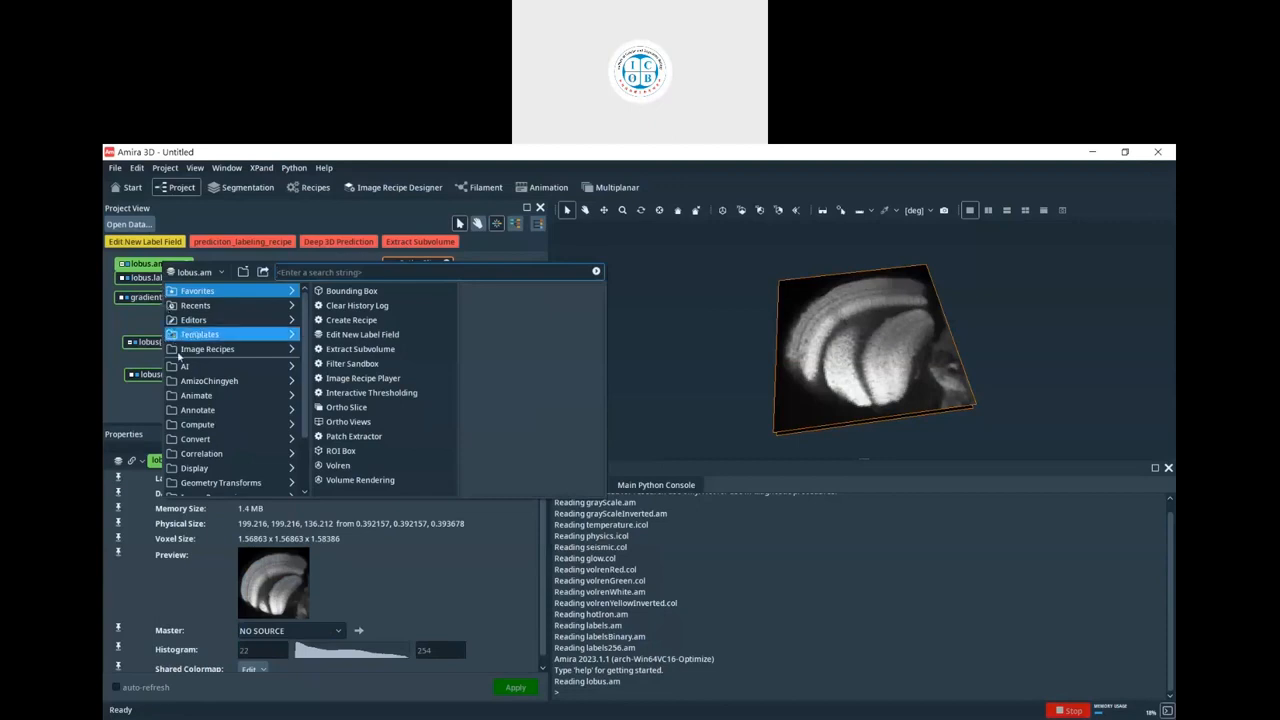
pyautogui.write('del')
pyautogui.press('BackSpace')
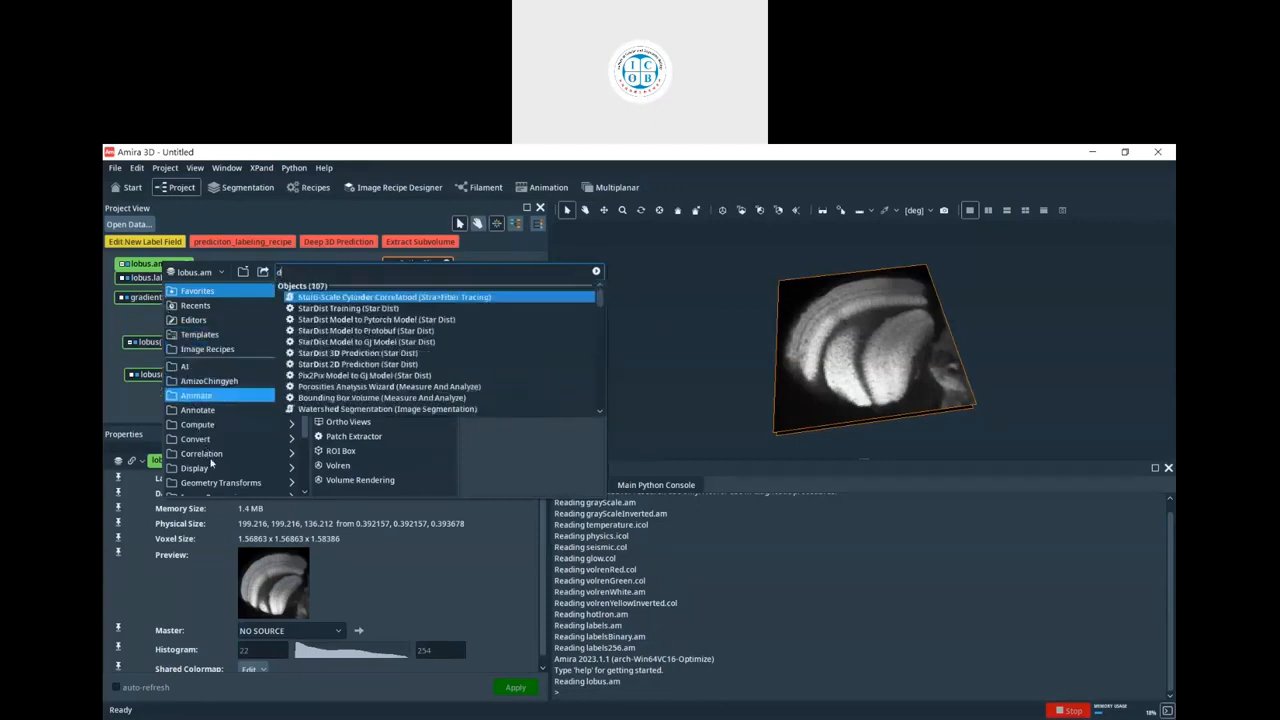
pyautogui.write('ep')
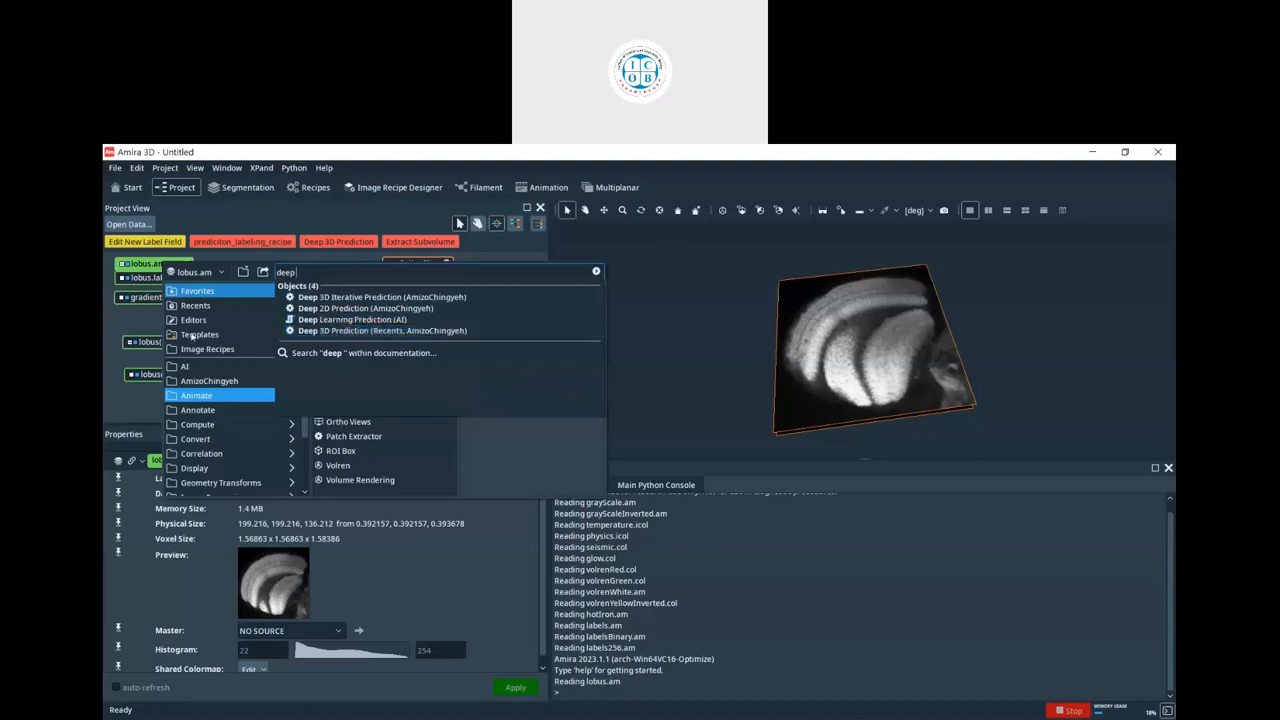
pyautogui.click(209, 375)
pyautogui.click(211, 370)
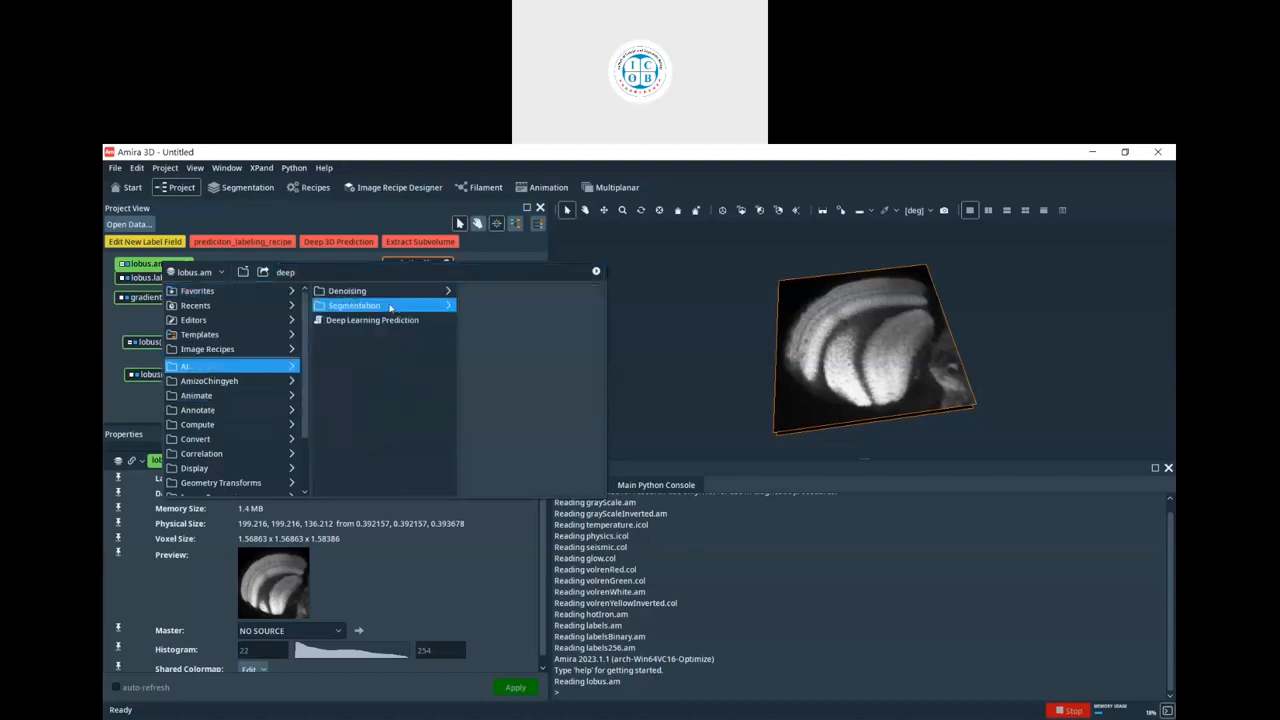
pyautogui.click(390, 306)
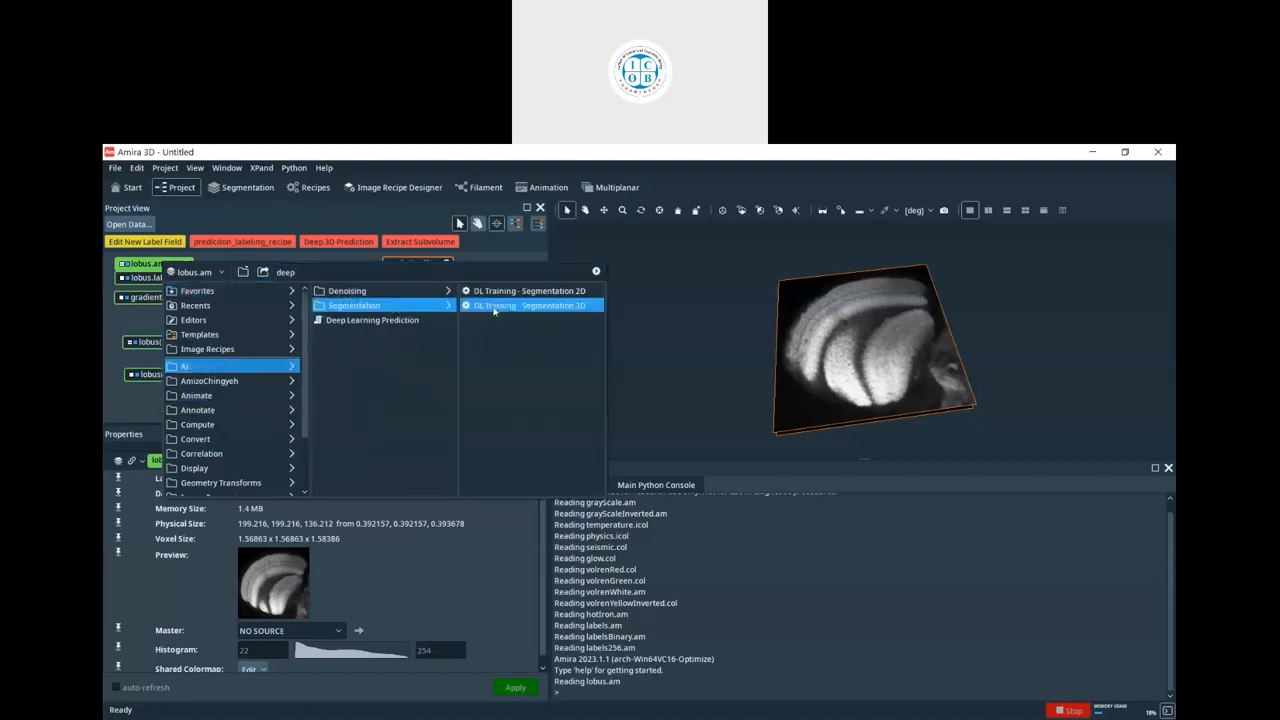
pyautogui.click(492, 291)
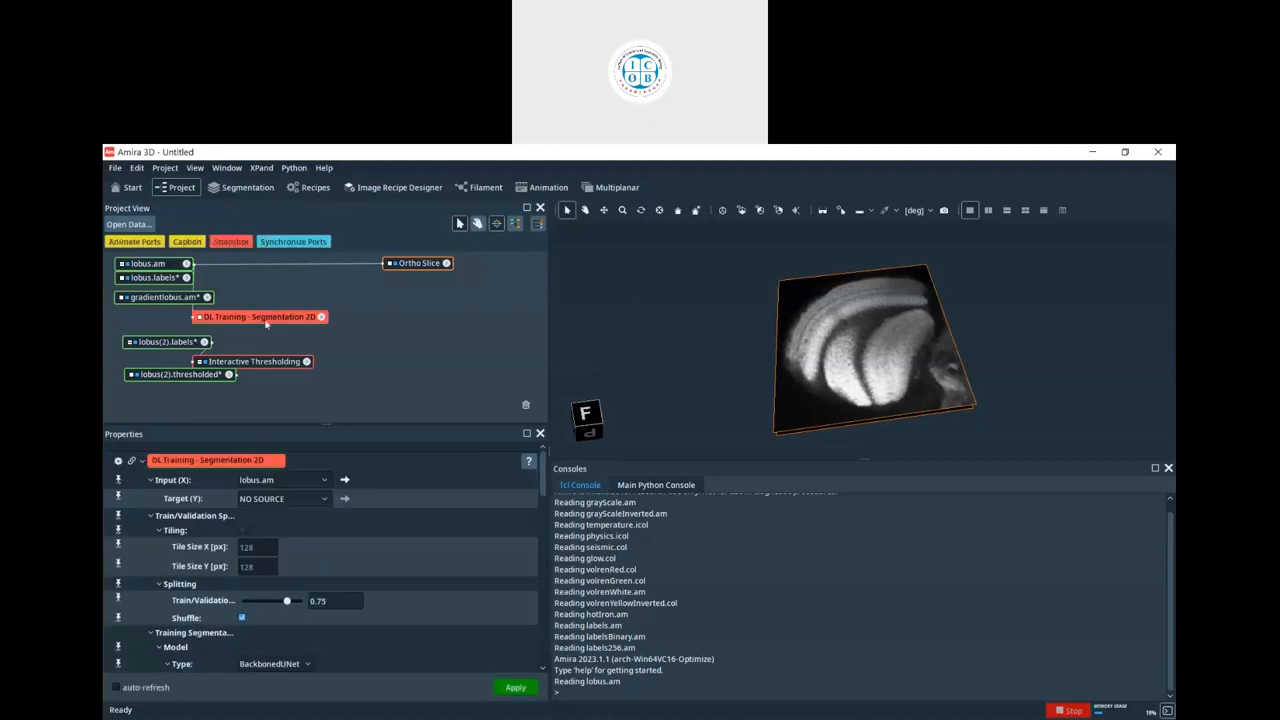
# - Connect lobus(2).thresholded as the training module's Target (Y) and review the model, training and augmentation settings
pyautogui.moveTo(266, 318); pyautogui.dragTo(373, 330)
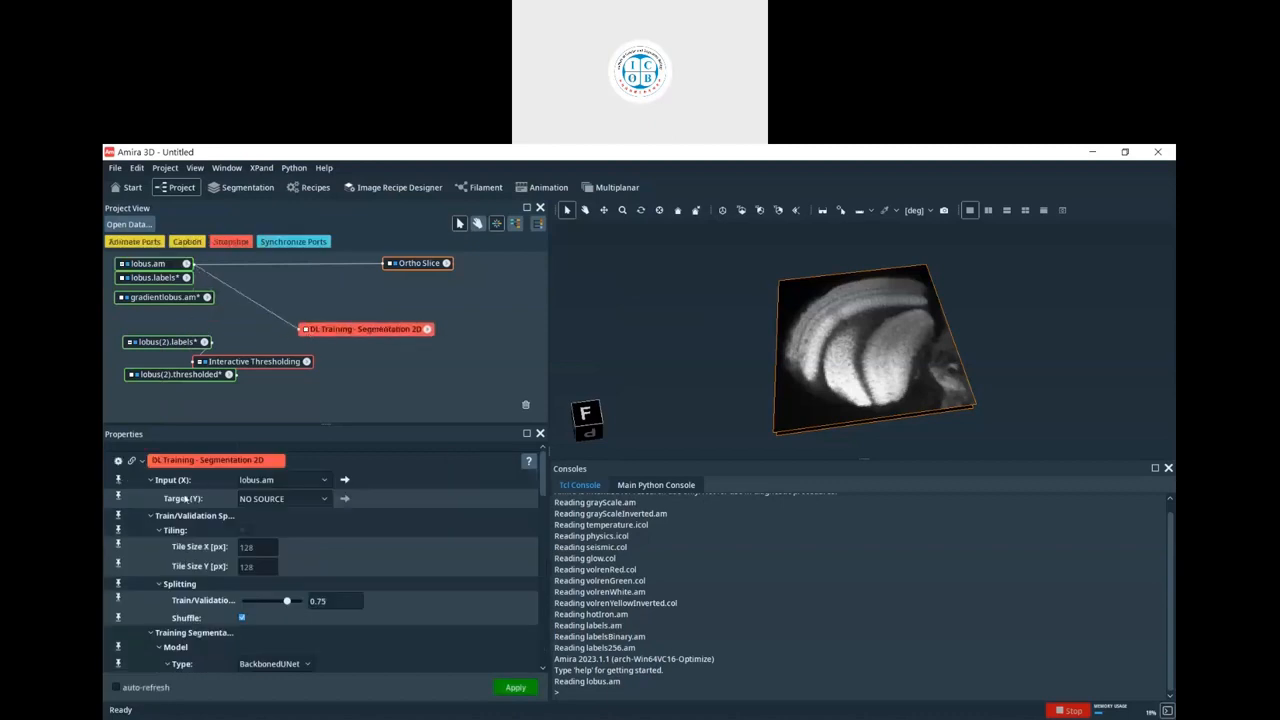
pyautogui.click(307, 330)
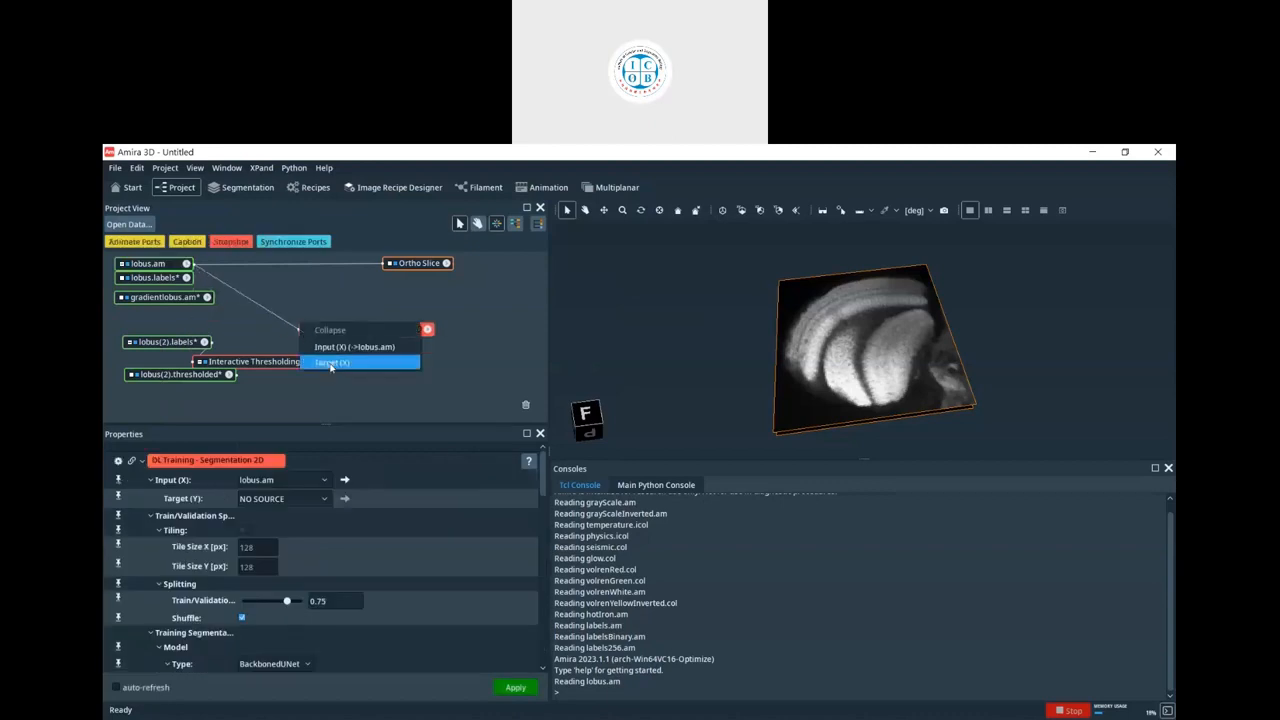
pyautogui.click(331, 363)
pyautogui.click(201, 376)
pyautogui.moveTo(395, 337); pyautogui.dragTo(368, 330)
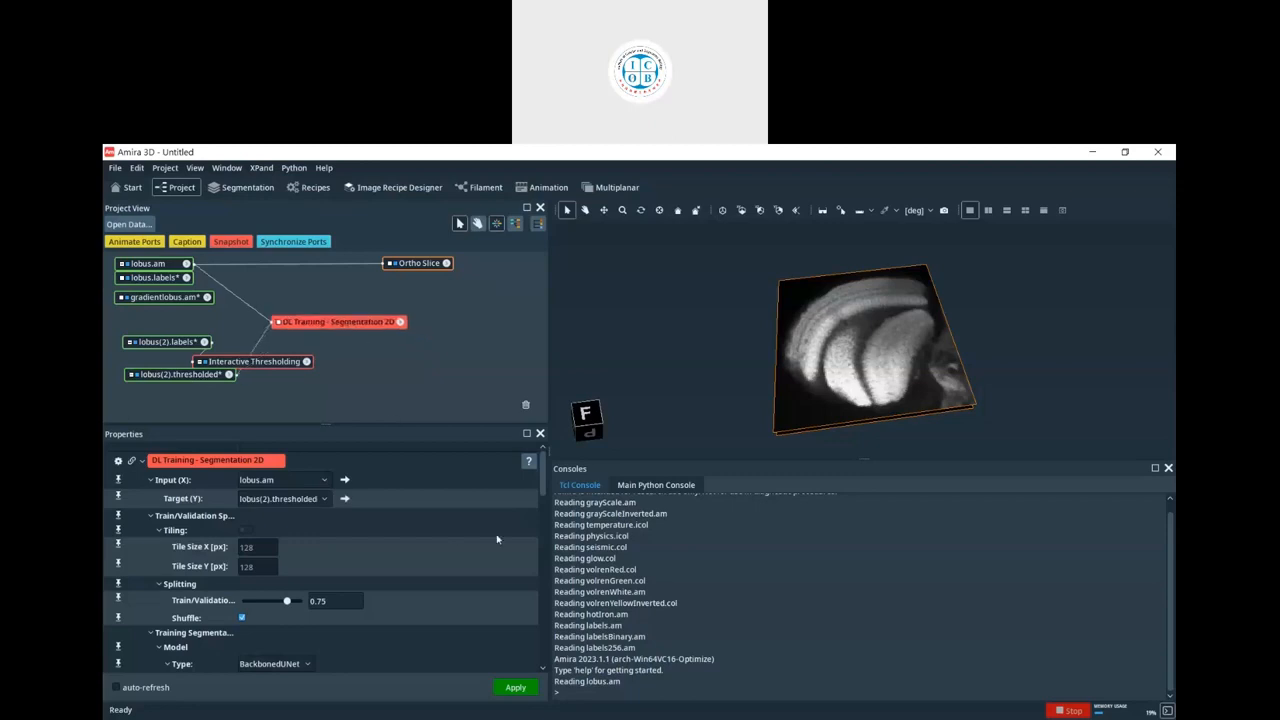
pyautogui.scroll(-3, 546, 513)
pyautogui.scroll(-4, 546, 513)
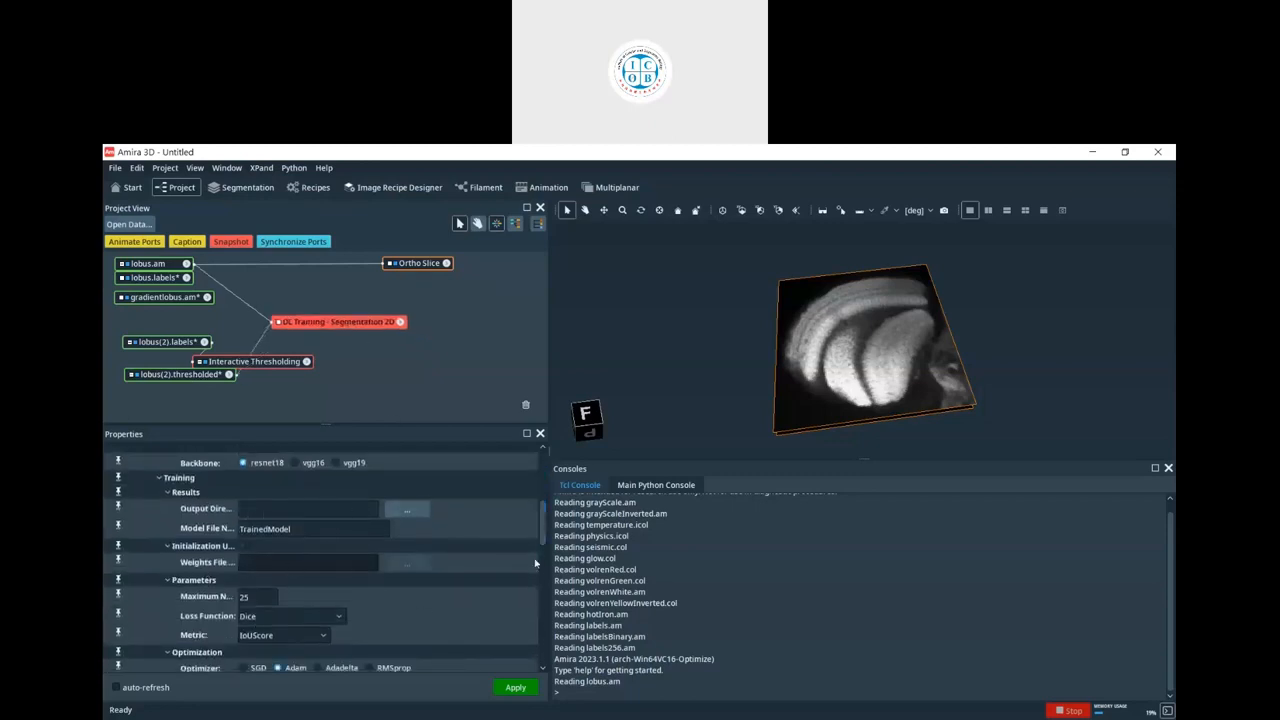
pyautogui.scroll(-5, 535, 564)
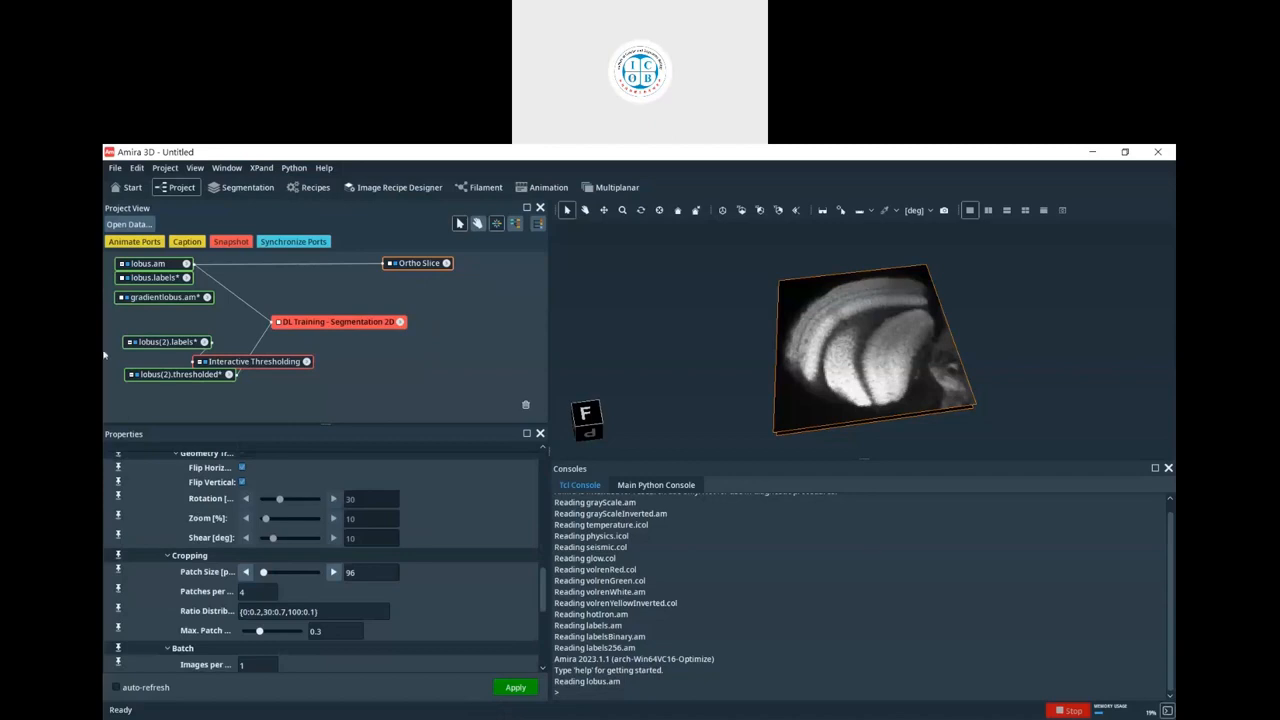
# - Delete the Interactive Thresholding module and its unsaved thresholded result from the project
pyautogui.moveTo(103, 354); pyautogui.dragTo(360, 418)
pyautogui.press('Delete')
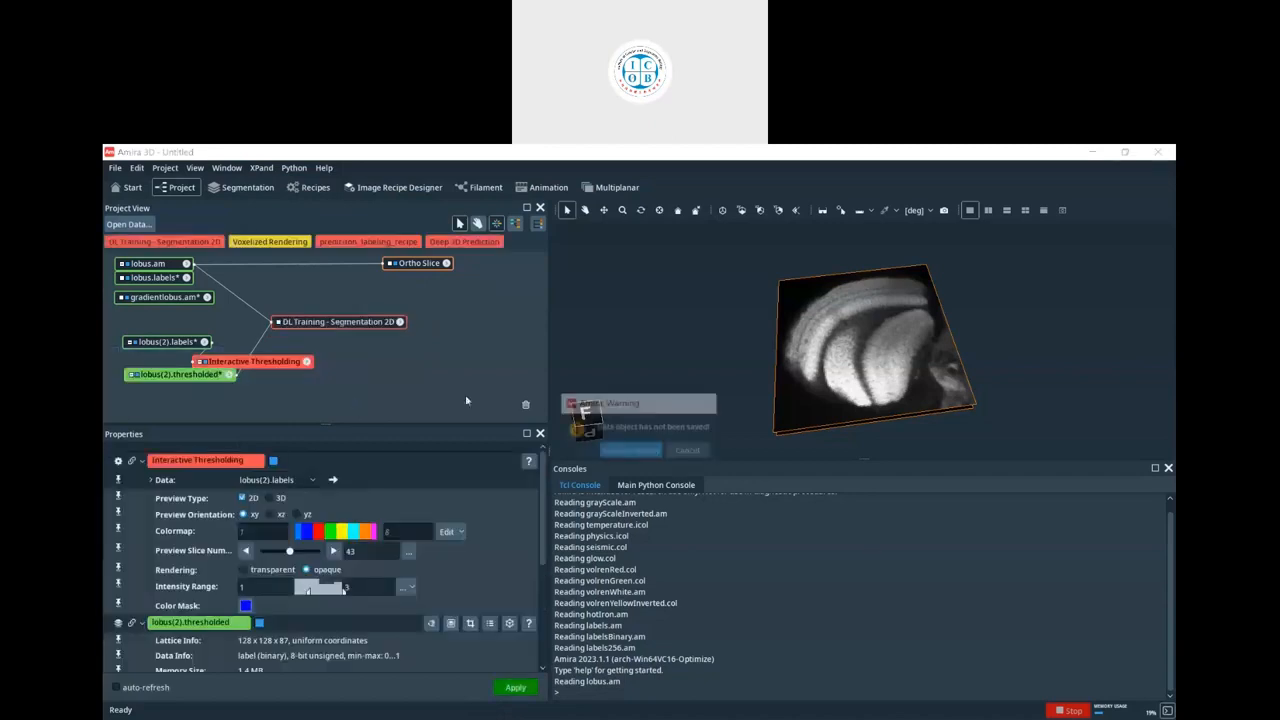
pyautogui.click(628, 450)
# - Attach an Ortho Slice to lobus(2).labels to display its materials in the viewer
pyautogui.moveTo(197, 341); pyautogui.dragTo(182, 333)
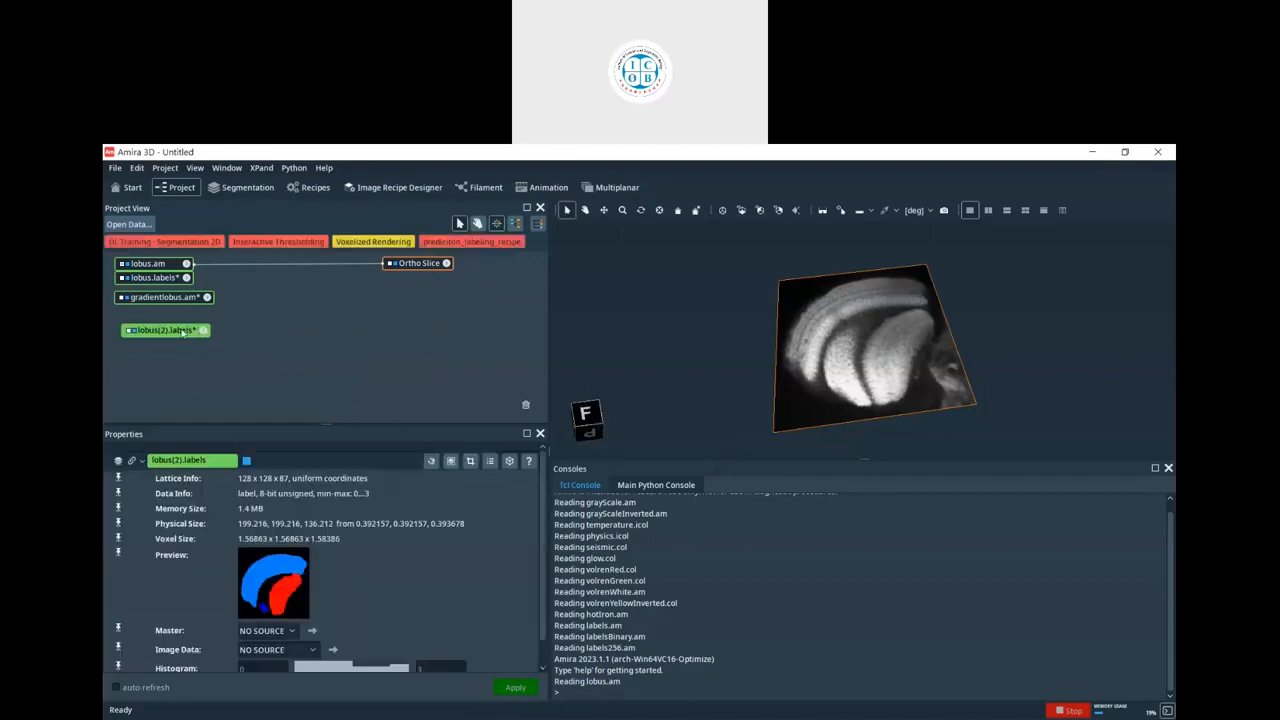
pyautogui.rightClick(182, 333)
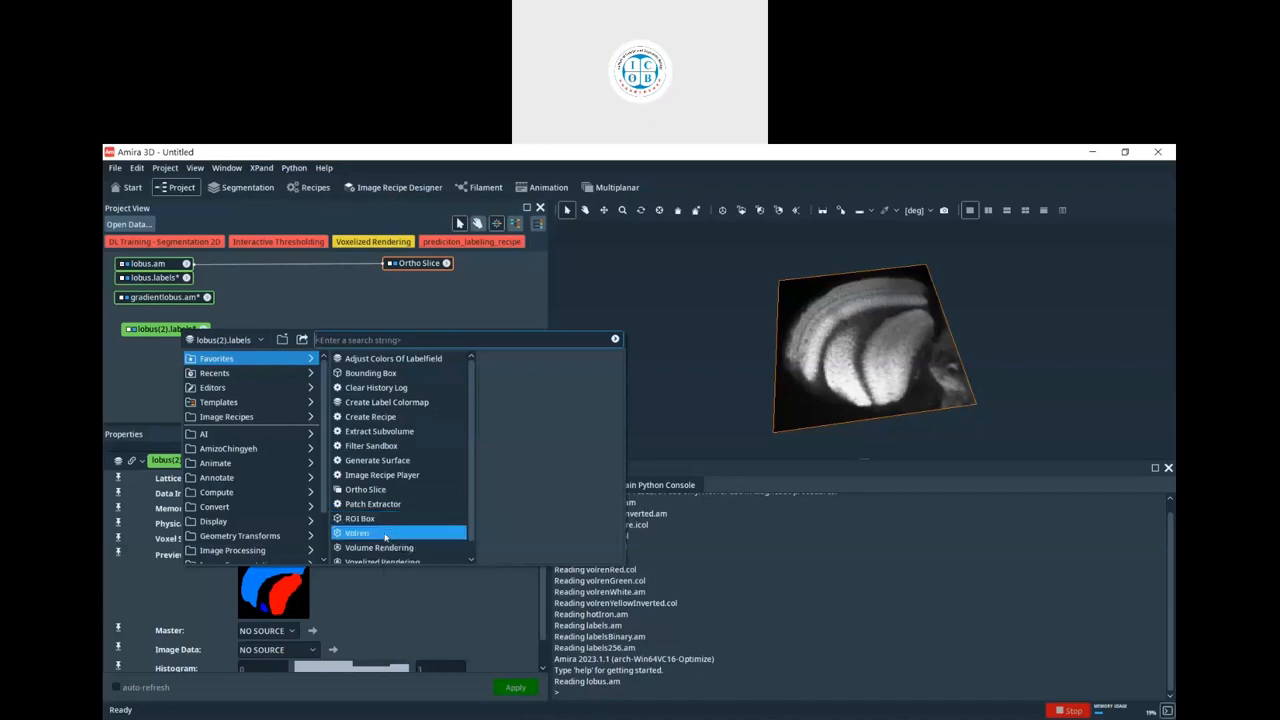
pyautogui.click(367, 491)
pyautogui.click(367, 491)
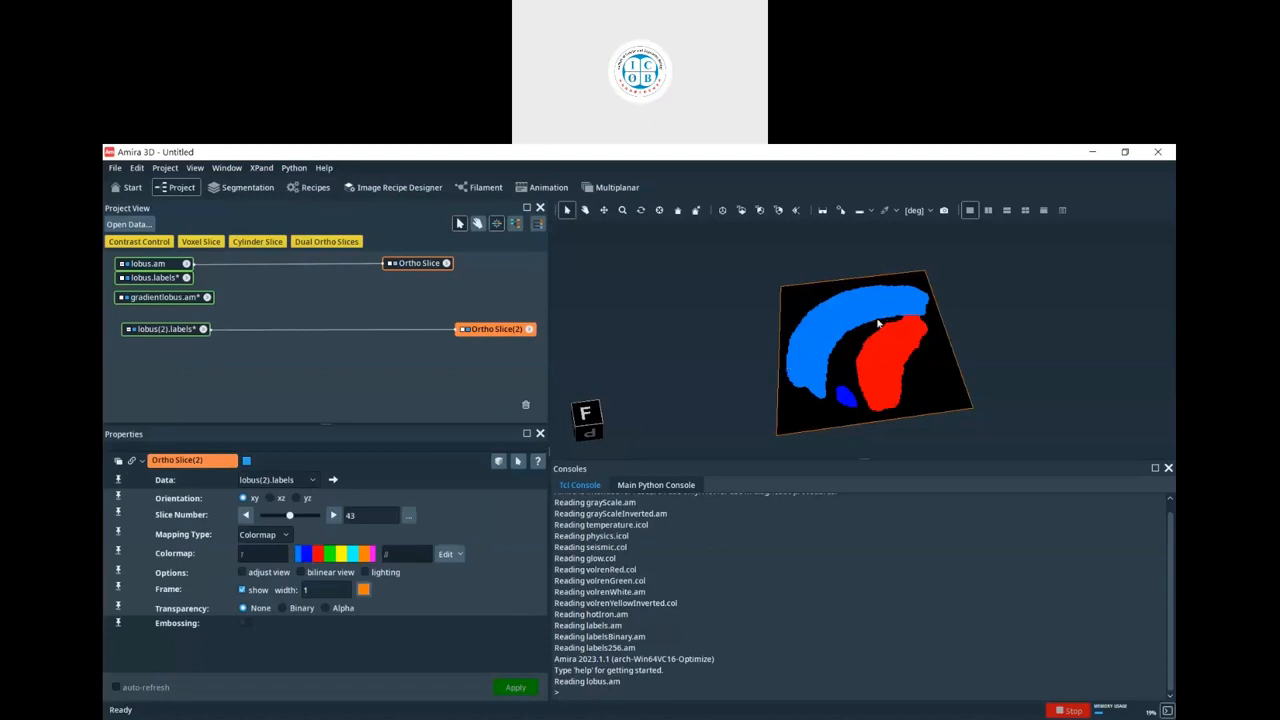
# - Compute a Labels Distance Layer on lobus(2).labels with a layer thickness of 3 px and a count of 2
pyautogui.click(170, 330)
pyautogui.rightClick(170, 330)
pyautogui.moveTo(230, 452)
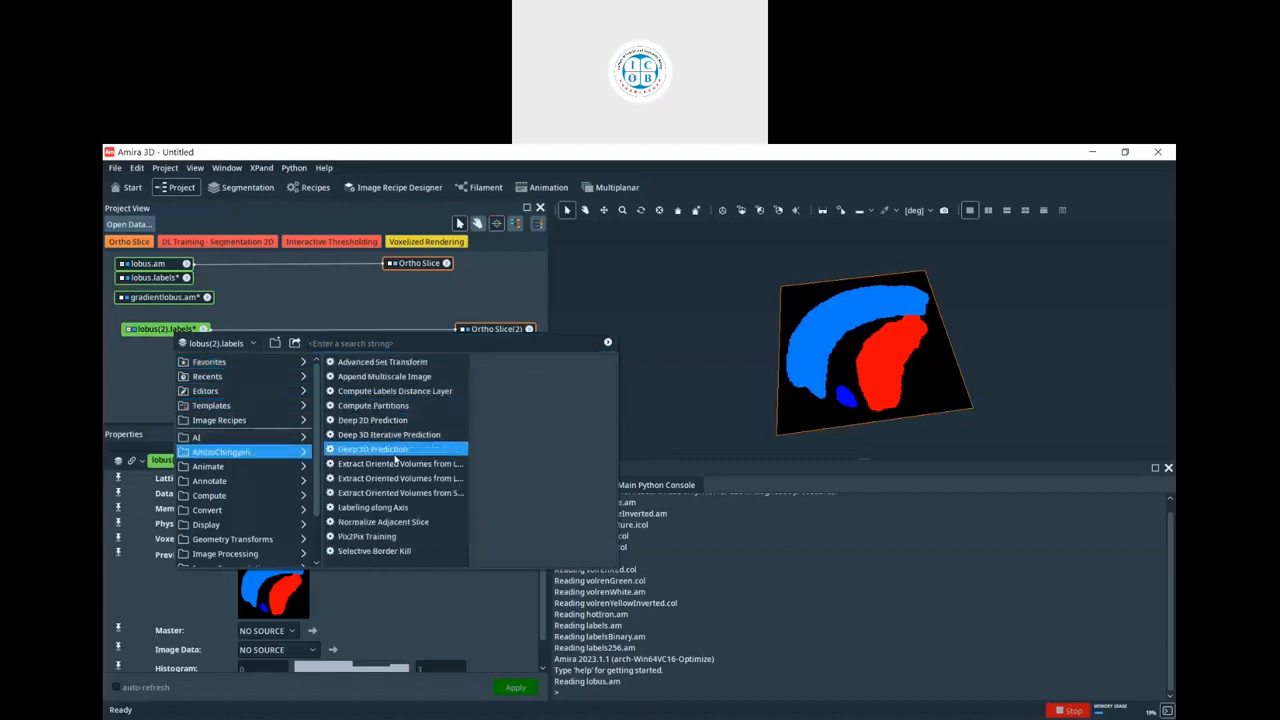
pyautogui.click(416, 392)
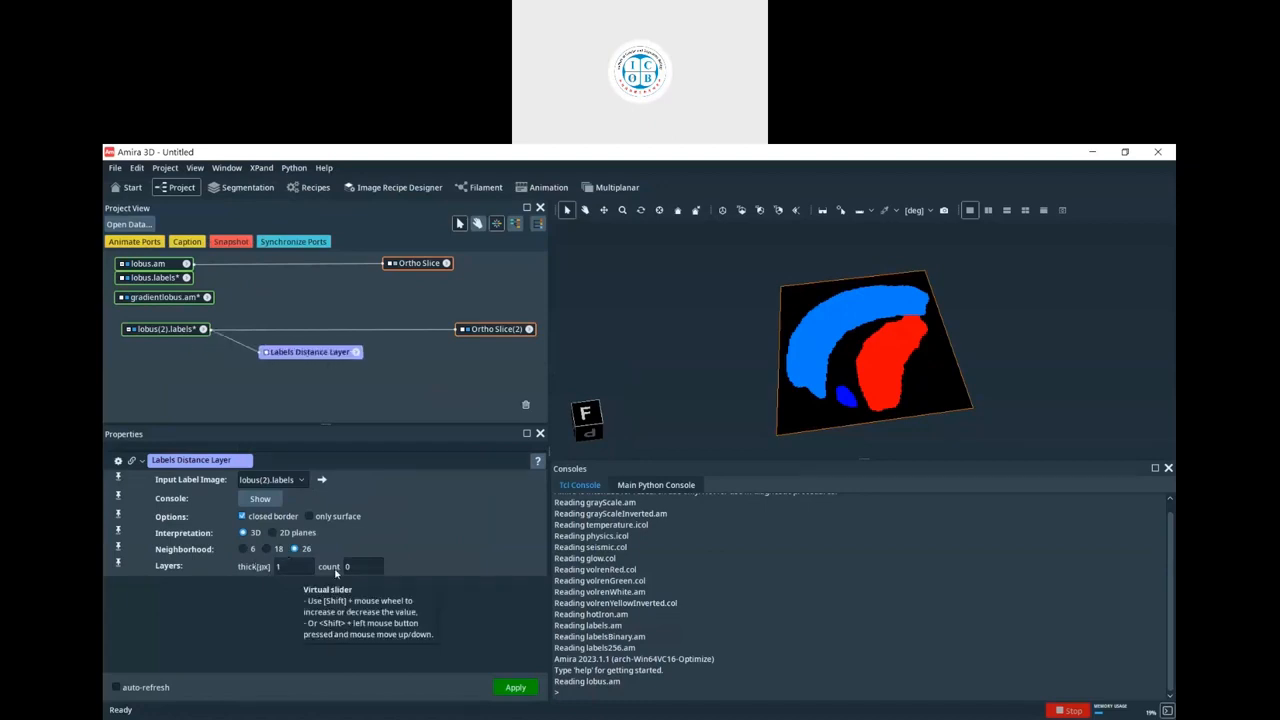
pyautogui.keyDown('shift'); pyautogui.scroll(1, 354, 566); pyautogui.keyUp('shift')
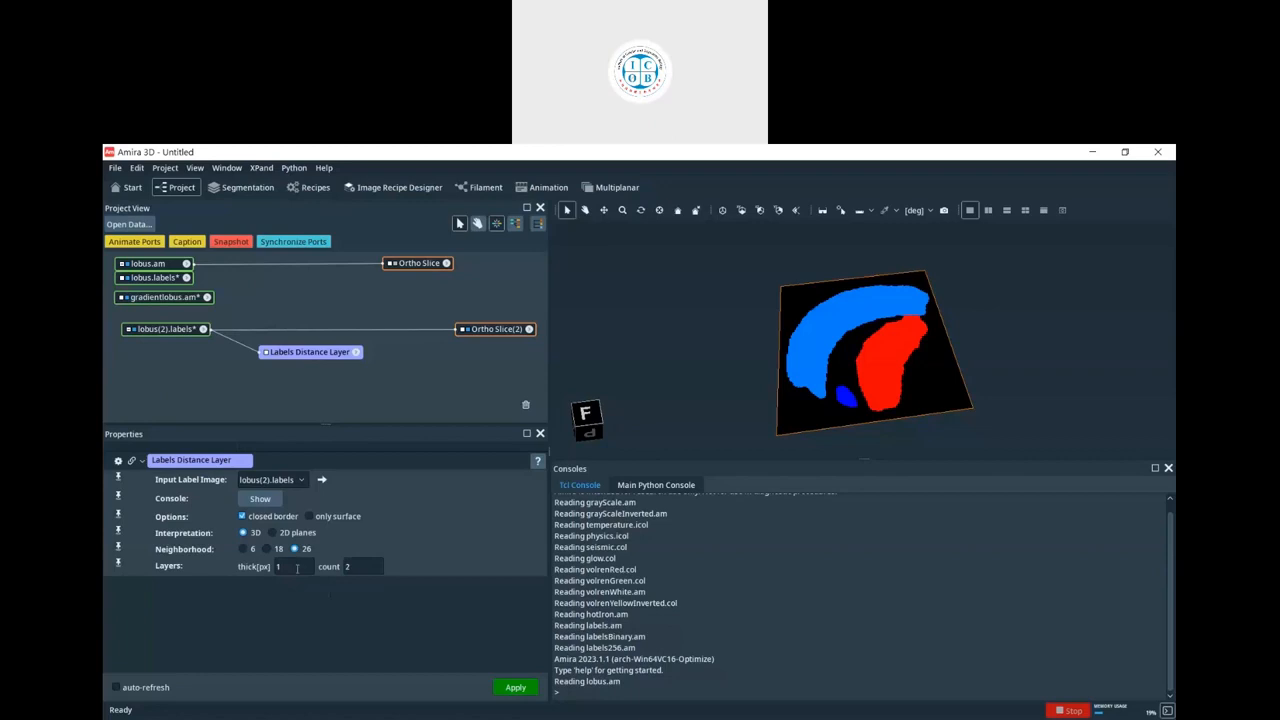
pyautogui.click(514, 687)
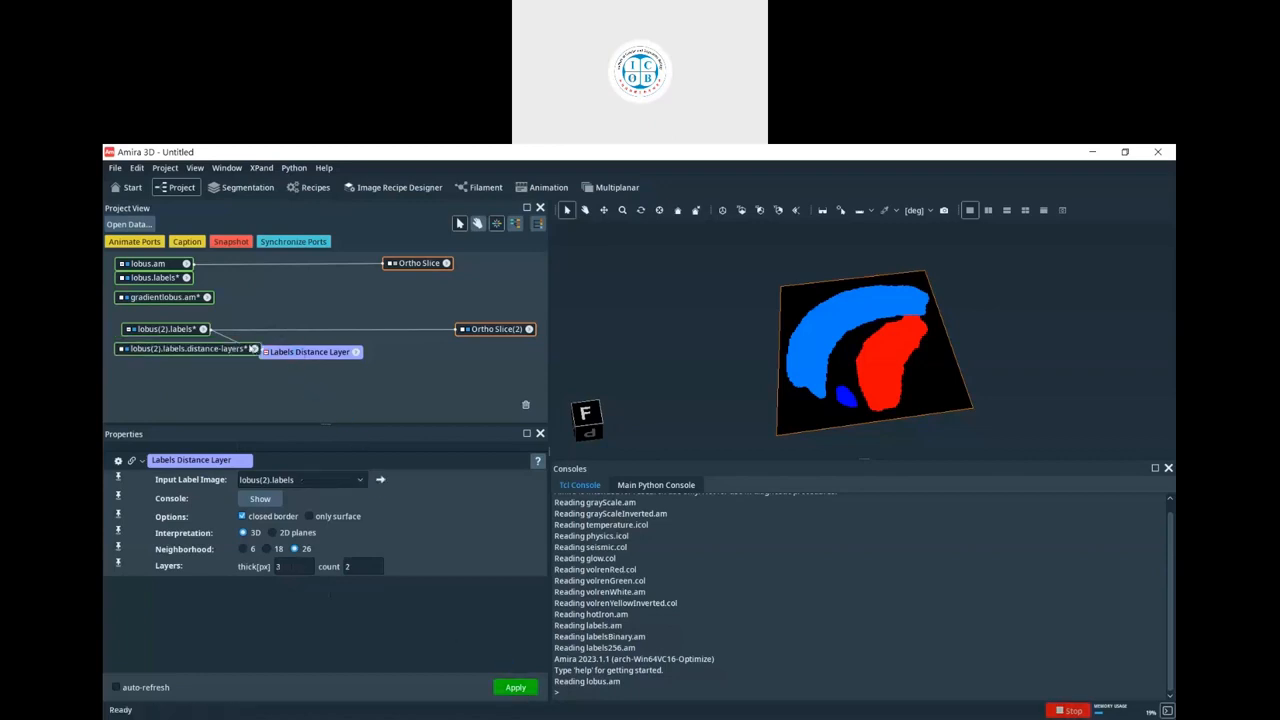
# - Display the distance-layers result in Ortho Slice(2) and move the slice through the volume to examine the layers
pyautogui.moveTo(281, 329); pyautogui.dragTo(226, 372)
pyautogui.moveTo(855, 370); pyautogui.dragTo(858, 312)
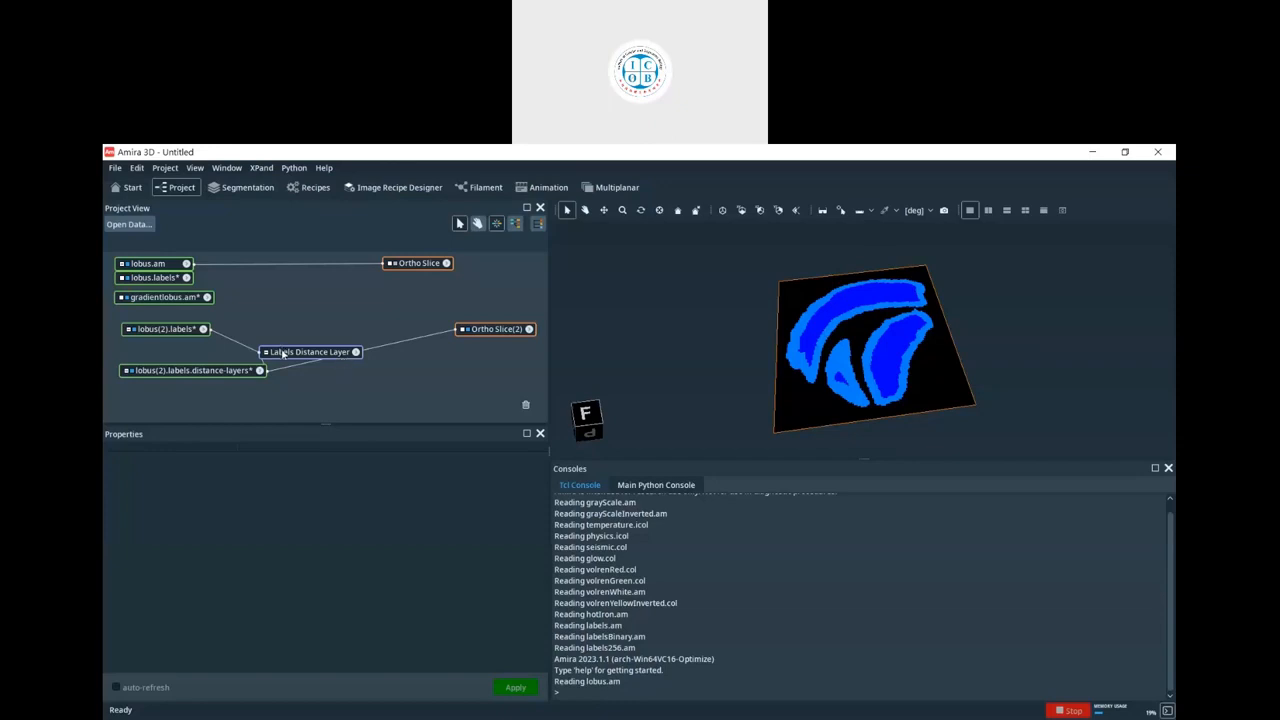
pyautogui.moveTo(316, 356); pyautogui.dragTo(330, 354)
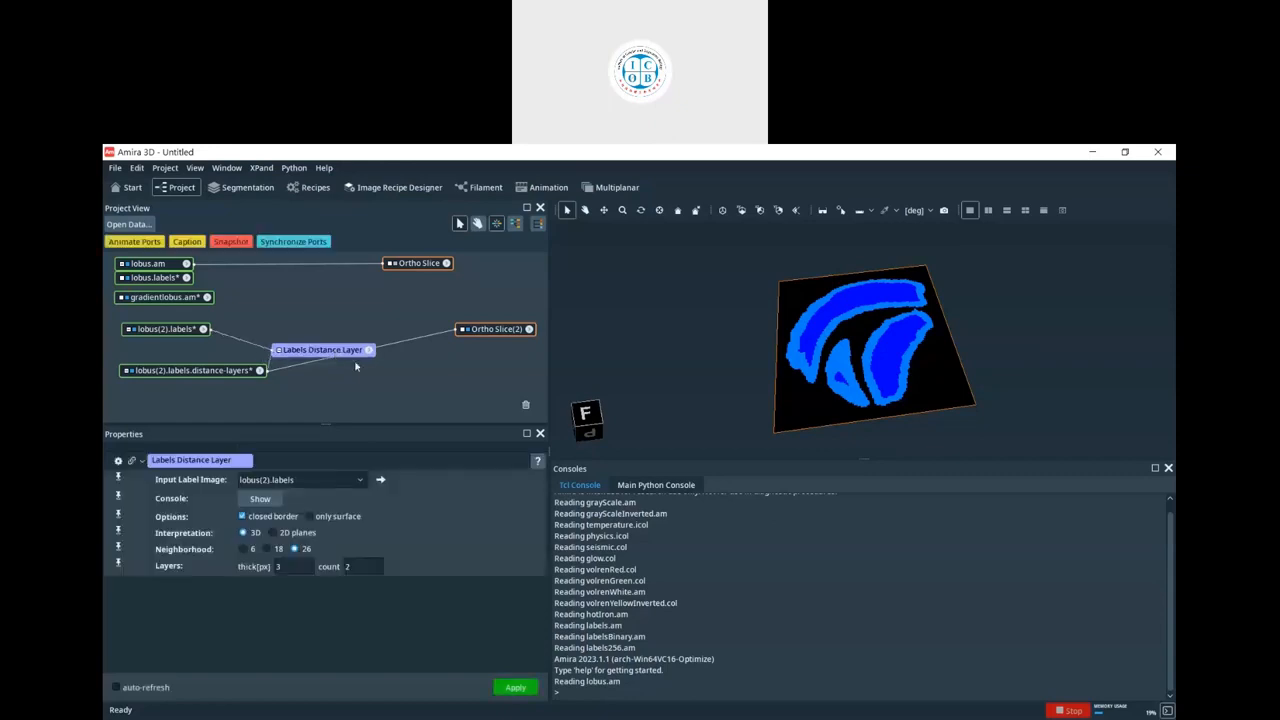
pyautogui.moveTo(869, 330); pyautogui.dragTo(893, 345)
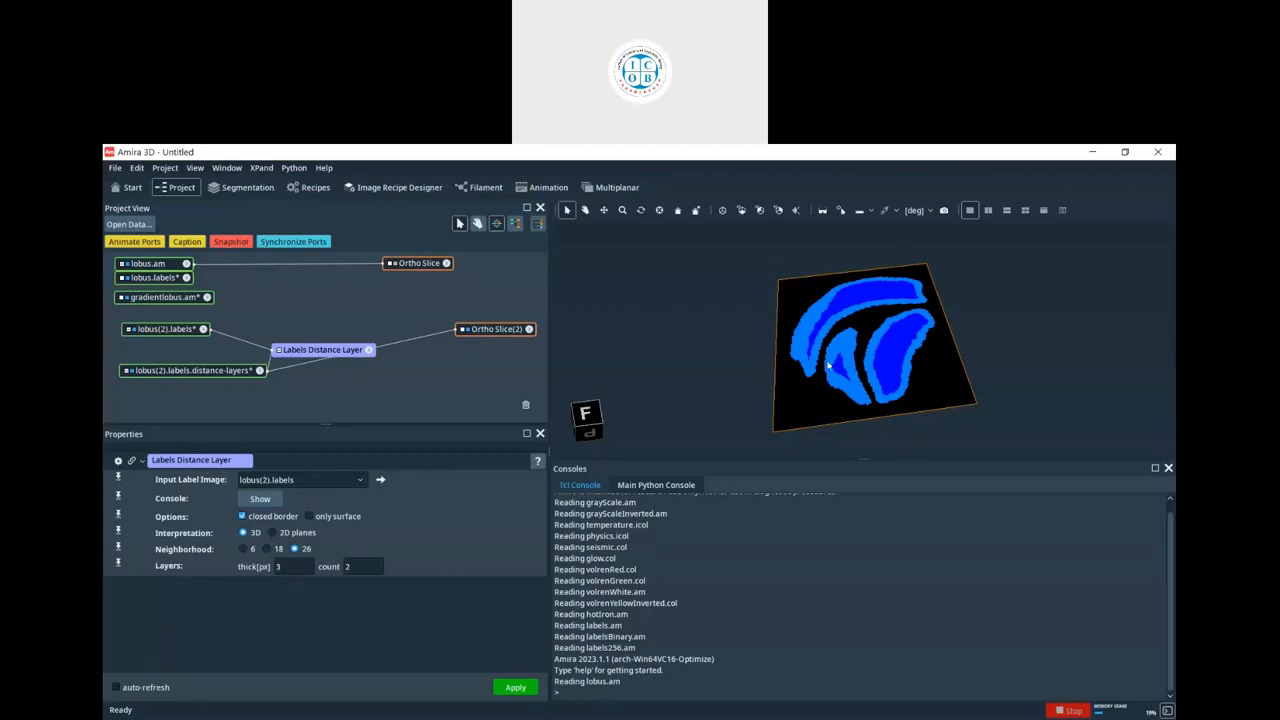
# - Attach a second Ortho Slice to lobus(2).labels.distance-layers in xz orientation and move it through the volume to examine the layers
pyautogui.rightClick(228, 371)
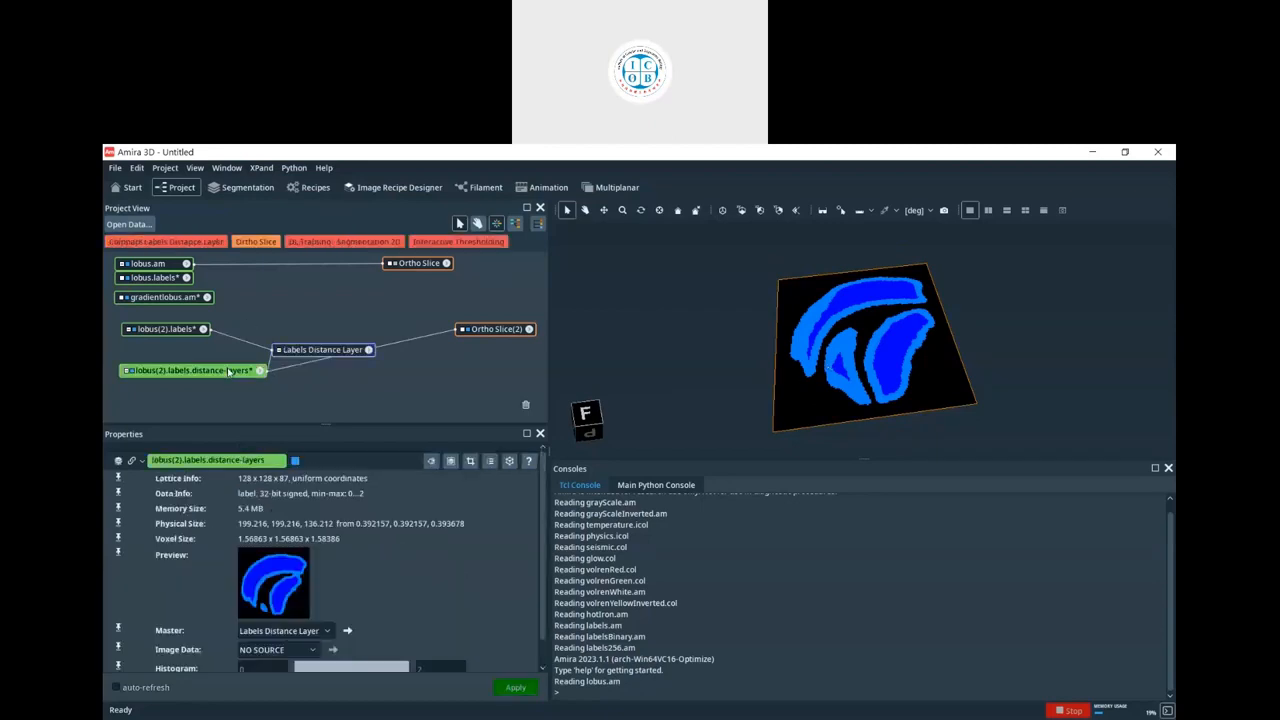
pyautogui.click(260, 245)
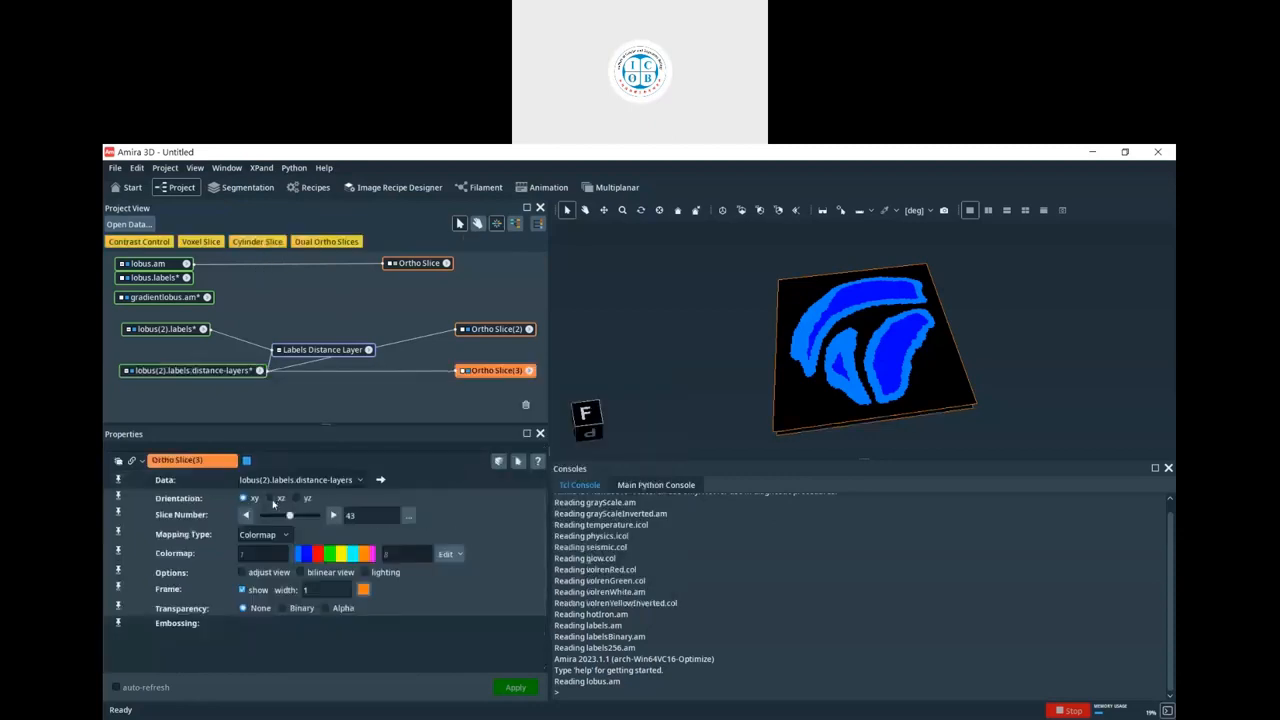
pyautogui.click(270, 498)
pyautogui.press('Escape')
pyautogui.moveTo(828, 360); pyautogui.dragTo(811, 292)
pyautogui.scroll(5, 826, 297)
pyautogui.press('Escape')
pyautogui.press('Escape')
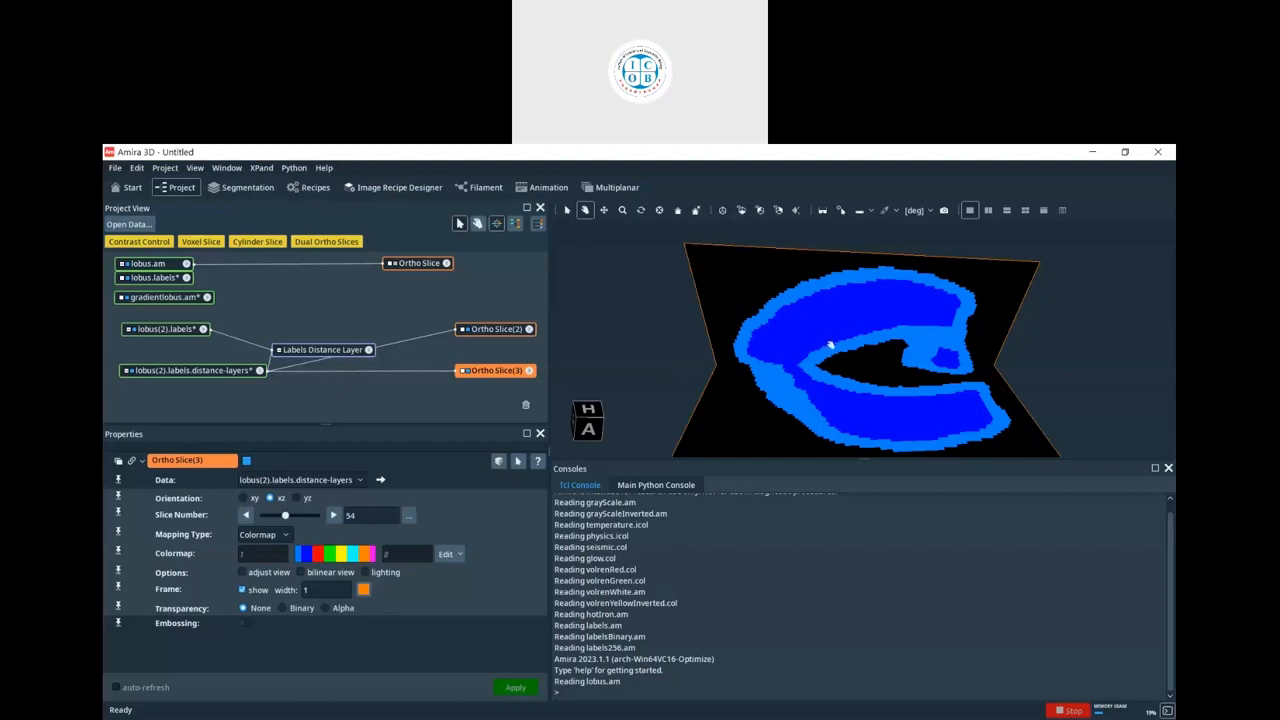
pyautogui.moveTo(832, 348); pyautogui.dragTo(840, 309)
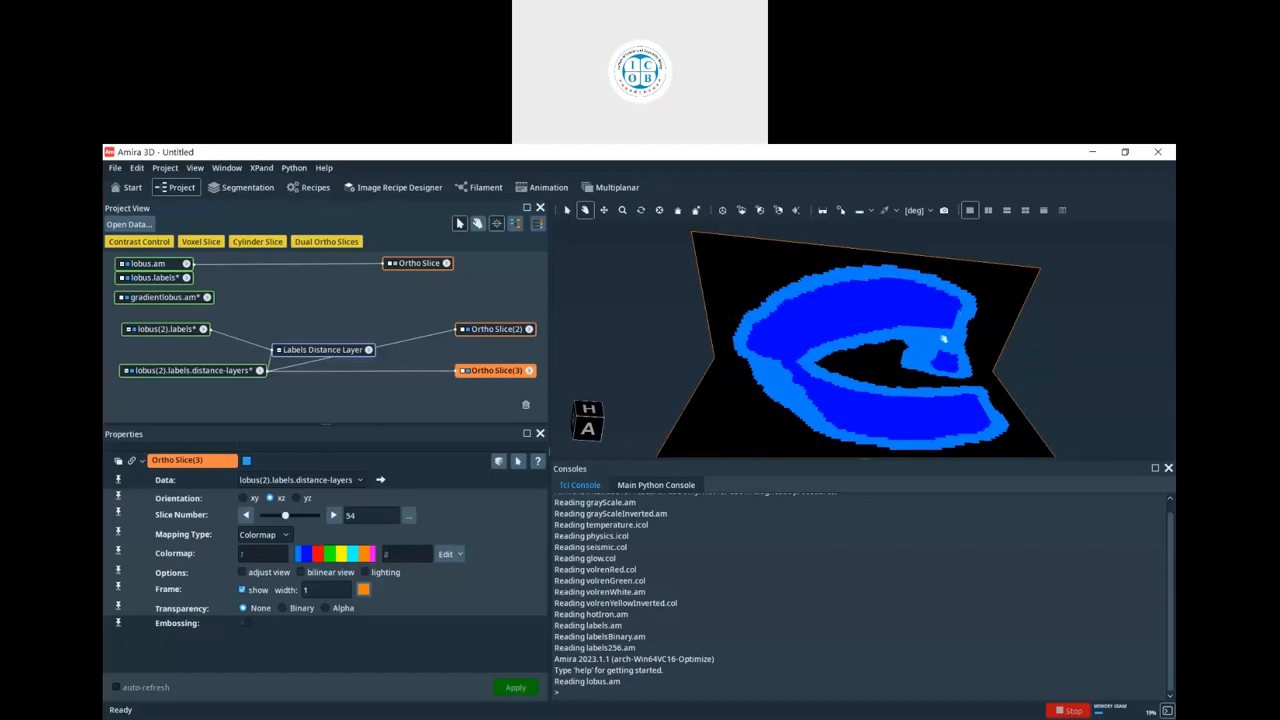
pyautogui.moveTo(902, 358); pyautogui.dragTo(908, 303)
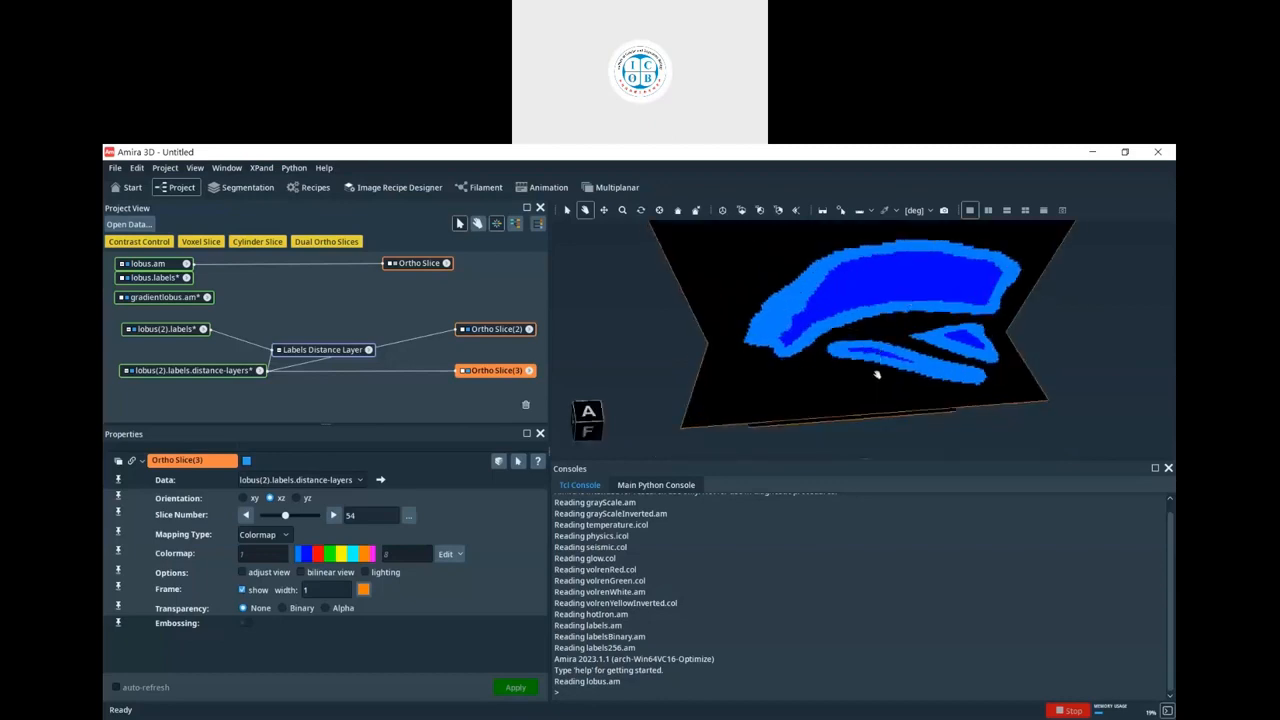
pyautogui.press('Escape')
pyautogui.moveTo(869, 354); pyautogui.dragTo(815, 389)
pyautogui.press('Escape')
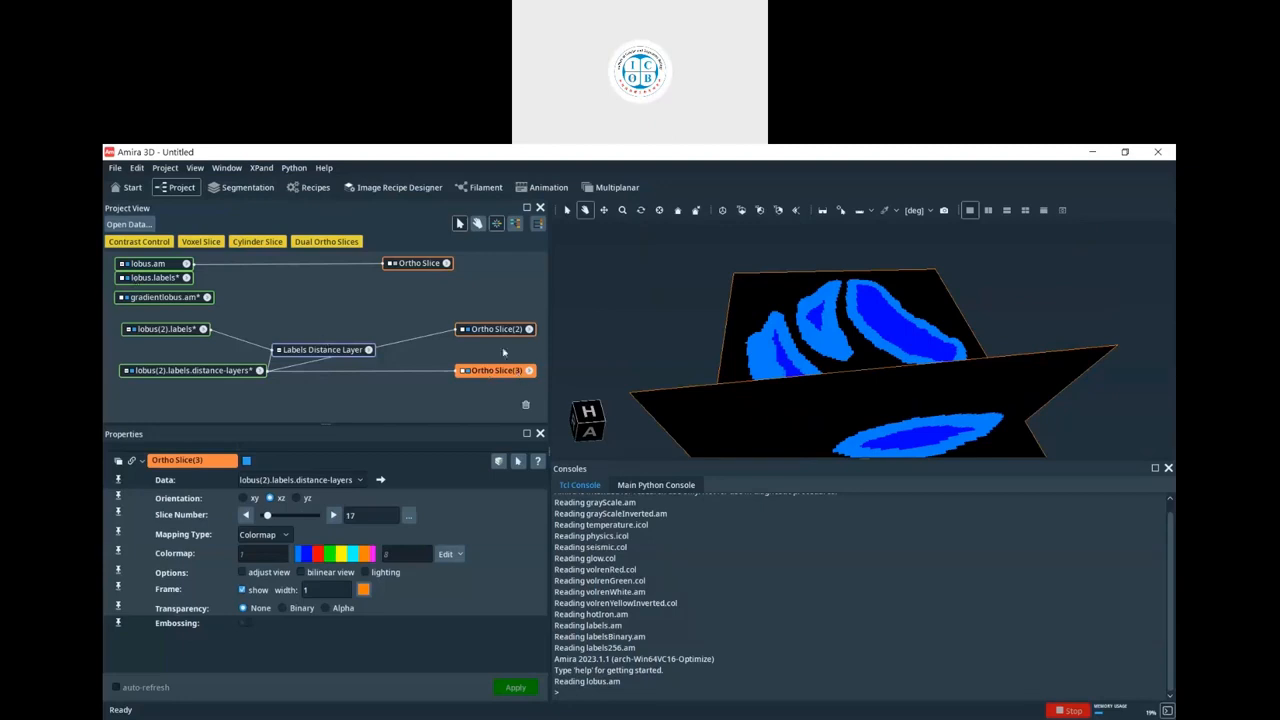
# - Delete the xz-oriented Ortho Slice(3) and adjust the slice position of the remaining xy Ortho Slice(2)
pyautogui.press('Delete')
pyautogui.moveTo(492, 326); pyautogui.dragTo(490, 349)
pyautogui.moveTo(285, 516)
pyautogui.mouseDown()
pyautogui.moveTo(306, 521)
pyautogui.moveTo(289, 520)
pyautogui.mouseUp()
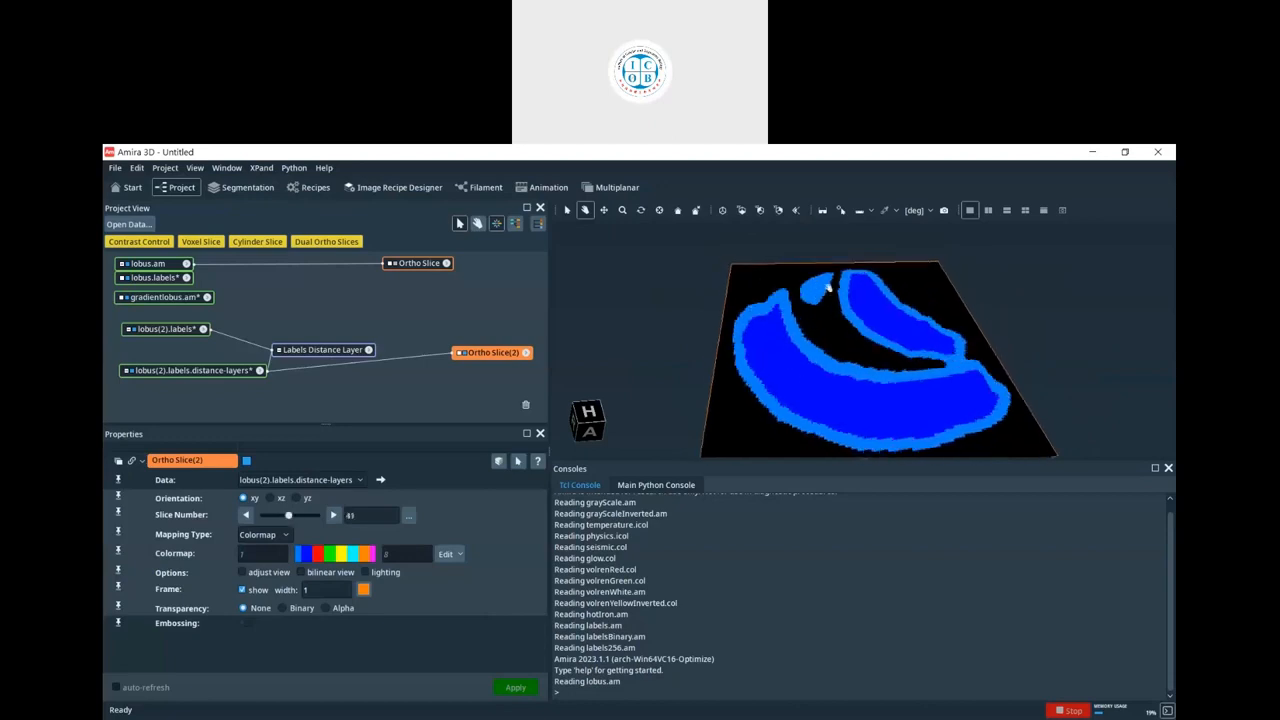
# - Recompute the Labels Distance Layer with the 2D planes interpretation and move Ortho Slice(2) through the volume to examine the result
pyautogui.click(337, 351)
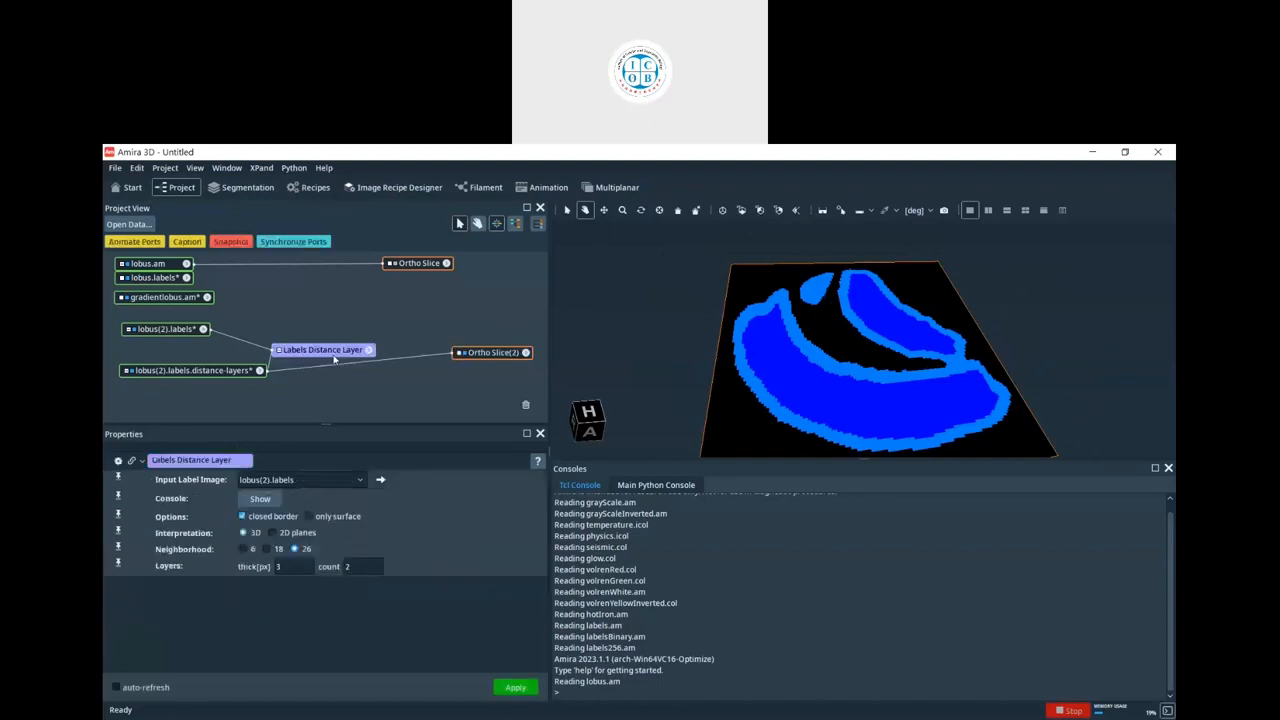
pyautogui.click(300, 535)
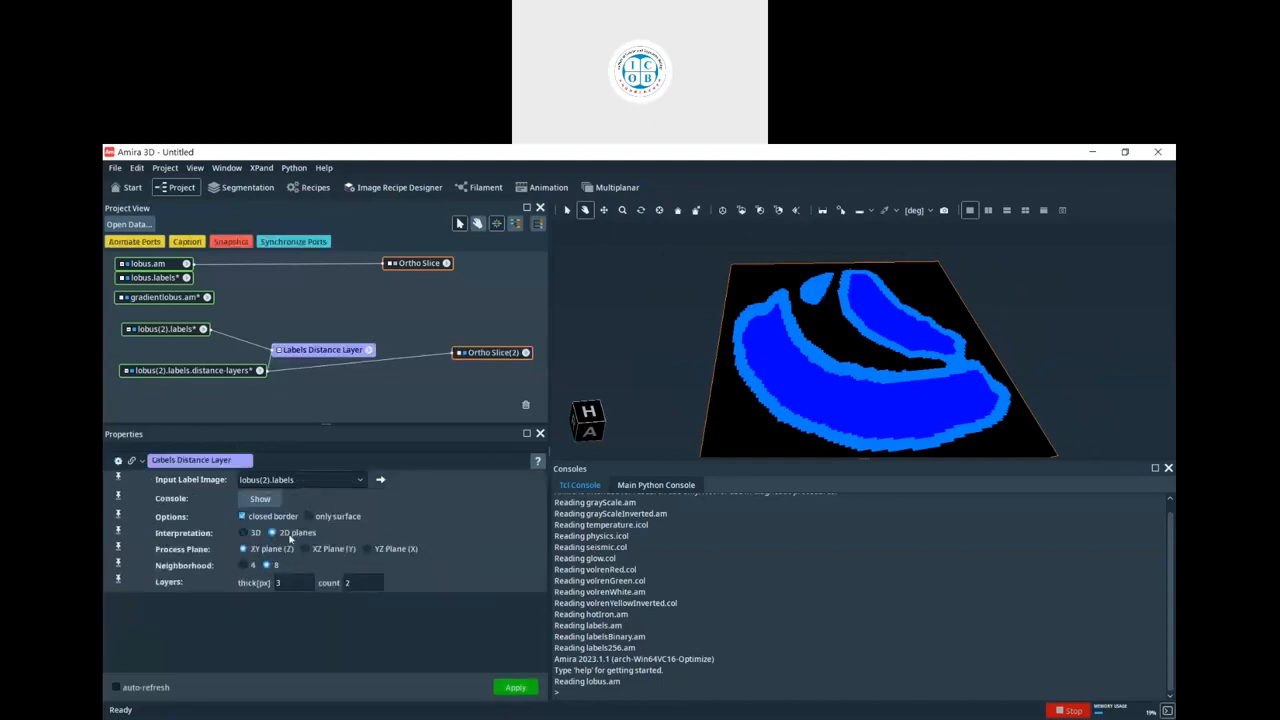
pyautogui.click(511, 687)
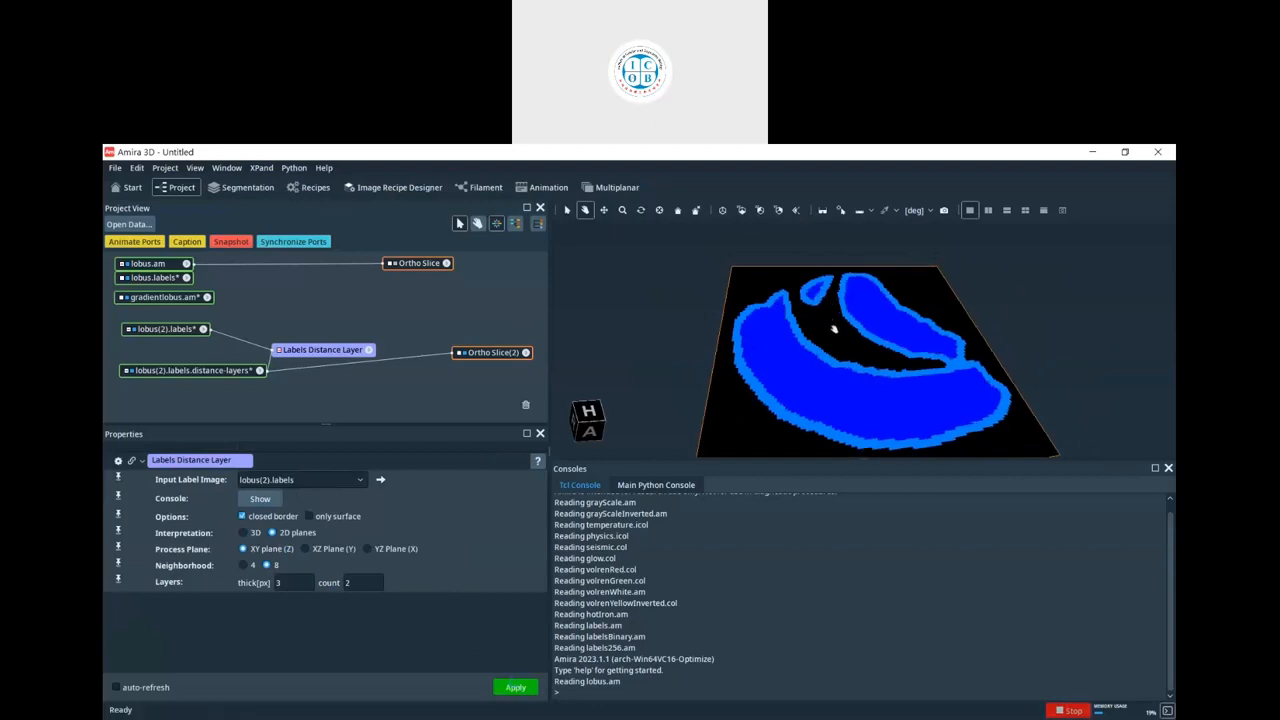
pyautogui.press('Escape')
pyautogui.moveTo(833, 327); pyautogui.dragTo(822, 370)
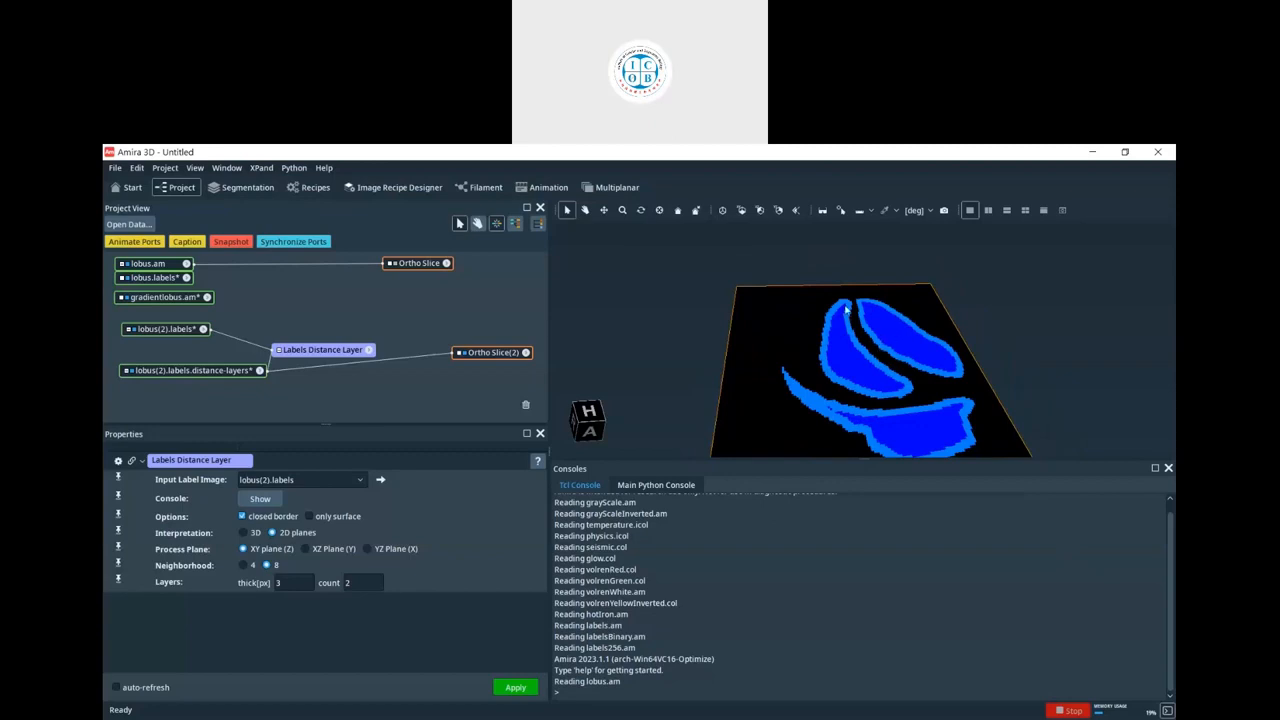
pyautogui.moveTo(937, 372); pyautogui.dragTo(937, 398)
pyautogui.moveTo(951, 456); pyautogui.dragTo(848, 398)
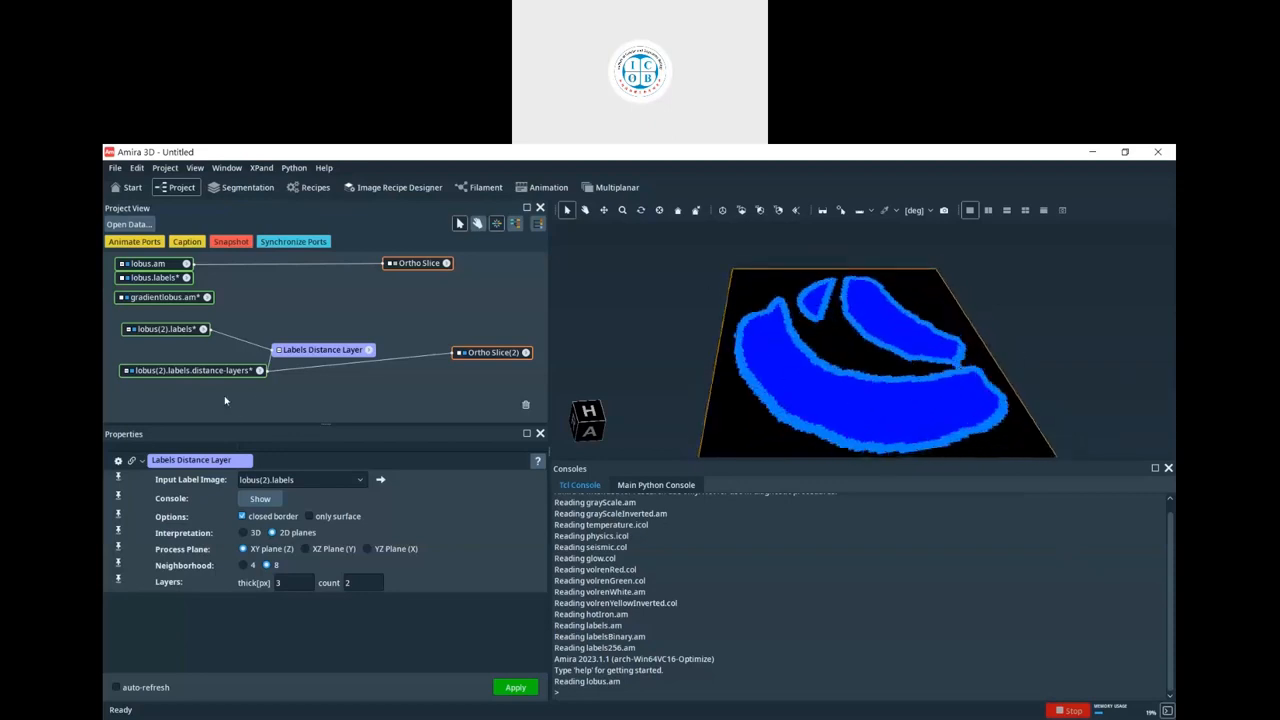
# - Attach a DL Training - Segmentation 2D module to lobus.am and set lobus(2).labels.distance-layers as its target
pyautogui.click(168, 265)
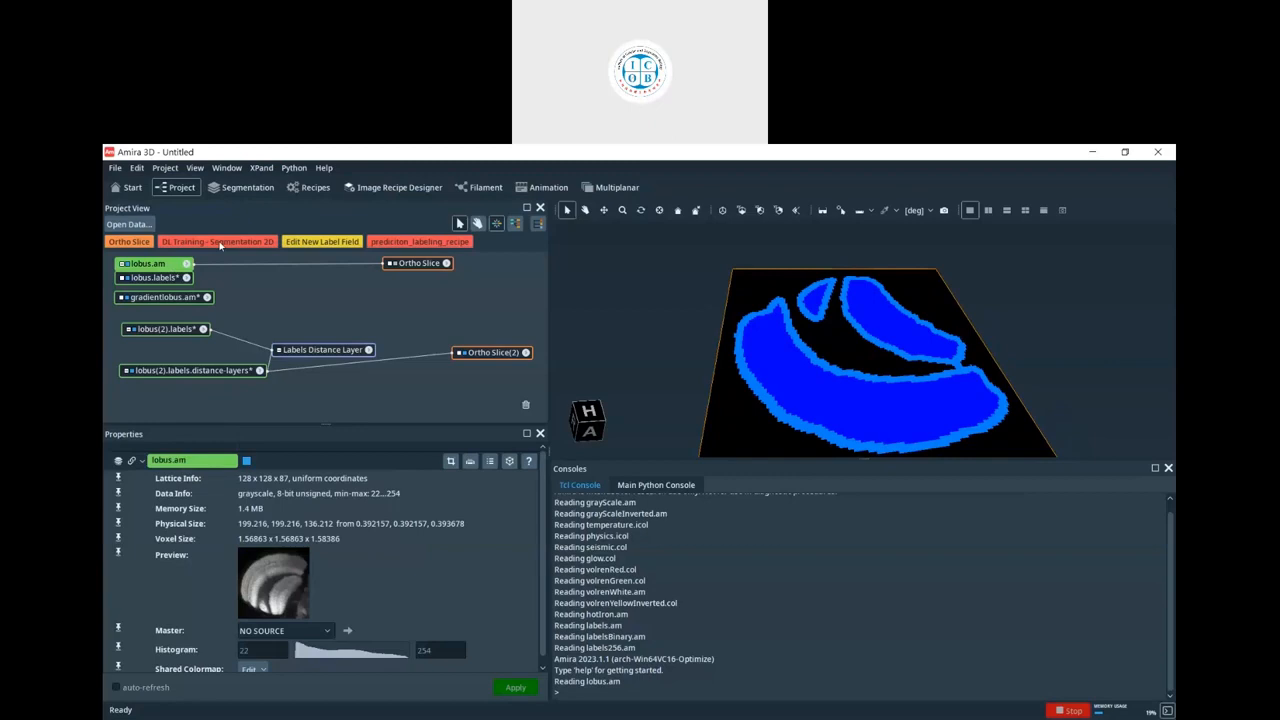
pyautogui.click(247, 243)
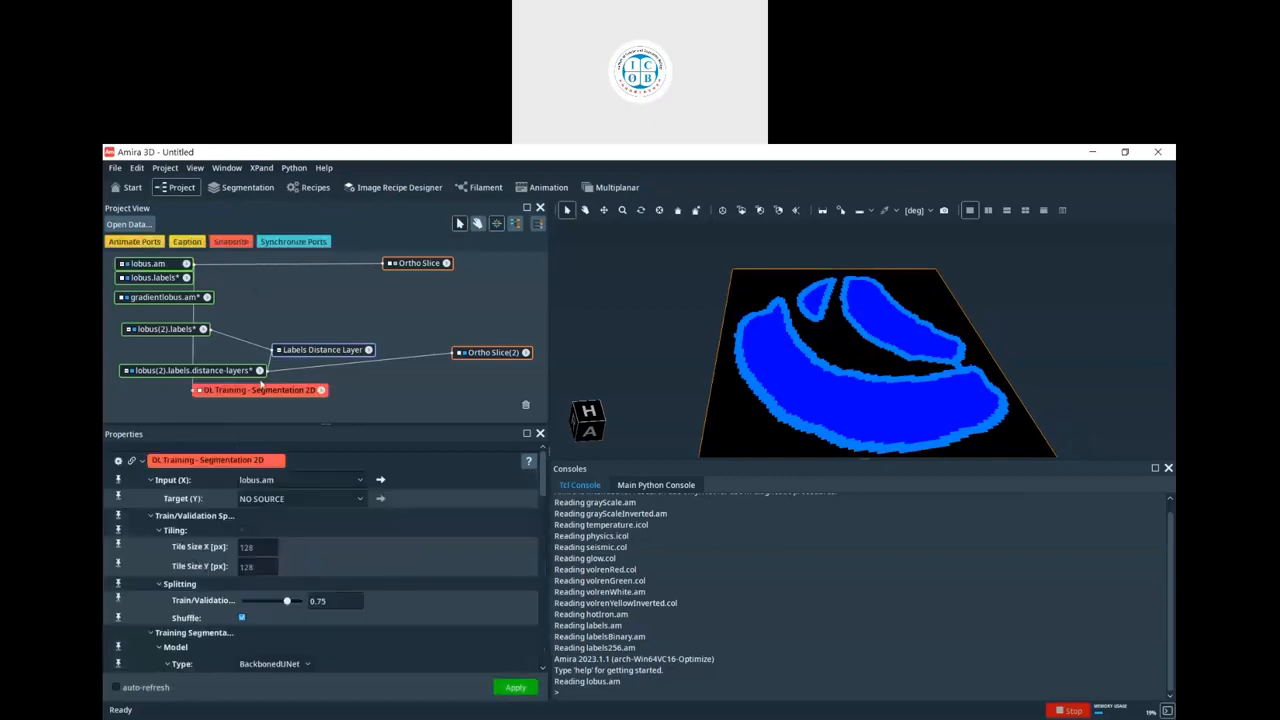
pyautogui.moveTo(262, 389); pyautogui.dragTo(390, 297)
pyautogui.click(329, 296)
pyautogui.click(352, 331)
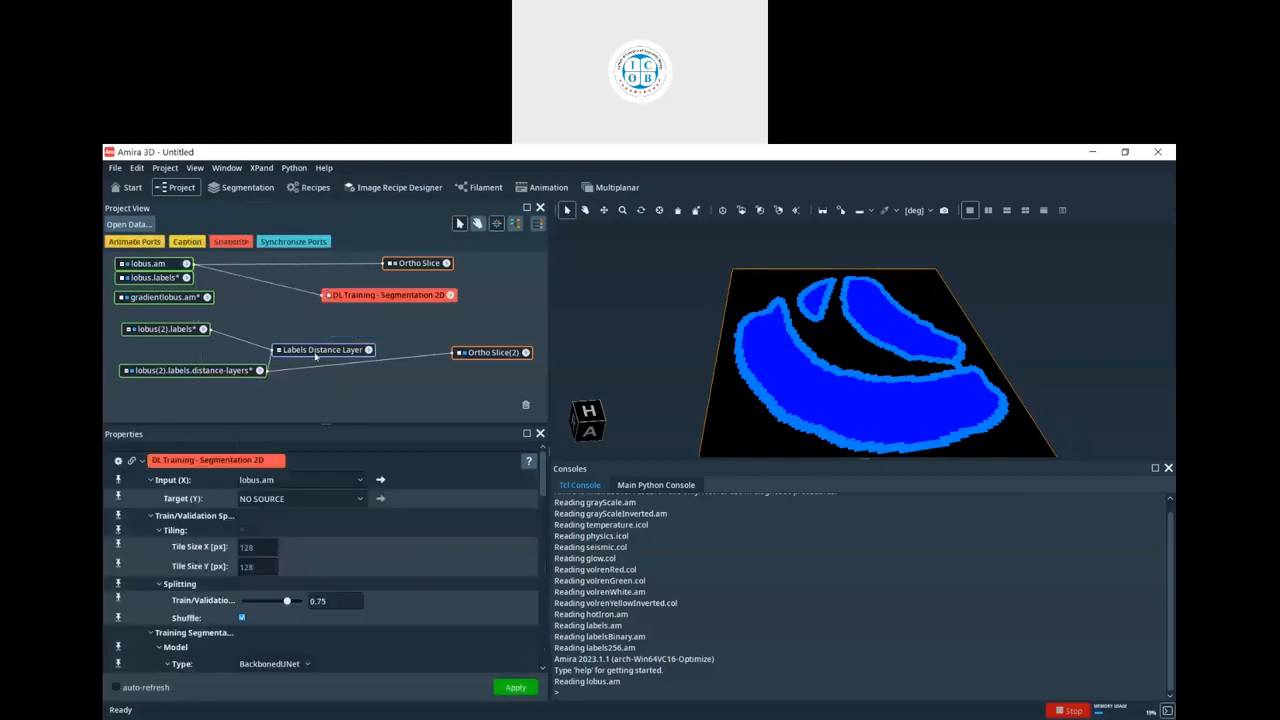
pyautogui.click(318, 349)
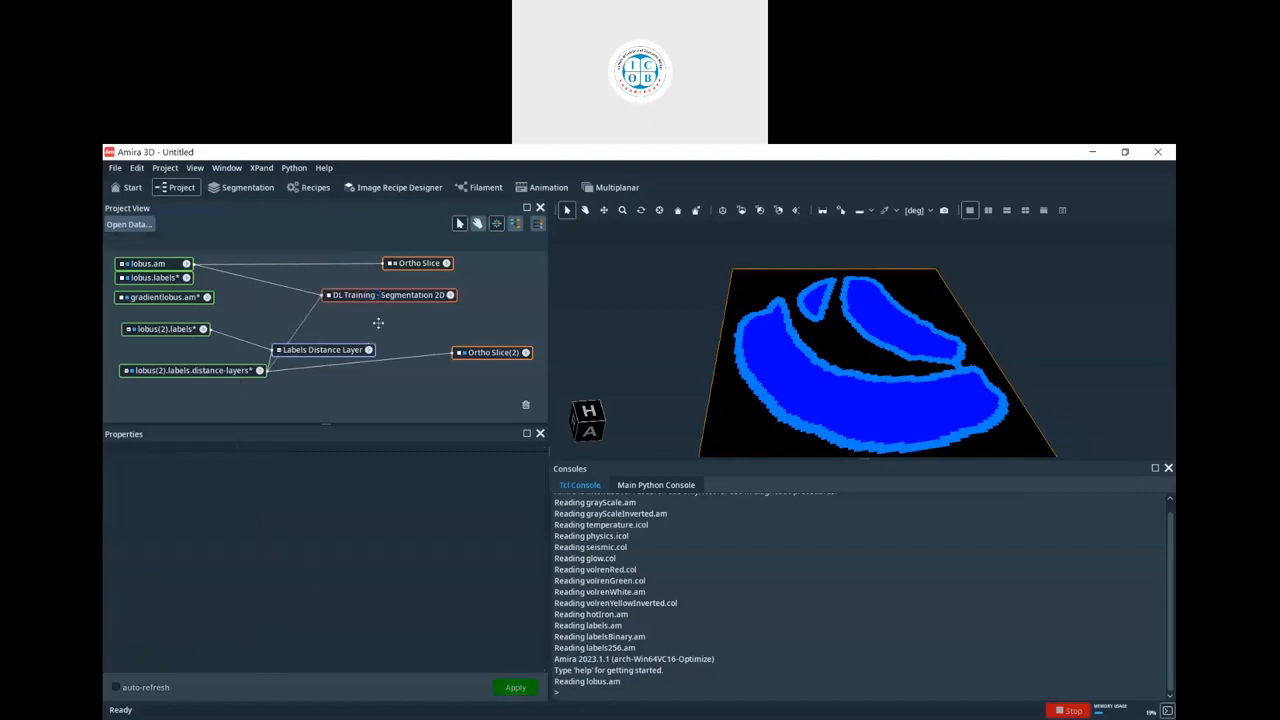
pyautogui.moveTo(378, 296); pyautogui.dragTo(363, 354)
# - Set the training output directory to the D:/test folder
pyautogui.scroll(-5, 530, 520)
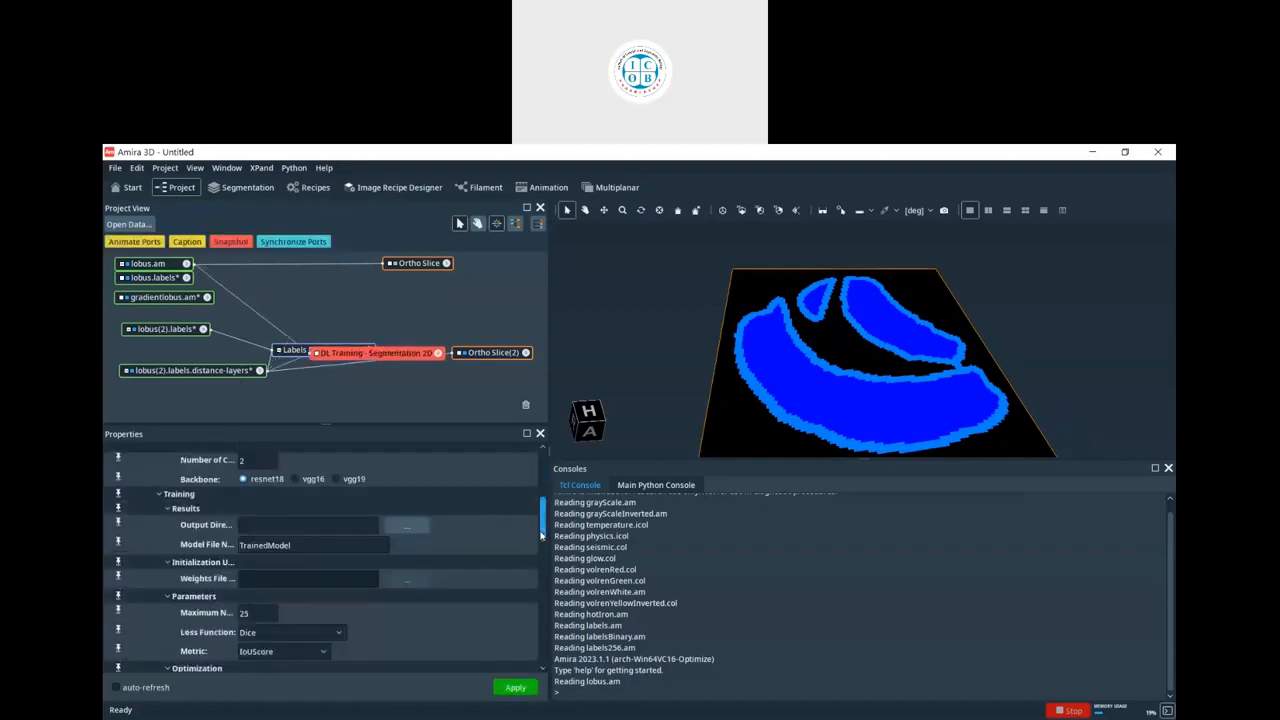
pyautogui.click(403, 516)
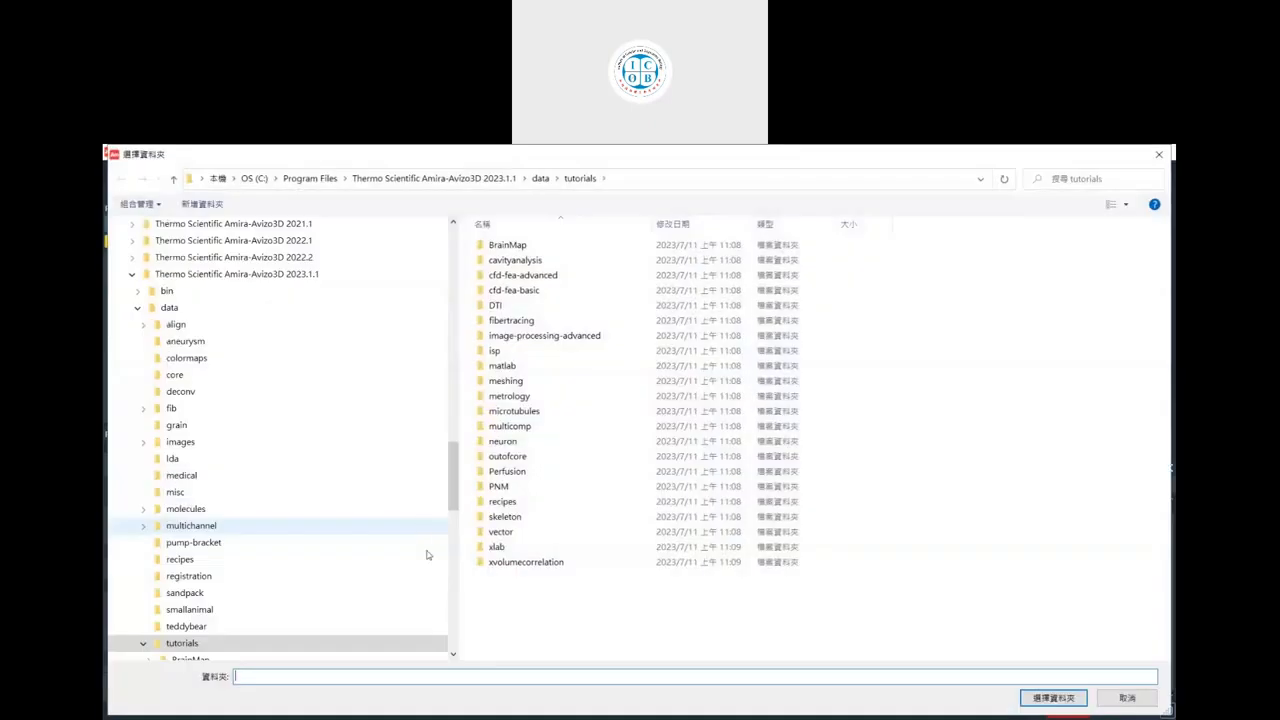
pyautogui.moveTo(455, 483); pyautogui.dragTo(458, 616)
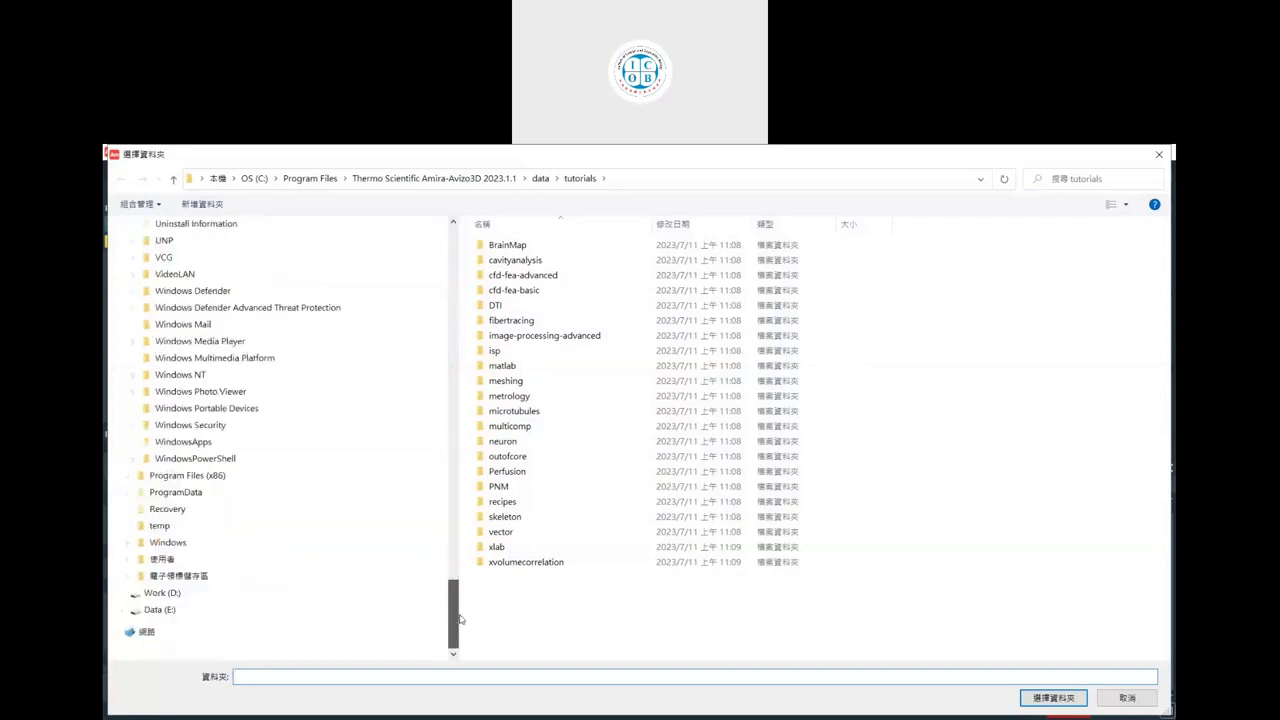
pyautogui.click(240, 596)
pyautogui.doubleClick(540, 262)
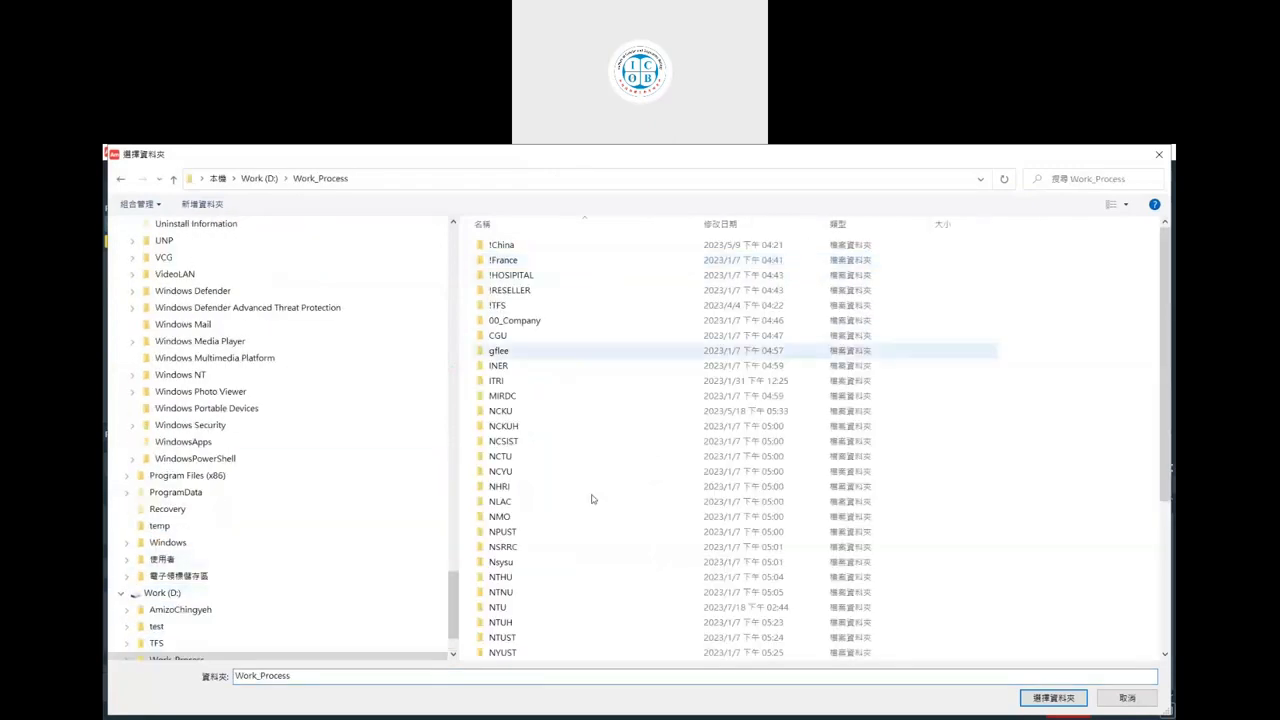
pyautogui.click(158, 609)
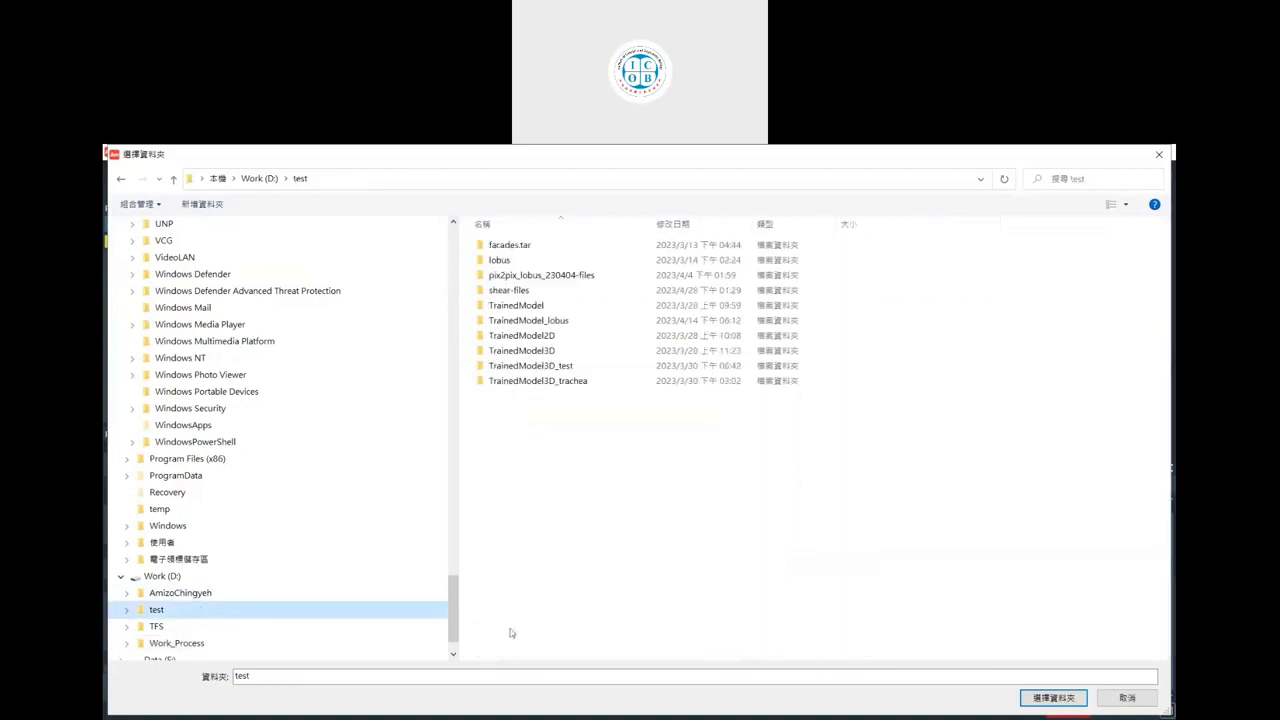
pyautogui.click(1053, 697)
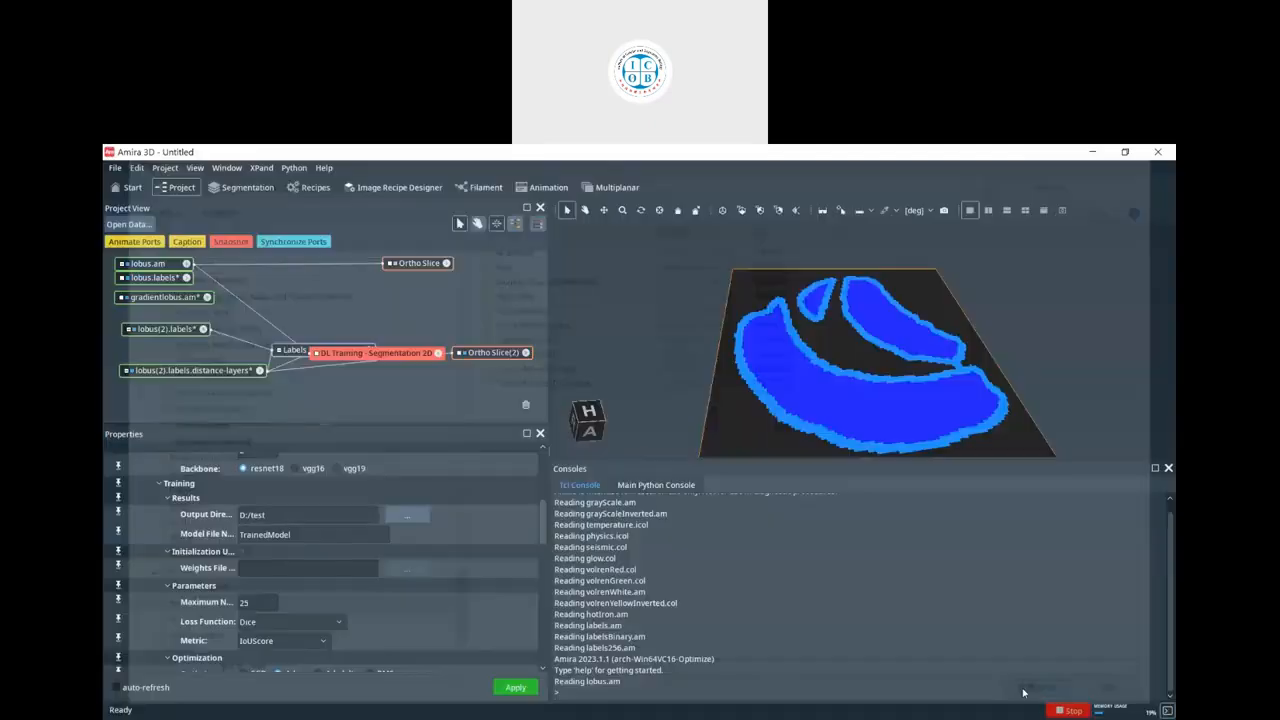
# - Set the training loss function to CategoricalCrossentropy and enable geometry transformations for data augmentation
pyautogui.scroll(-3, 546, 530)
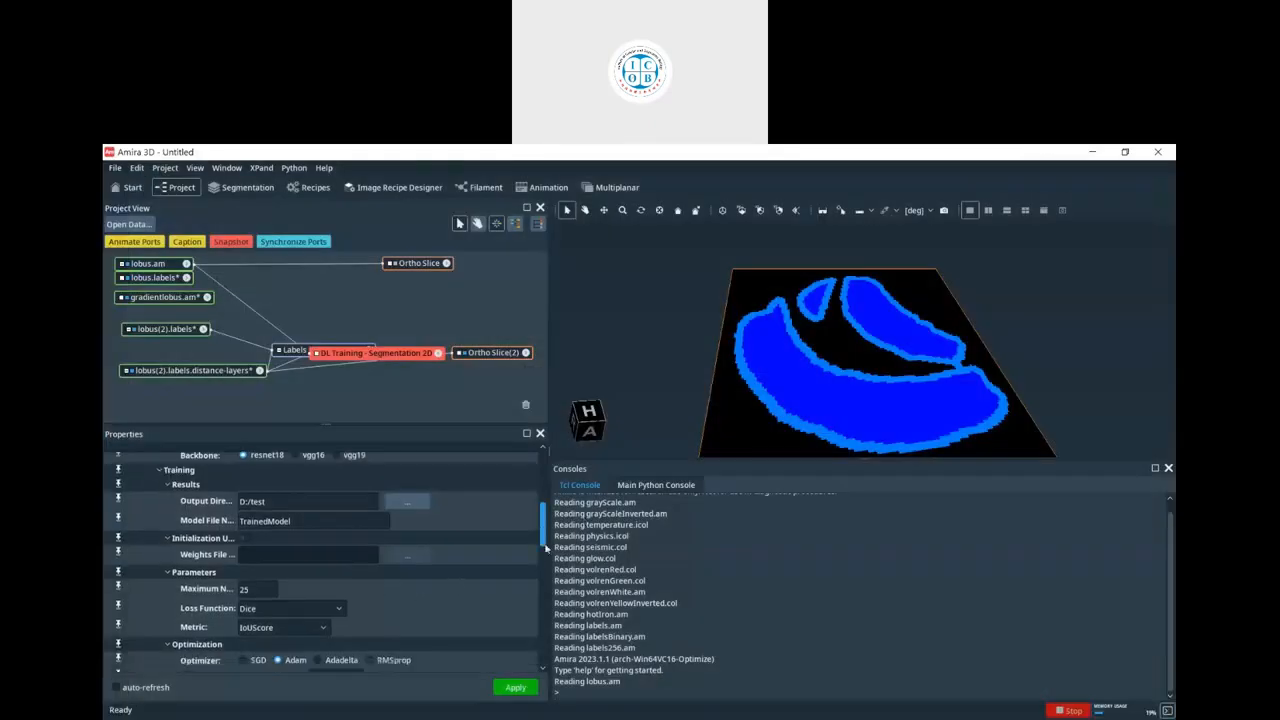
pyautogui.click(289, 518)
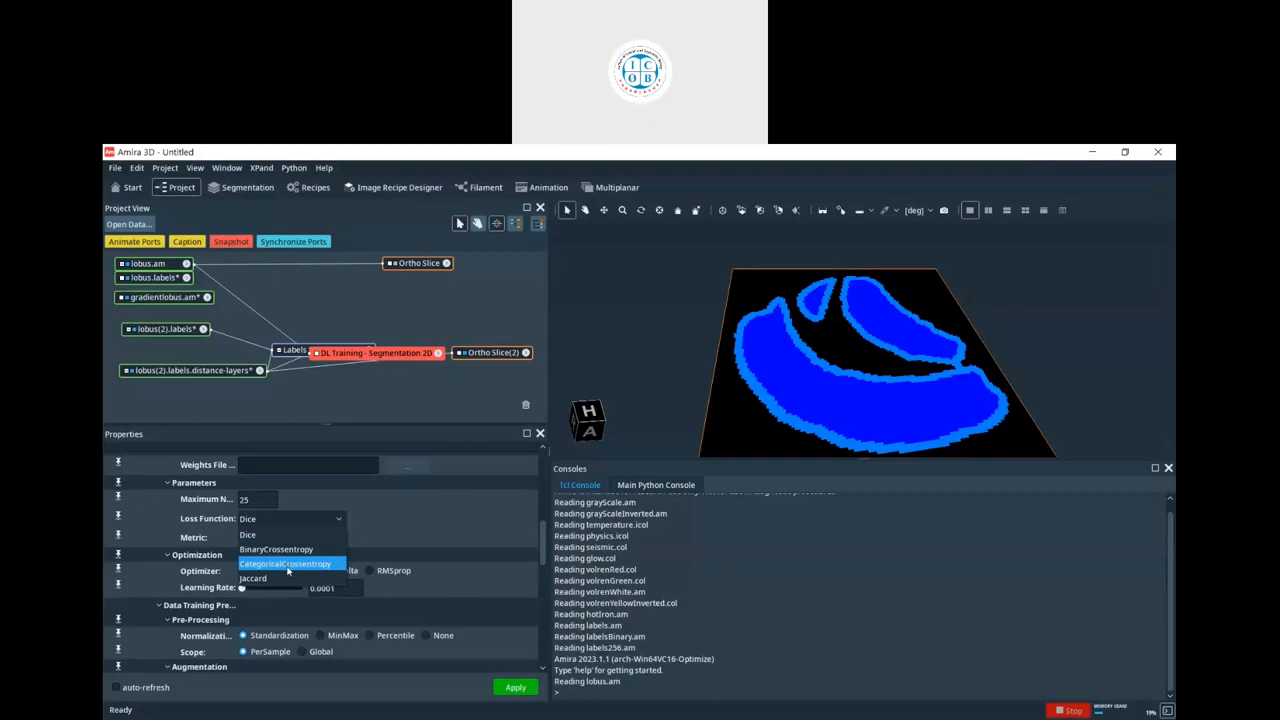
pyautogui.click(288, 566)
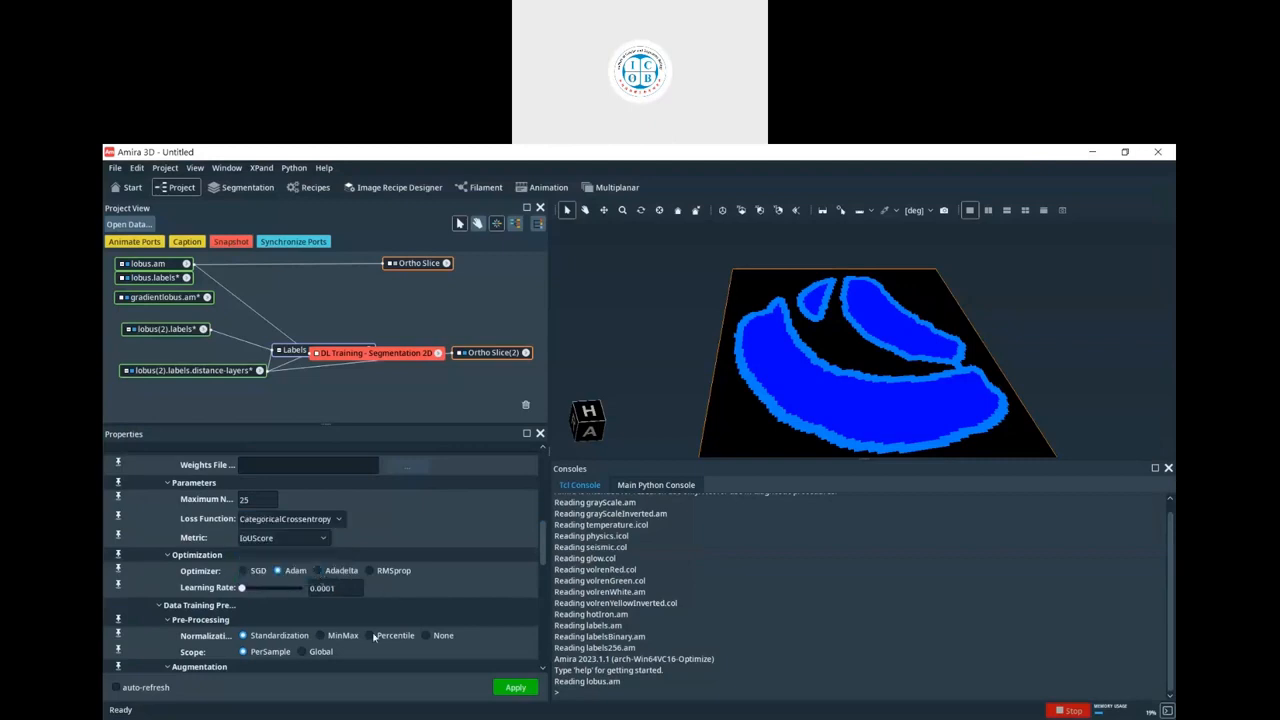
pyautogui.moveTo(544, 567); pyautogui.dragTo(544, 601)
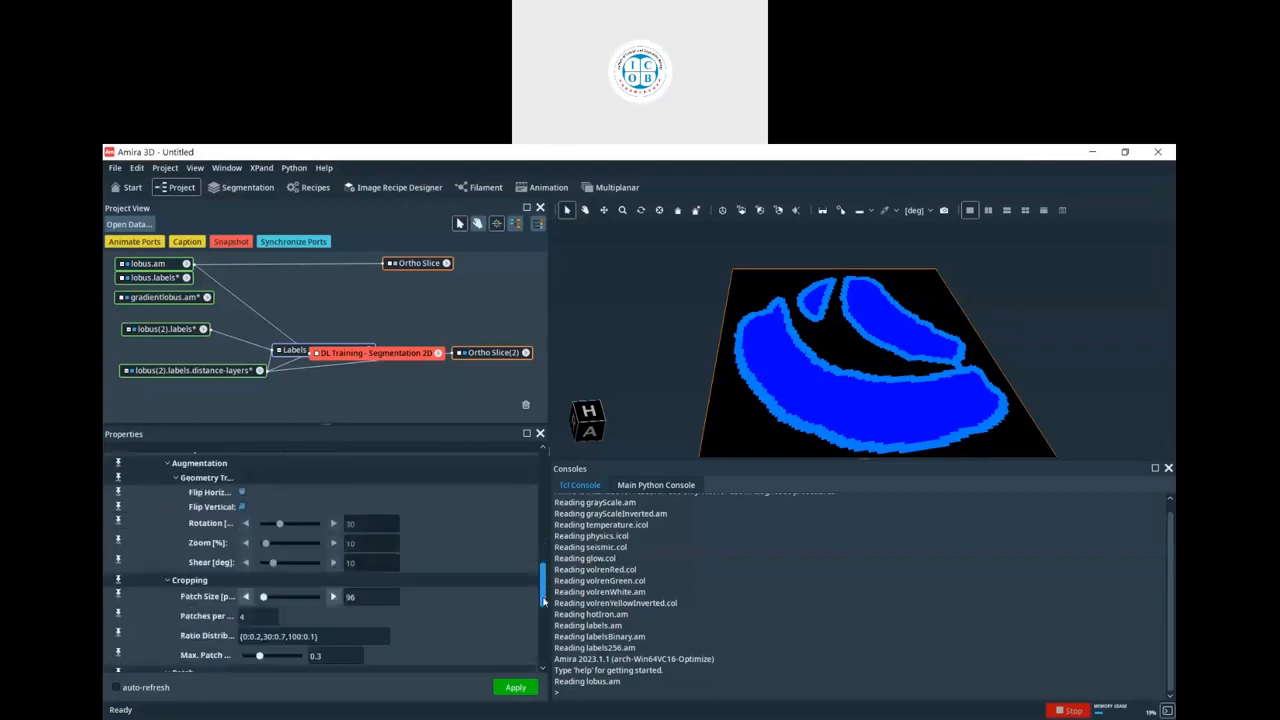
pyautogui.click(246, 478)
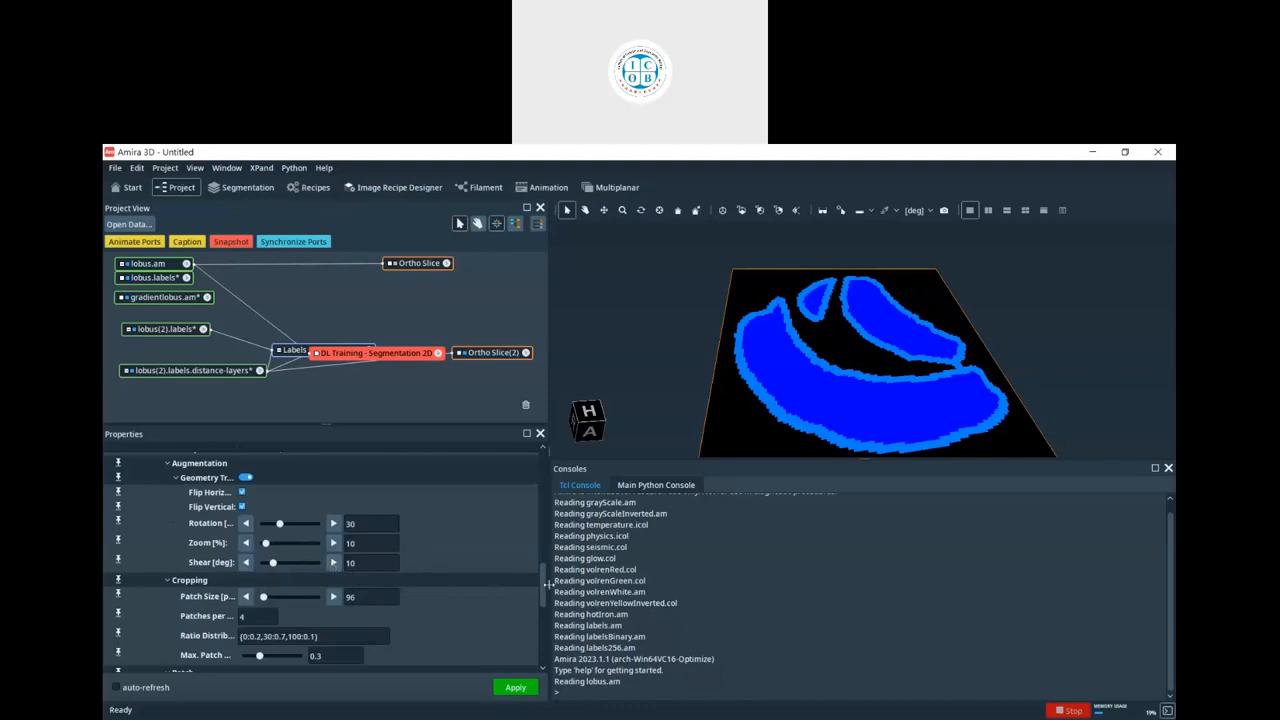
# - Review the input, batch and monitoring settings and run the 2D segmentation training
pyautogui.moveTo(547, 584); pyautogui.dragTo(543, 470)
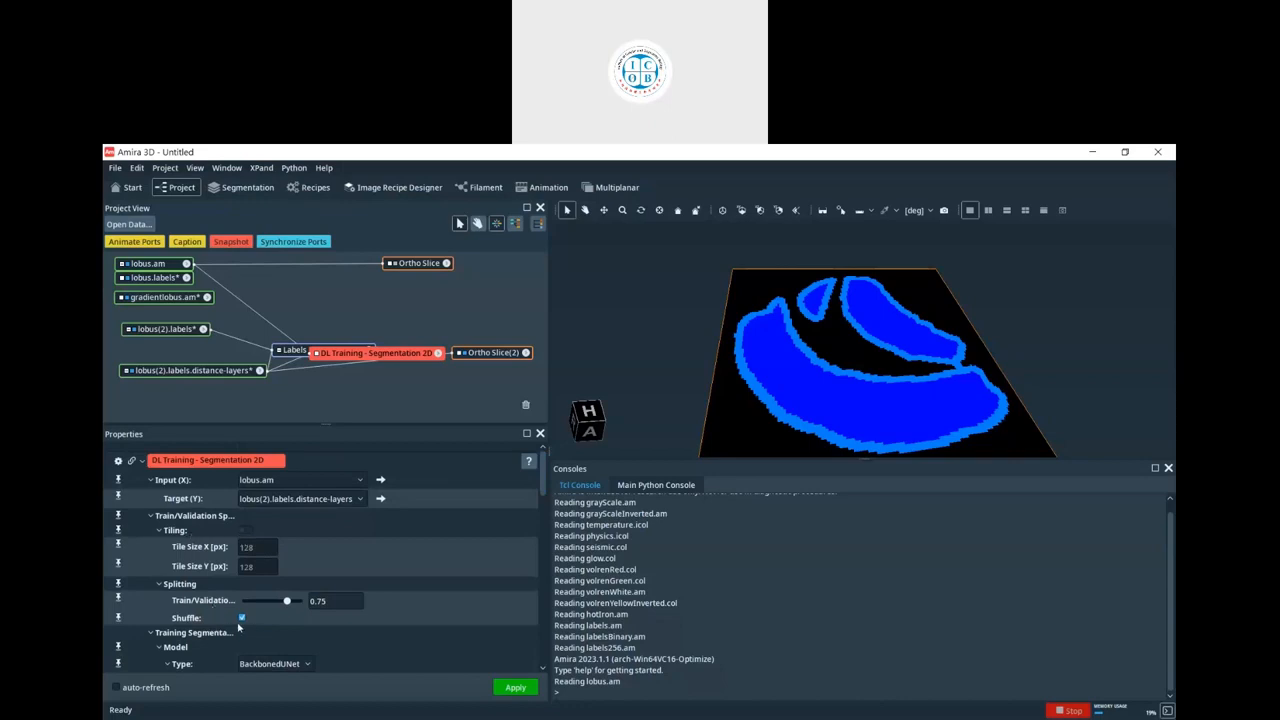
pyautogui.moveTo(542, 472); pyautogui.dragTo(533, 690)
pyautogui.scroll(3, 538, 658)
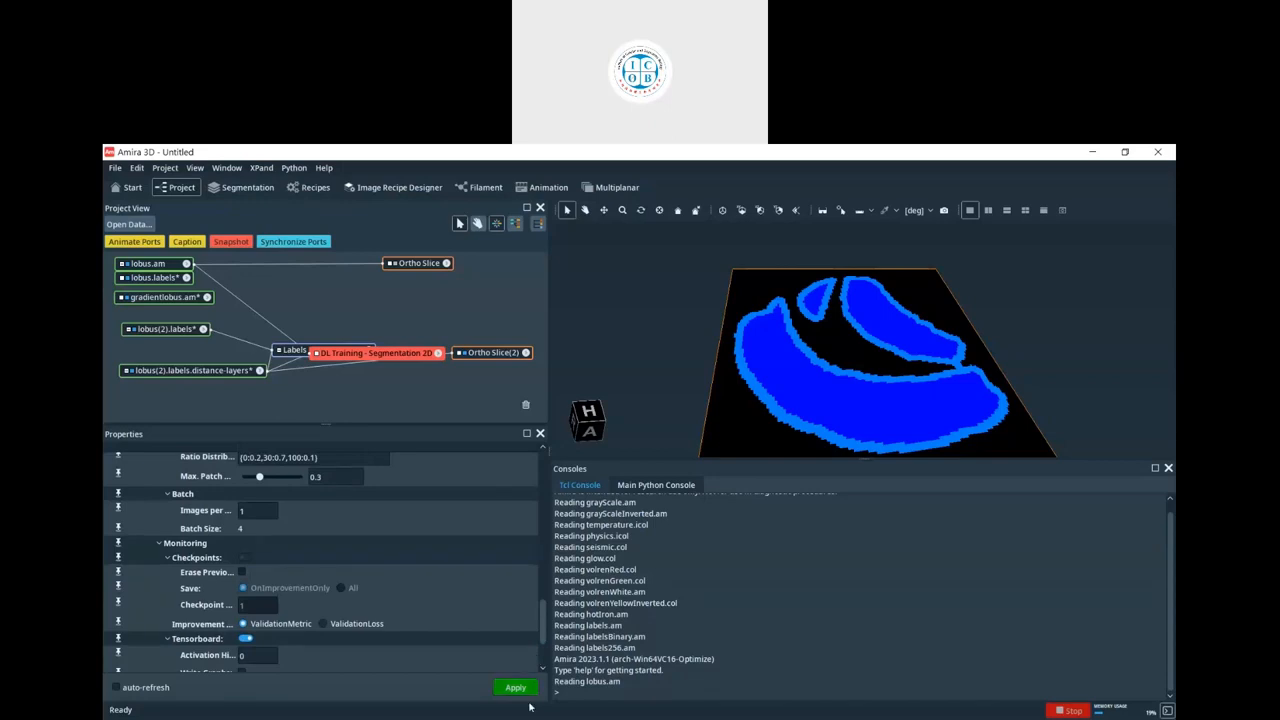
pyautogui.click(514, 692)
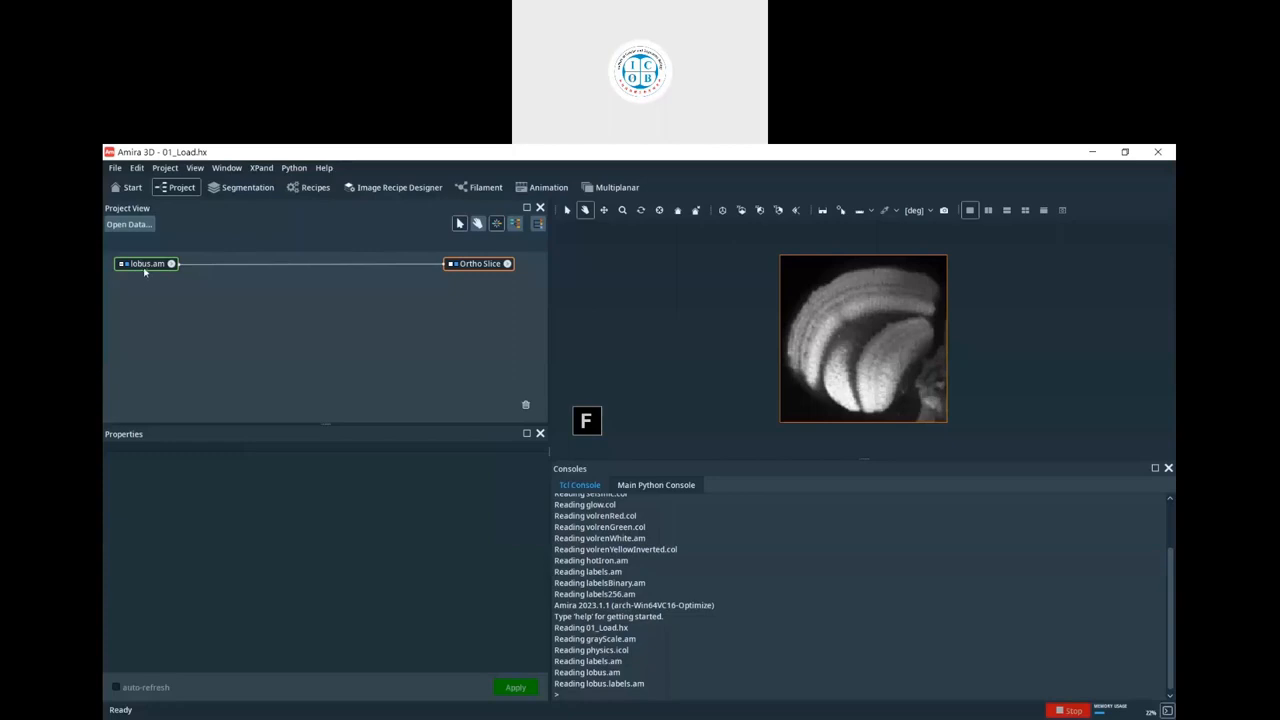
pyautogui.click(1125, 152)
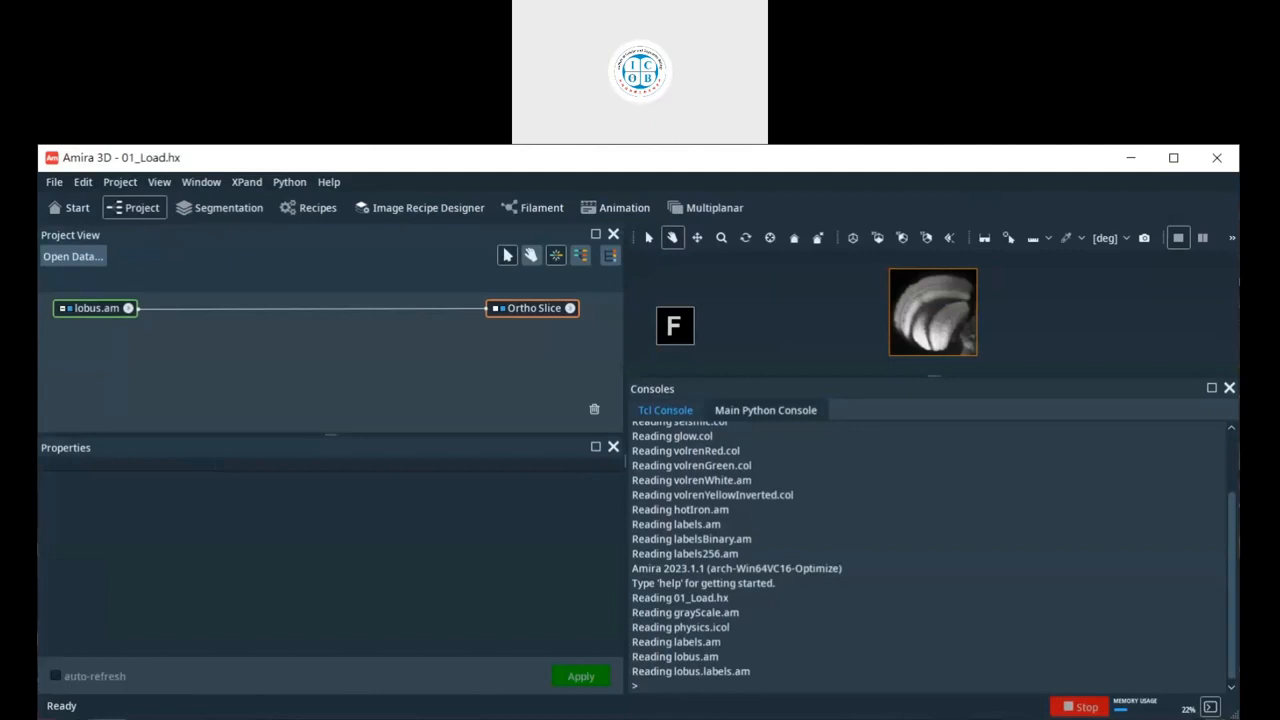
pyautogui.doubleClick(234, 157)
pyautogui.click(132, 188)
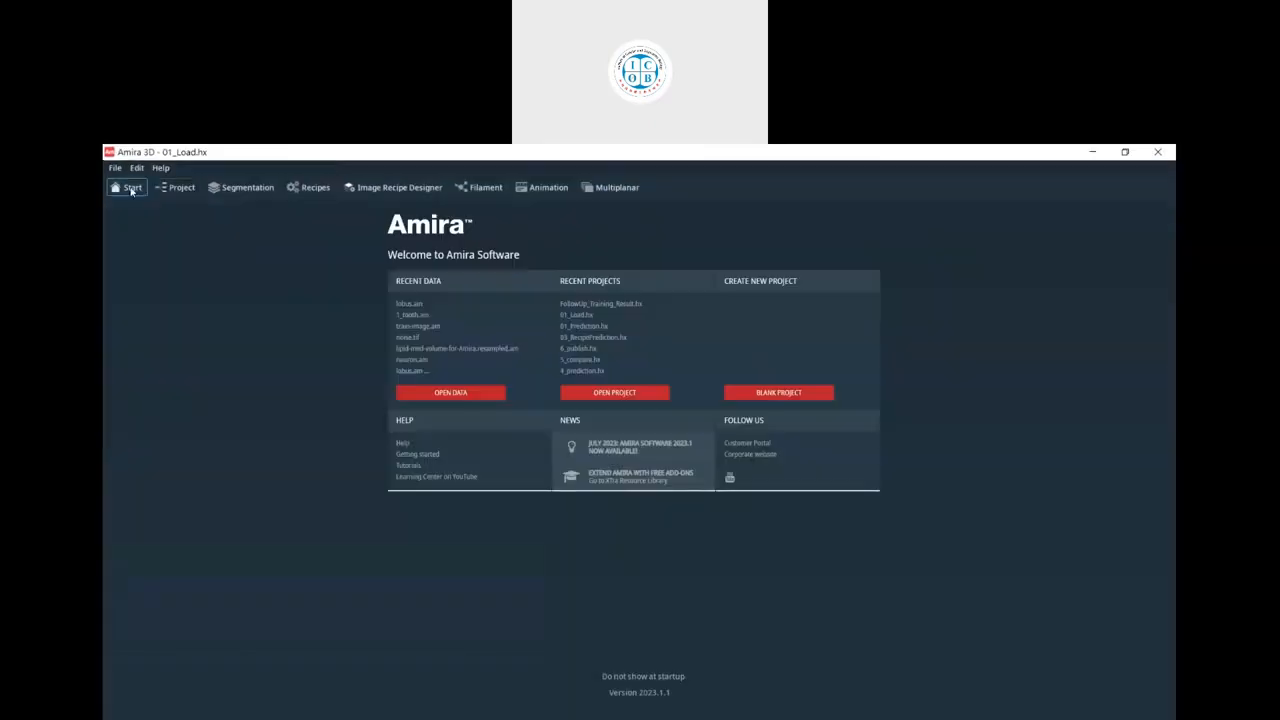
pyautogui.click(178, 188)
# - Load lobus2.am from the tutorials data folder of the Thermo Scientific Amira-Avizo3D 2023.1.1 installation
pyautogui.hotkey('ctrl', 'o')
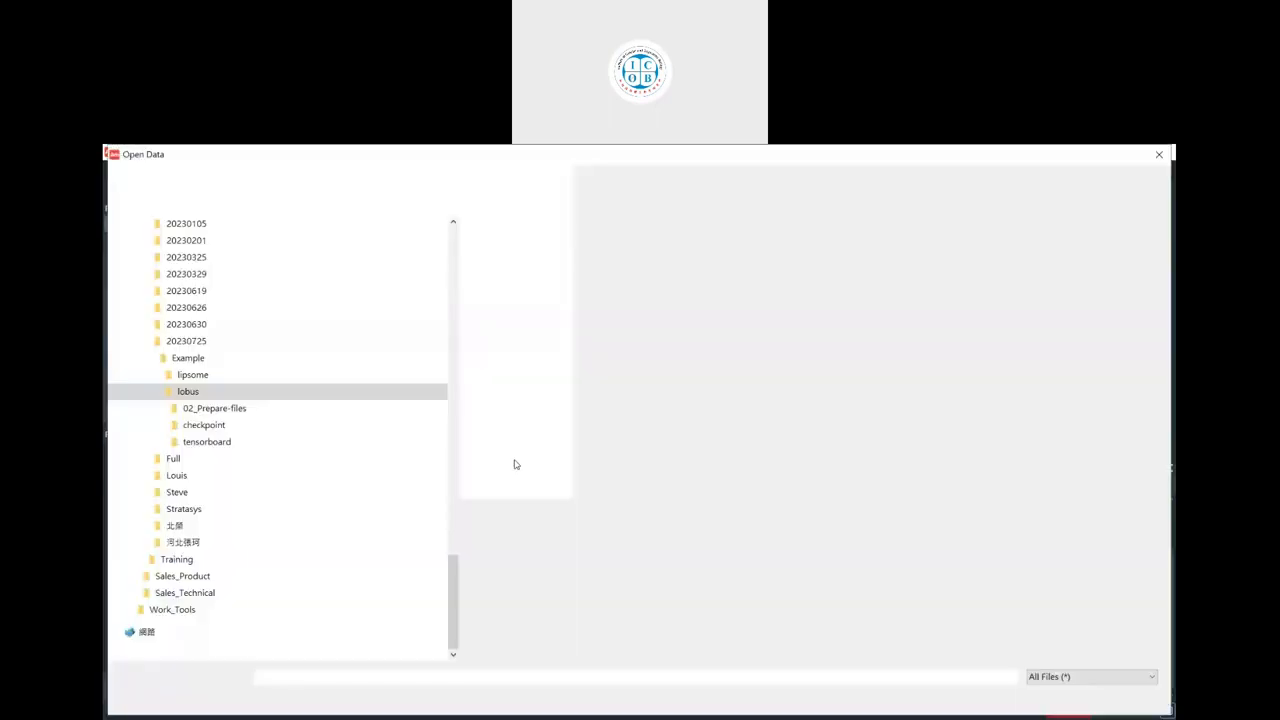
pyautogui.moveTo(452, 535); pyautogui.dragTo(452, 370)
pyautogui.click(274, 310)
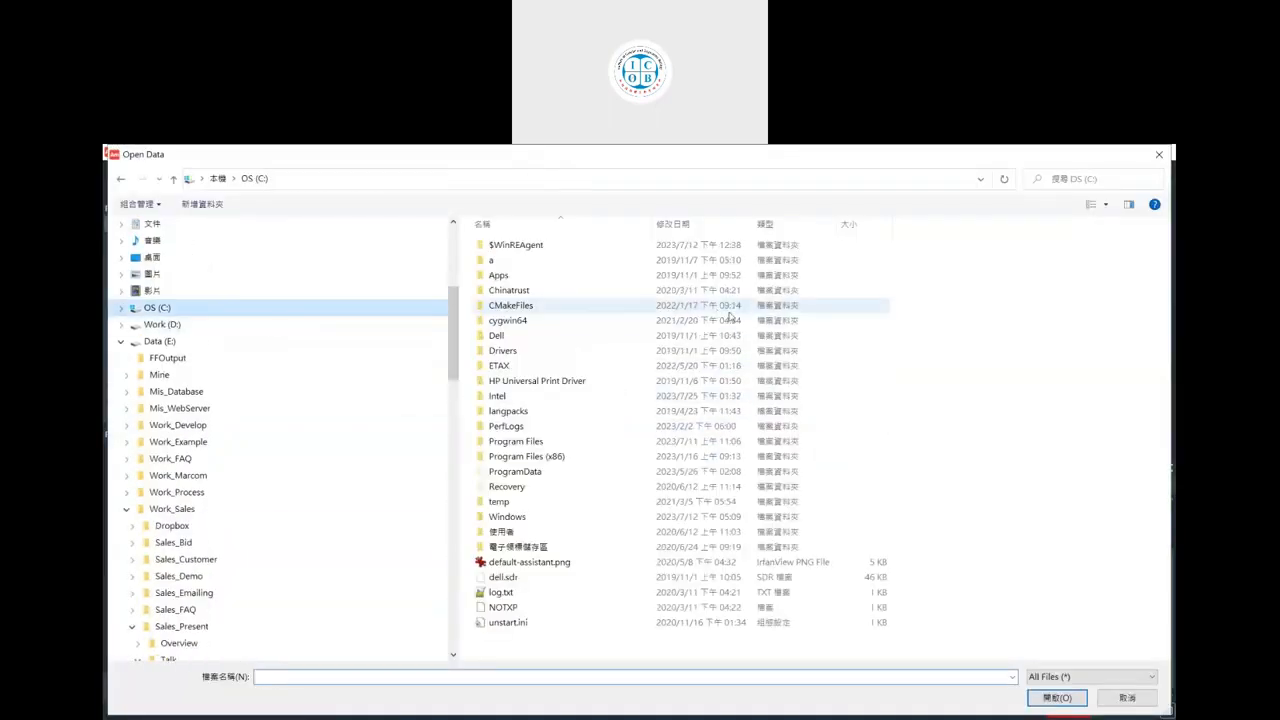
pyautogui.doubleClick(565, 443)
pyautogui.scroll(-5, 566, 522)
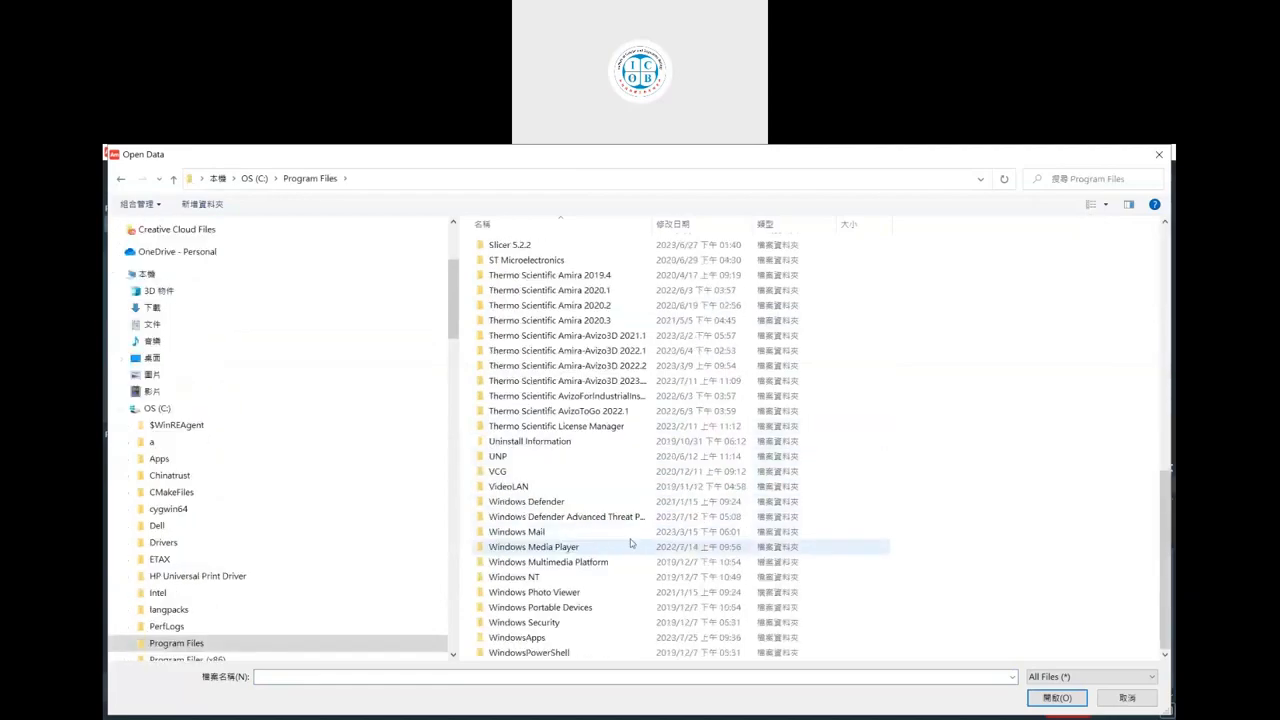
pyautogui.doubleClick(645, 366)
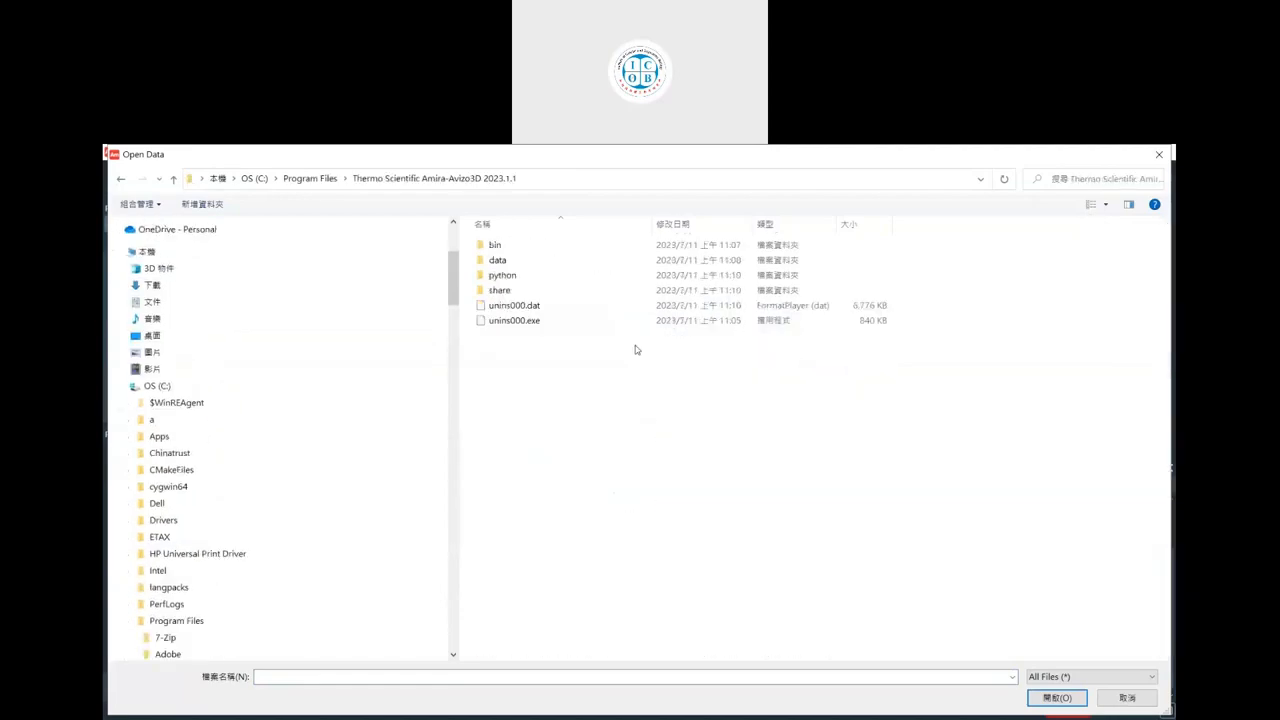
pyautogui.doubleClick(560, 262)
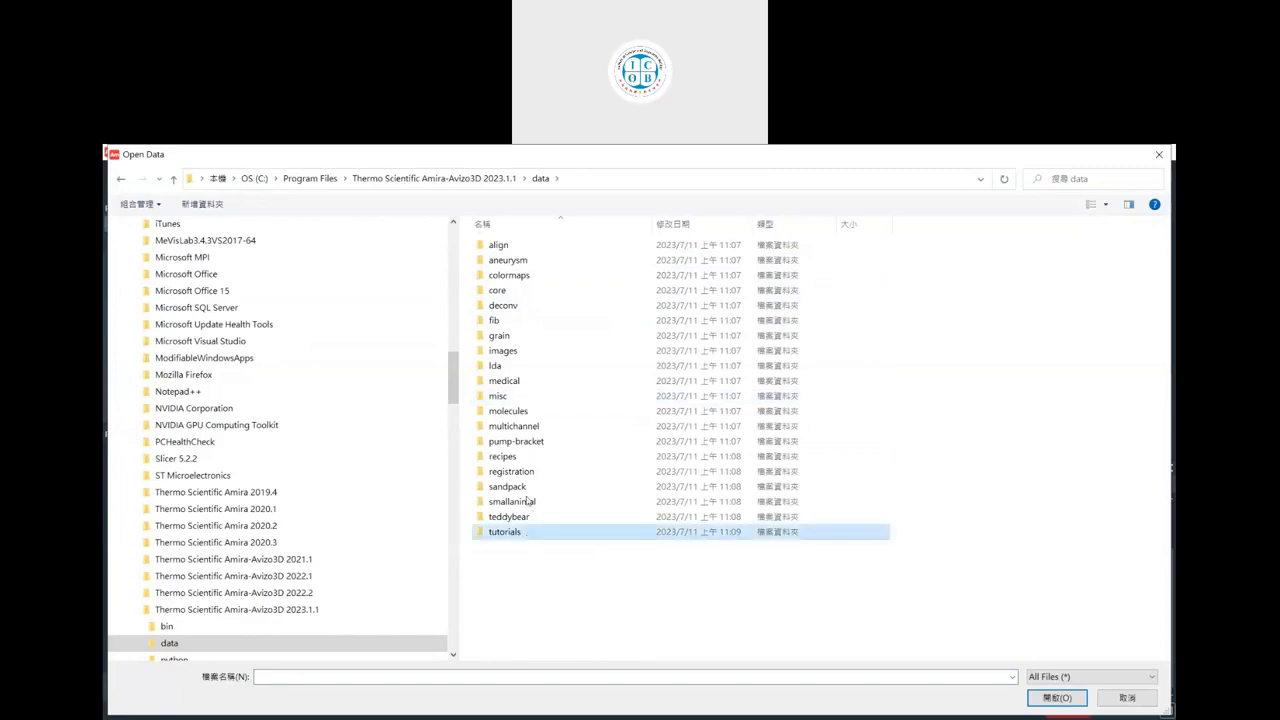
pyautogui.doubleClick(505, 531)
pyautogui.scroll(-5, 554, 514)
pyautogui.doubleClick(555, 516)
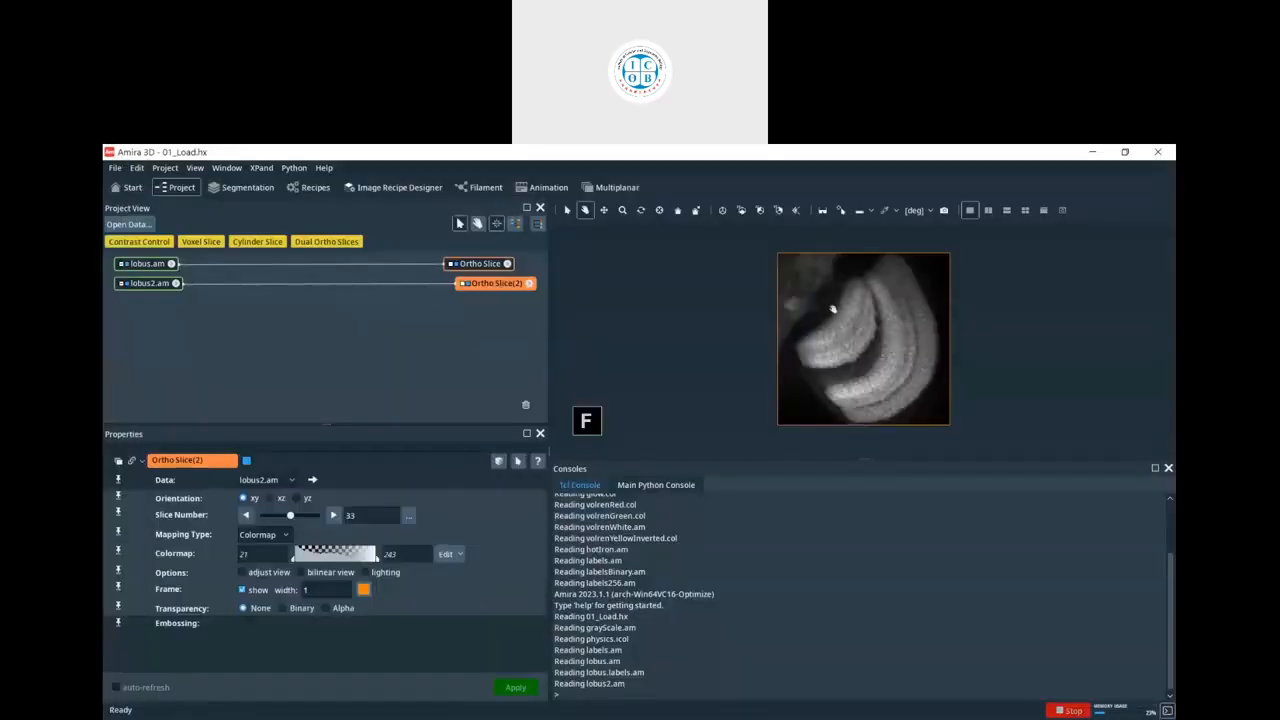
# - Move the lobus2.am Ortho Slice to slice 43 and place lobus2.am and its slice module on a row below lobus.am
pyautogui.moveTo(833, 309); pyautogui.dragTo(874, 365)
pyautogui.press('Escape')
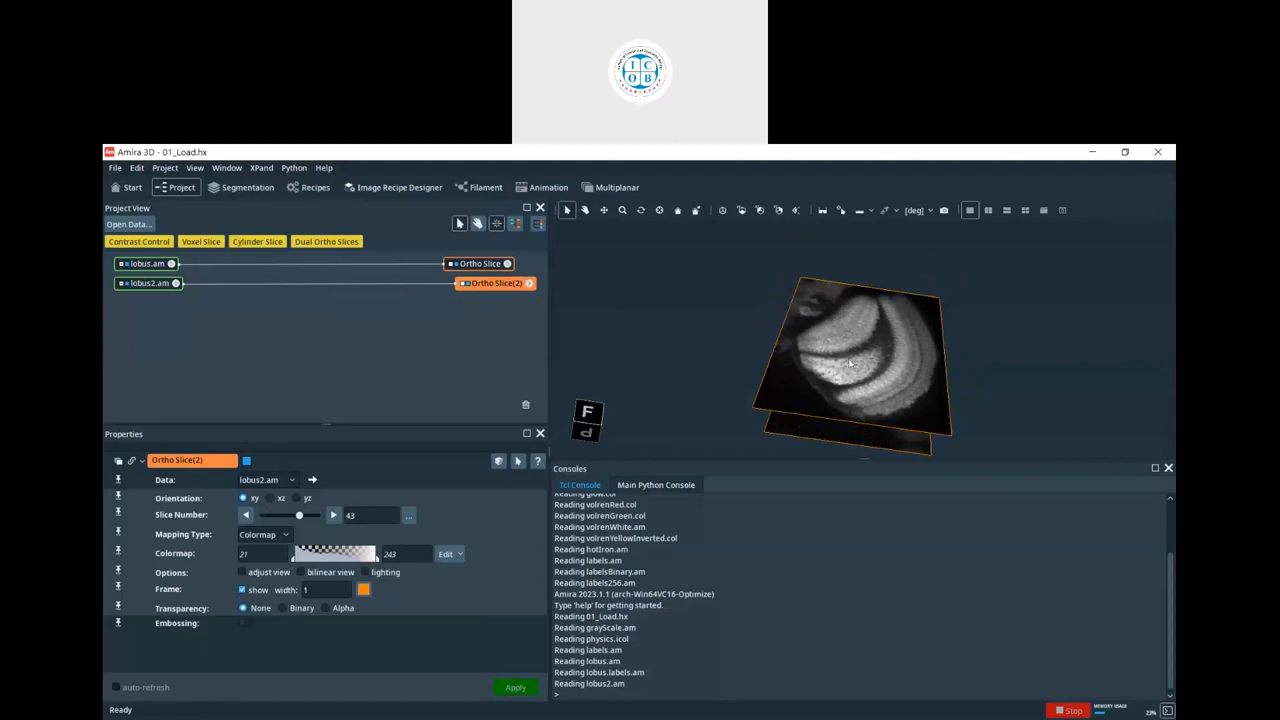
pyautogui.moveTo(148, 284); pyautogui.dragTo(157, 340)
pyautogui.moveTo(496, 291); pyautogui.dragTo(485, 348)
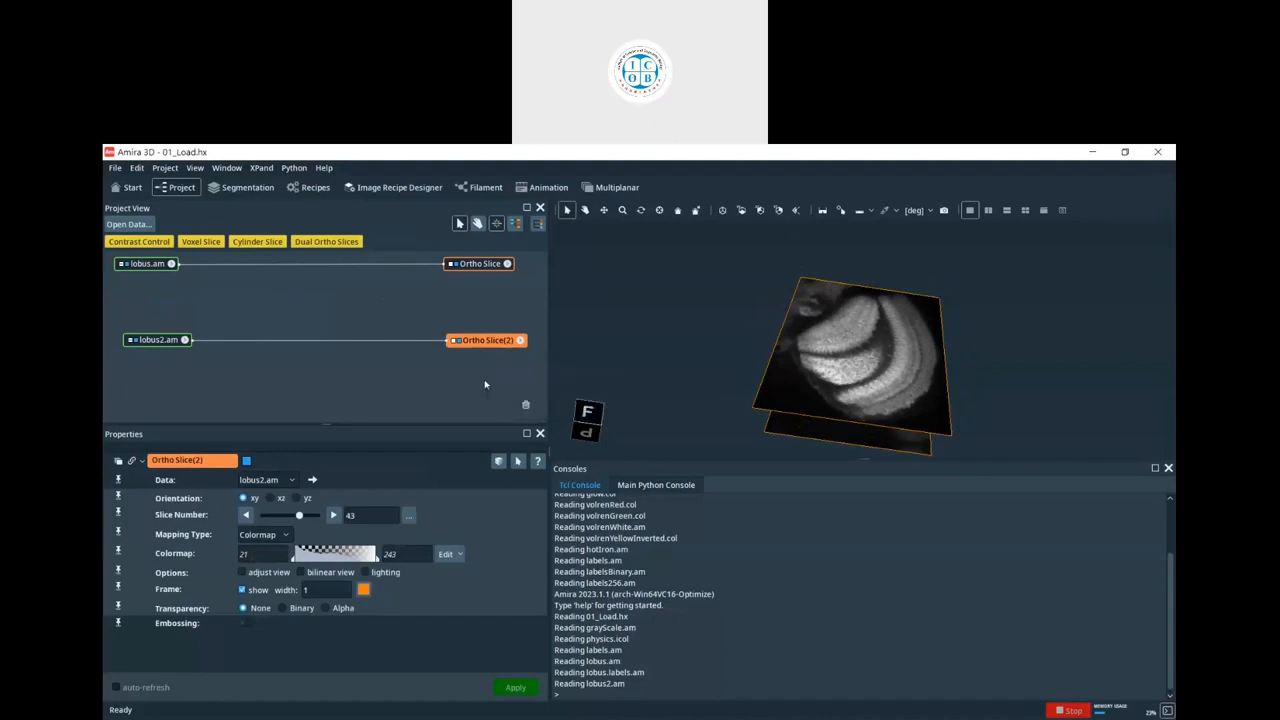
# - Attach an AI Deep Learning Prediction module to lobus.am
pyautogui.click(150, 264)
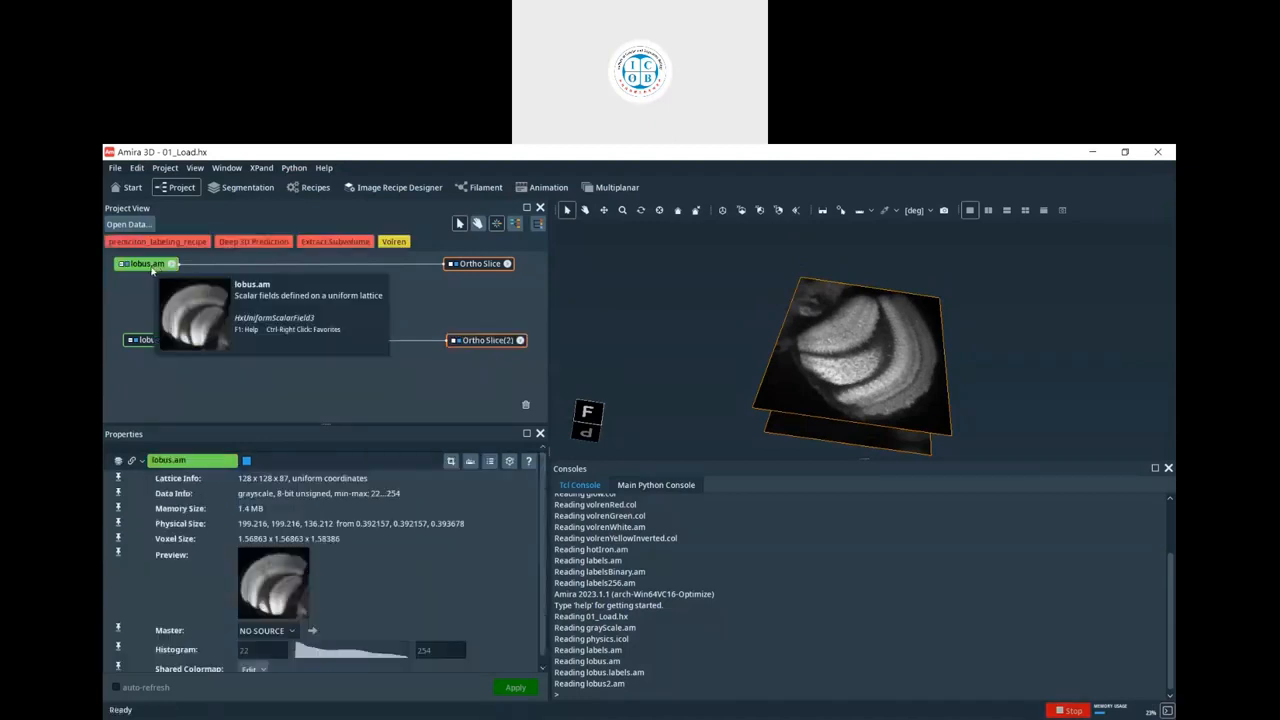
pyautogui.rightClick(152, 268)
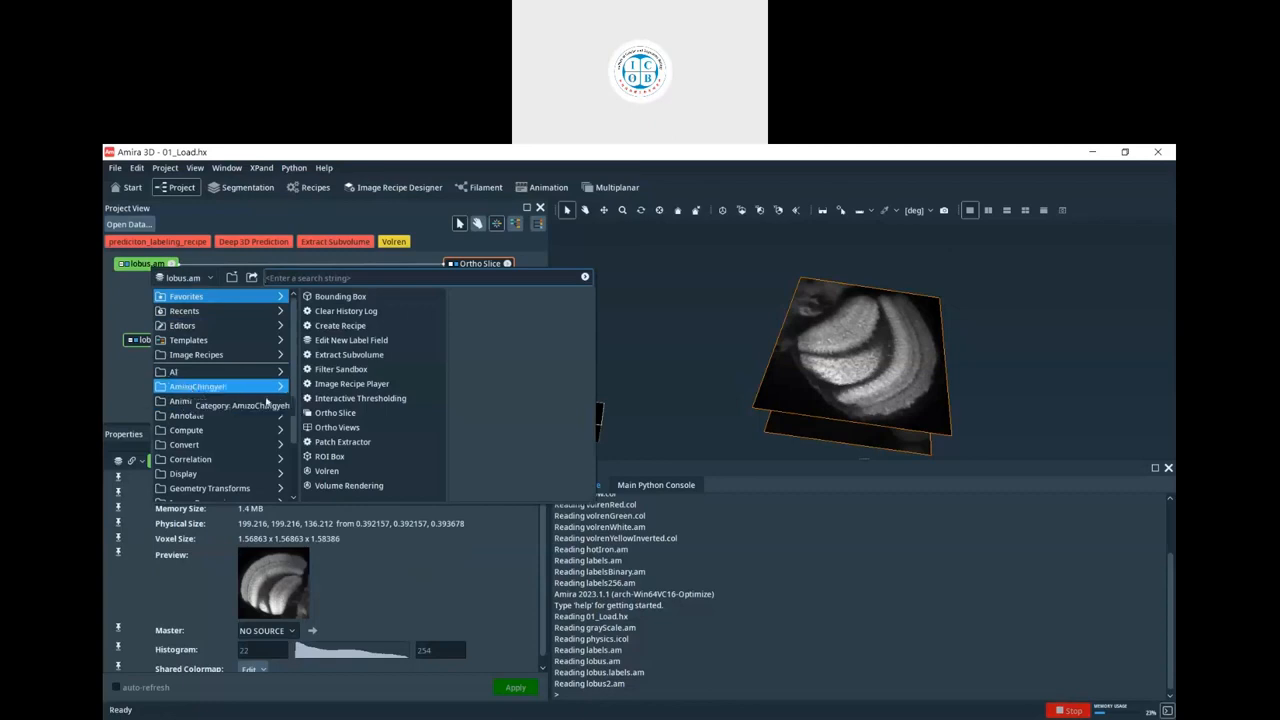
pyautogui.scroll(-2, 260, 405)
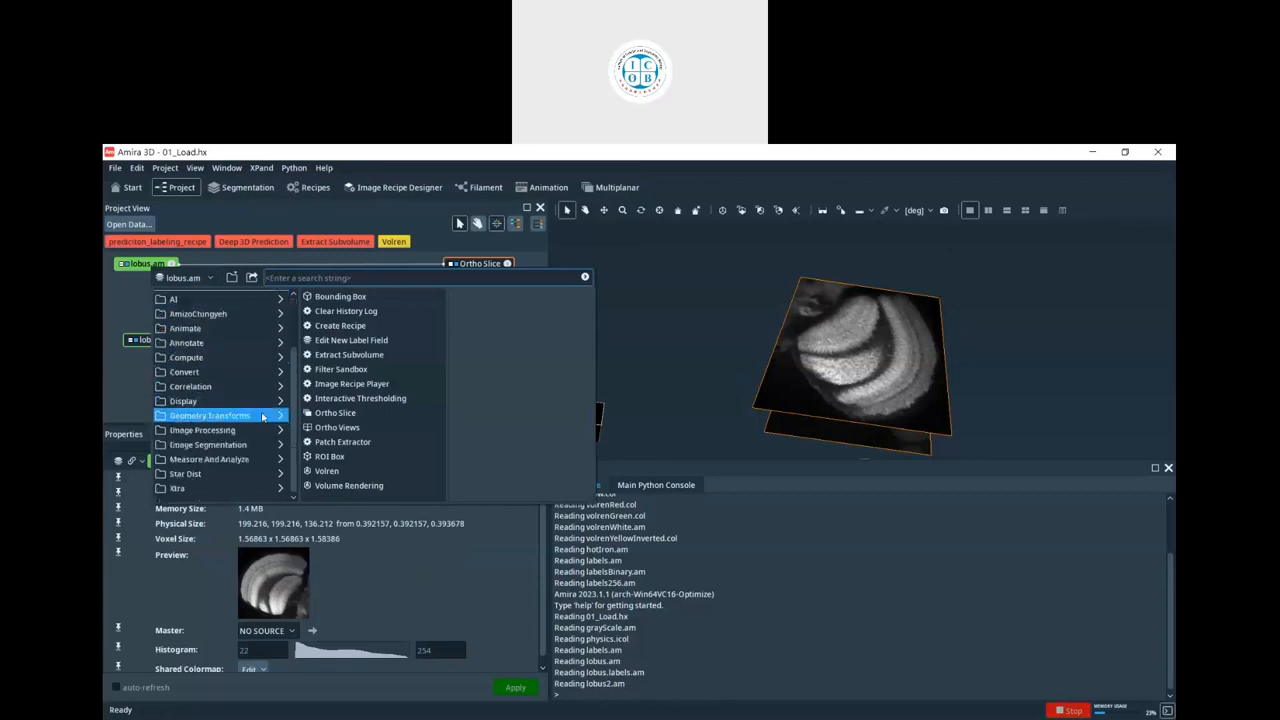
pyautogui.scroll(2, 250, 400)
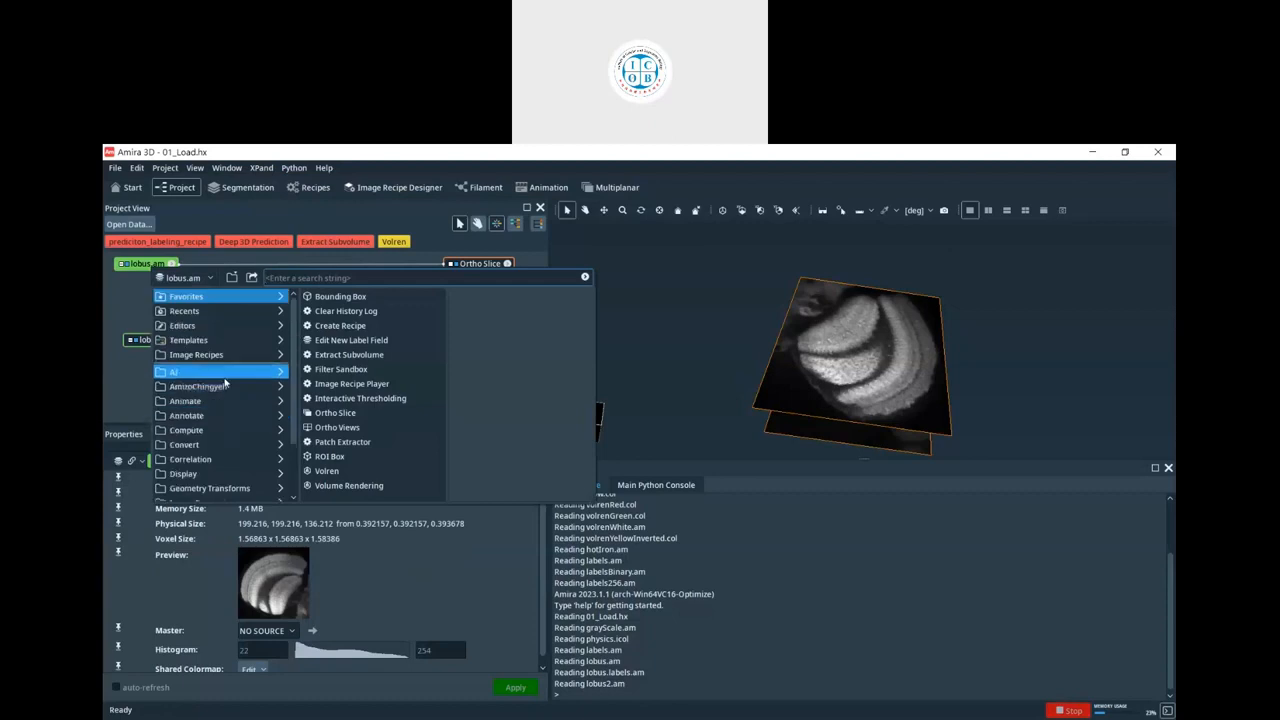
pyautogui.click(231, 373)
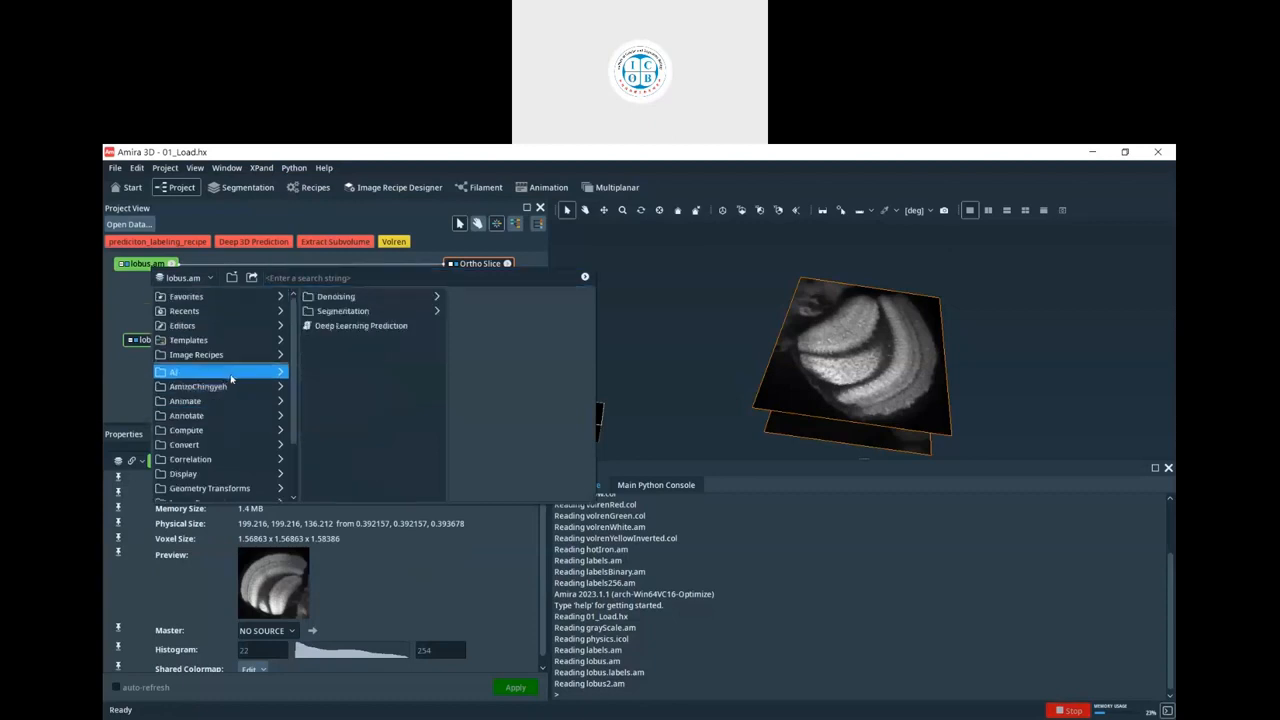
pyautogui.click(376, 329)
pyautogui.doubleClick(378, 330)
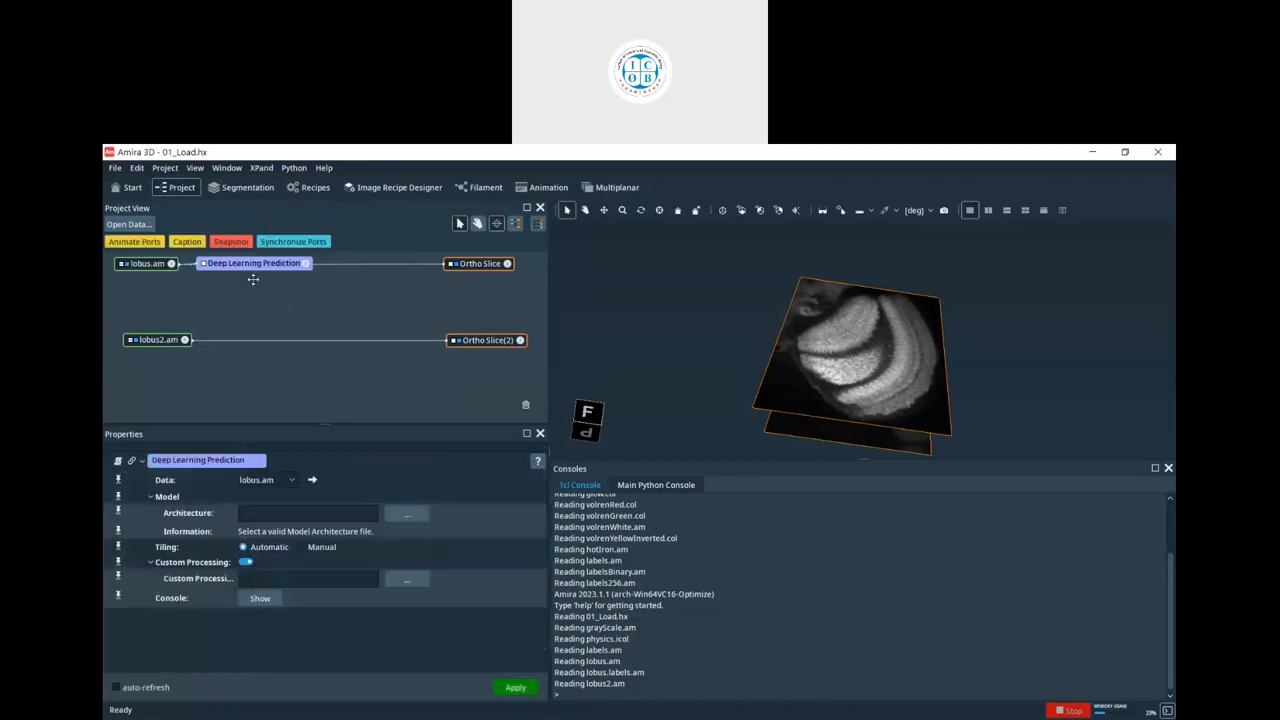
# - Load TrainedModel_Categorical.json from E:\Work_Sales\Sales_Present\Talk\20230725\Example\lobus as the model architecture and run the prediction on lobus.am
pyautogui.click(394, 516)
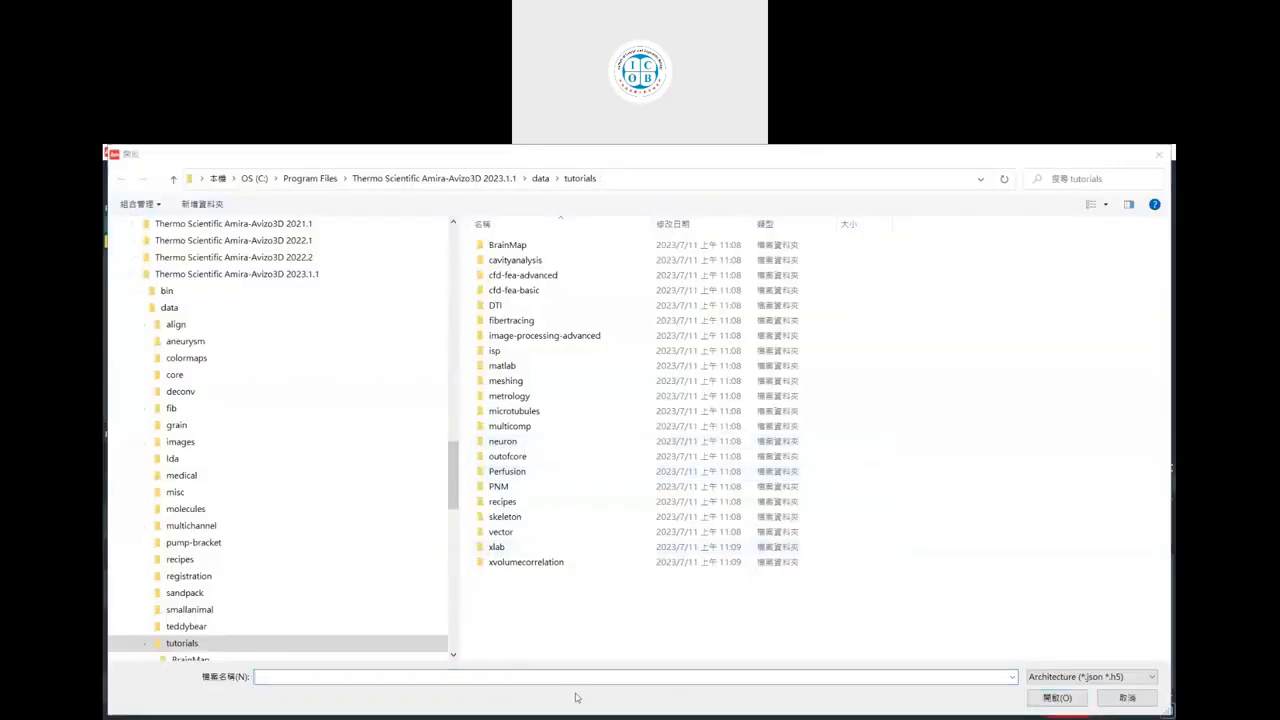
pyautogui.click(1168, 279)
pyautogui.click(378, 678)
pyautogui.write('E:\\Work_Sales\\Sales_Present\\Talk\\20230725\\Example\\lobus')
pyautogui.press('Return')
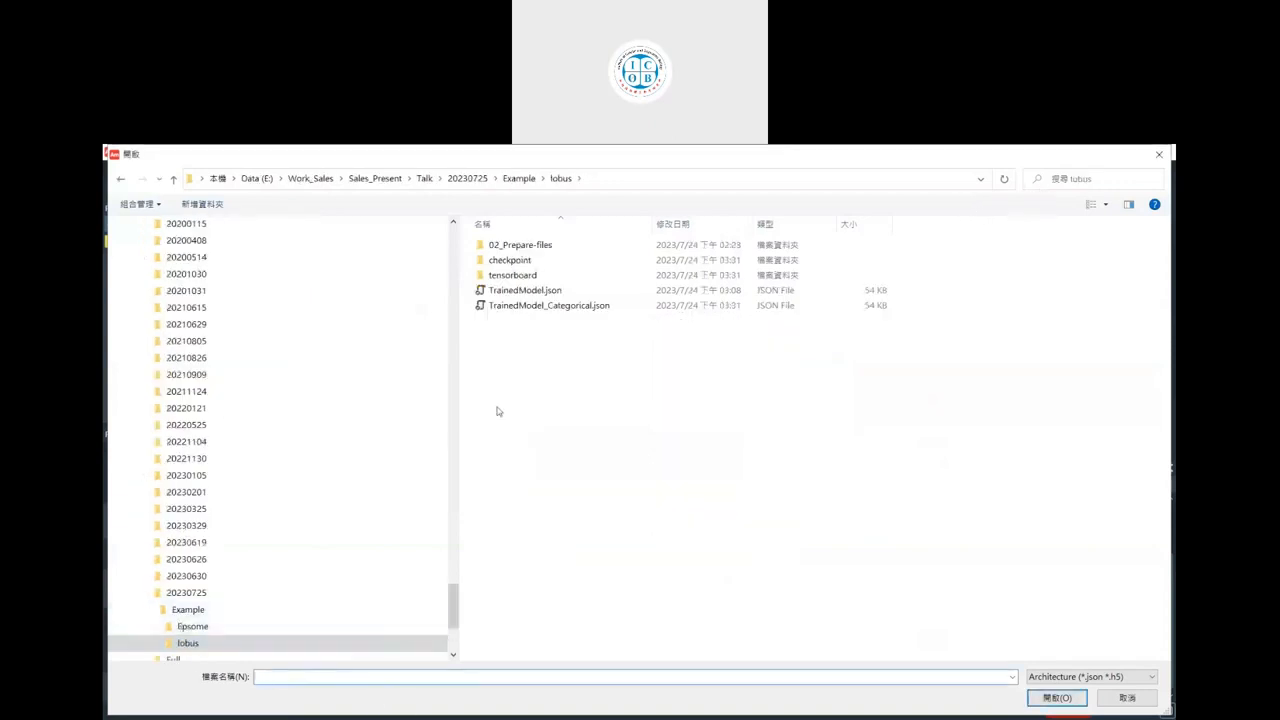
pyautogui.click(552, 307)
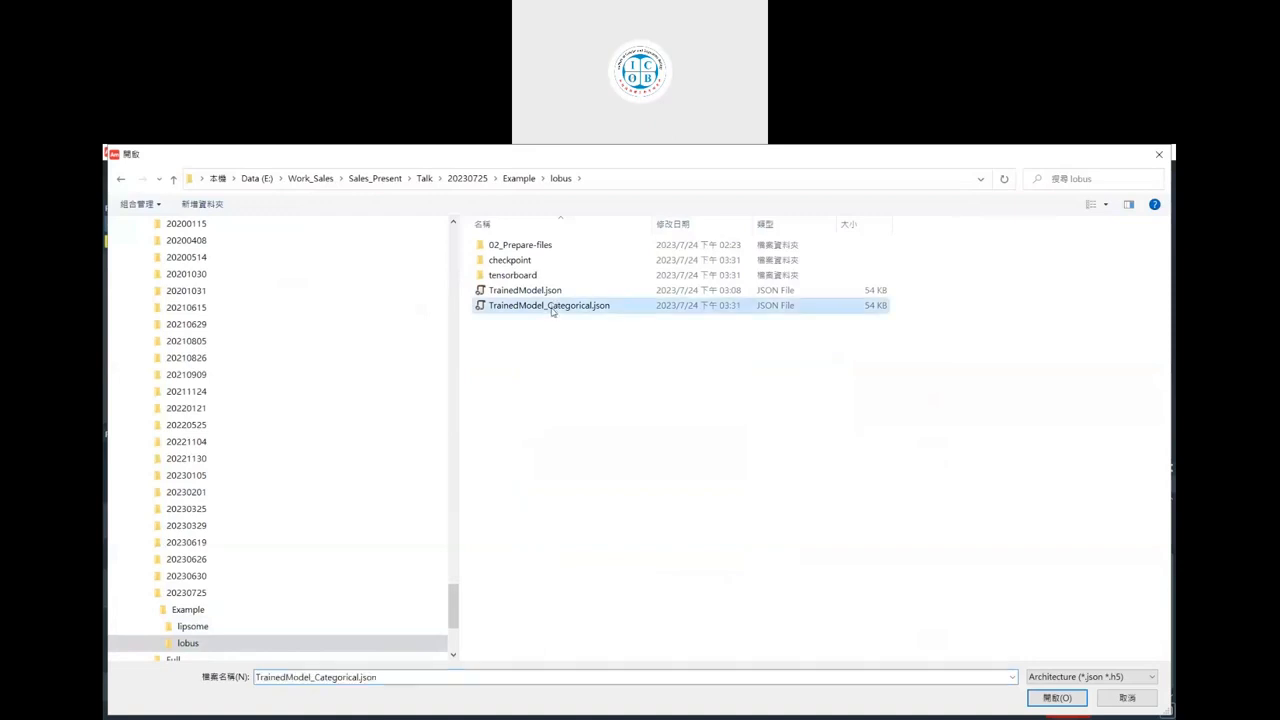
pyautogui.doubleClick(552, 307)
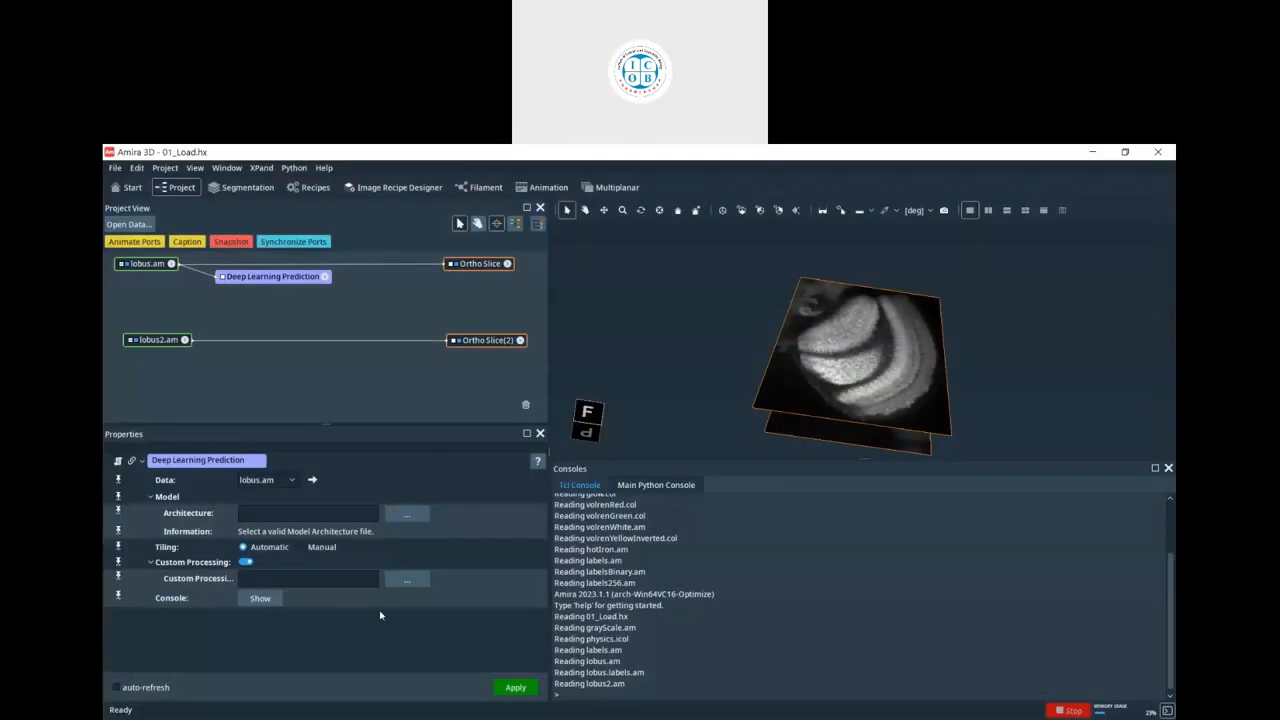
pyautogui.click(515, 687)
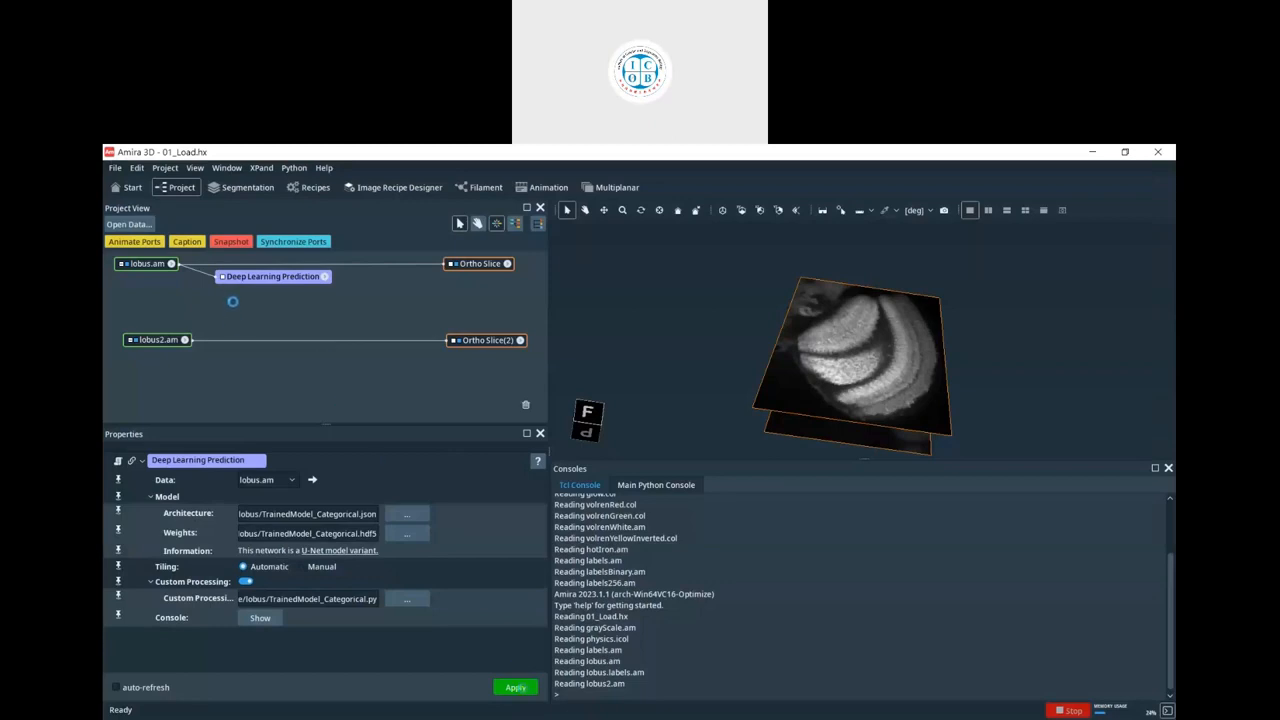
# - Display lobus.predict with its own Ortho Slice and browse its predicted labels to slice 39
pyautogui.moveTo(180, 285); pyautogui.dragTo(185, 297)
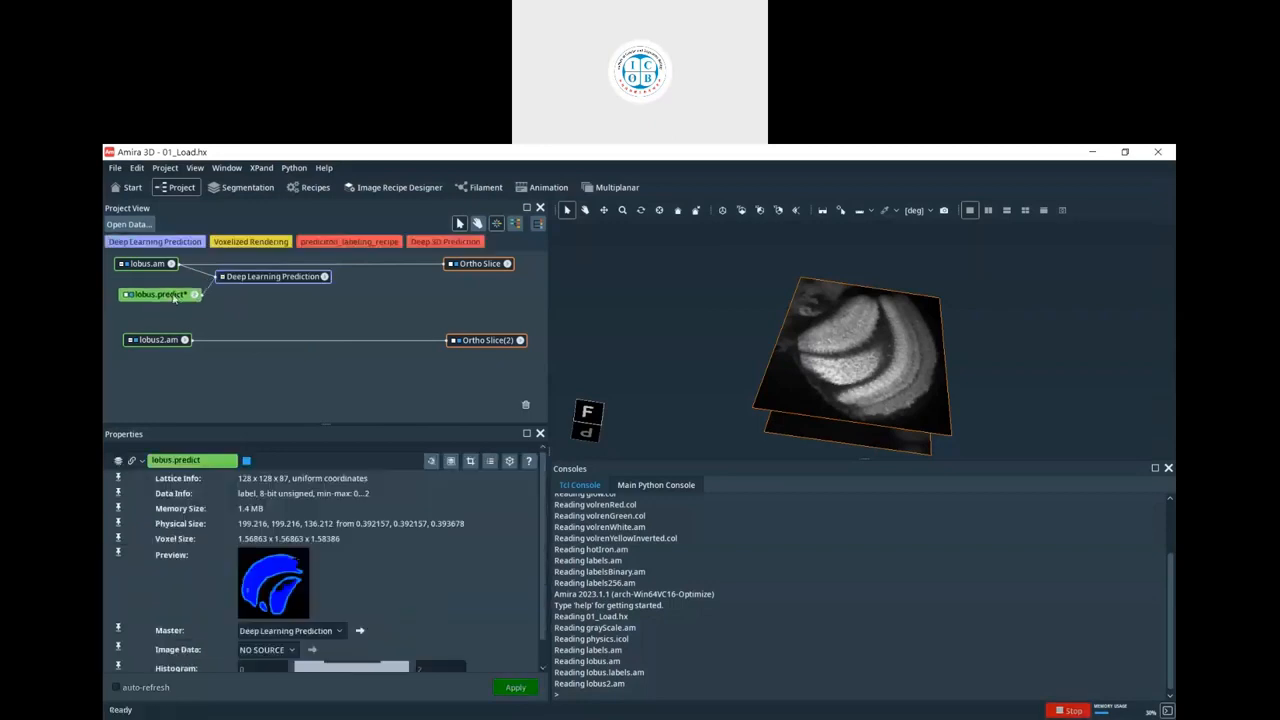
pyautogui.rightClick(175, 297)
pyautogui.click(357, 455)
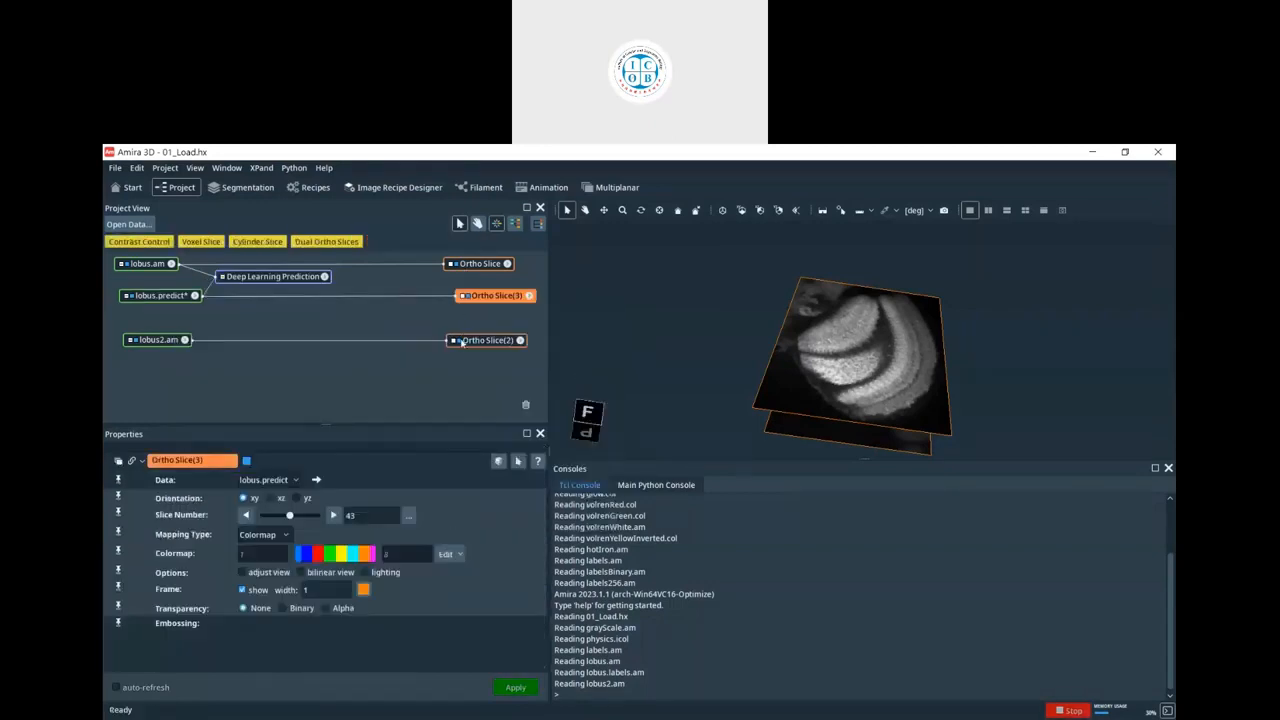
pyautogui.moveTo(902, 342); pyautogui.dragTo(860, 363)
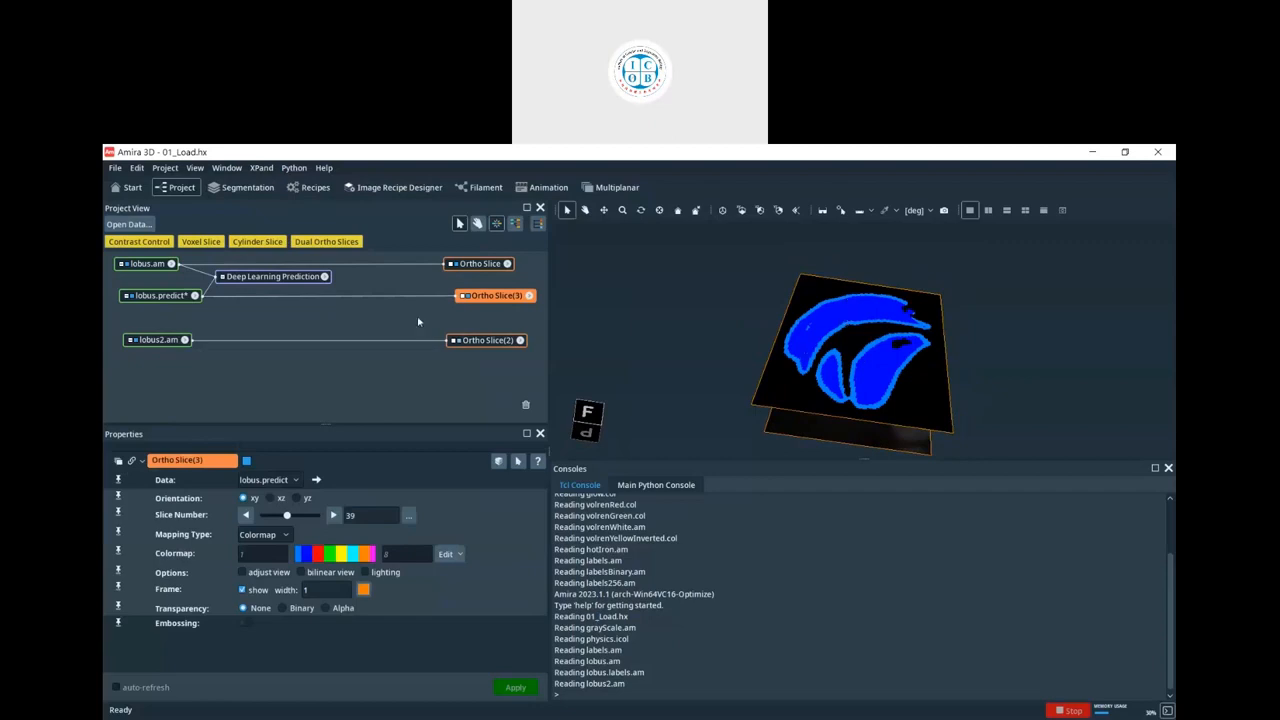
# - Duplicate the Deep Learning Prediction module, connect the copy to lobus2.am and run the prediction
pyautogui.click(241, 280)
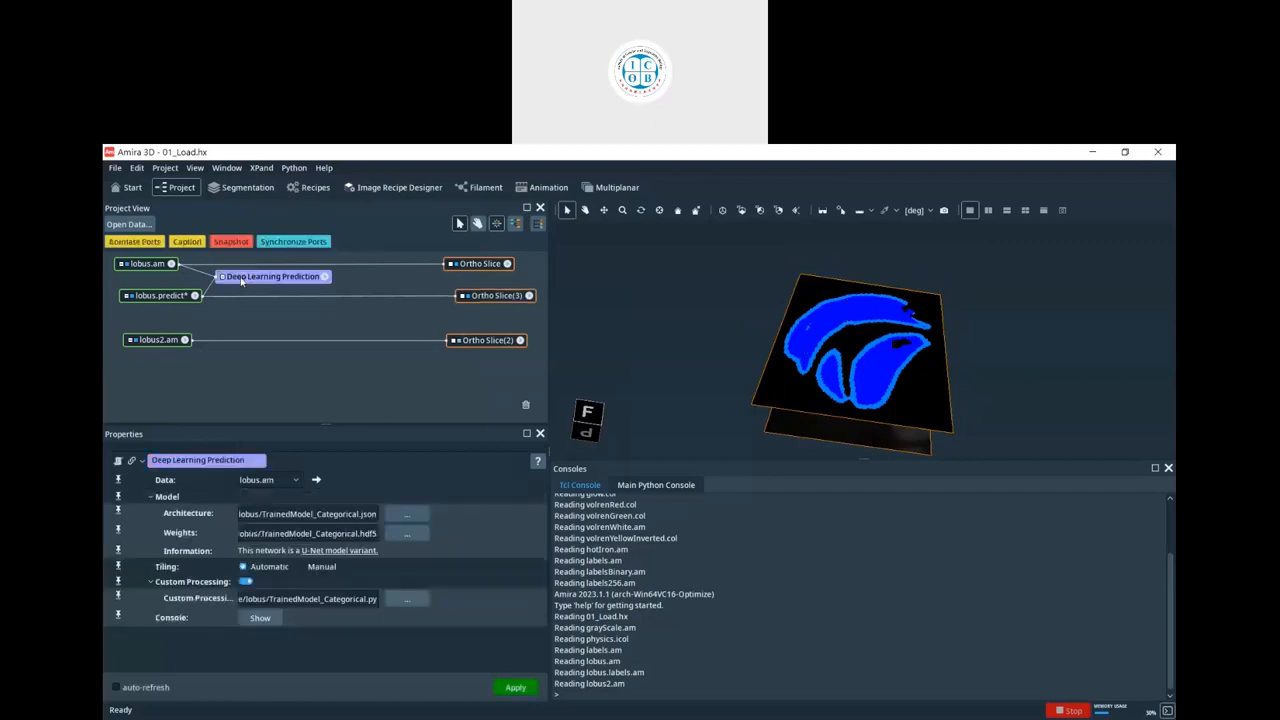
pyautogui.hotkey('ctrl', 'd')
pyautogui.moveTo(270, 317); pyautogui.dragTo(292, 341)
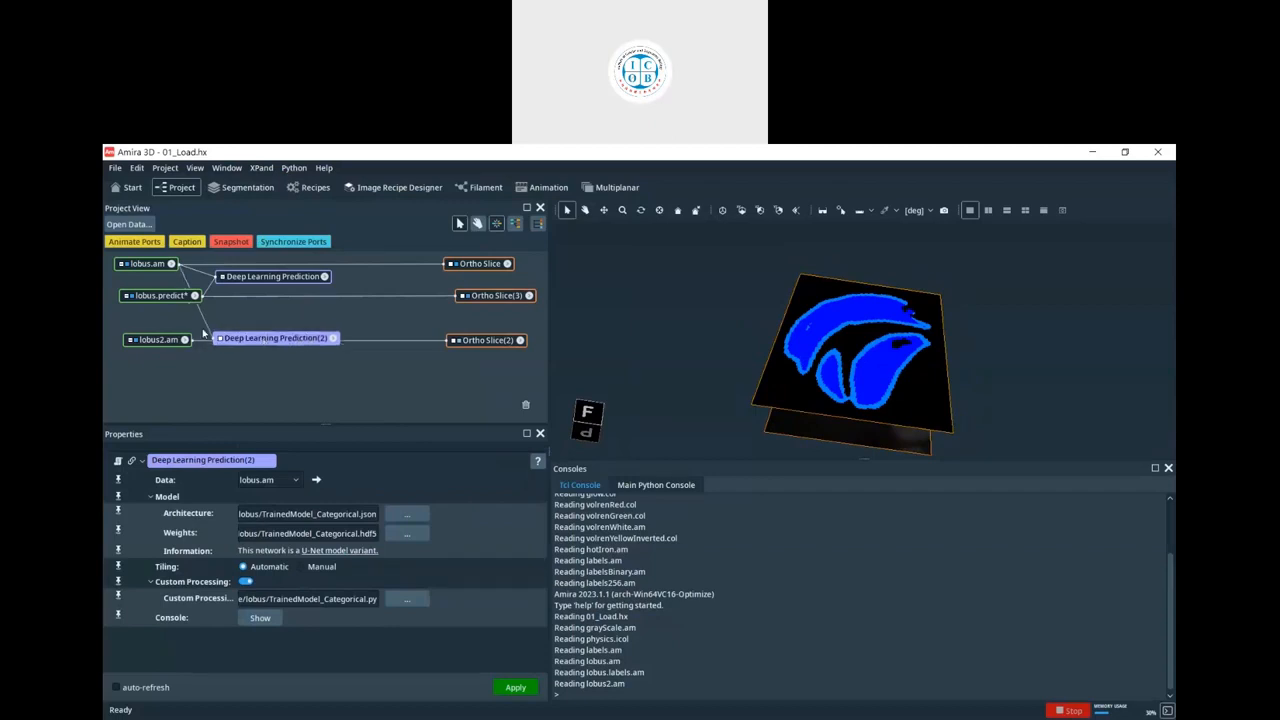
pyautogui.moveTo(213, 338); pyautogui.dragTo(167, 340)
pyautogui.moveTo(259, 342); pyautogui.dragTo(244, 365)
pyautogui.moveTo(158, 338)
pyautogui.mouseDown()
pyautogui.moveTo(151, 324)
pyautogui.moveTo(165, 335)
pyautogui.mouseUp()
pyautogui.moveTo(262, 360); pyautogui.dragTo(262, 351)
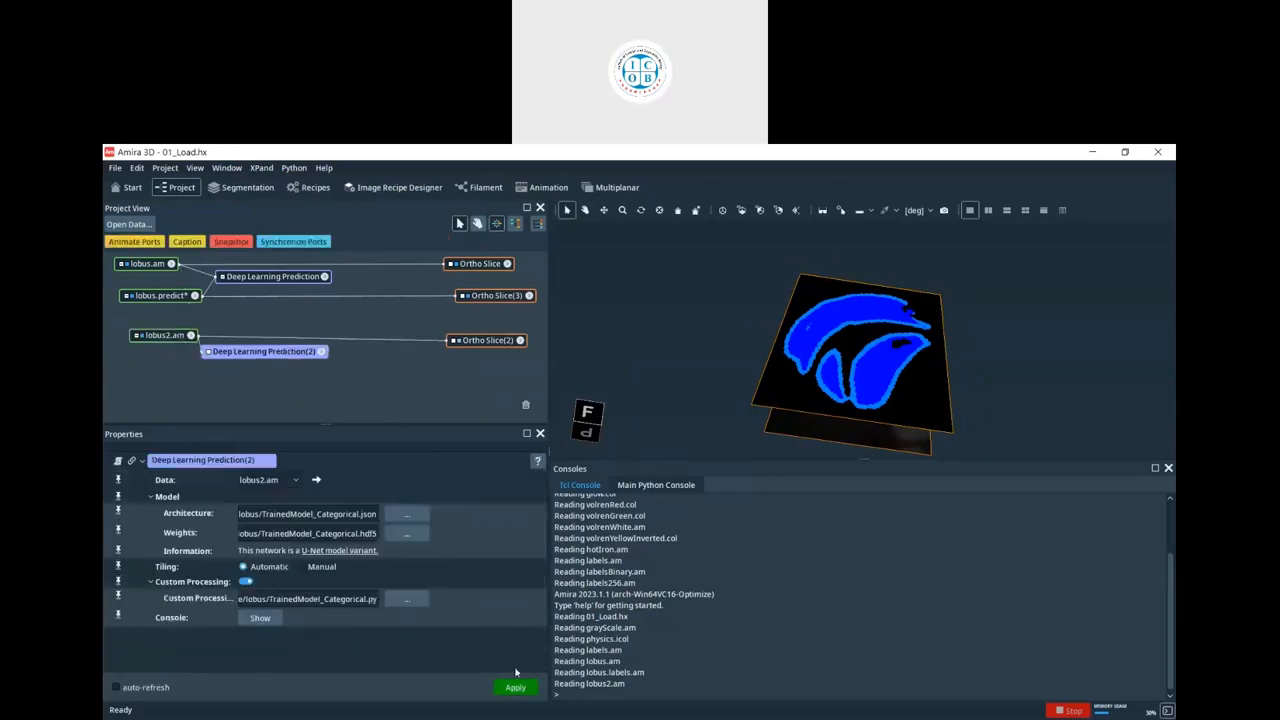
pyautogui.click(529, 694)
# - Place lobus2.predict below its prediction module, attach an Ortho Slice to it and browse to slice 13
pyautogui.moveTo(171, 375); pyautogui.dragTo(208, 386)
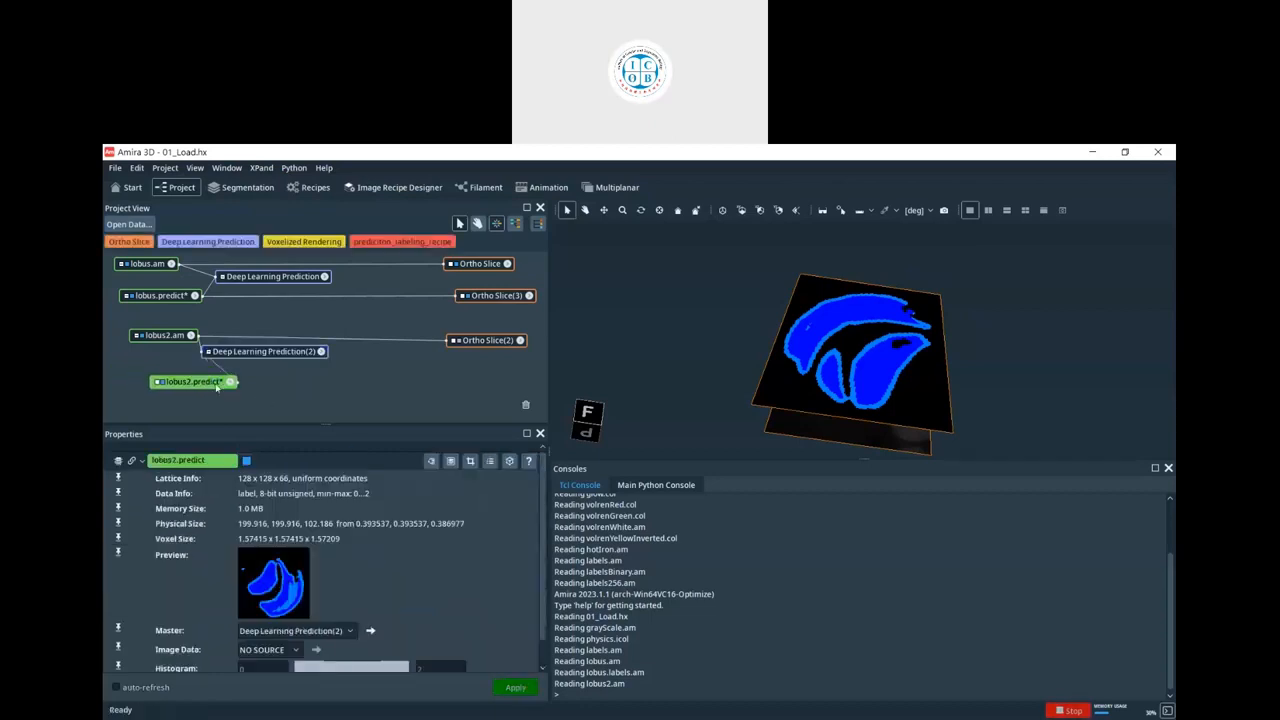
pyautogui.rightClick(217, 386)
pyautogui.click(400, 544)
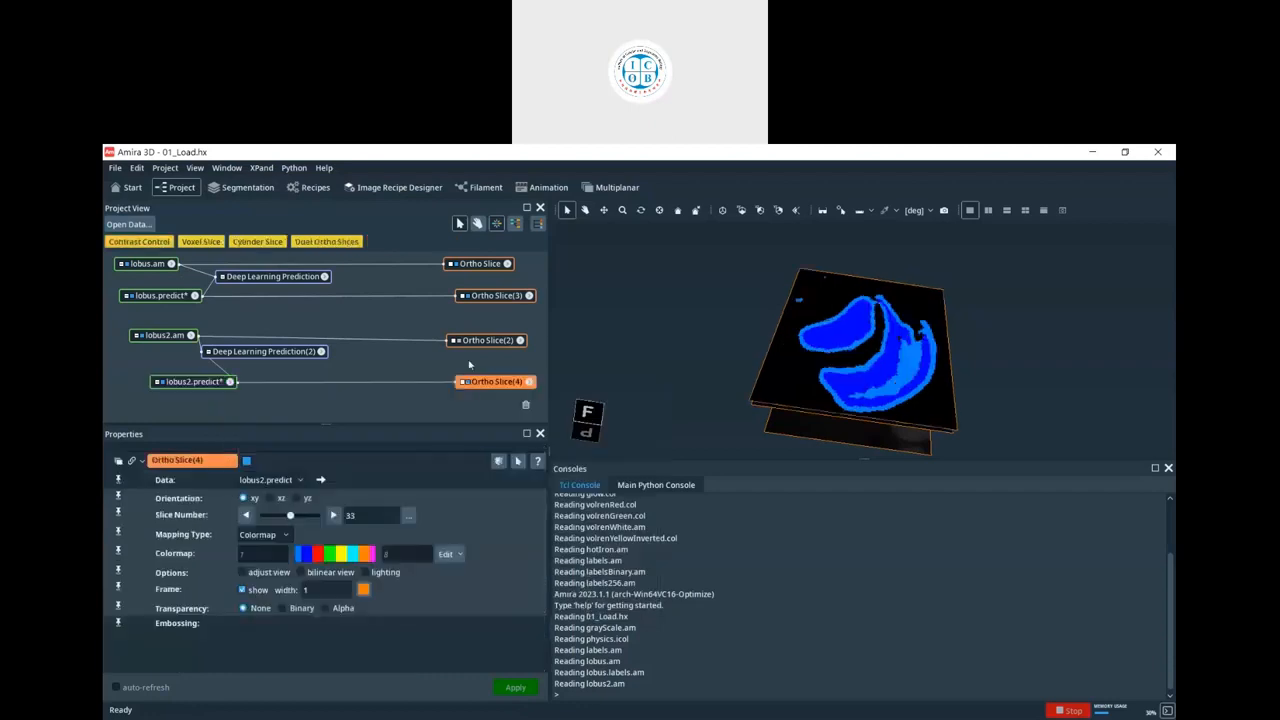
pyautogui.moveTo(884, 365)
pyautogui.mouseDown()
pyautogui.moveTo(875, 328)
pyautogui.moveTo(884, 343)
pyautogui.mouseUp()
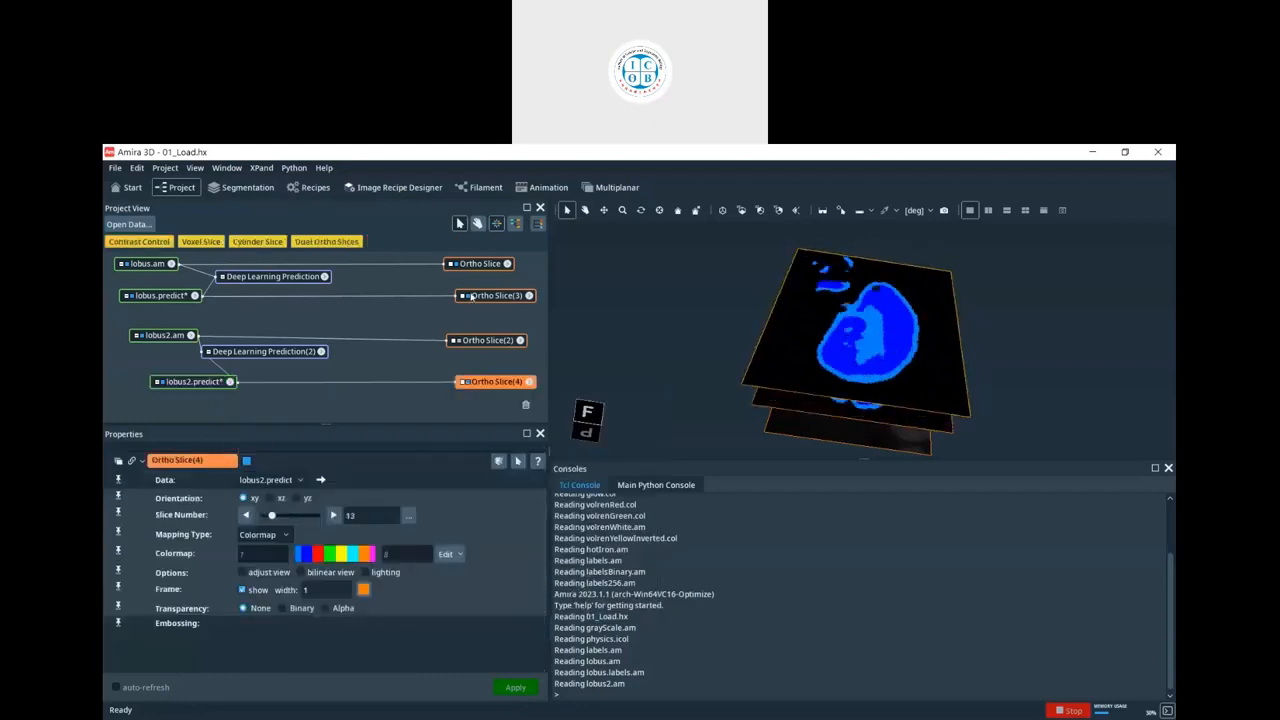
# - Hide the lobus.am and lobus.predict slices, and compare lobus2.predict at slice 47 with the original lobus2.am slice
pyautogui.click(467, 296)
pyautogui.click(457, 265)
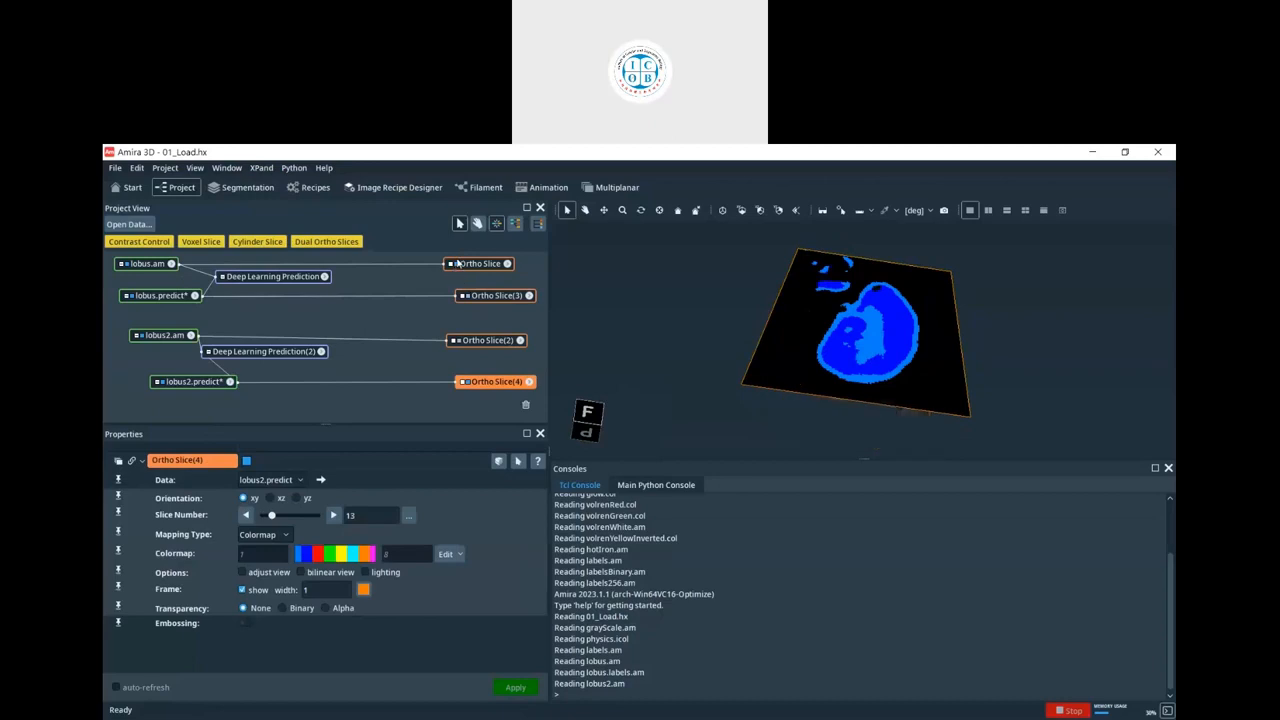
pyautogui.moveTo(903, 338); pyautogui.dragTo(894, 412)
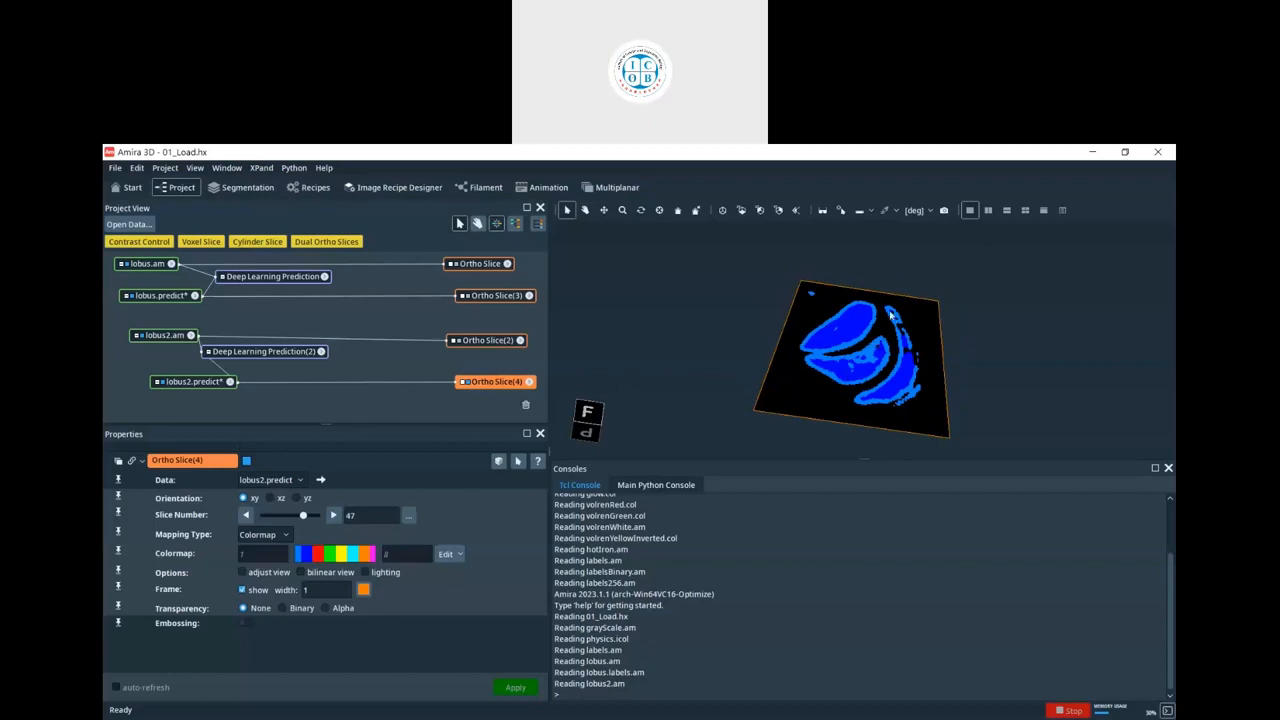
pyautogui.click(462, 344)
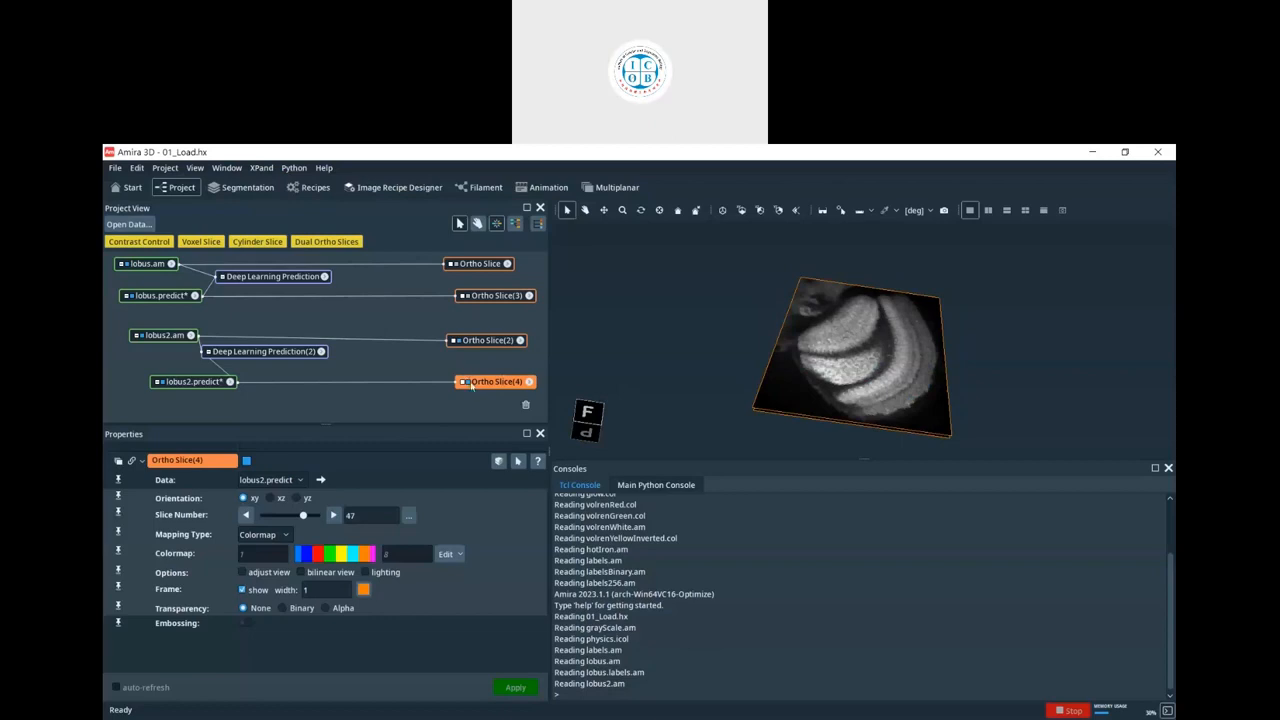
pyautogui.click(467, 382)
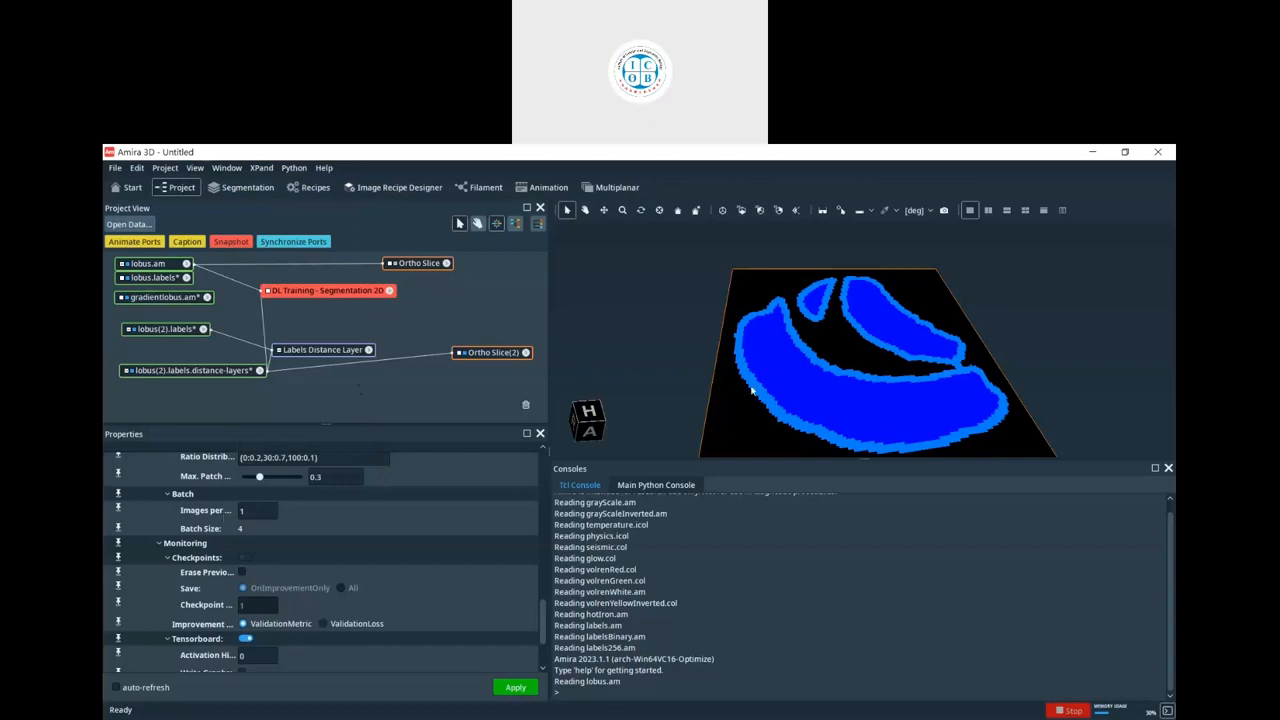
# - Review the Labels Distance Layer settings and the lobus(2).labels.distance-layers output in the training project
pyautogui.click(318, 351)
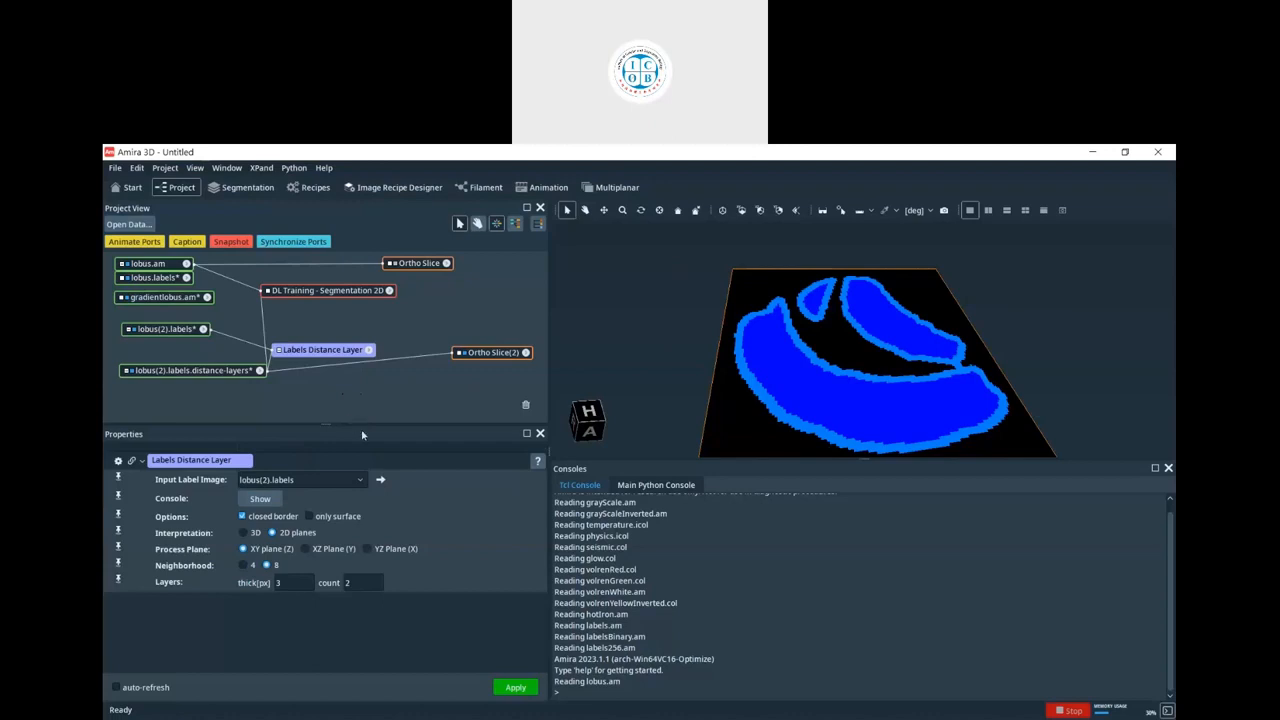
pyautogui.click(212, 374)
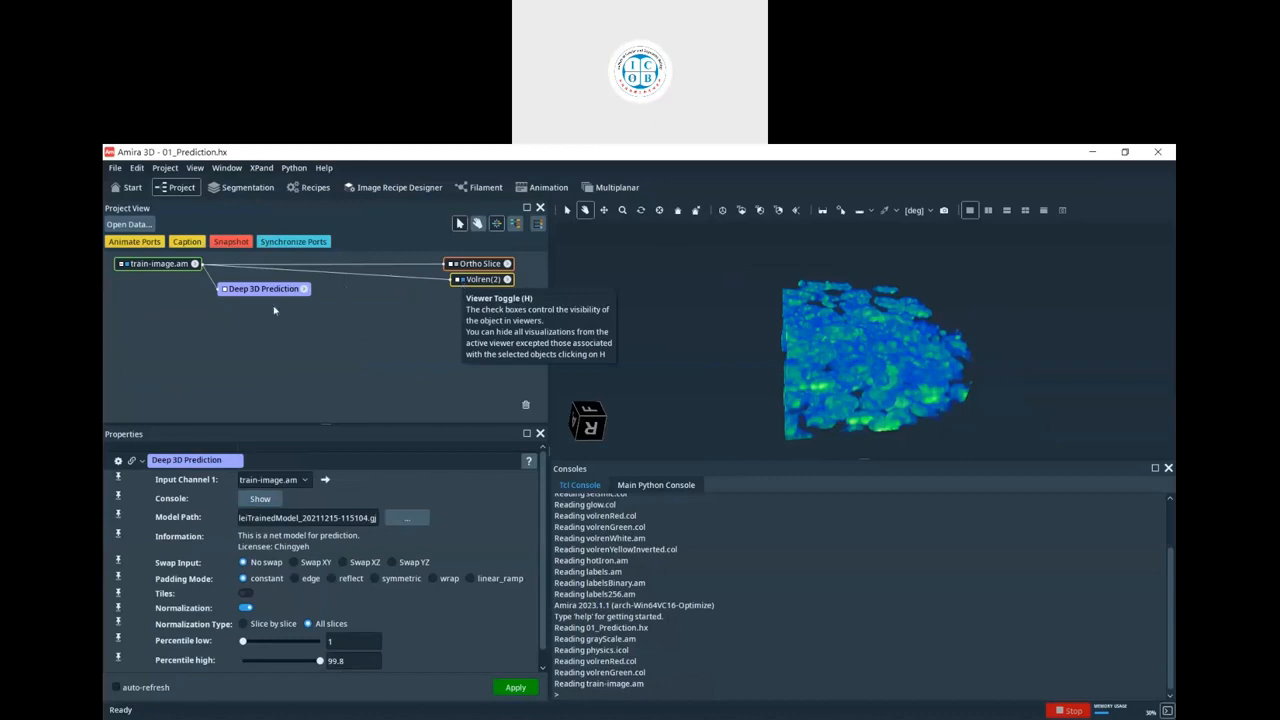
# - Show the train-image.am Ortho Slice in xy orientation, hide Volren(2), and rearrange the prediction and slice modules
pyautogui.moveTo(265, 290); pyautogui.dragTo(282, 286)
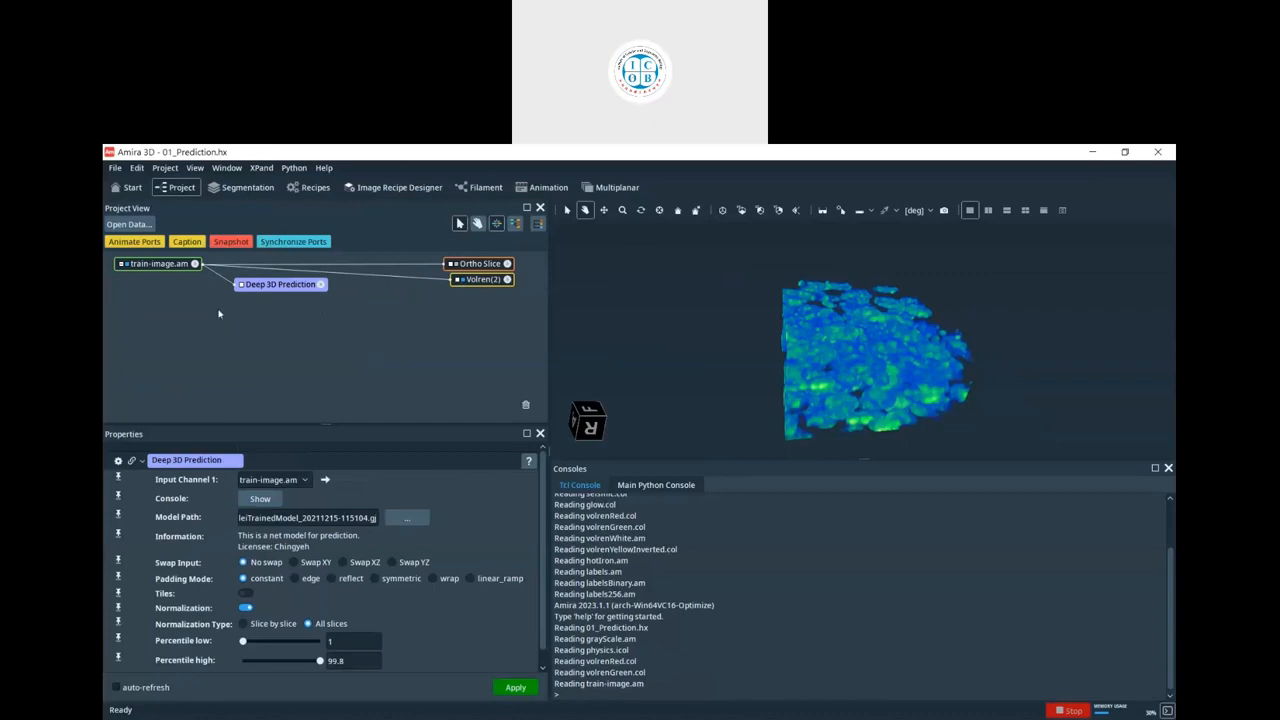
pyautogui.click(457, 264)
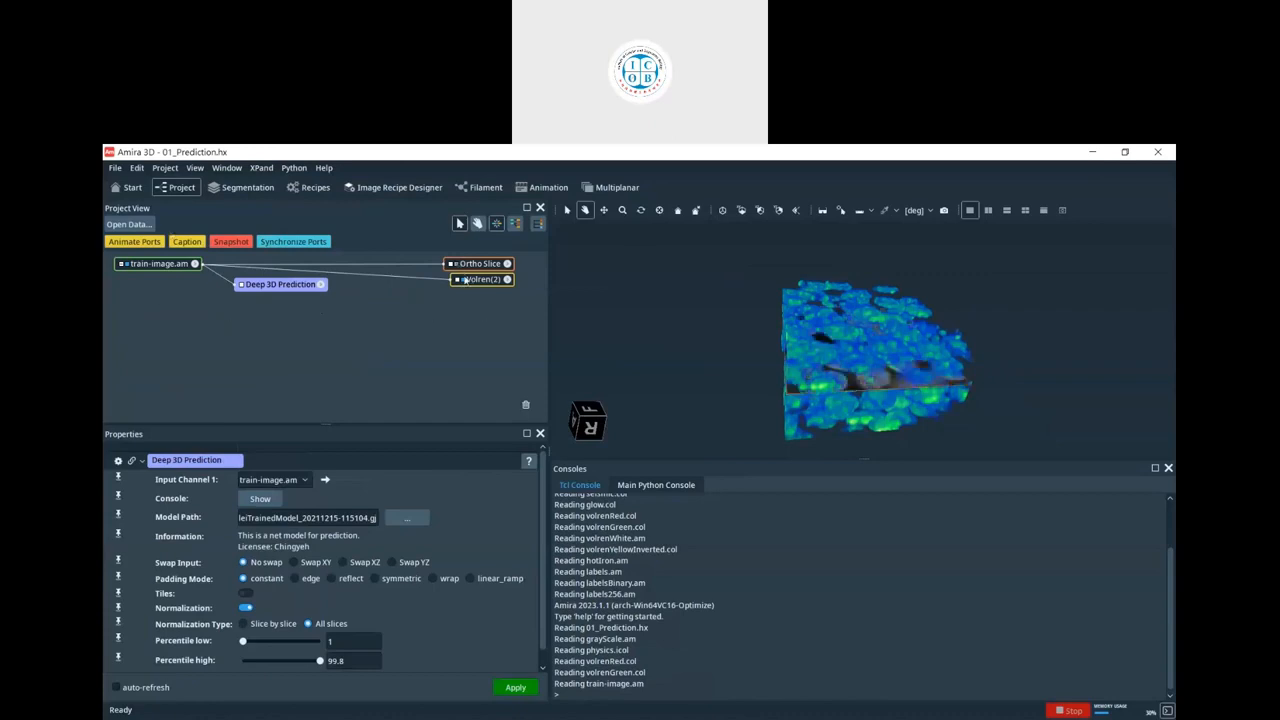
pyautogui.click(465, 281)
pyautogui.click(465, 281)
pyautogui.moveTo(472, 281); pyautogui.dragTo(374, 317)
pyautogui.click(269, 498)
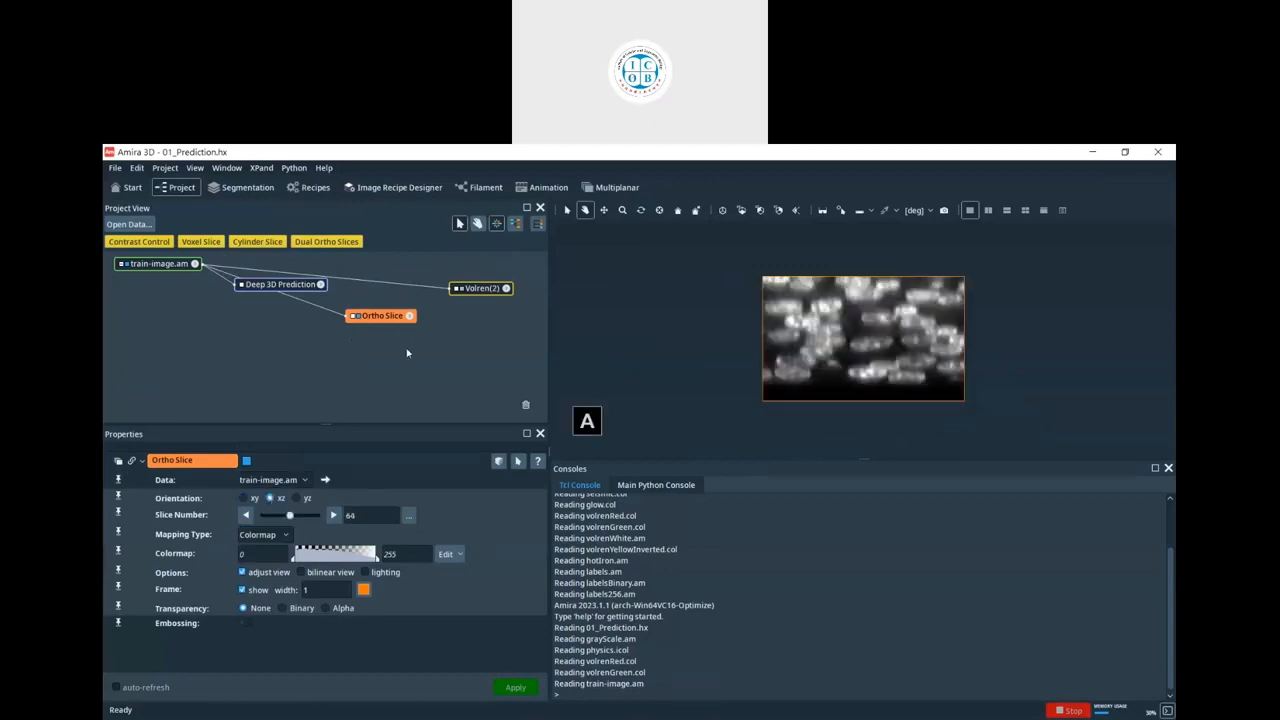
pyautogui.moveTo(390, 316); pyautogui.dragTo(385, 277)
pyautogui.click(242, 498)
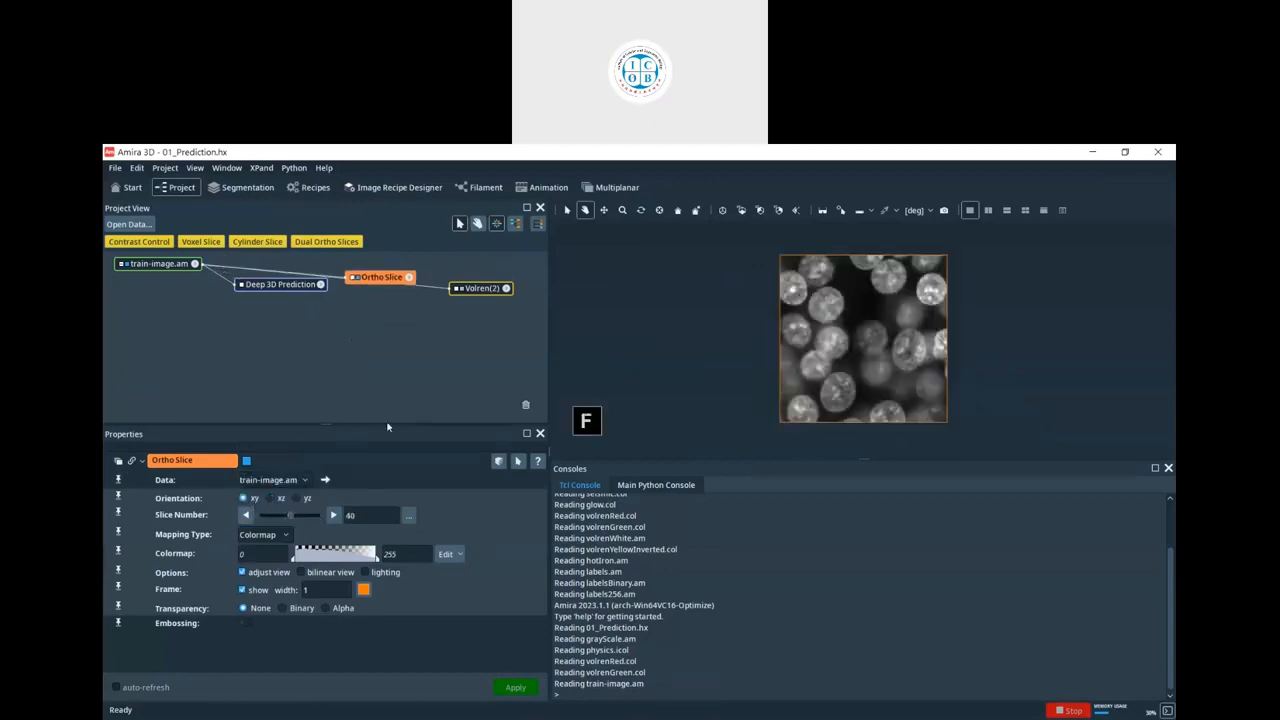
# - Close the Consoles panel, move the xy slice to number 37, and align Ortho Slice with train-image.am
pyautogui.moveTo(861, 384); pyautogui.dragTo(867, 341)
pyautogui.scroll(3, 878, 347)
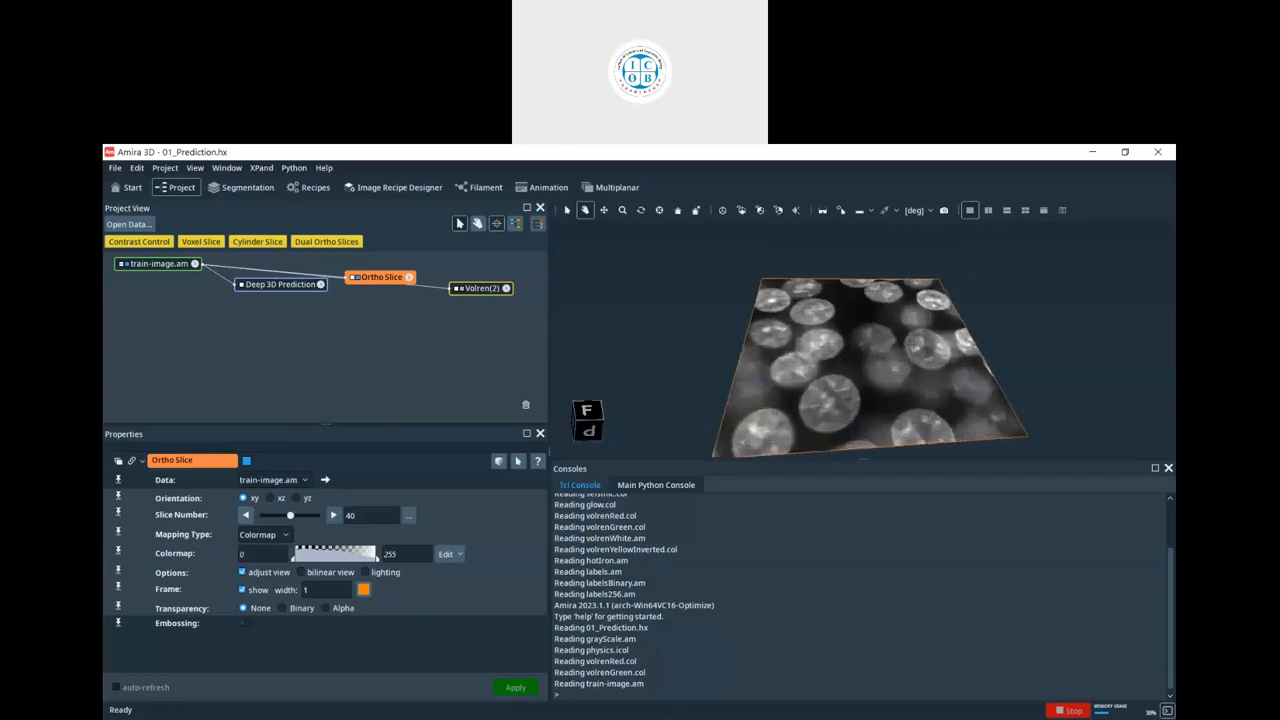
pyautogui.click(1168, 467)
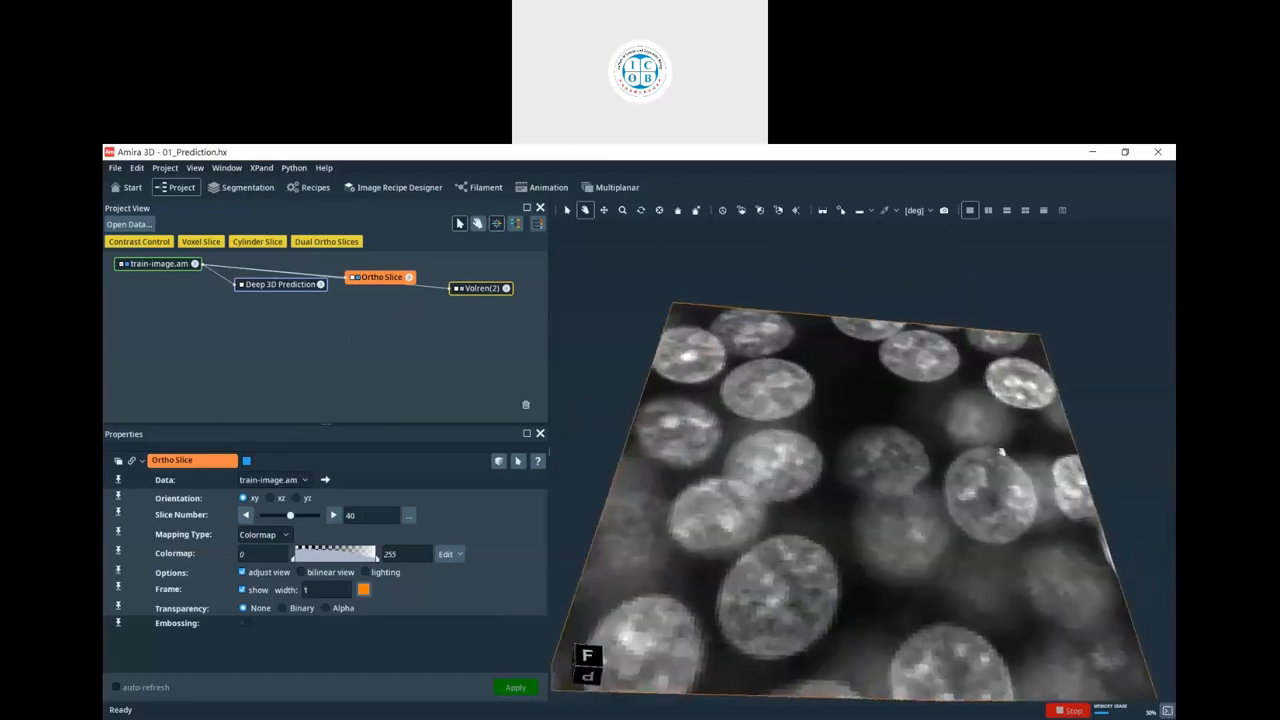
pyautogui.press('Escape')
pyautogui.moveTo(912, 411)
pyautogui.mouseDown()
pyautogui.moveTo(911, 446)
pyautogui.moveTo(908, 431)
pyautogui.mouseUp()
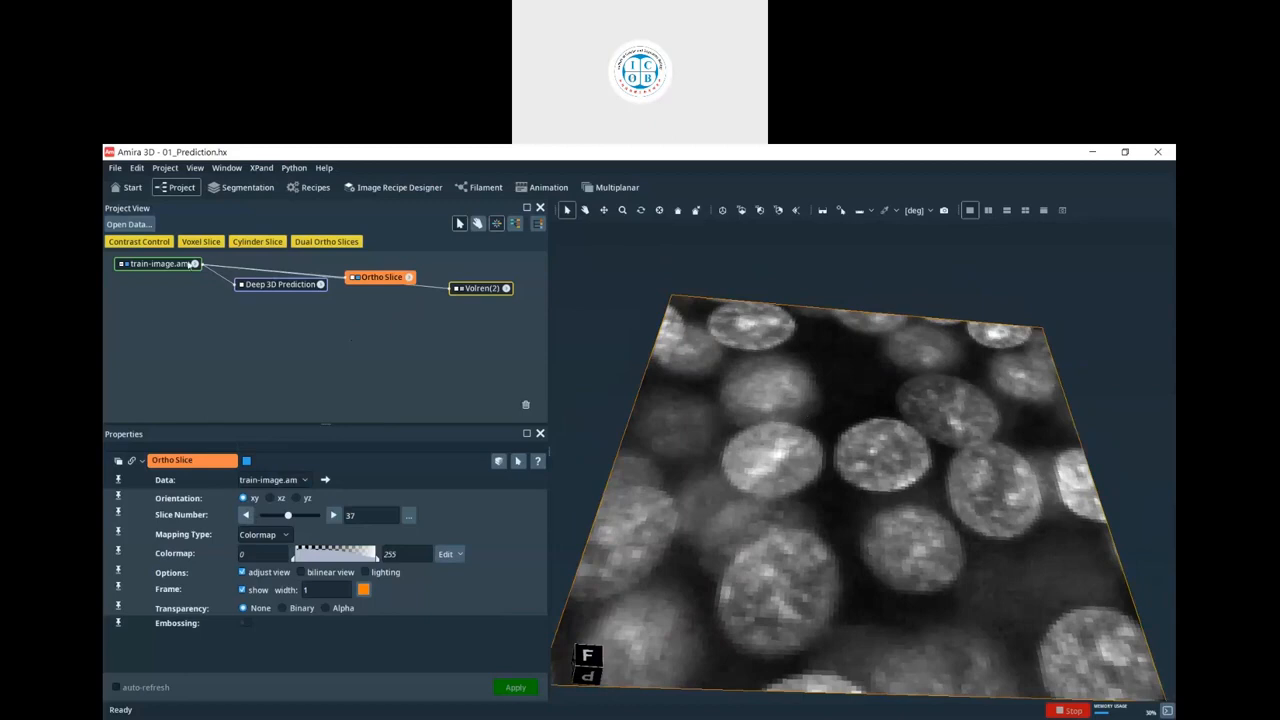
pyautogui.click(162, 264)
pyautogui.moveTo(372, 282); pyautogui.dragTo(368, 269)
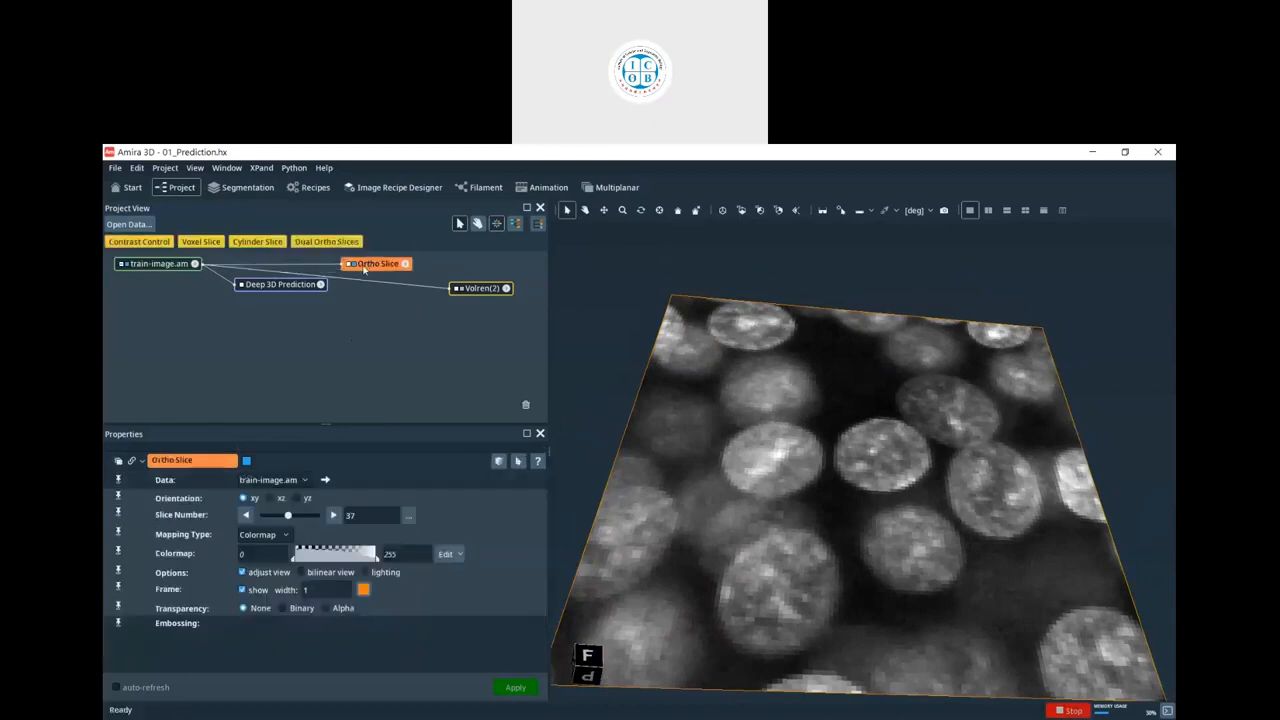
# - Duplicate Ortho Slice, set the copy to xz orientation at slice 42, and shift the xy slice within the volume
pyautogui.hotkey('ctrl', 'd')
pyautogui.moveTo(437, 300); pyautogui.dragTo(395, 325)
pyautogui.click(269, 498)
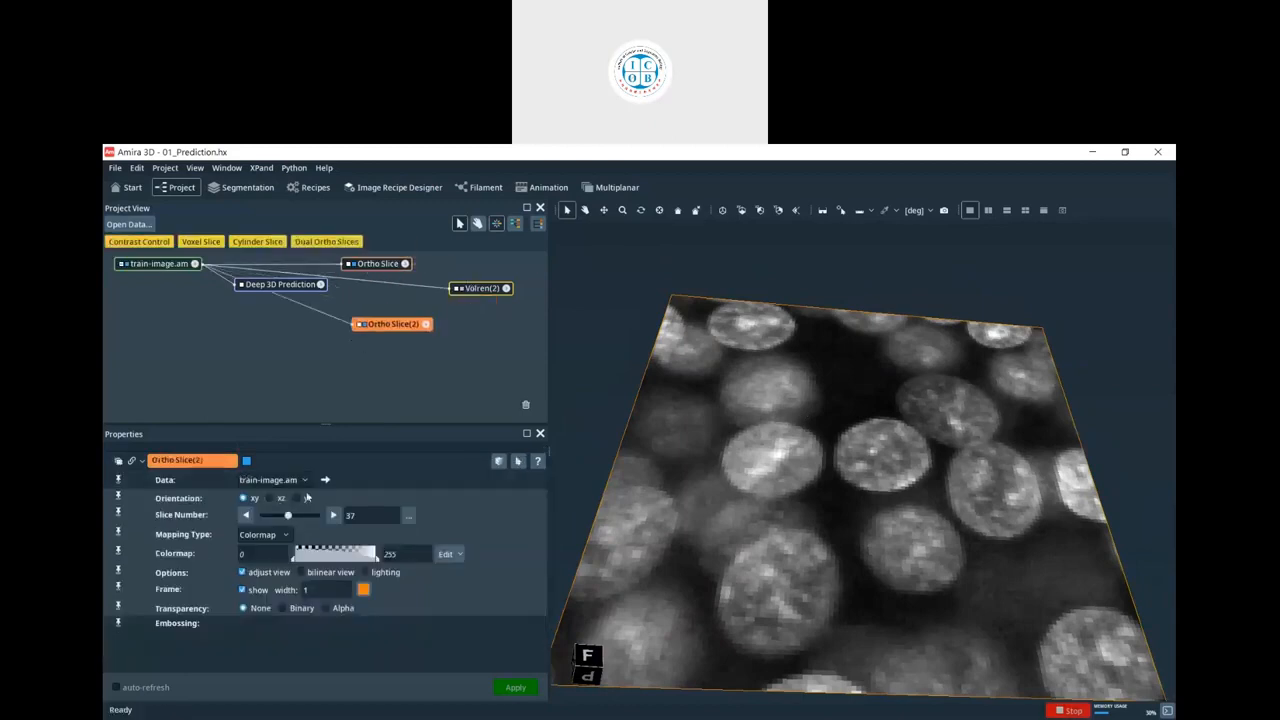
pyautogui.moveTo(851, 435); pyautogui.dragTo(799, 415)
pyautogui.press('Escape')
pyautogui.press('Escape')
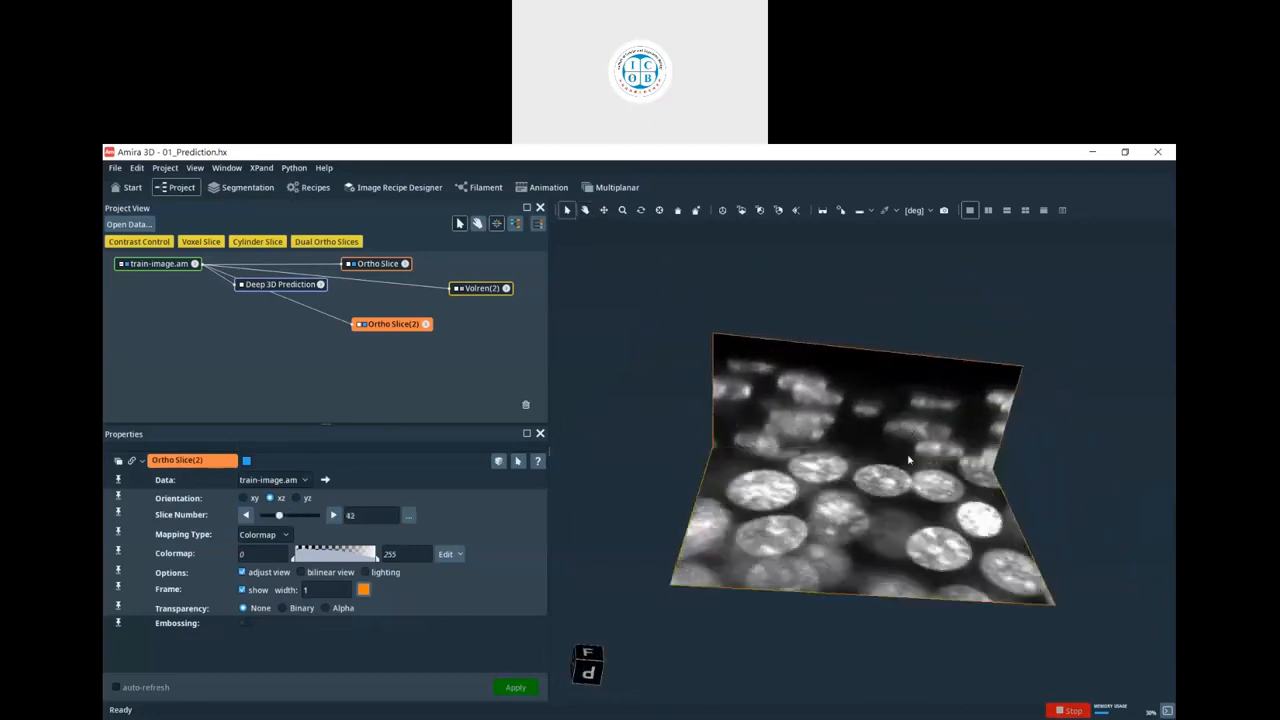
pyautogui.moveTo(910, 460)
pyautogui.mouseDown()
pyautogui.moveTo(891, 408)
pyautogui.moveTo(889, 504)
pyautogui.moveTo(905, 423)
pyautogui.moveTo(900, 472)
pyautogui.mouseUp()
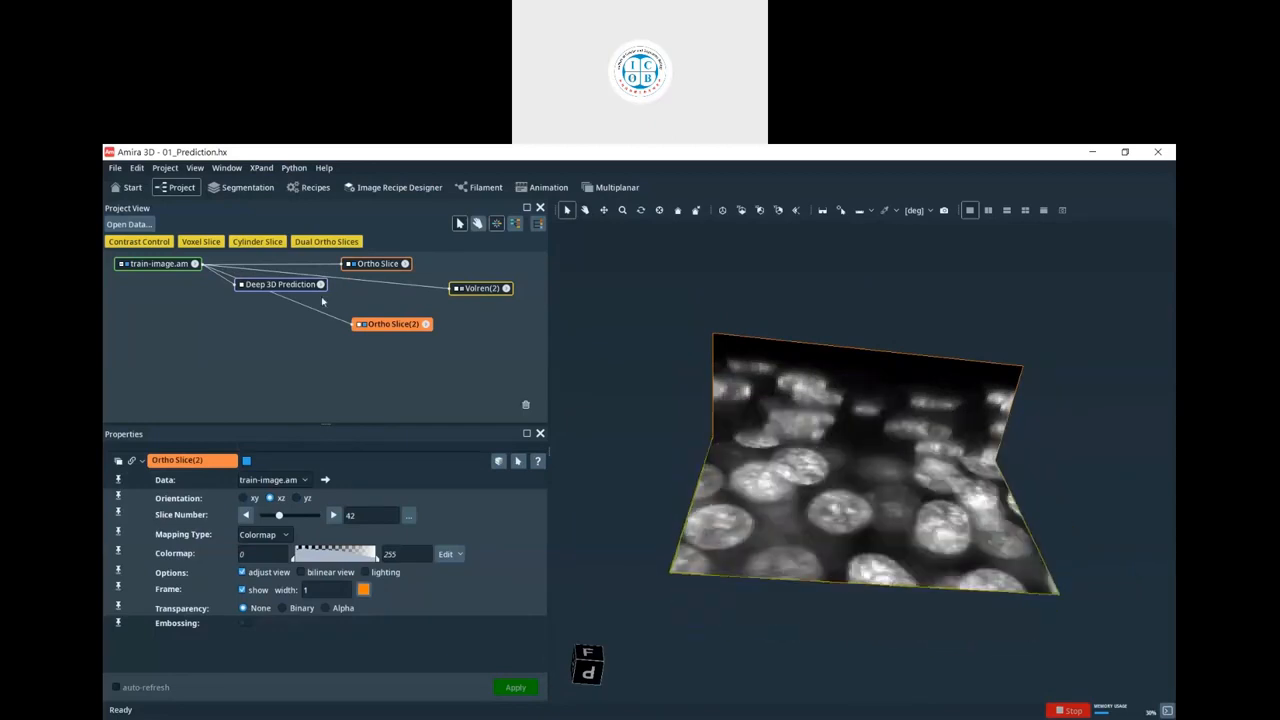
# - Run Deep 3D Prediction on train-image.am and place the train-image.am.prob output below its module
pyautogui.moveTo(280, 284)
pyautogui.mouseDown()
pyautogui.moveTo(266, 300)
pyautogui.moveTo(280, 312)
pyautogui.moveTo(258, 284)
pyautogui.moveTo(276, 308)
pyautogui.mouseUp()
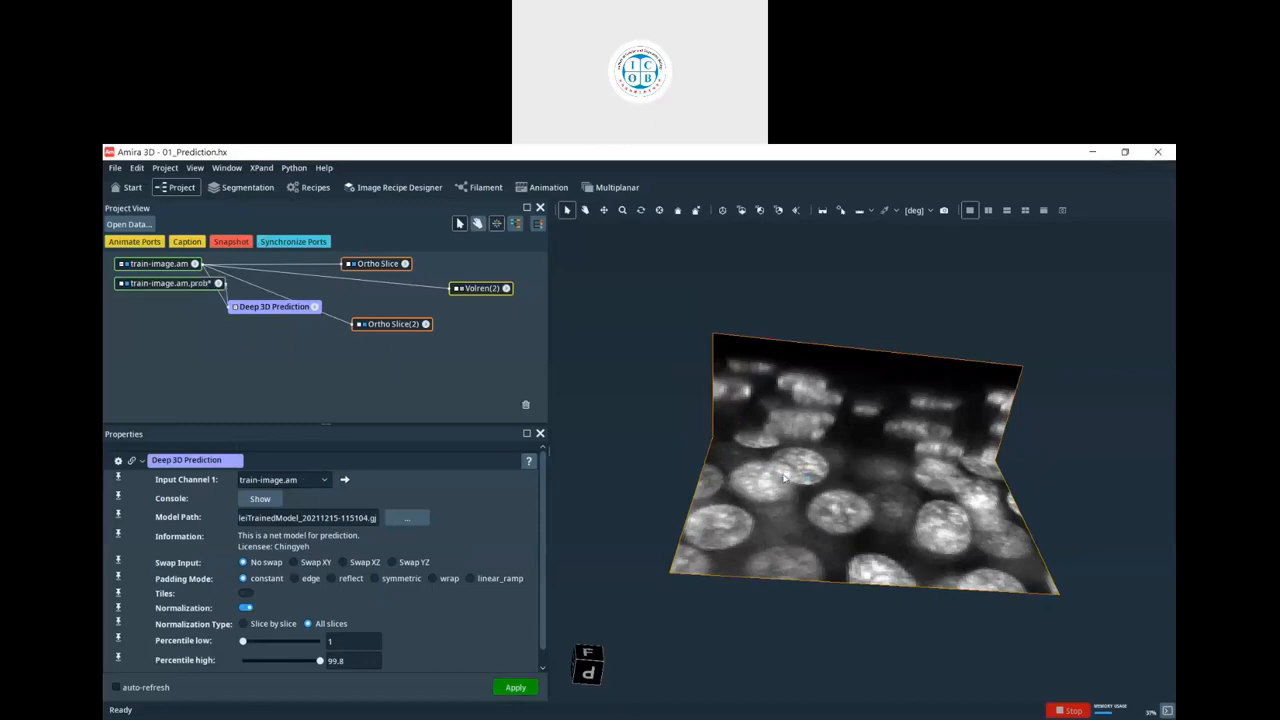
pyautogui.moveTo(191, 285); pyautogui.dragTo(196, 337)
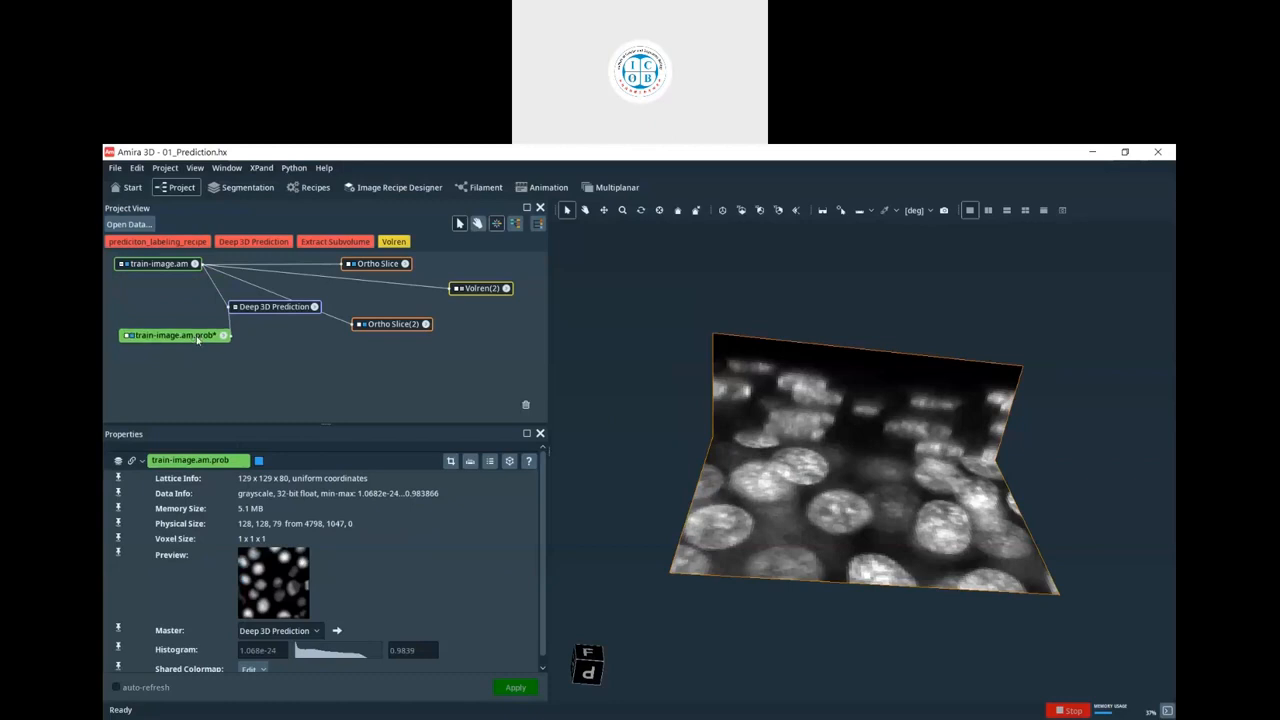
pyautogui.rightClick(196, 337)
# - Show the Volren(2) rendering of train-image.am, hide both ortho slices, and inspect the nuclei in 3D
pyautogui.click(461, 289)
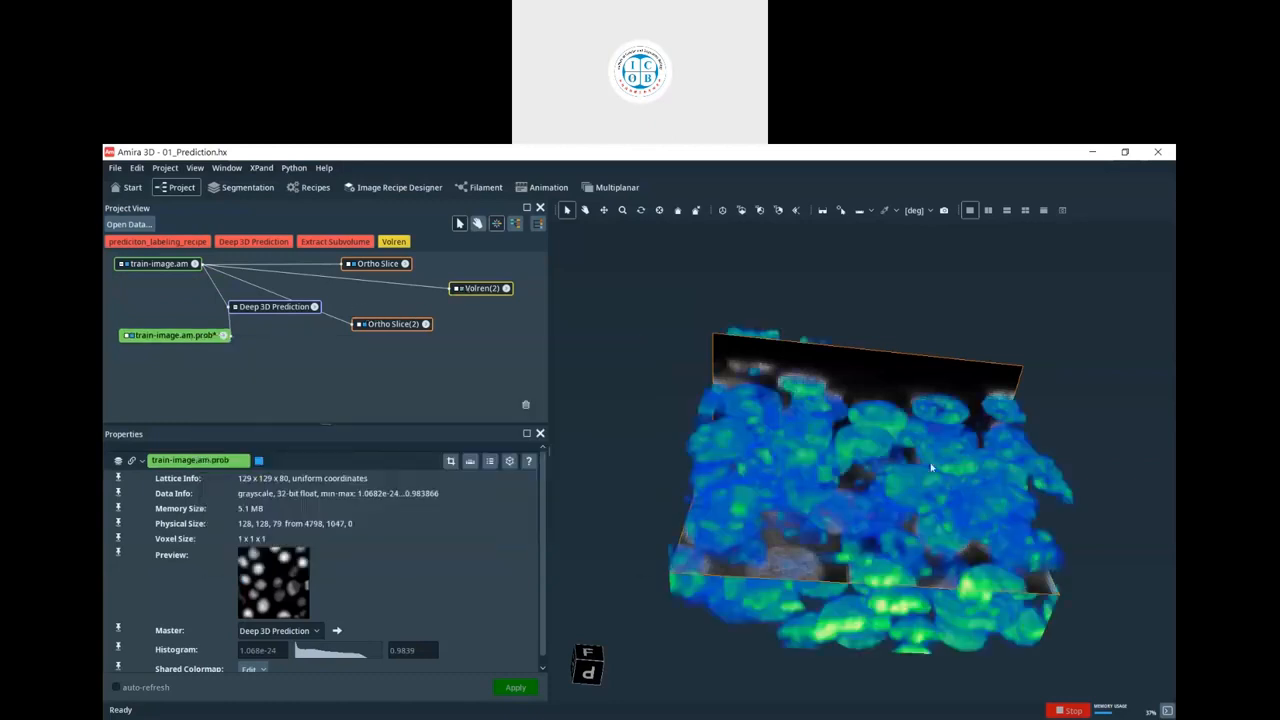
pyautogui.moveTo(929, 454); pyautogui.dragTo(943, 392)
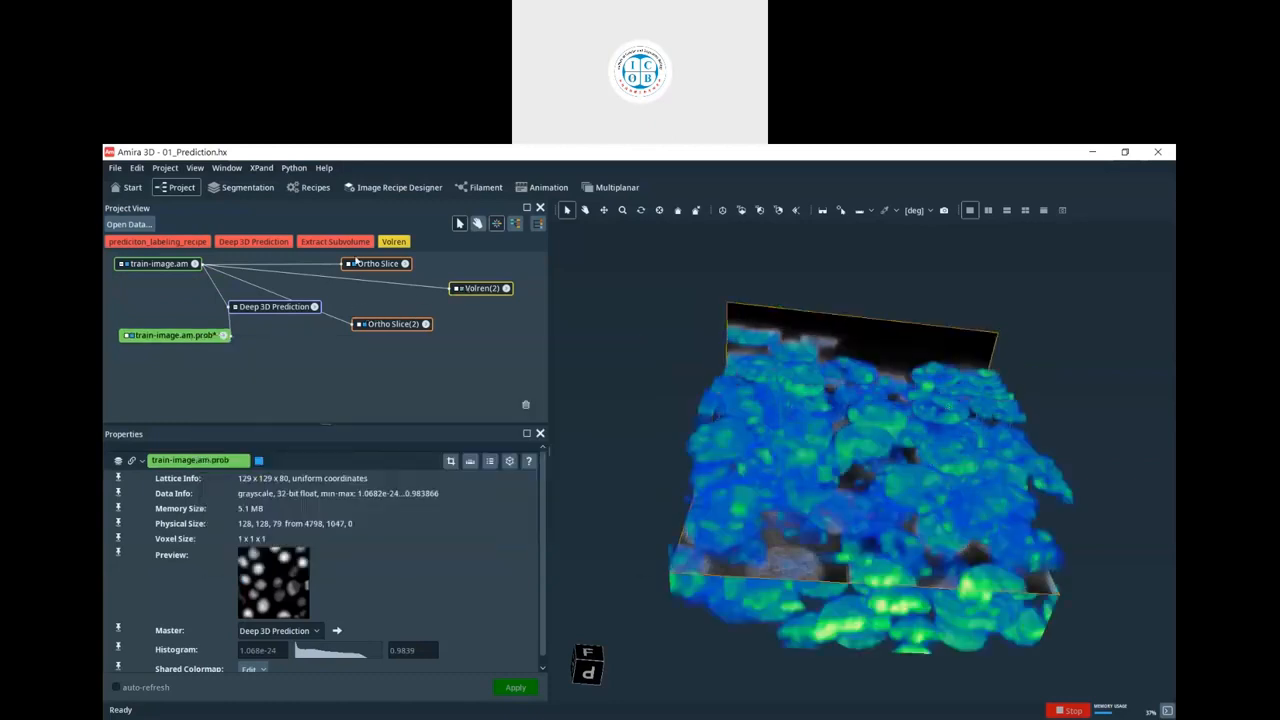
pyautogui.click(364, 326)
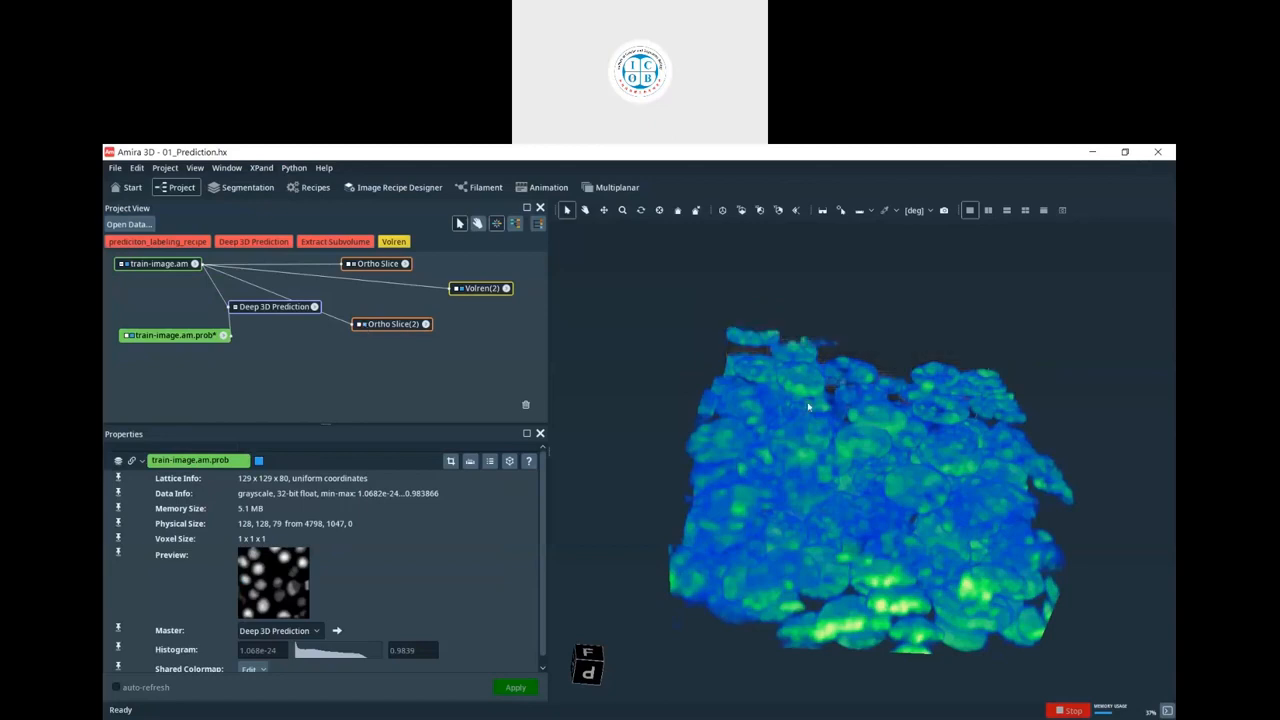
pyautogui.press('Escape')
pyautogui.moveTo(898, 444); pyautogui.dragTo(750, 460)
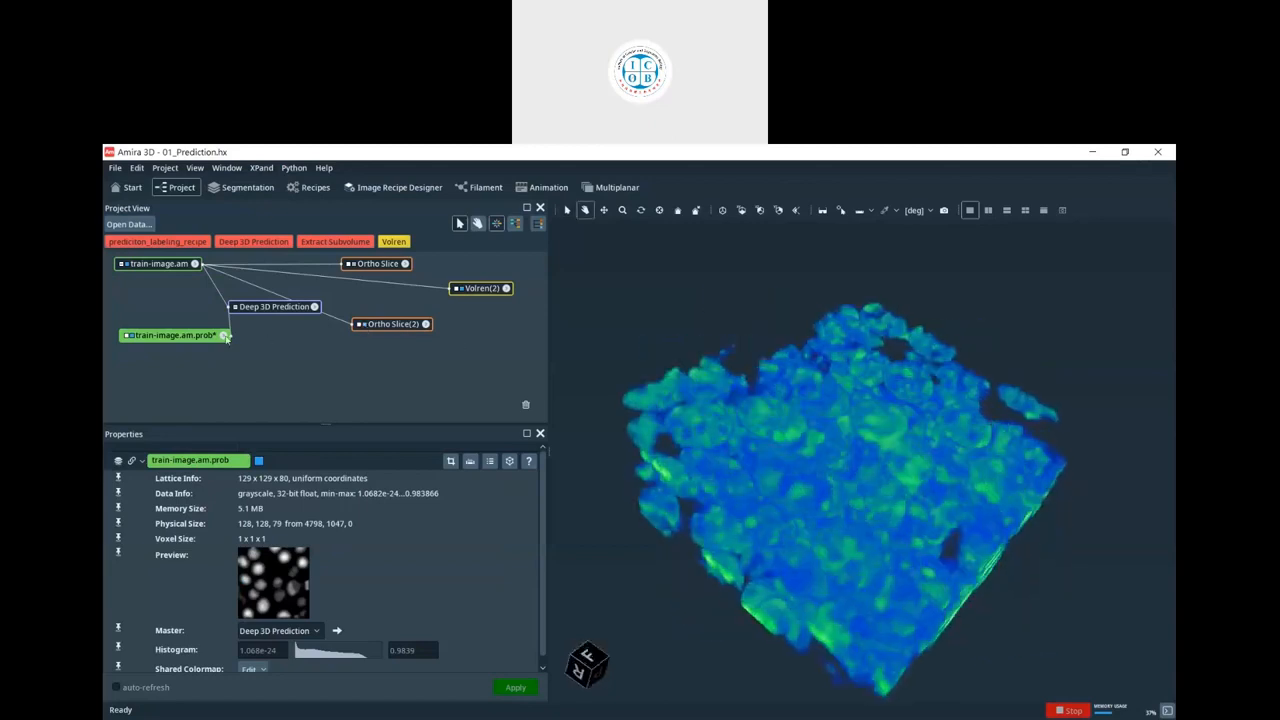
# - Render train-image.am.prob with a Volren in place of Volren(2), setting its lower color limit to 0.316724
pyautogui.rightClick(205, 337)
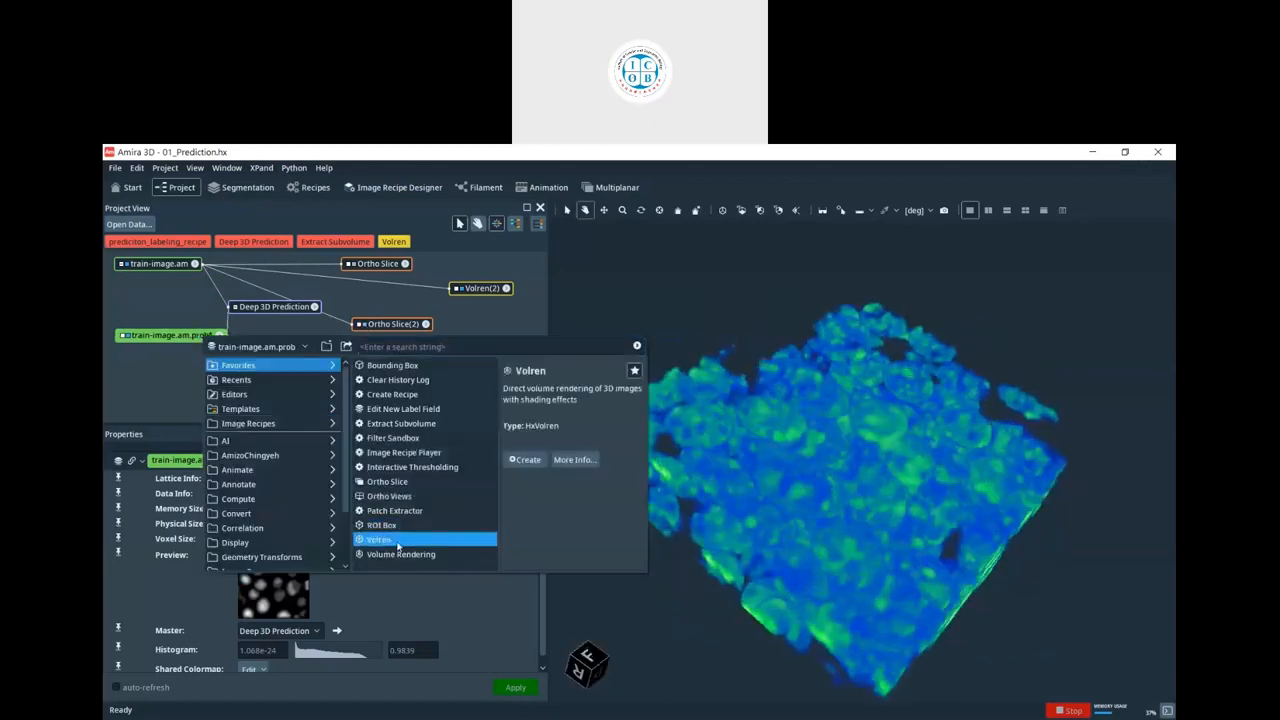
pyautogui.click(398, 538)
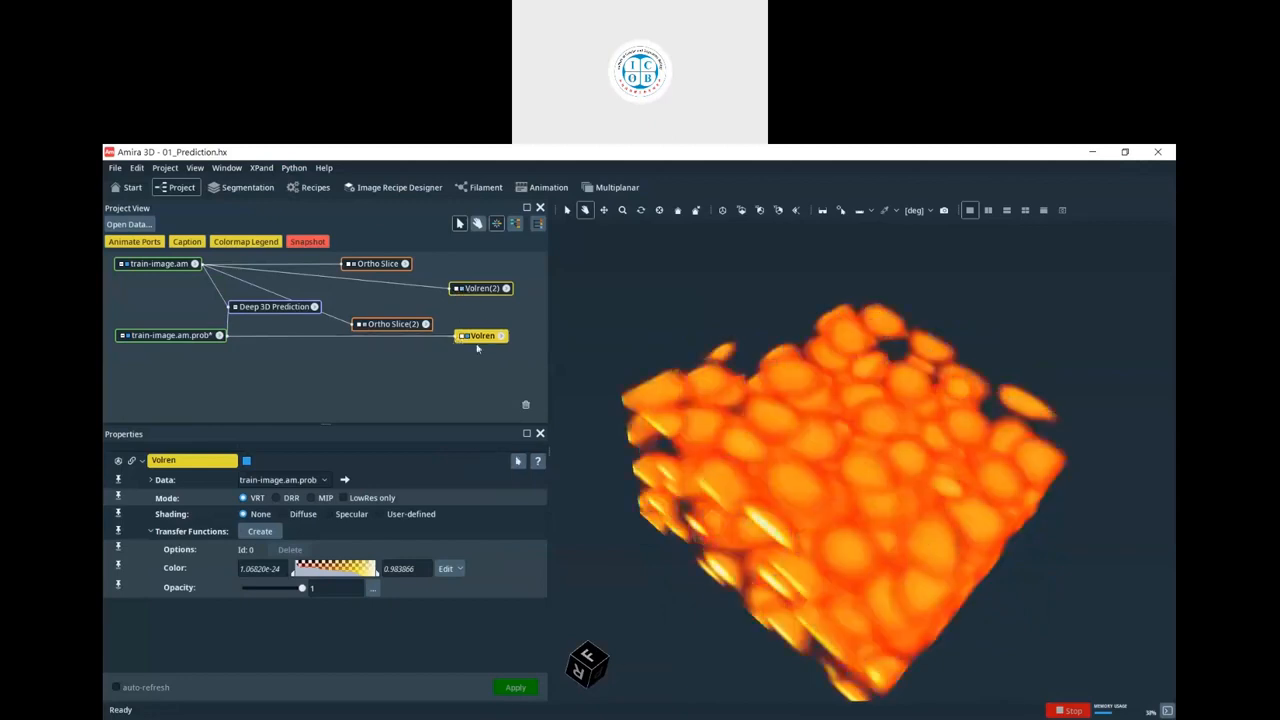
pyautogui.moveTo(293, 574); pyautogui.dragTo(321, 572)
pyautogui.moveTo(1029, 372); pyautogui.dragTo(768, 428)
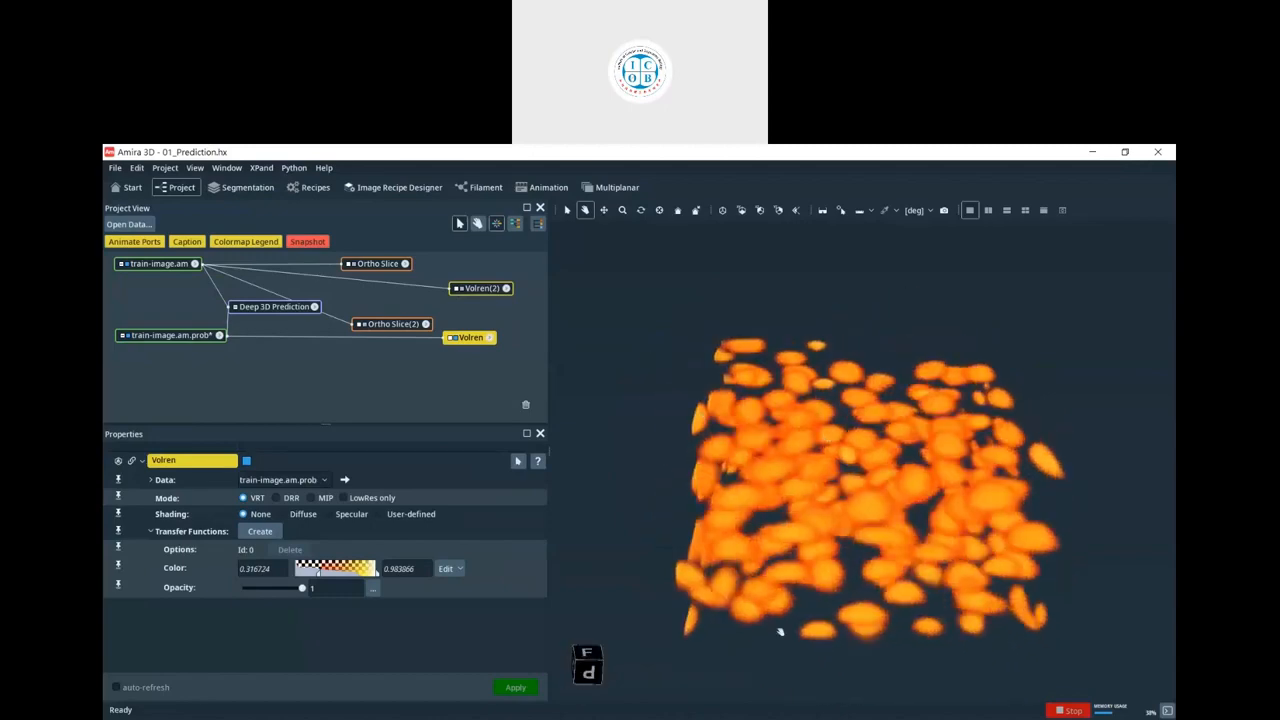
pyautogui.moveTo(921, 564); pyautogui.dragTo(900, 590)
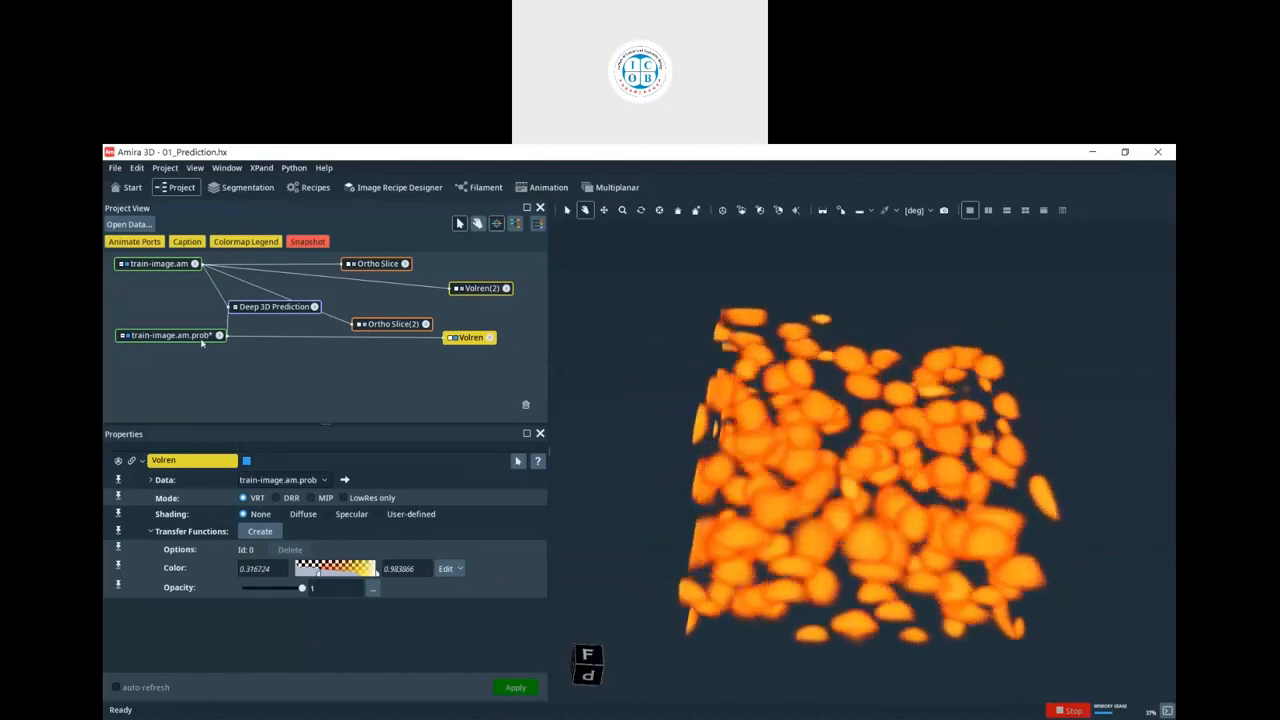
# - Apply Interactive Thresholding to train-image.am.prob with an intensity range of 0.617776 to 0.983866
pyautogui.rightClick(203, 338)
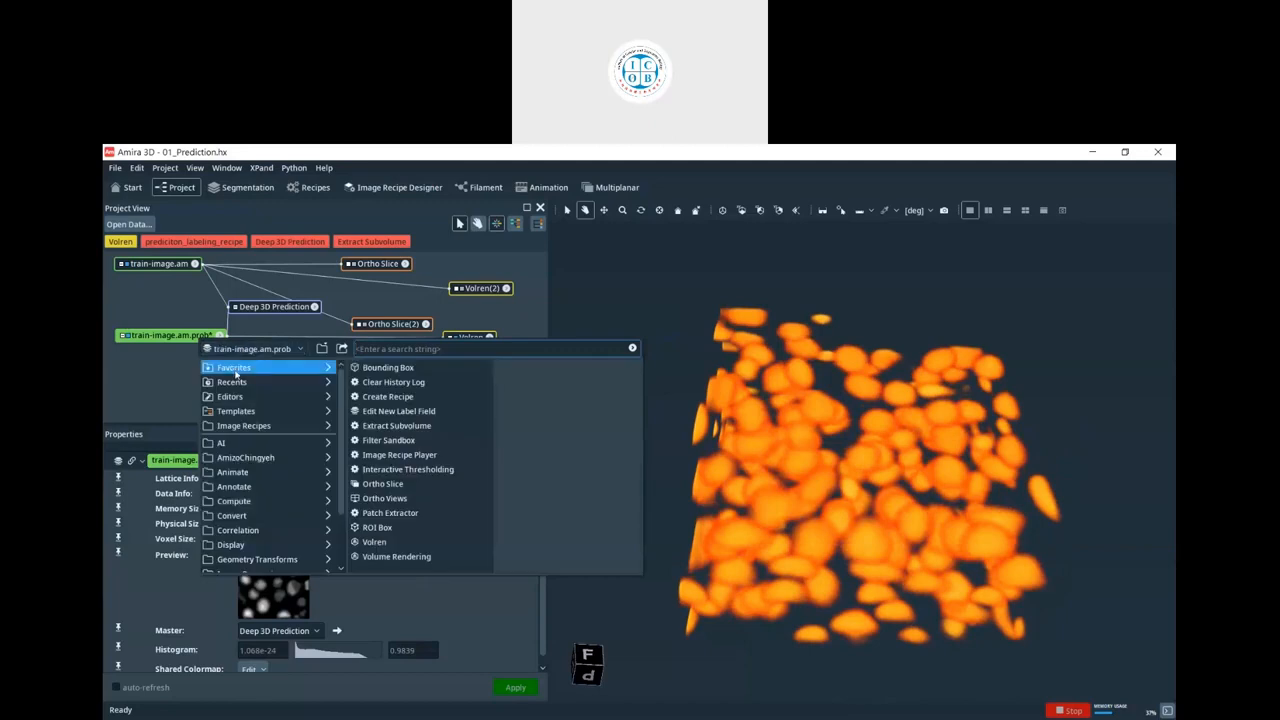
pyautogui.write('inter')
pyautogui.press('Down')
pyautogui.press('Down')
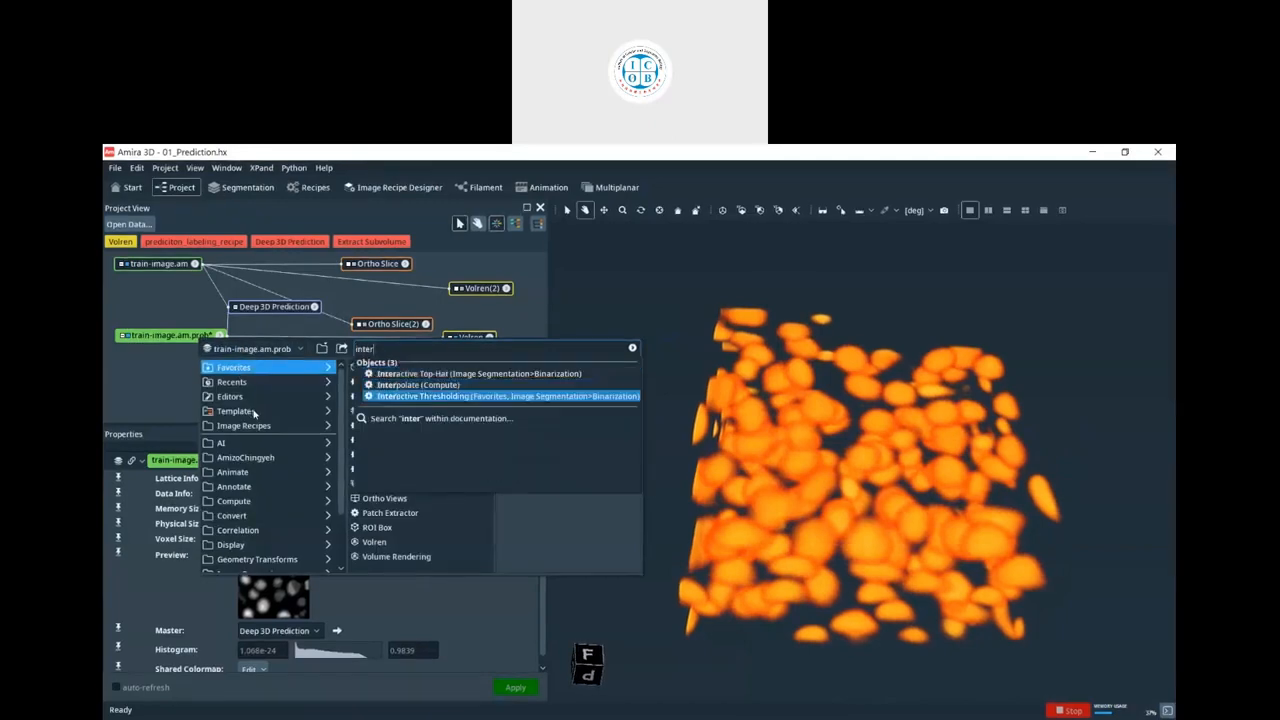
pyautogui.press('Return')
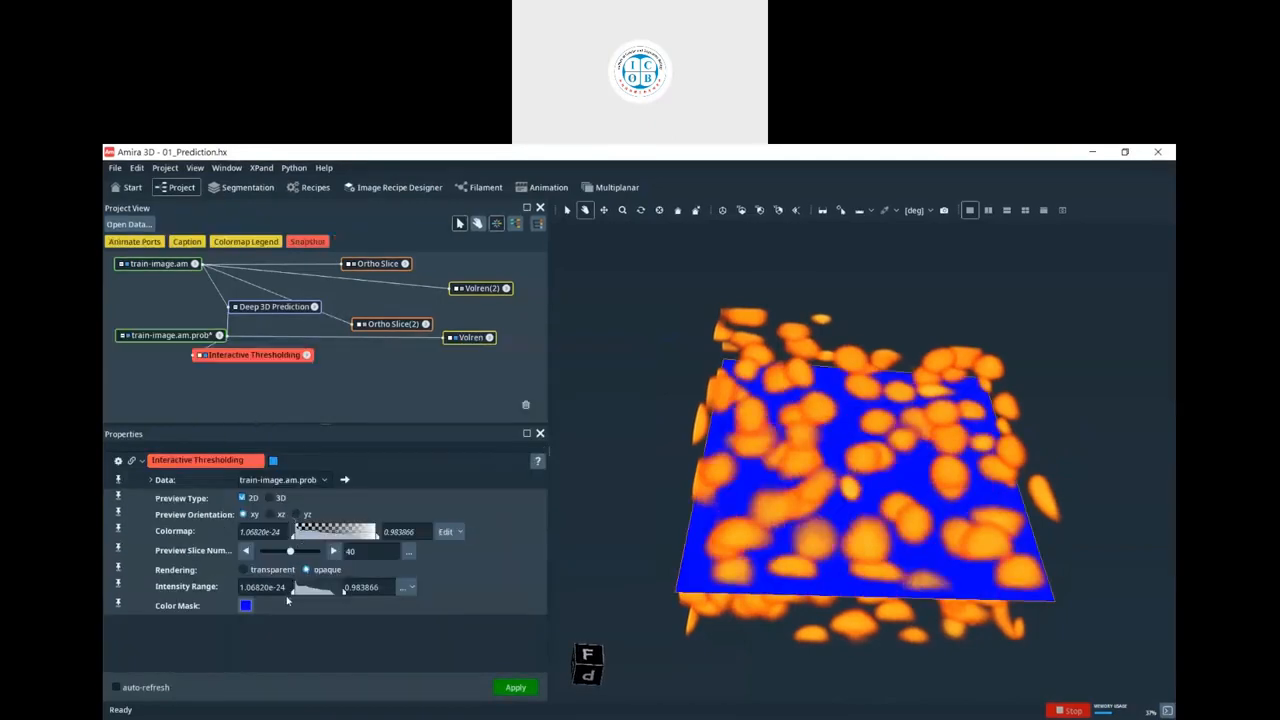
pyautogui.moveTo(288, 590); pyautogui.dragTo(325, 602)
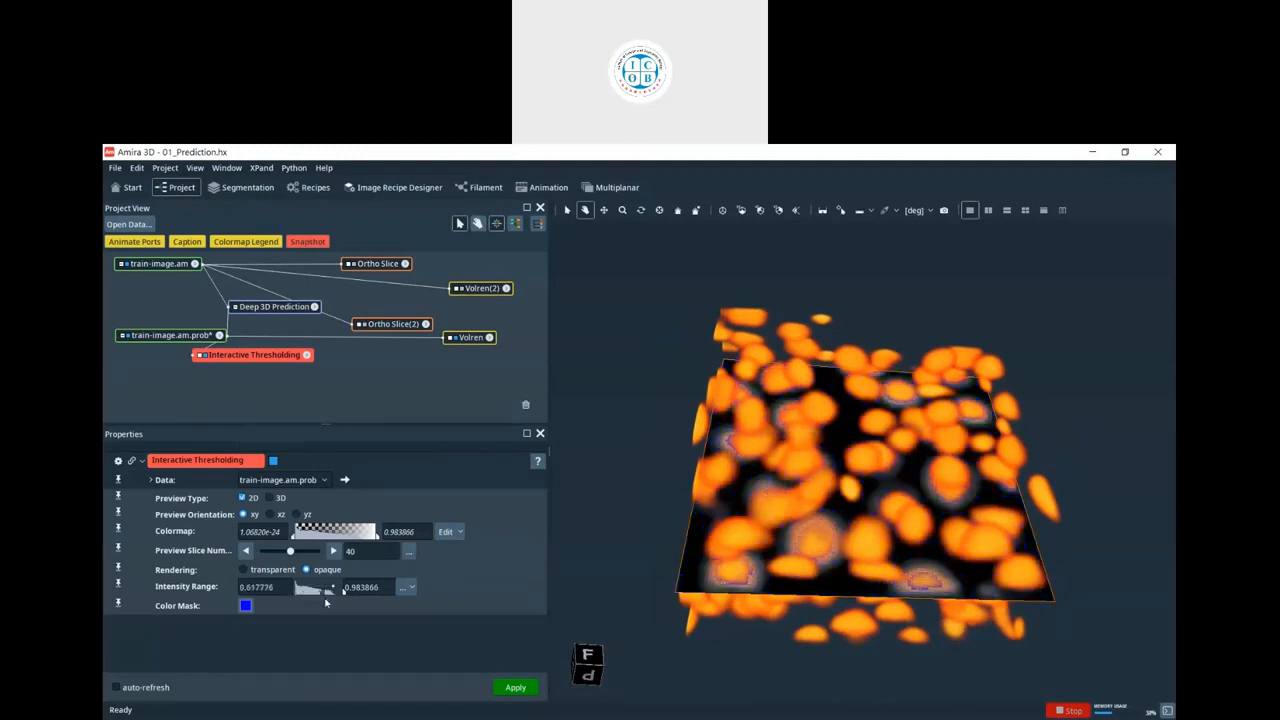
pyautogui.click(515, 687)
# - Run Labeling on train-image.am.thresholded with 3D interpretation and a neighborhood of 26
pyautogui.rightClick(214, 367)
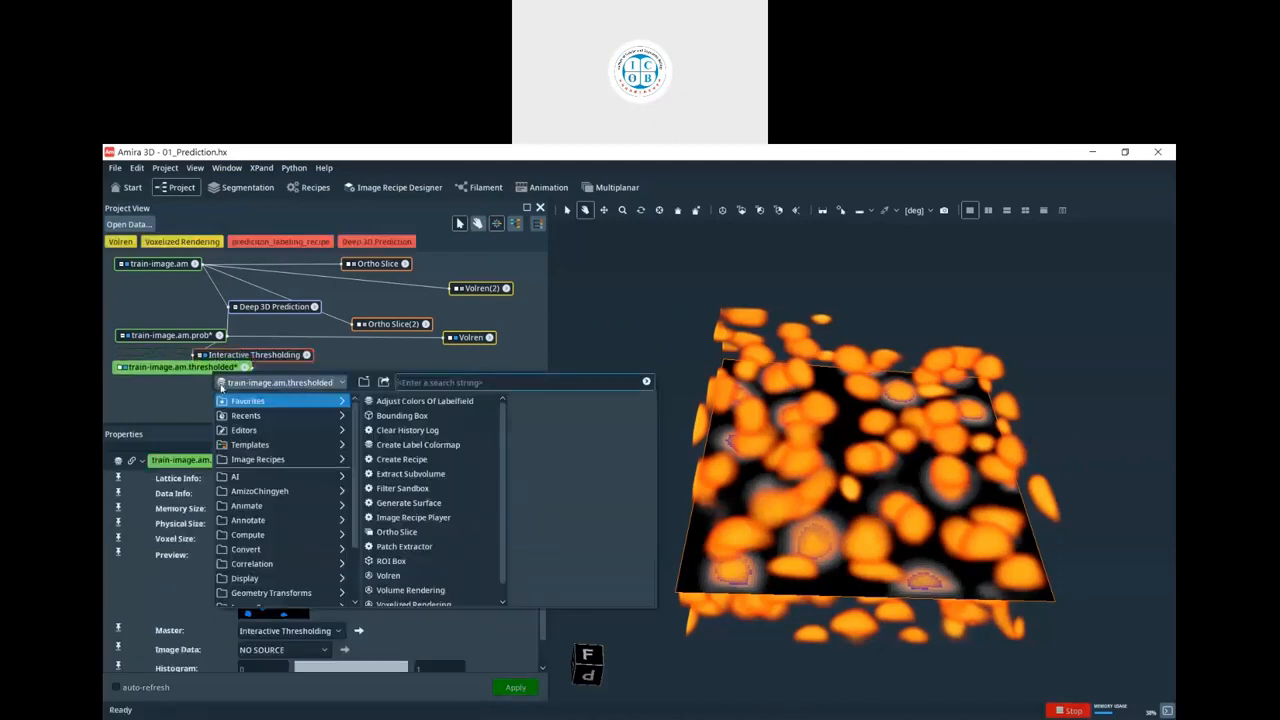
pyautogui.write('label')
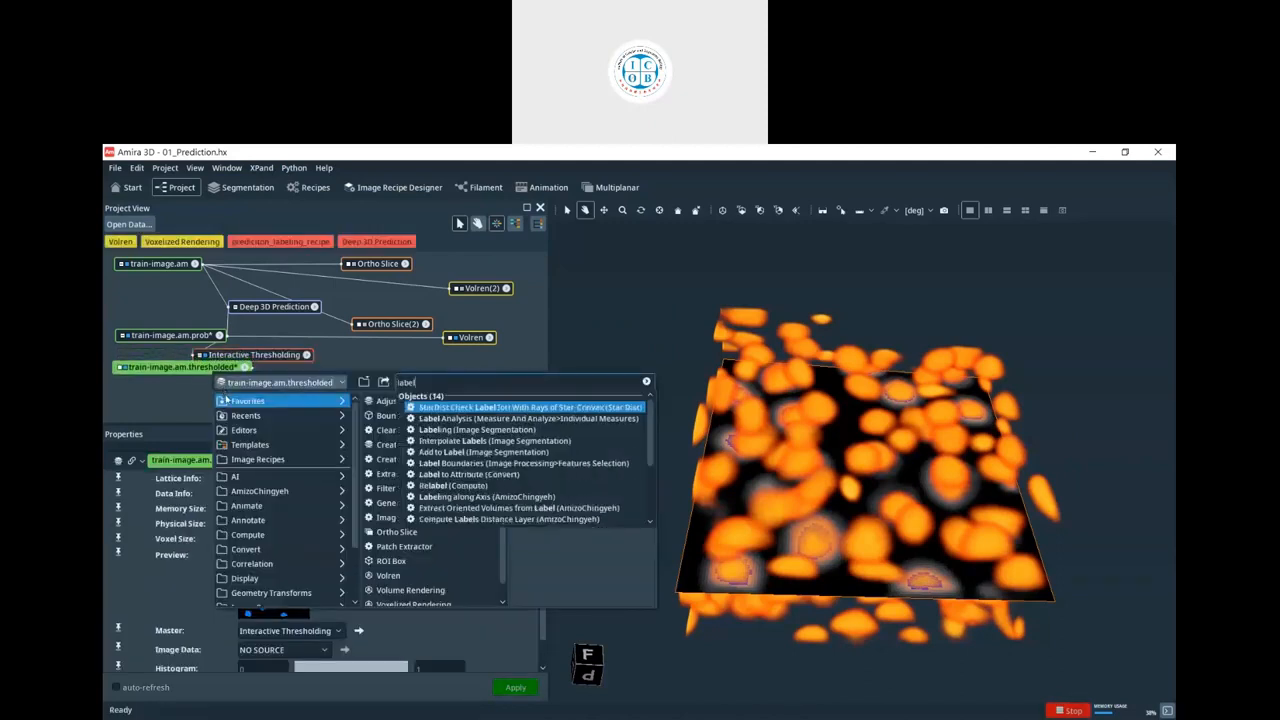
pyautogui.press('Down')
pyautogui.press('Down')
pyautogui.press('Return')
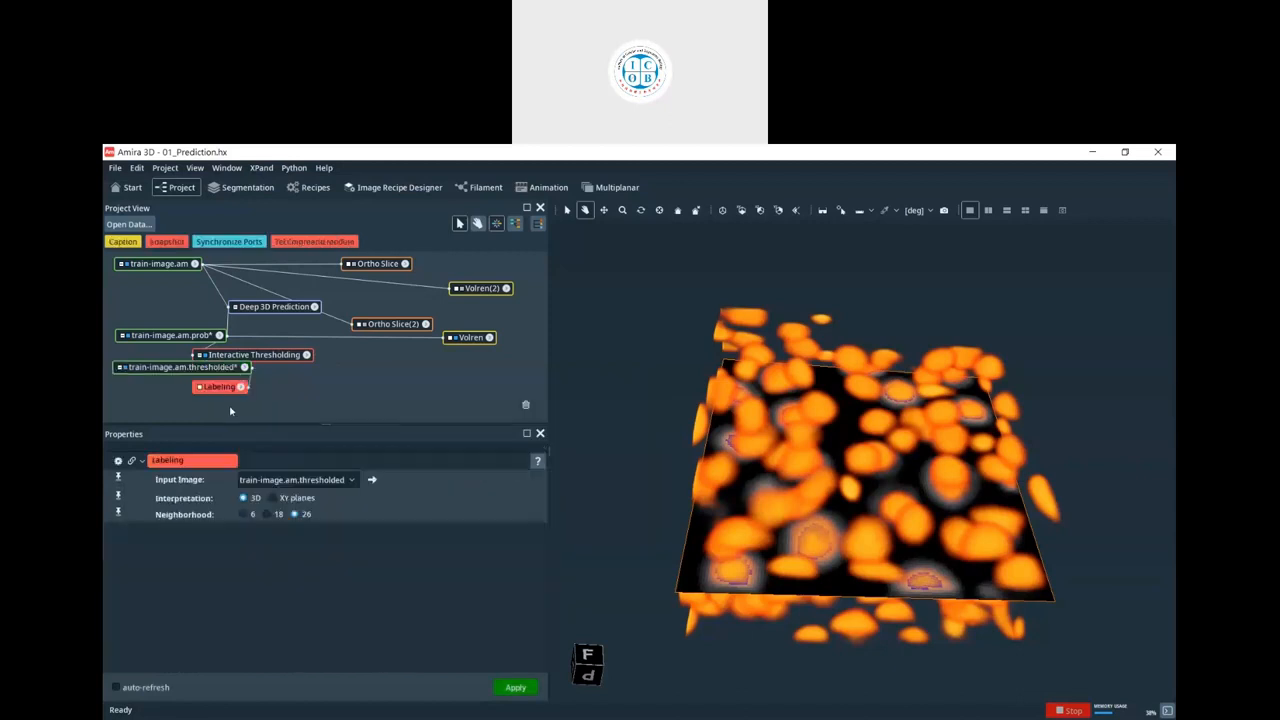
pyautogui.click(515, 687)
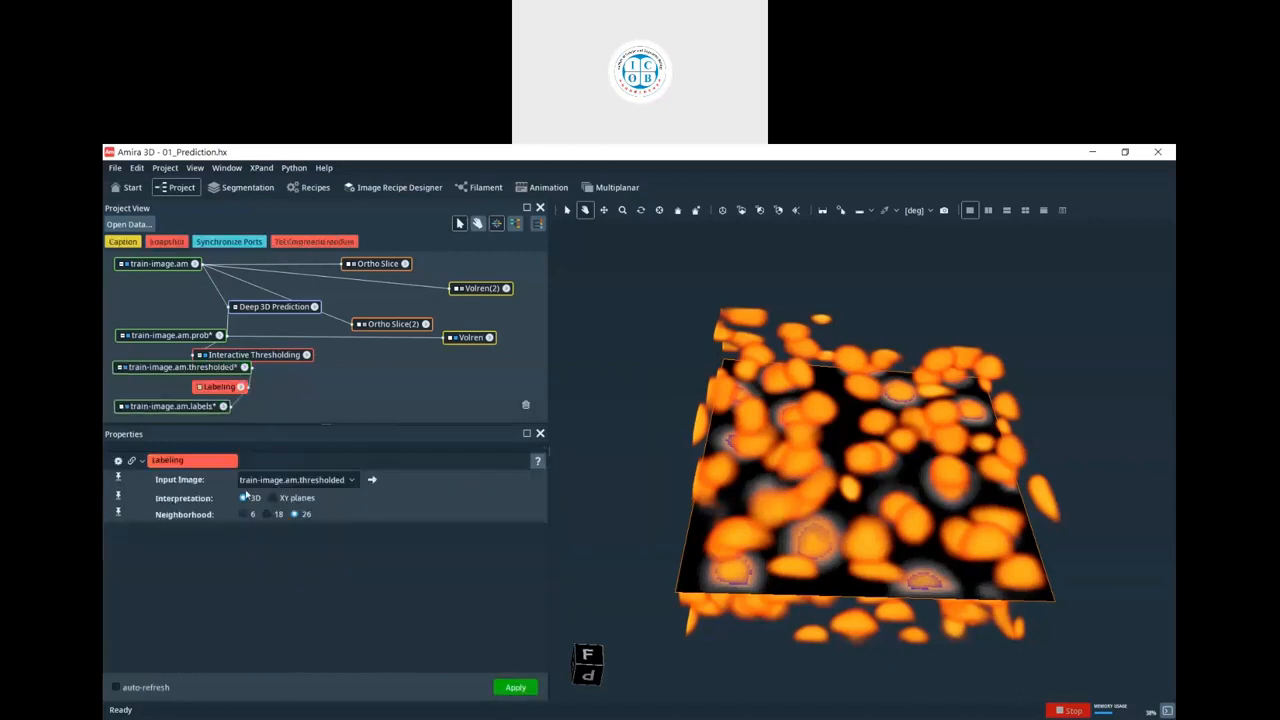
# - Attach a Voxelized Rendering to train-image.am.labels and inspect the separated nuclei from several angles
pyautogui.rightClick(151, 408)
pyautogui.click(366, 640)
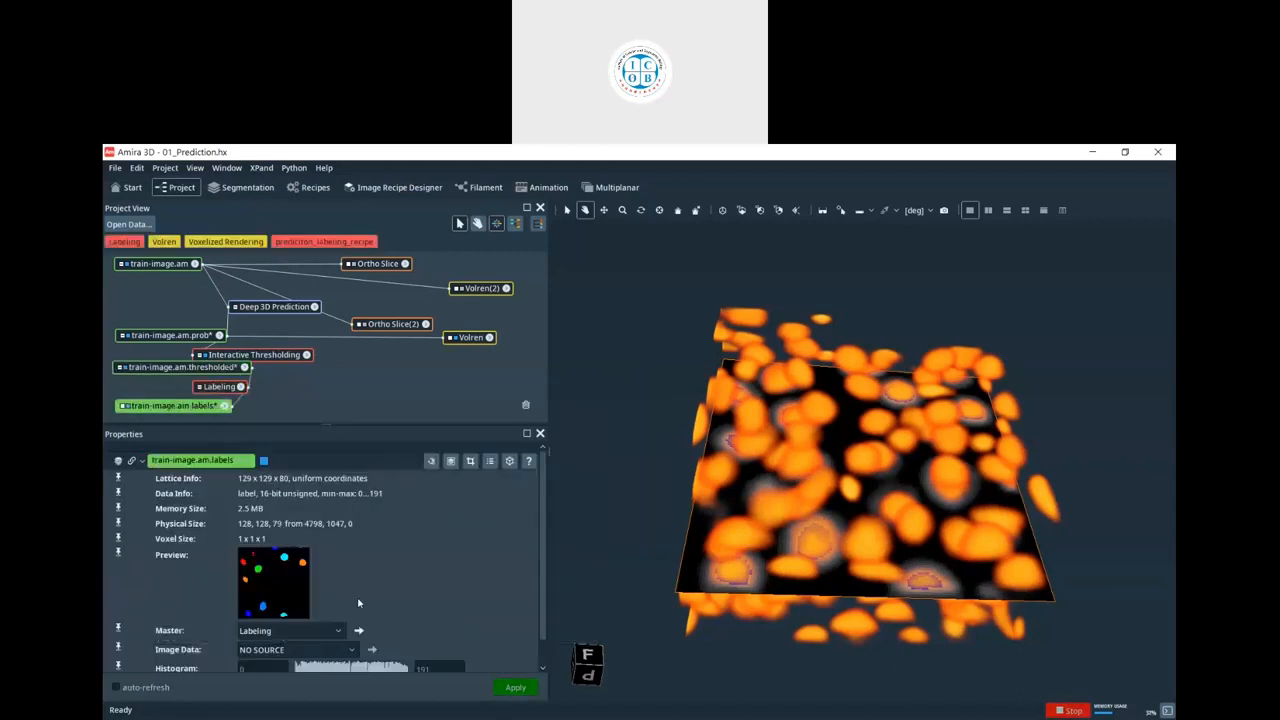
pyautogui.rightClick(199, 405)
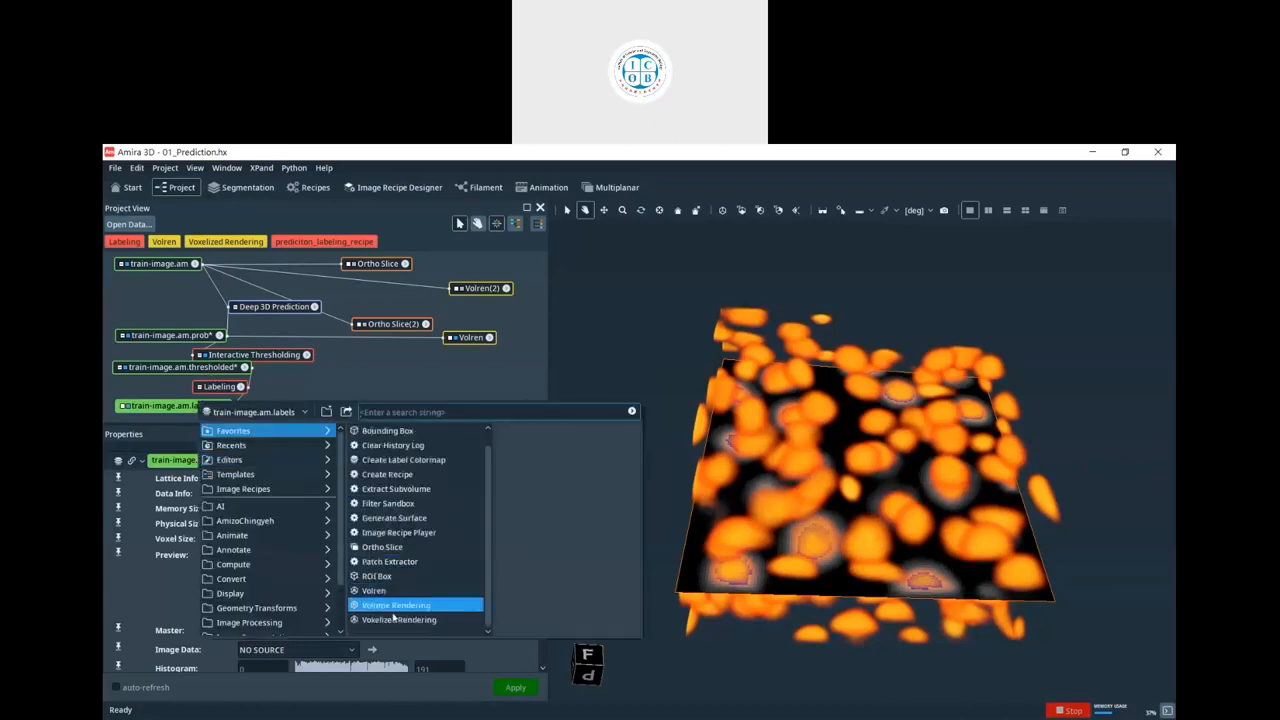
pyautogui.click(410, 604)
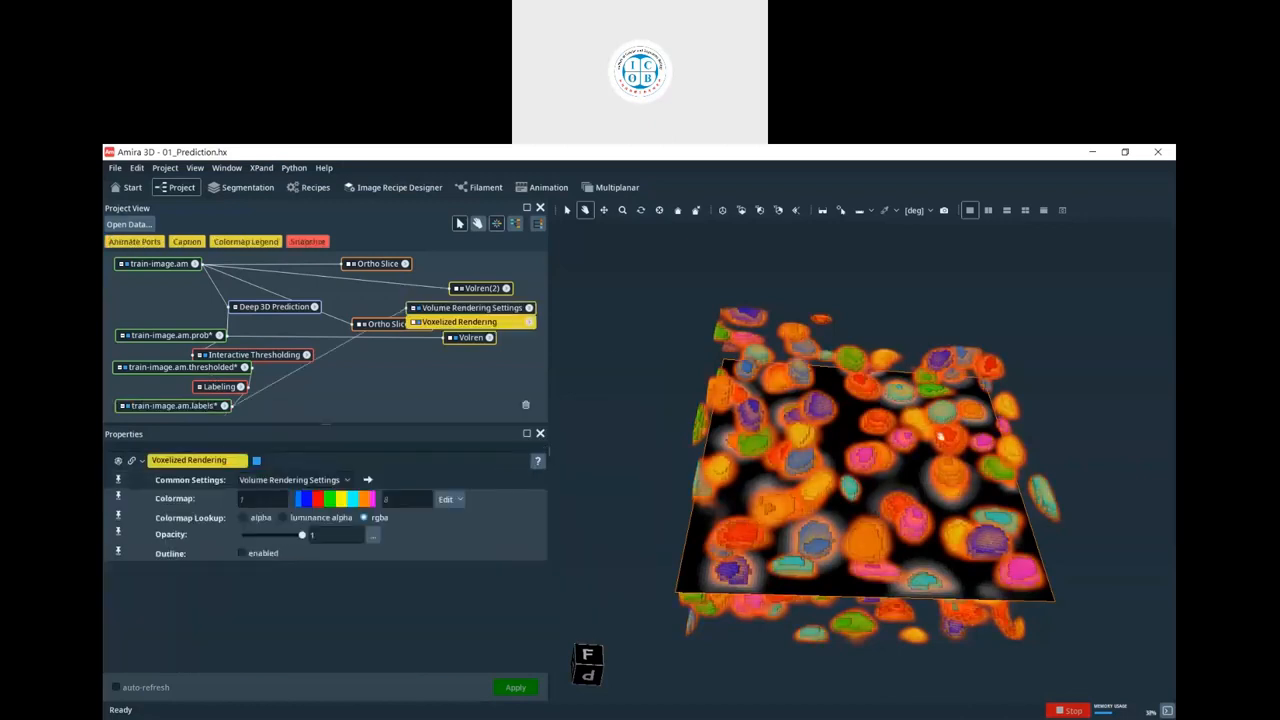
pyautogui.press('Escape')
pyautogui.press('Escape')
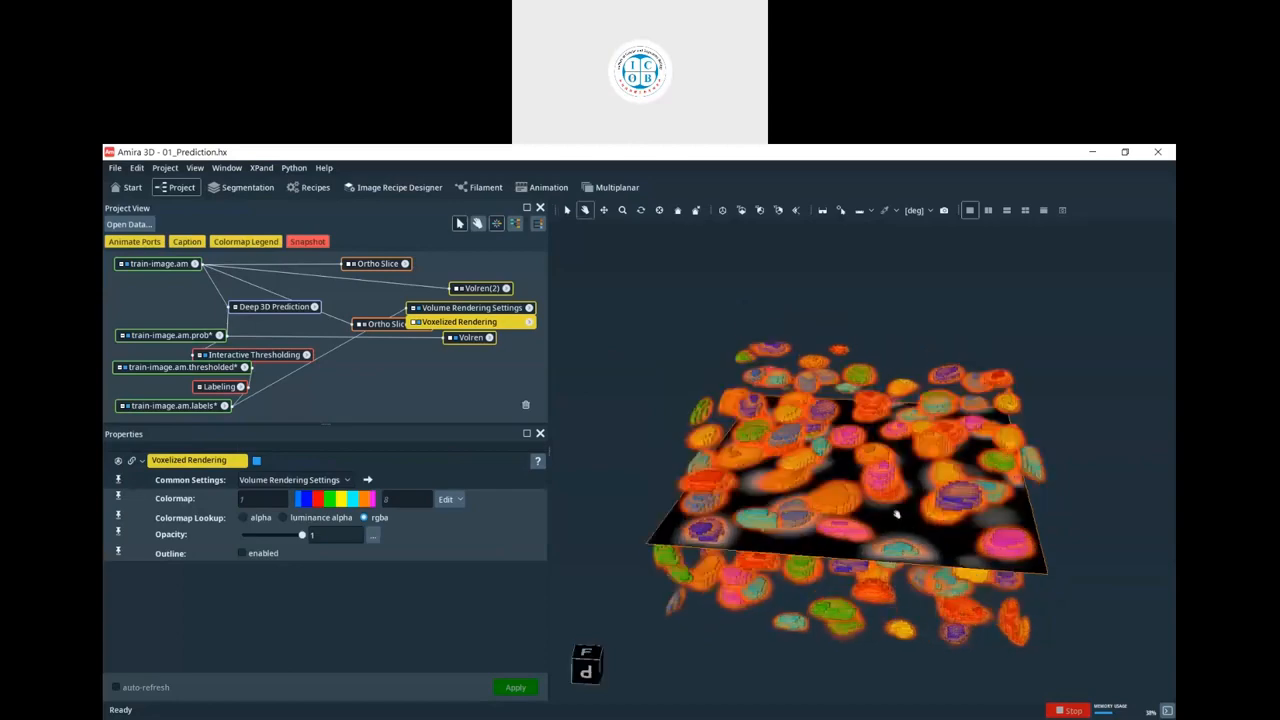
pyautogui.moveTo(897, 514); pyautogui.dragTo(571, 512)
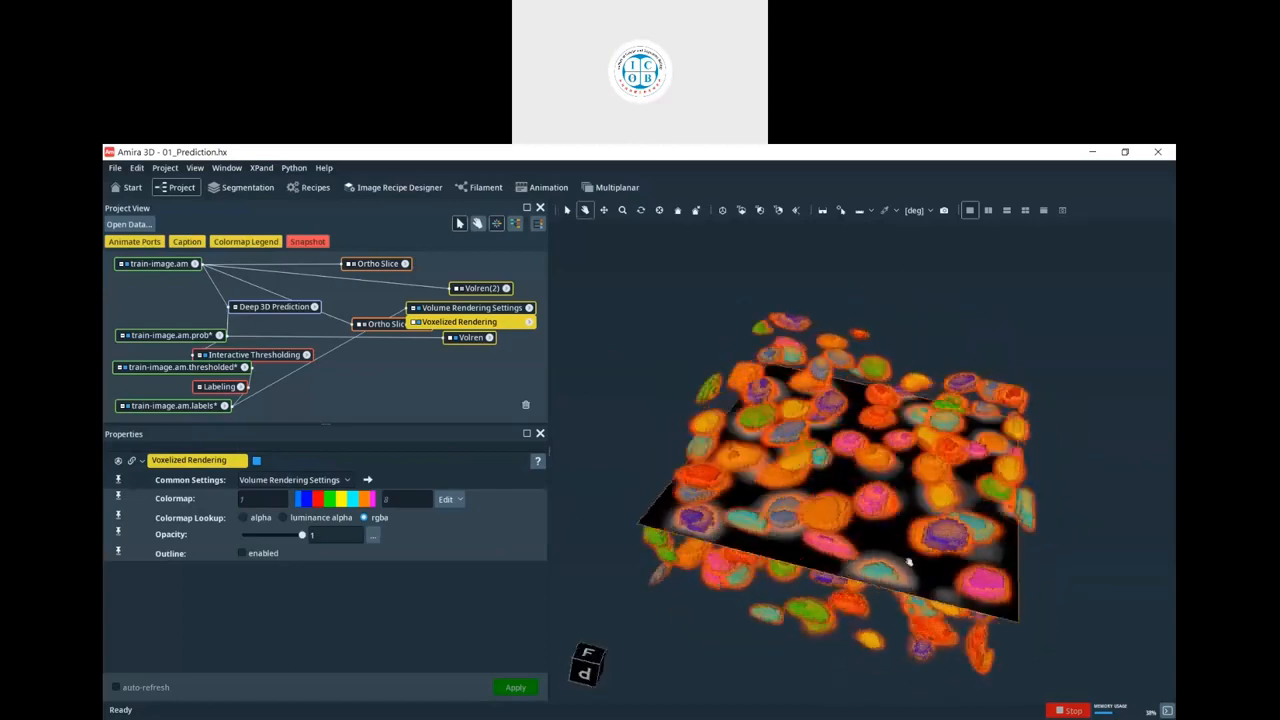
# - Attach a second Interactive Thresholding module to train-image.am.prob, with the labels' voxelized rendering modules moved below the labels object
pyautogui.moveTo(458, 322); pyautogui.dragTo(235, 408)
pyautogui.scroll(2, 278, 308)
pyautogui.click(190, 313)
pyautogui.rightClick(192, 314)
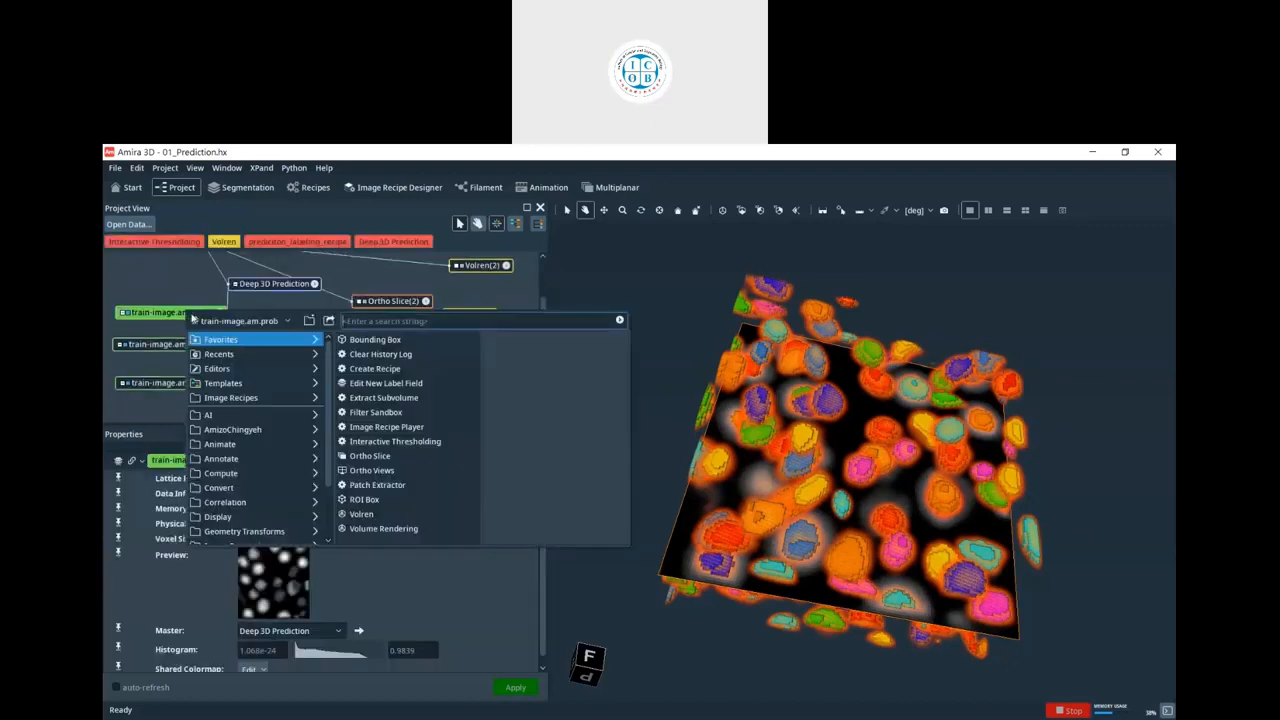
pyautogui.write('intera')
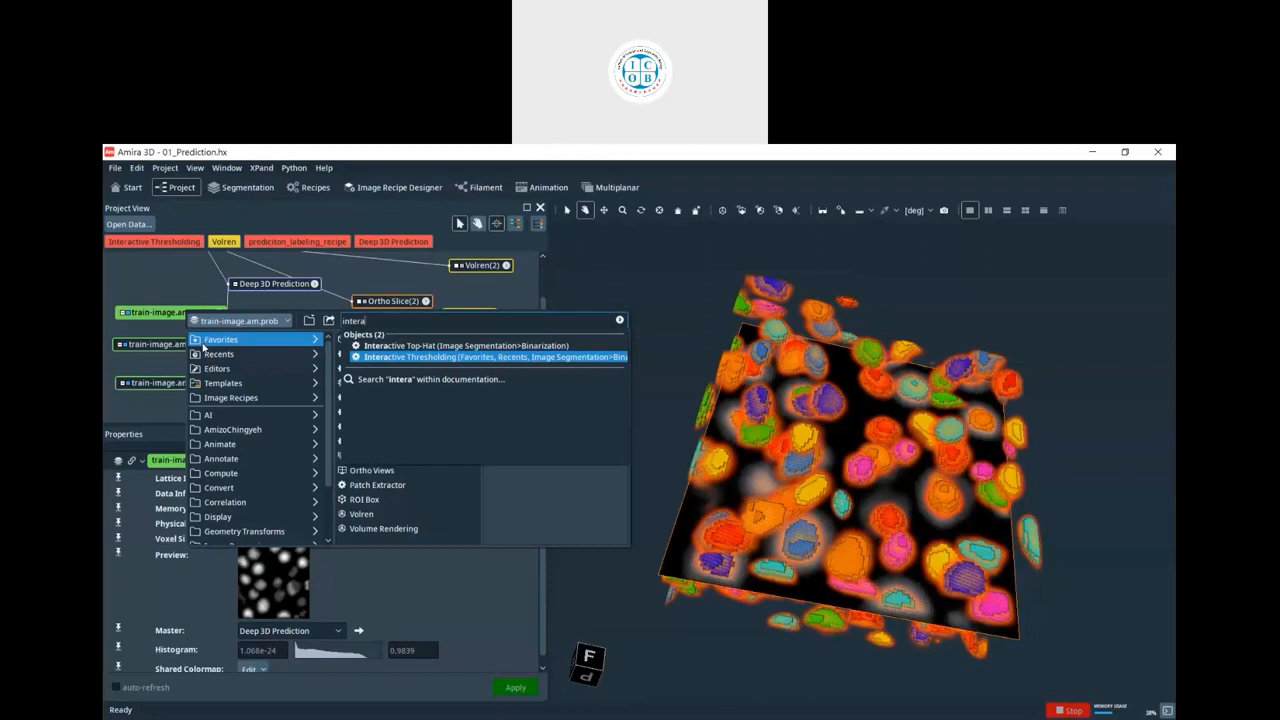
pyautogui.click(488, 357)
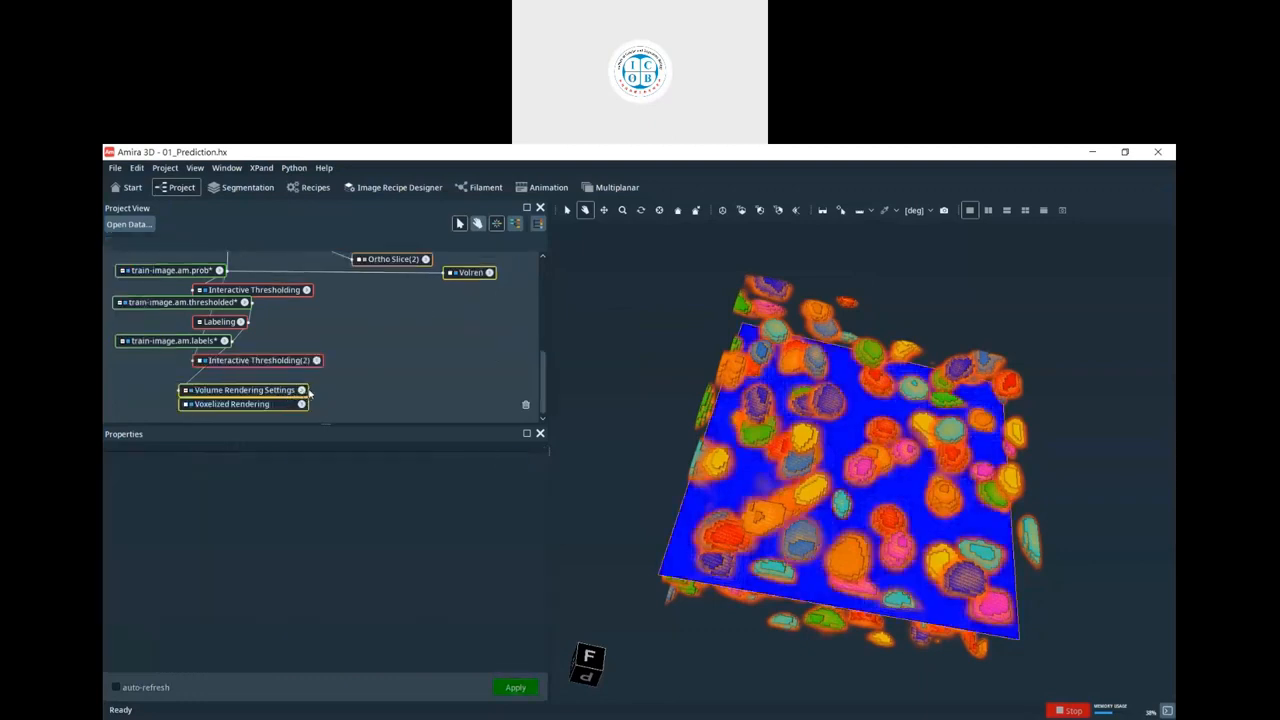
# - Show the Ortho Slice of train-image.am and hide the Volren of train-image.am.prob and the thresholding preview
pyautogui.scroll(3, 180, 282)
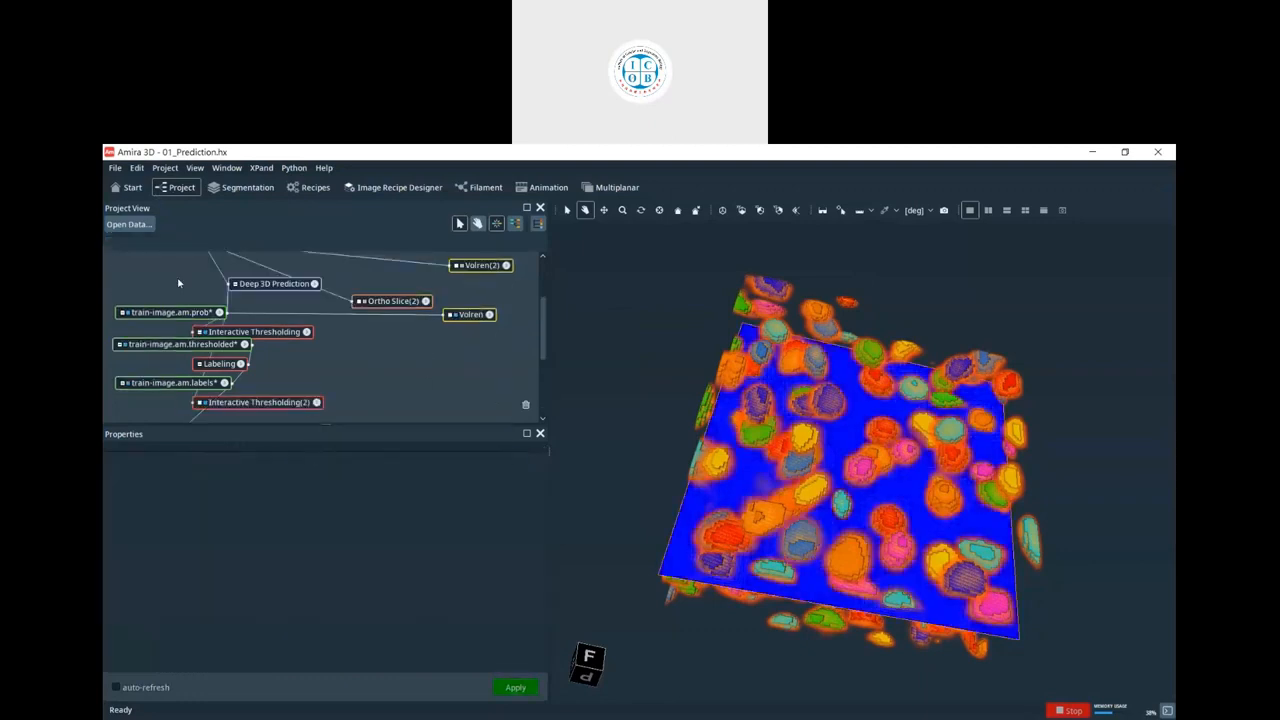
pyautogui.click(180, 271)
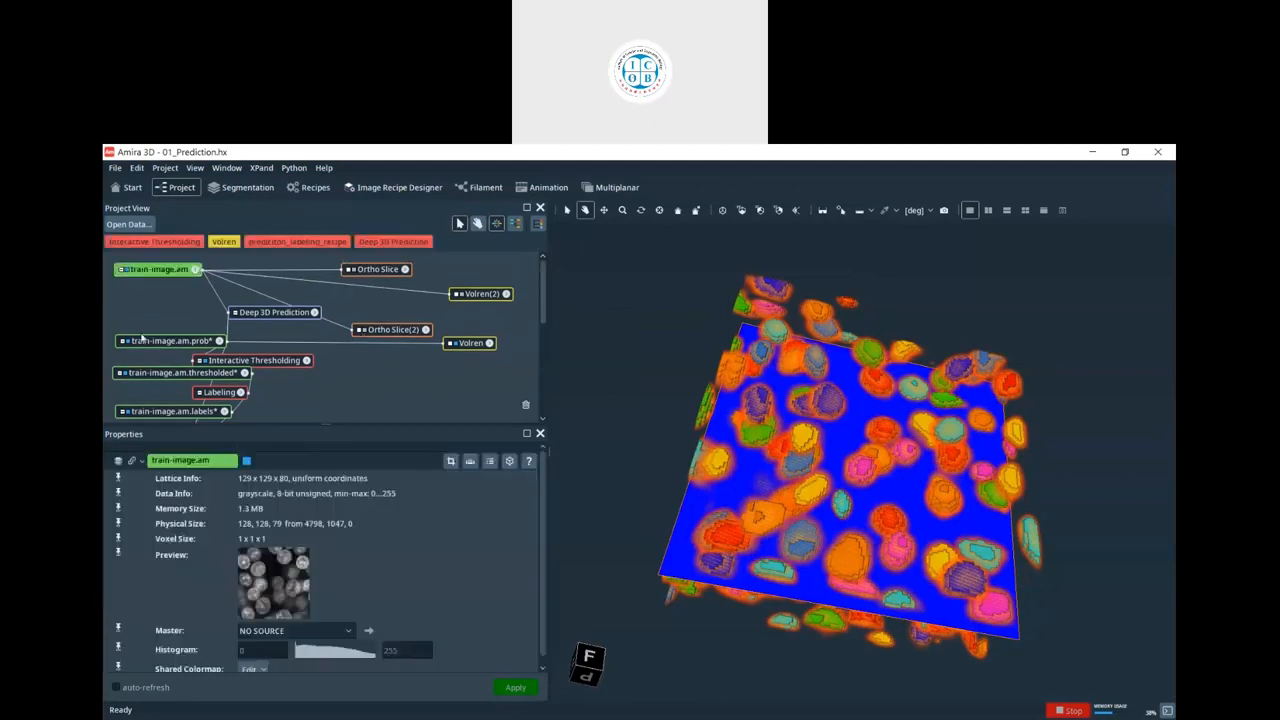
pyautogui.click(355, 270)
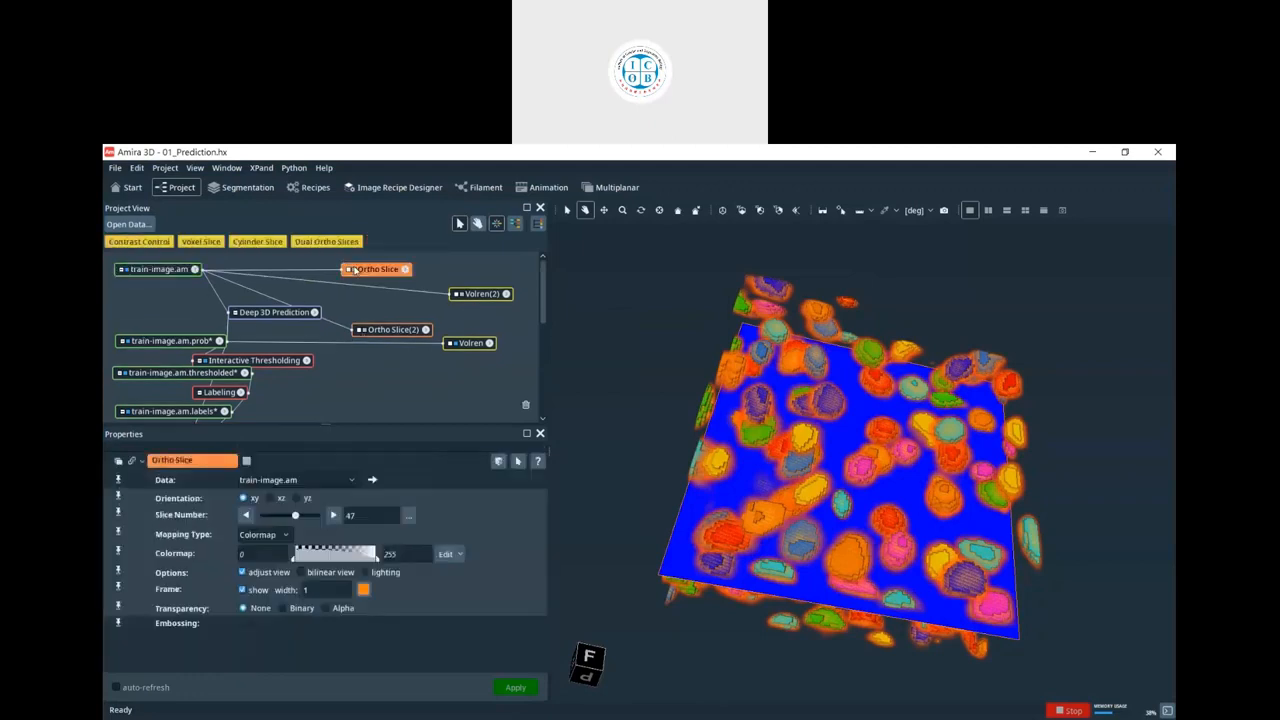
pyautogui.click(457, 344)
pyautogui.scroll(-2, 335, 355)
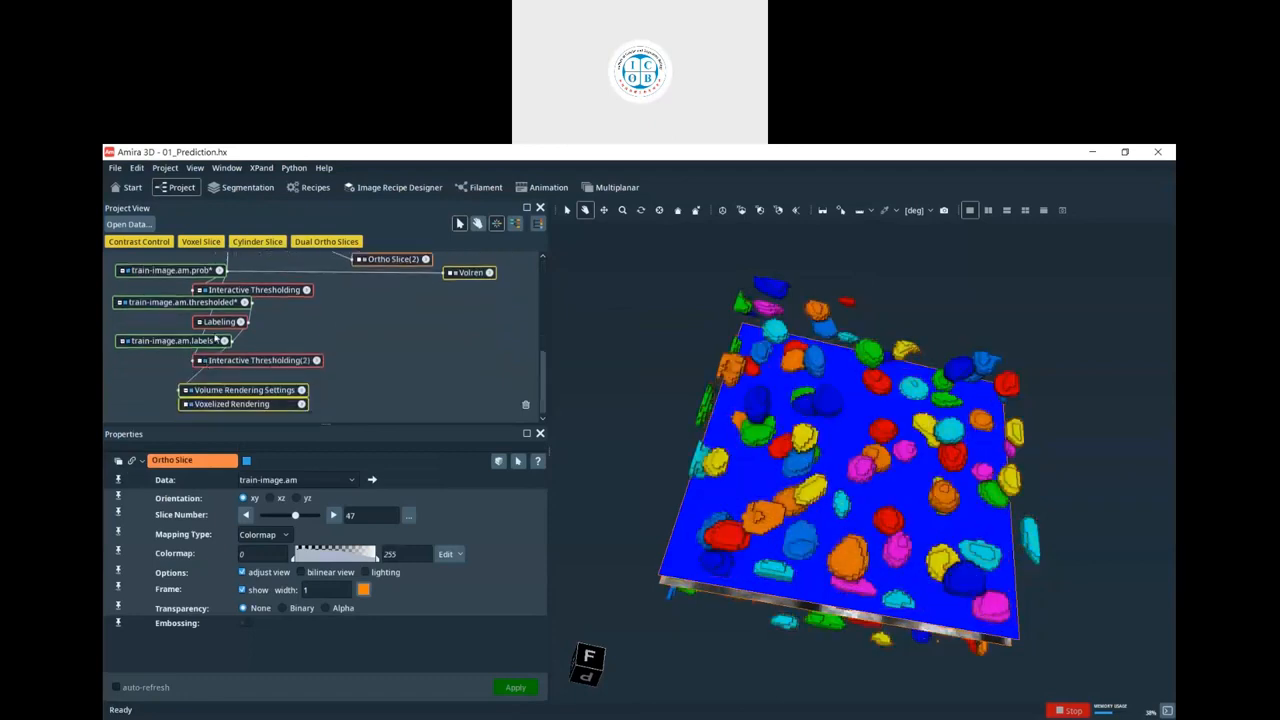
pyautogui.click(205, 361)
pyautogui.click(205, 290)
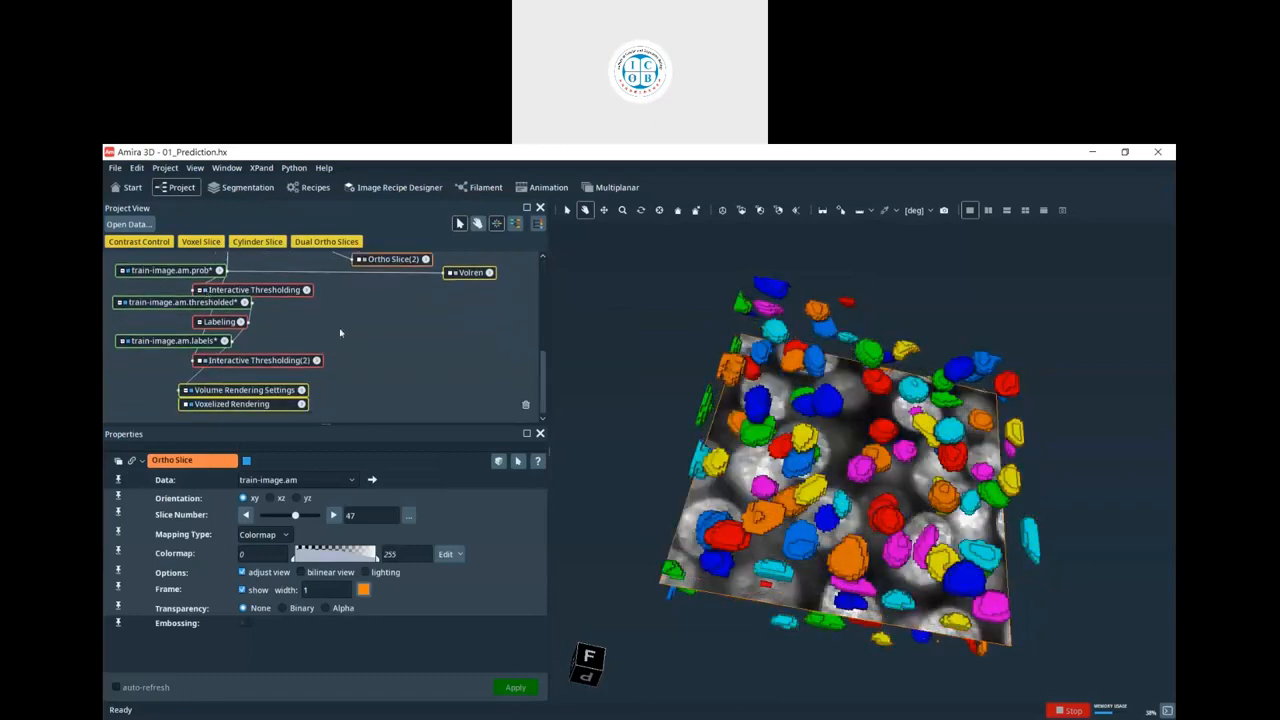
# - Show Ortho Slice(2) in the xz orientation at slice 42 and hide the labels' voxelized rendering
pyautogui.scroll(2, 340, 332)
pyautogui.click(366, 330)
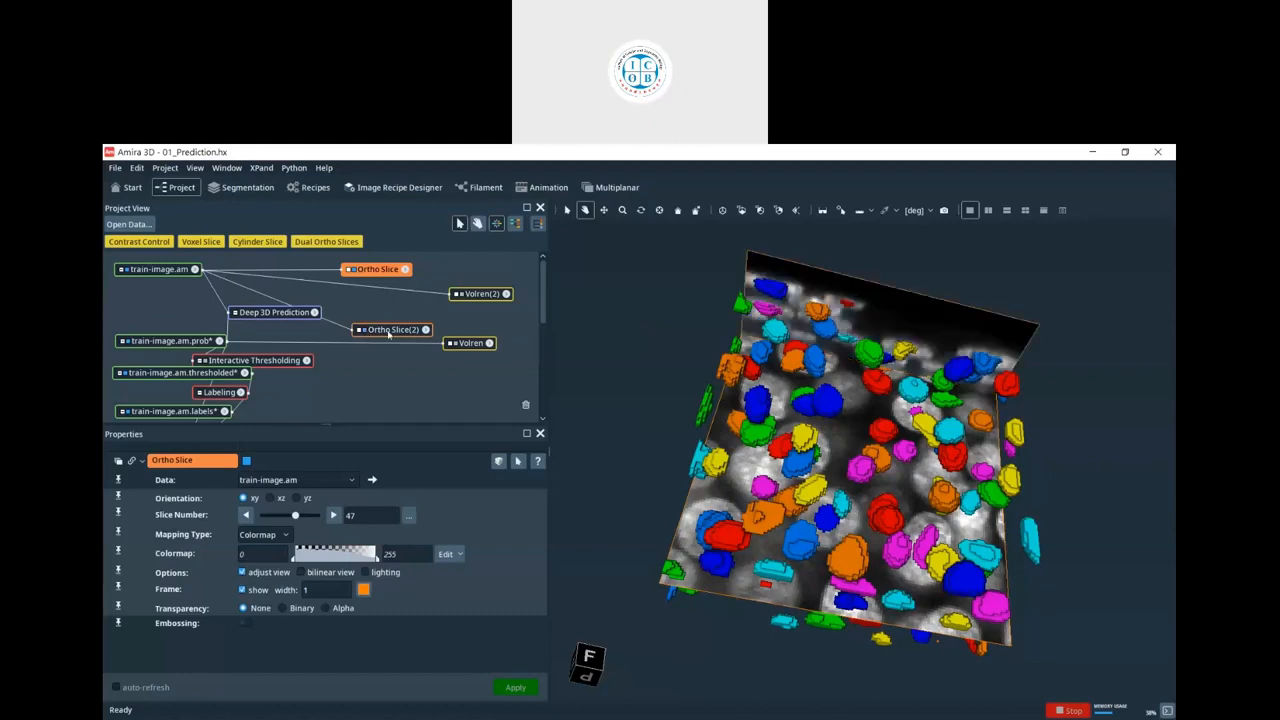
pyautogui.moveTo(389, 331); pyautogui.dragTo(361, 292)
pyautogui.scroll(-1, 253, 349)
pyautogui.scroll(-1, 253, 350)
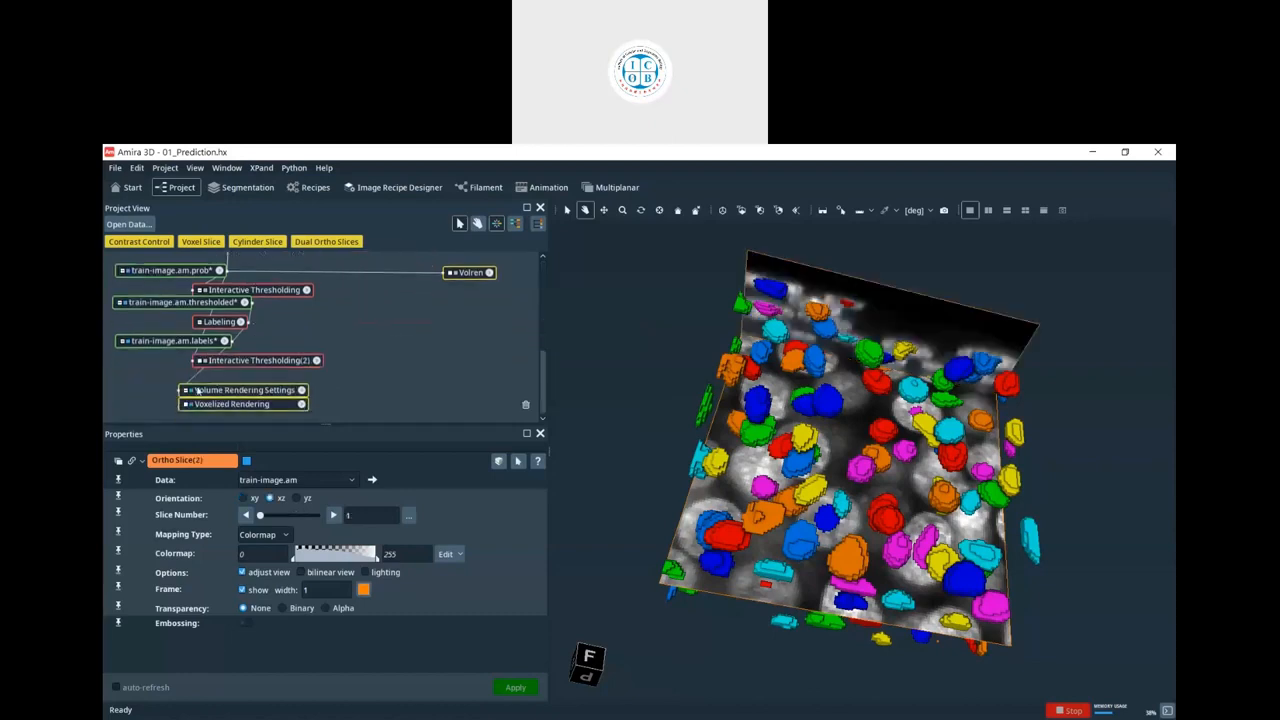
pyautogui.click(192, 391)
pyautogui.moveTo(937, 421); pyautogui.dragTo(893, 405)
pyautogui.press('Escape')
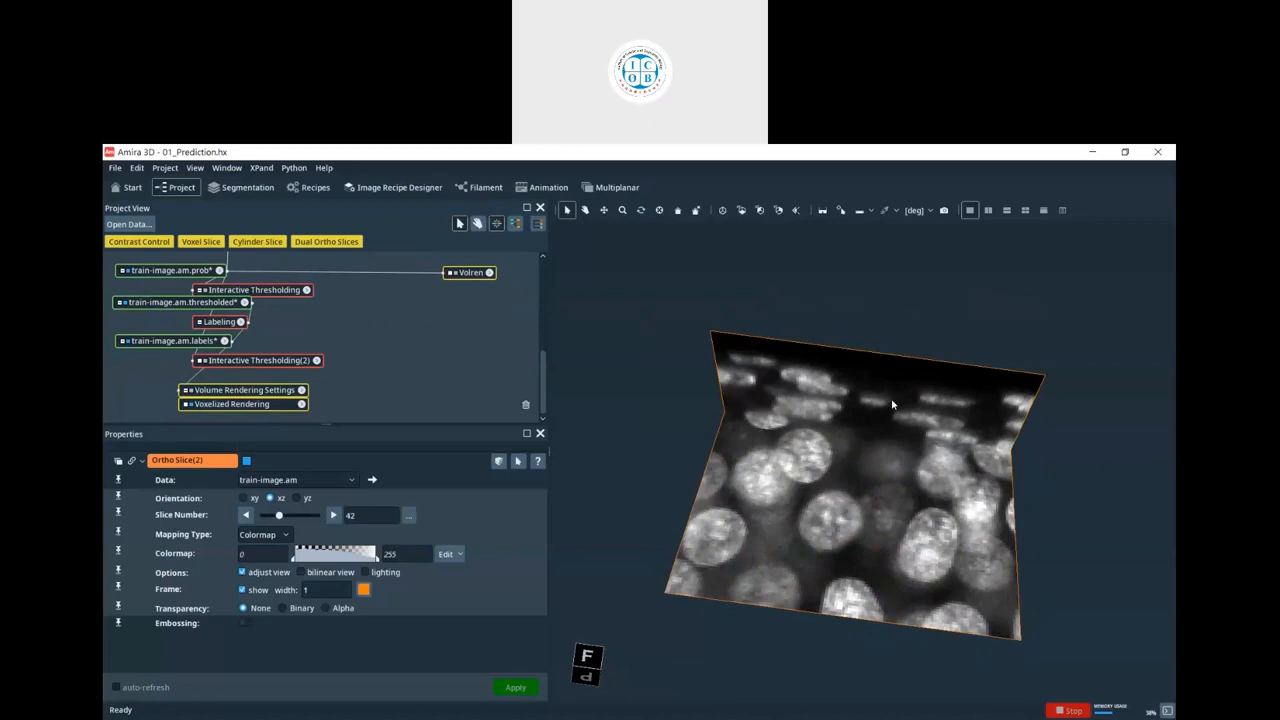
# - Measure the thickness of a flattened nucleus on the xz slice with a Line measurement and review train-image.am's voxel information
pyautogui.scroll(4, 330, 340)
pyautogui.click(155, 270)
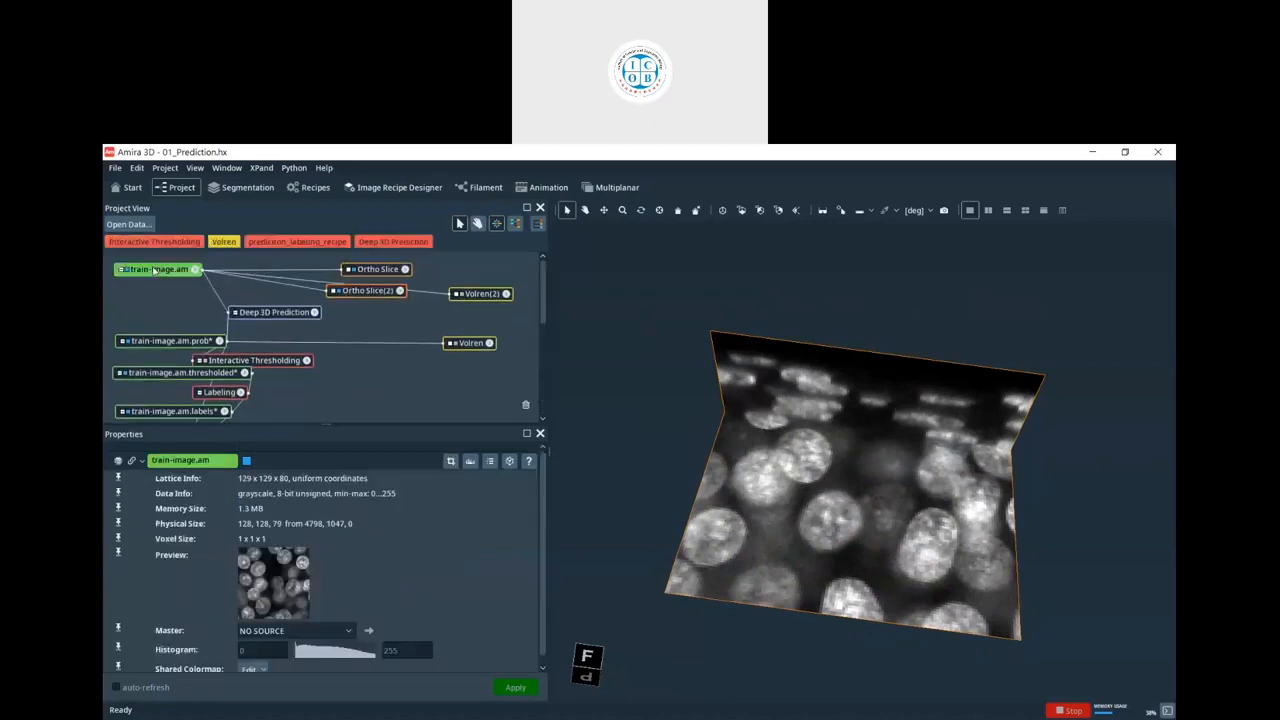
pyautogui.moveTo(155, 270); pyautogui.dragTo(165, 279)
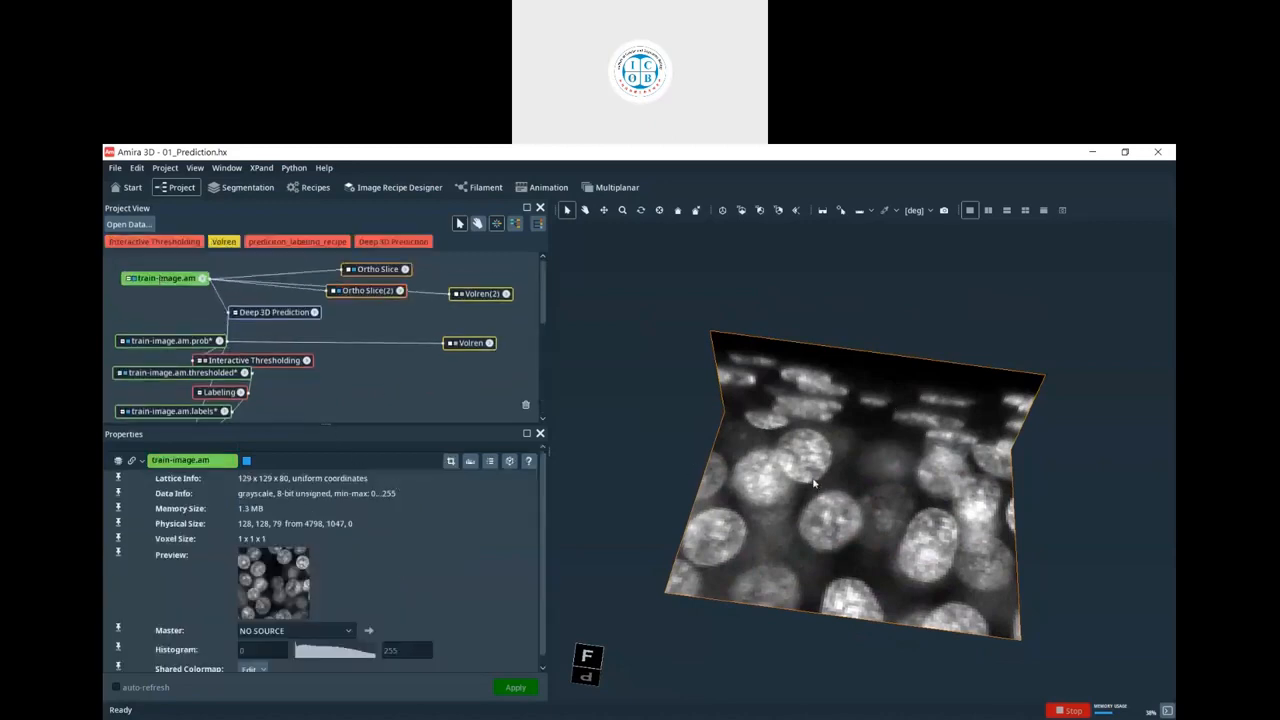
pyautogui.press('Escape')
pyautogui.moveTo(848, 467); pyautogui.dragTo(841, 401)
pyautogui.scroll(5, 872, 375)
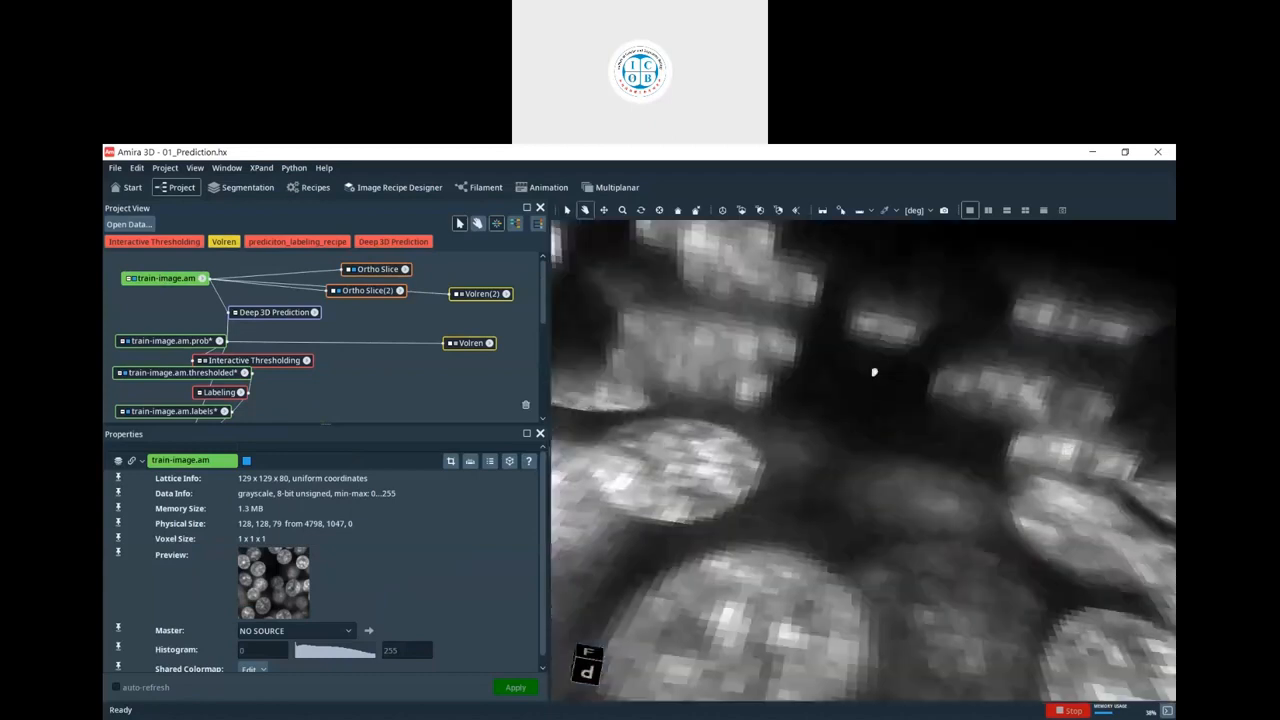
pyautogui.click(872, 211)
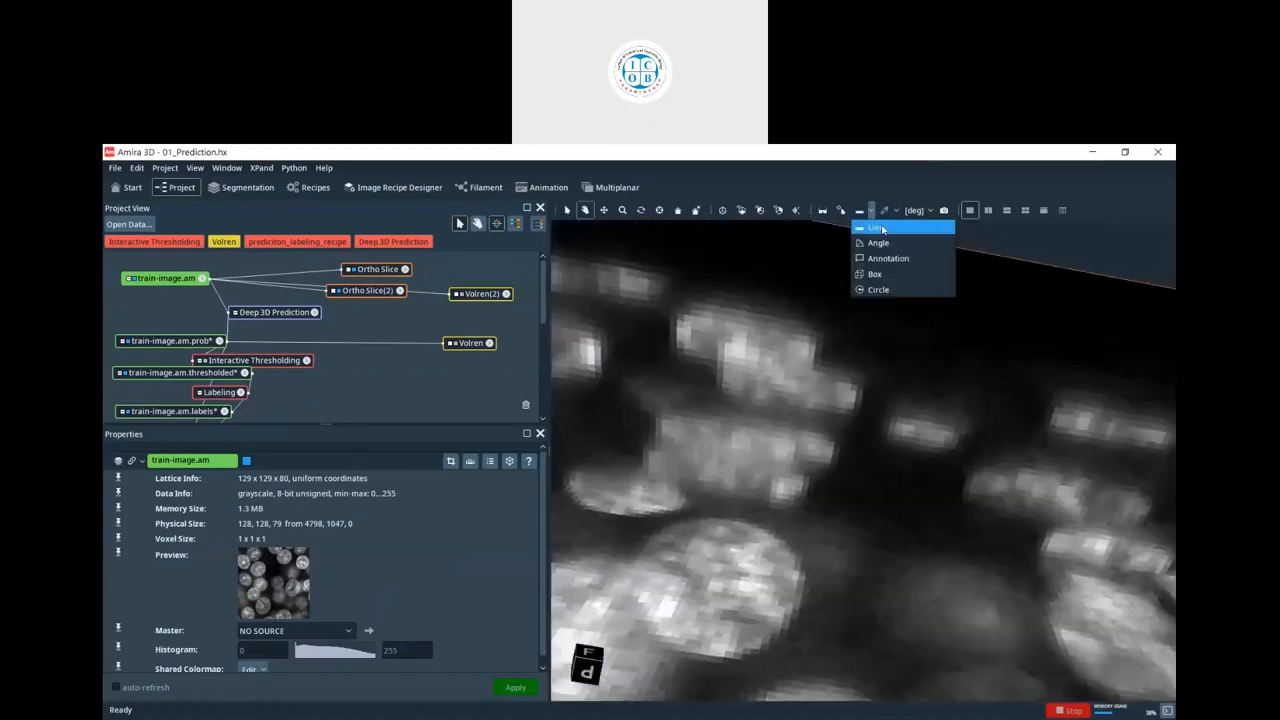
pyautogui.click(882, 229)
pyautogui.click(790, 368)
pyautogui.click(790, 408)
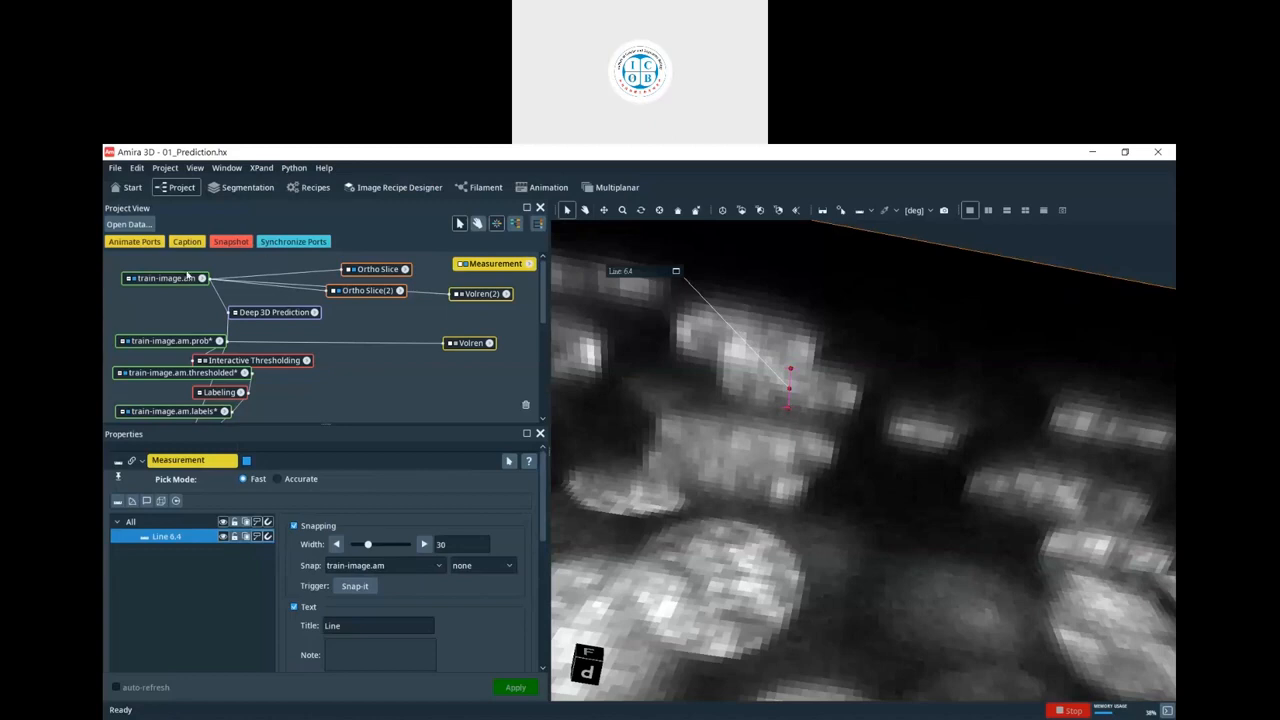
pyautogui.click(172, 284)
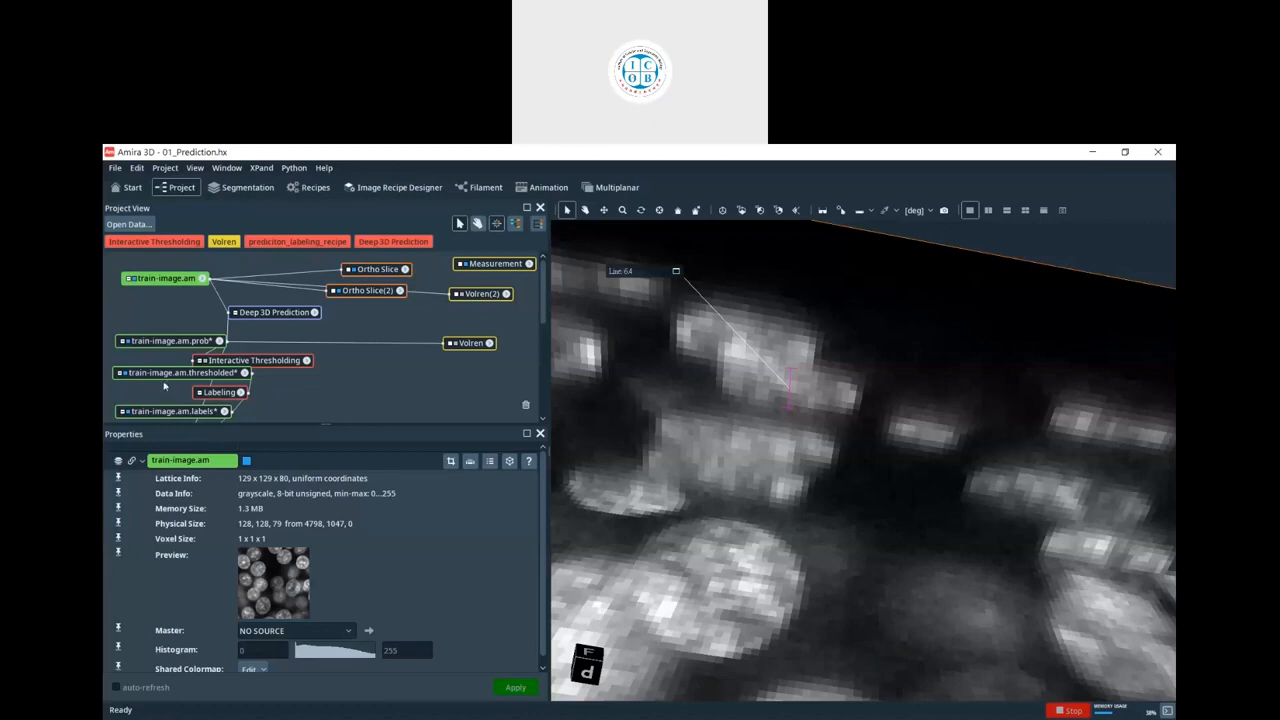
# - Show the voxelized rendering of train-image.am.labels again and place its modules beneath the labels object
pyautogui.scroll(-3, 166, 385)
pyautogui.moveTo(258, 398); pyautogui.dragTo(158, 381)
pyautogui.scroll(2, 408, 354)
pyautogui.scroll(2, 282, 348)
pyautogui.scroll(-3, 266, 370)
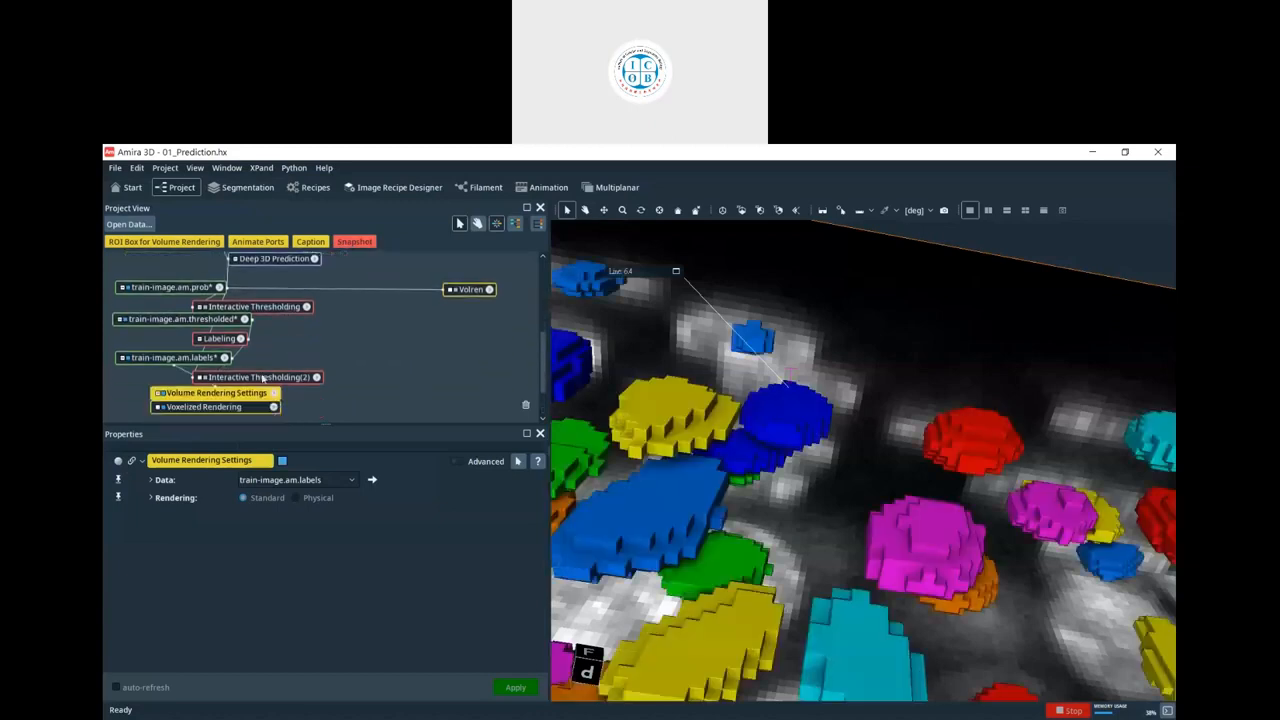
# - Apply Interactive Thresholding(2) to train-image.am.prob with an intensity range of 0.168189 to 0.983866
pyautogui.moveTo(262, 376); pyautogui.dragTo(372, 307)
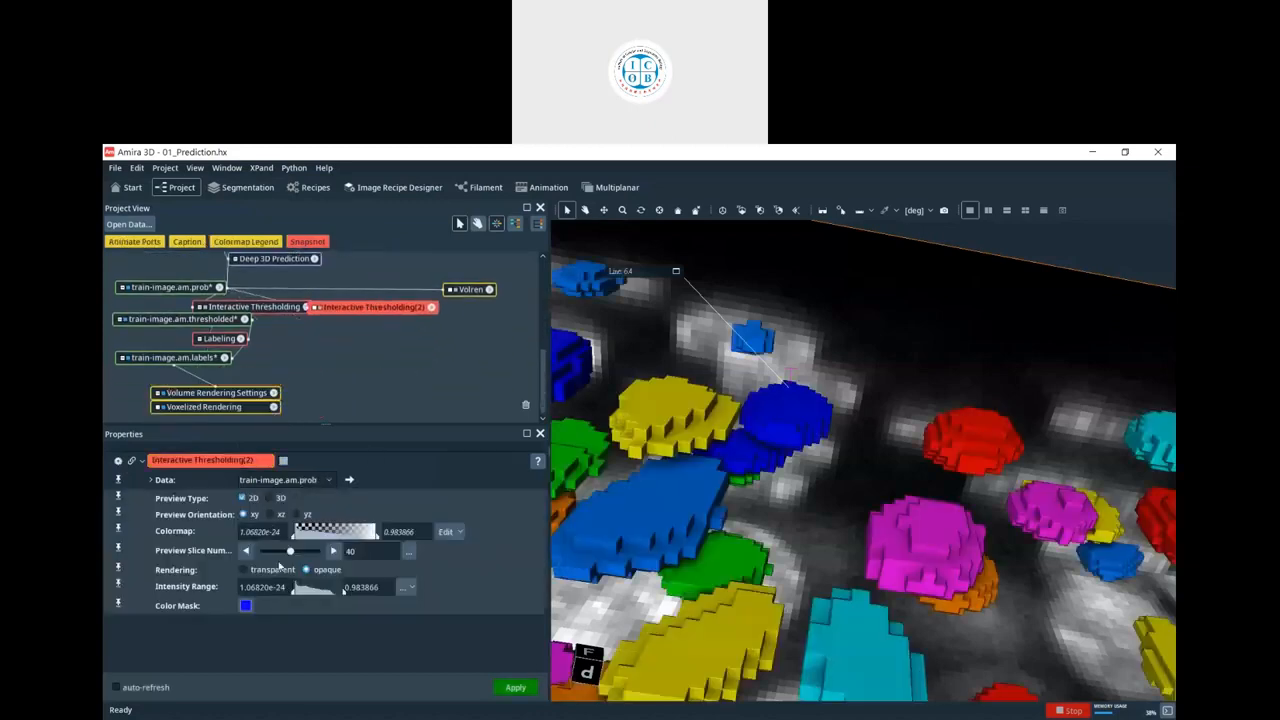
pyautogui.click(318, 308)
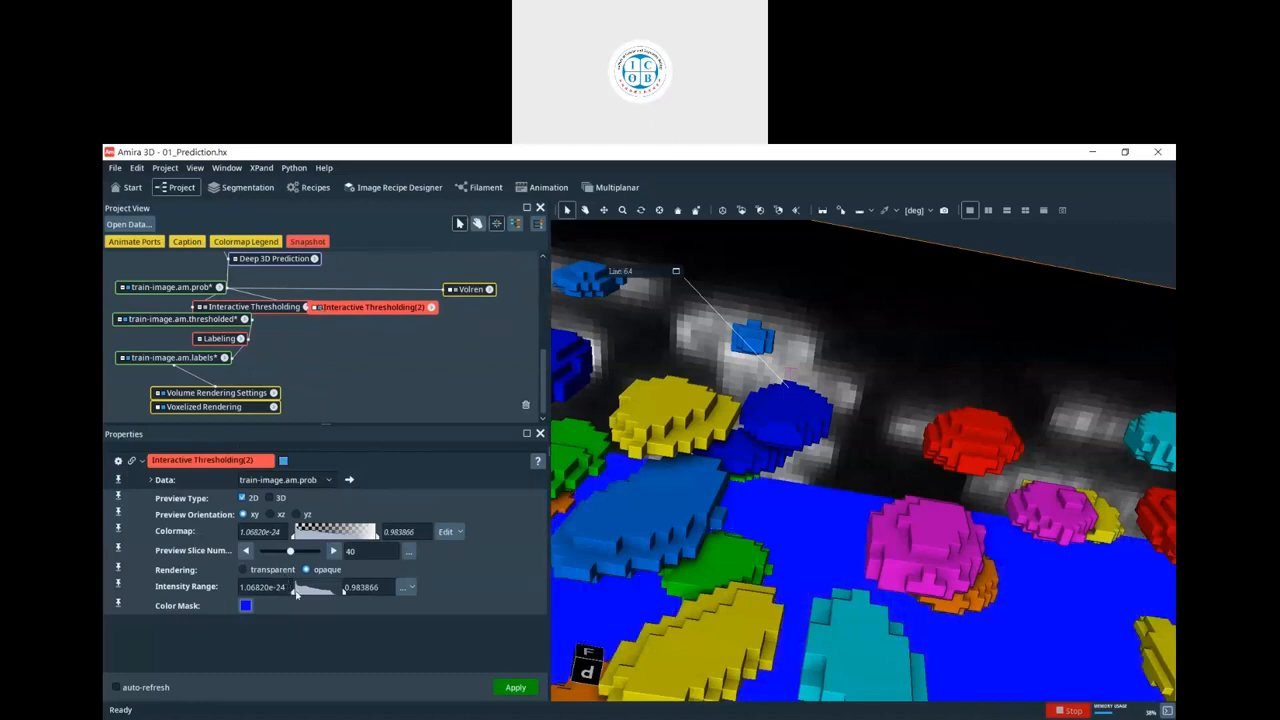
pyautogui.moveTo(296, 594); pyautogui.dragTo(302, 598)
pyautogui.click(508, 687)
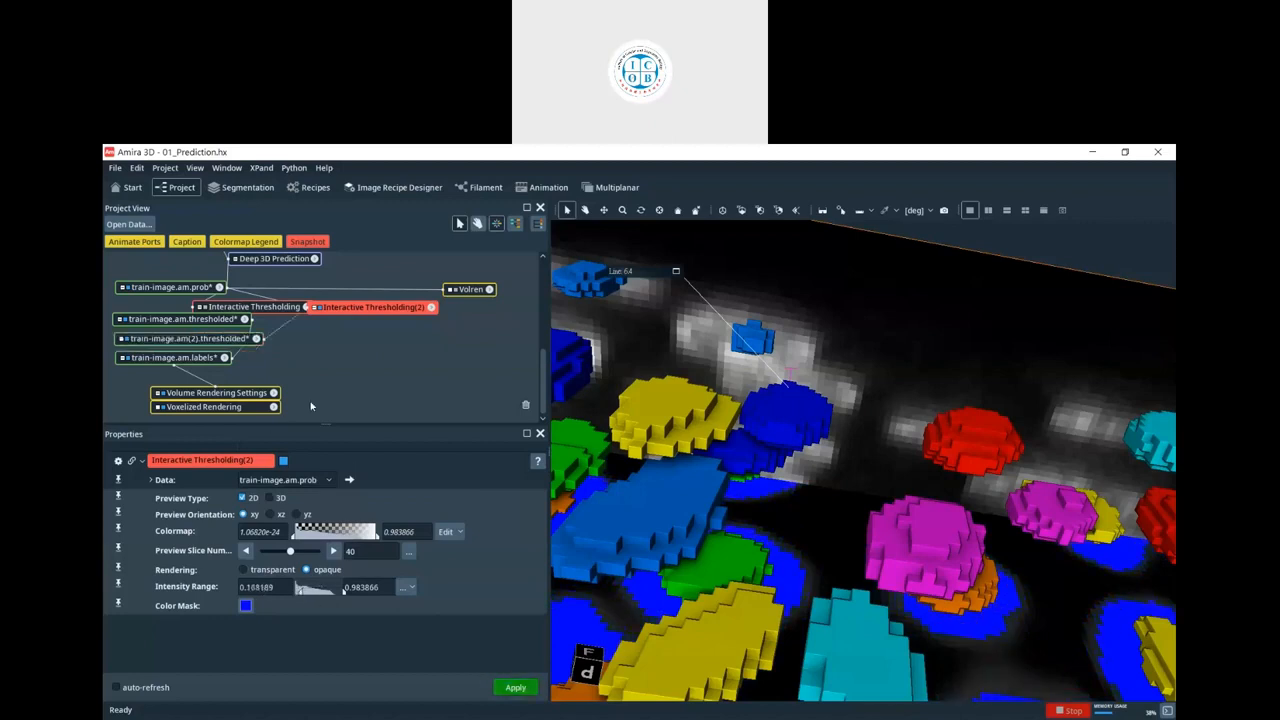
# - Attach a Voxelized Rendering to train-image.am(2).thresholded and arrange its modules beneath that object
pyautogui.moveTo(216, 338); pyautogui.dragTo(412, 343)
pyautogui.rightClick(412, 346)
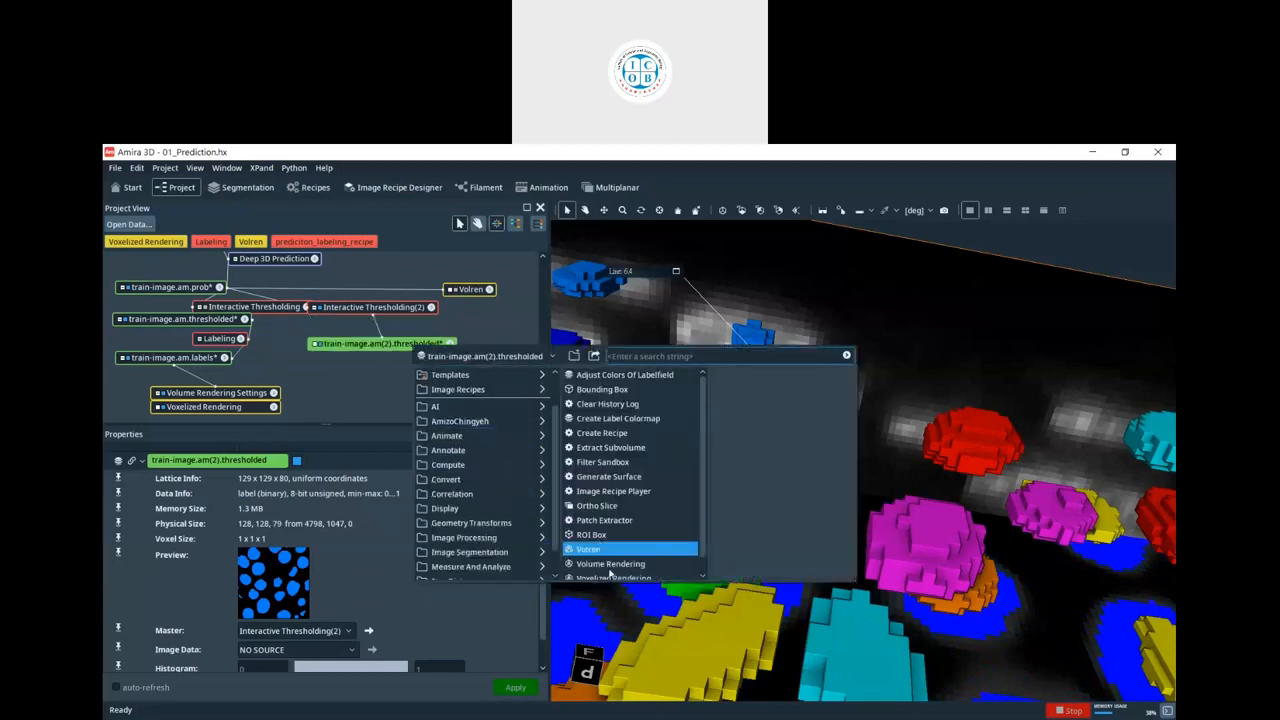
pyautogui.click(612, 576)
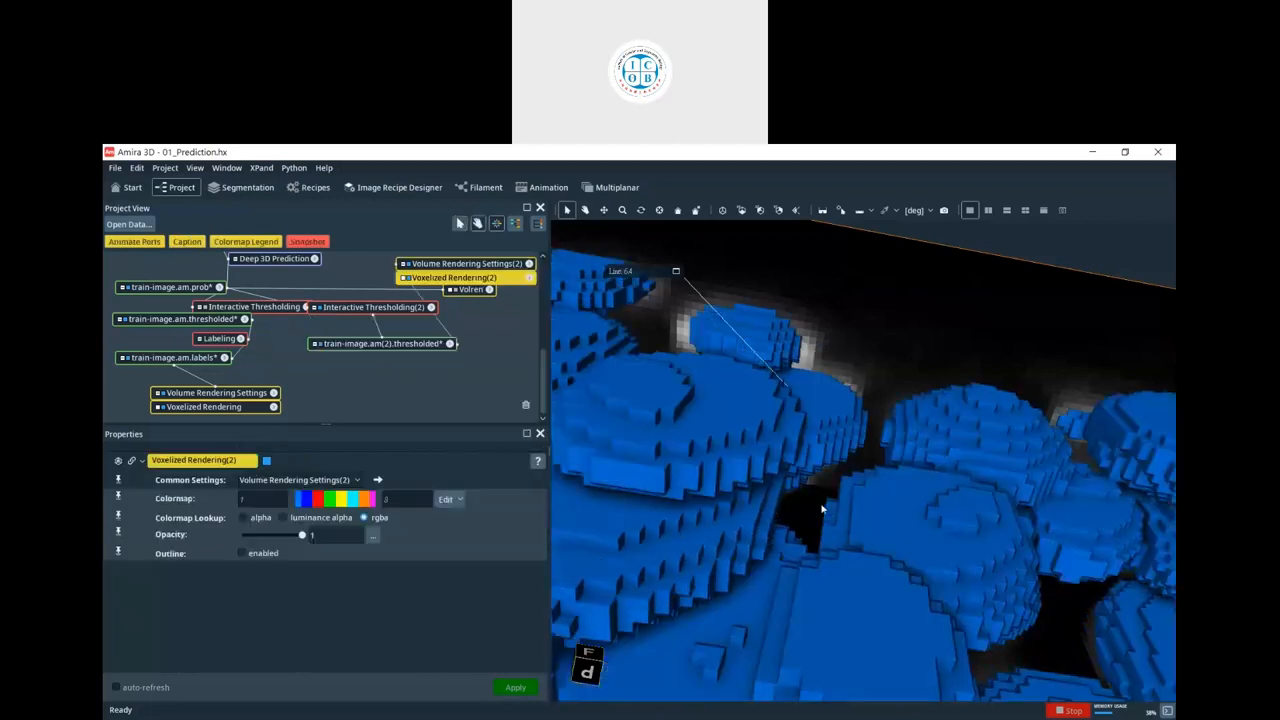
pyautogui.press('Escape')
pyautogui.scroll(-6, 822, 460)
pyautogui.scroll(3, 825, 460)
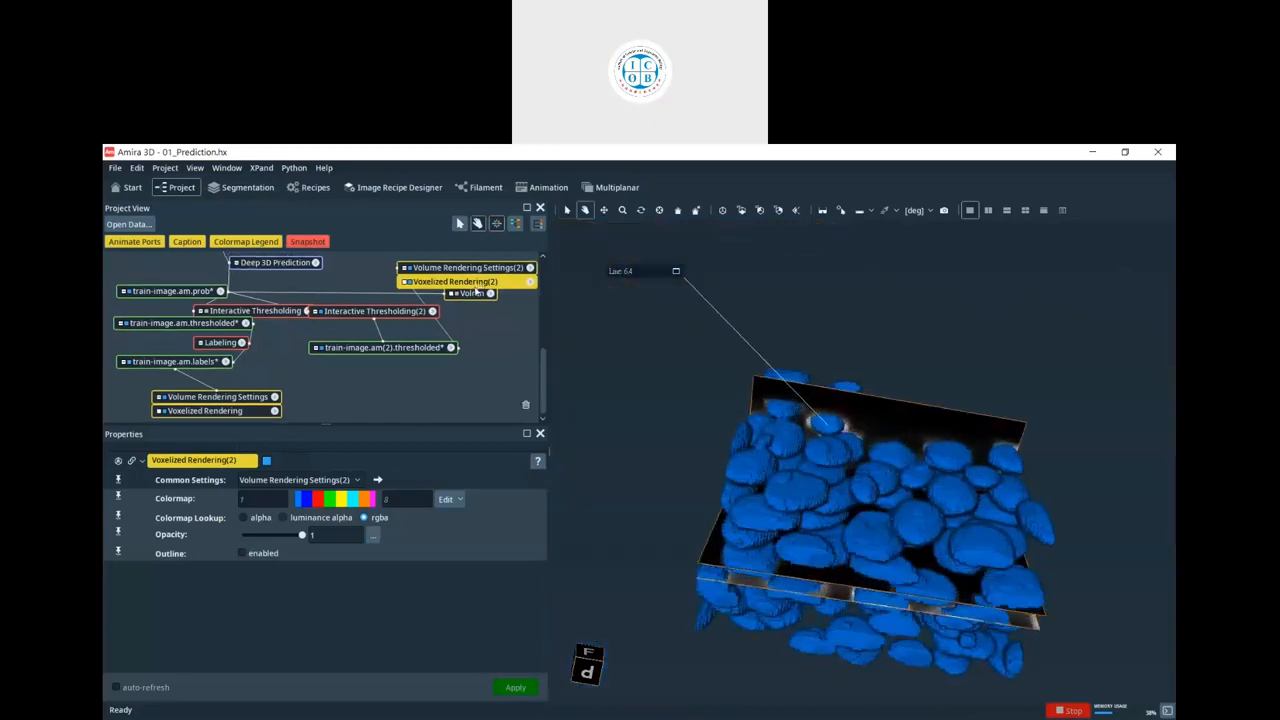
pyautogui.moveTo(480, 287); pyautogui.dragTo(415, 390)
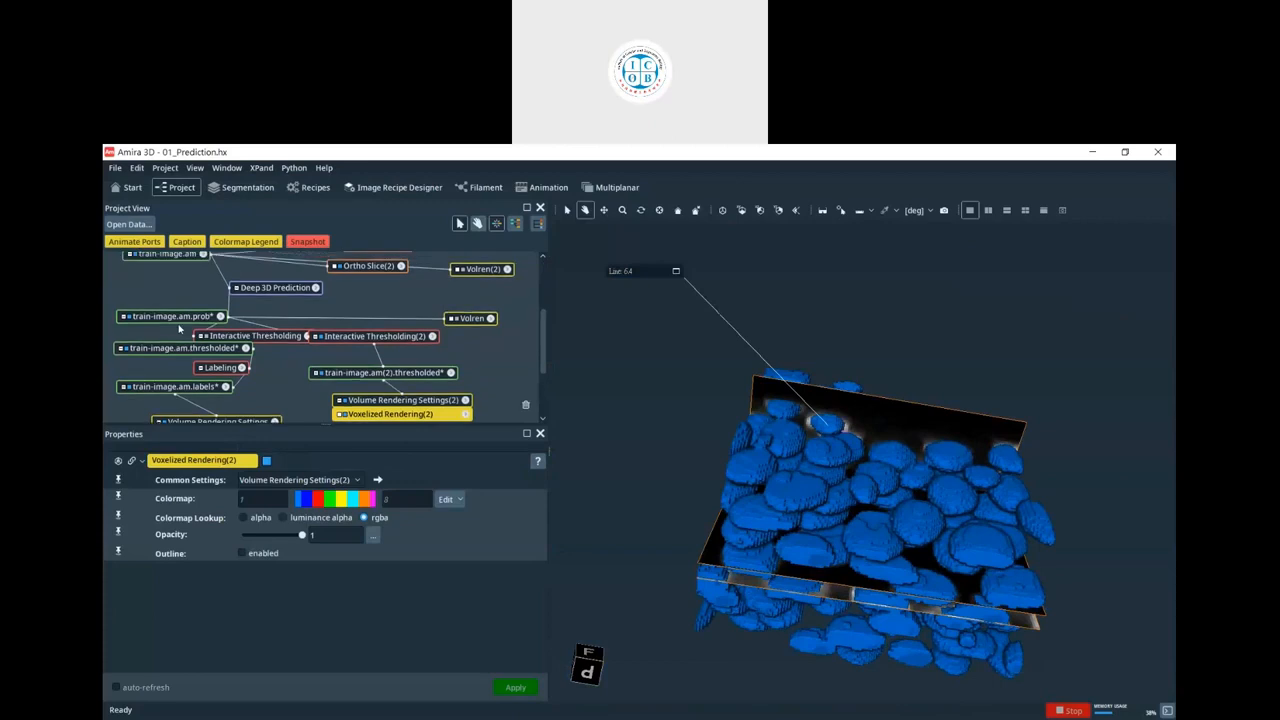
# - Attach a Marker Based Watershed Inside Mask module to train-image.am.prob
pyautogui.rightClick(181, 319)
pyautogui.write('wae')
pyautogui.press('BackSpace')
pyautogui.press('BackSpace')
pyautogui.press('BackSpace')
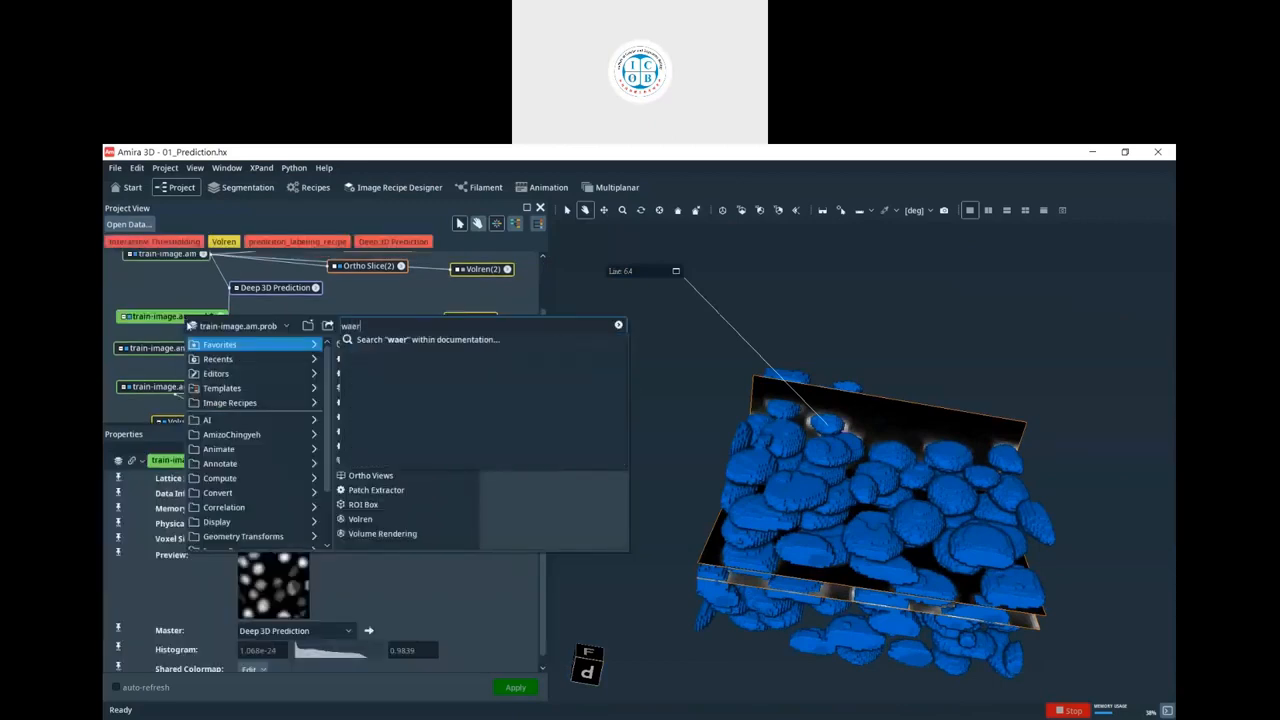
pyautogui.write('water')
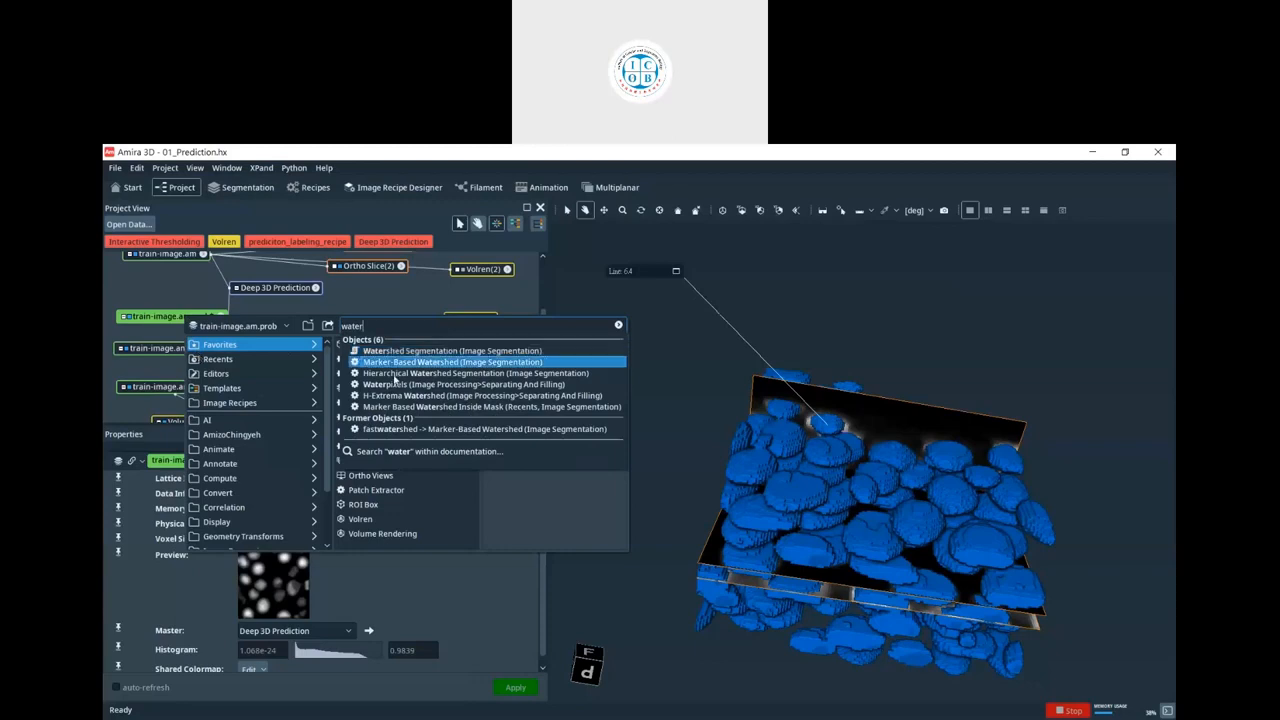
pyautogui.click(446, 408)
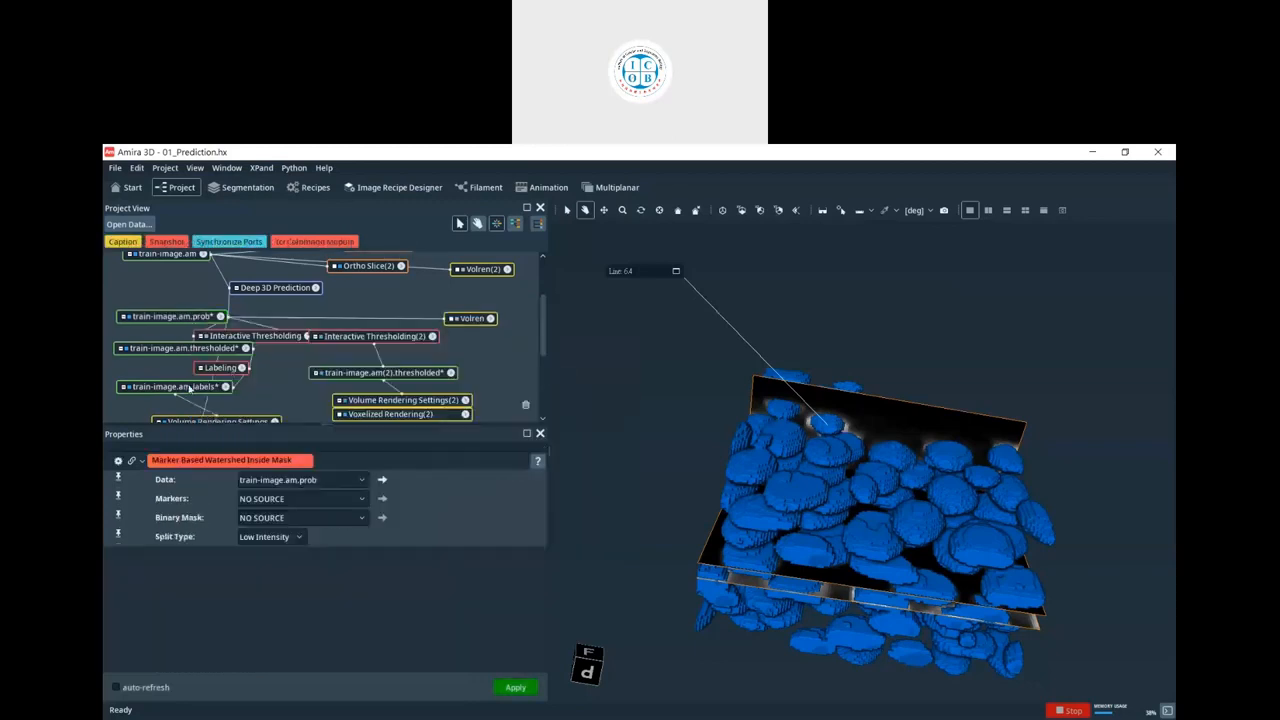
# - Connect train-image.am.labels as the watershed's markers and train-image.am(2).thresholded as its binary mask
pyautogui.scroll(-2, 238, 404)
pyautogui.click(323, 404)
pyautogui.click(323, 404)
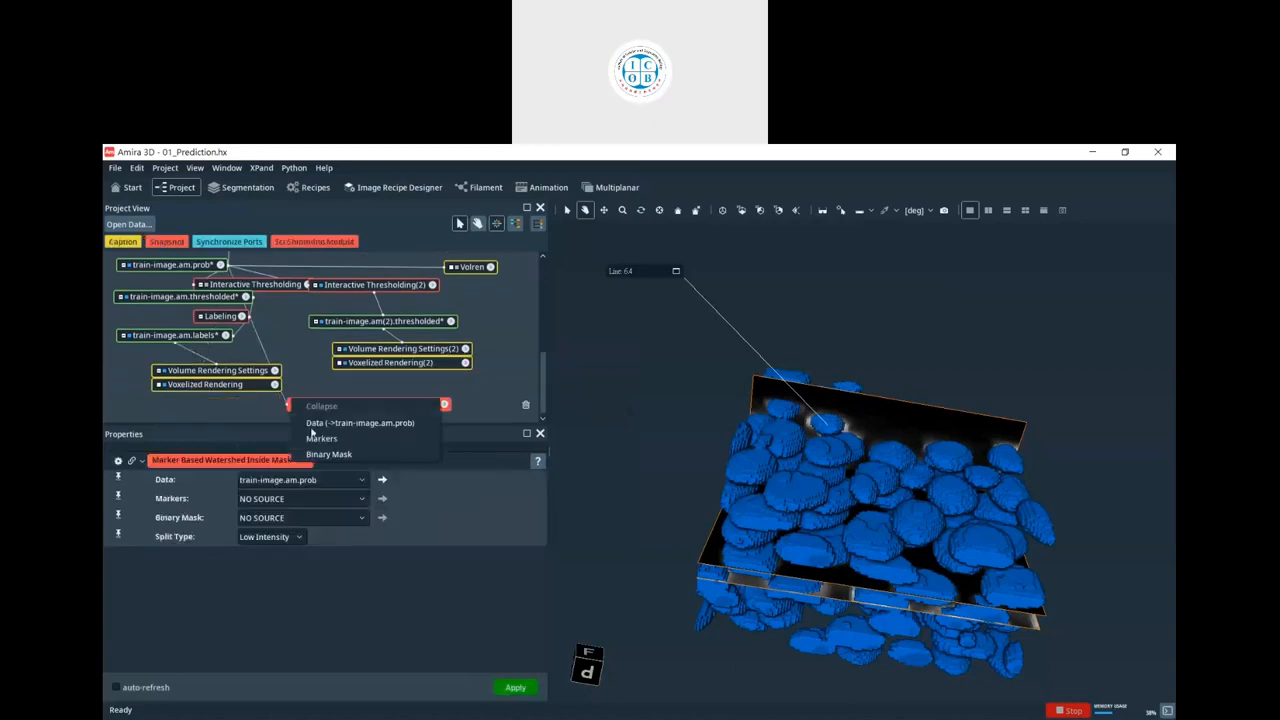
pyautogui.click(320, 437)
pyautogui.click(203, 340)
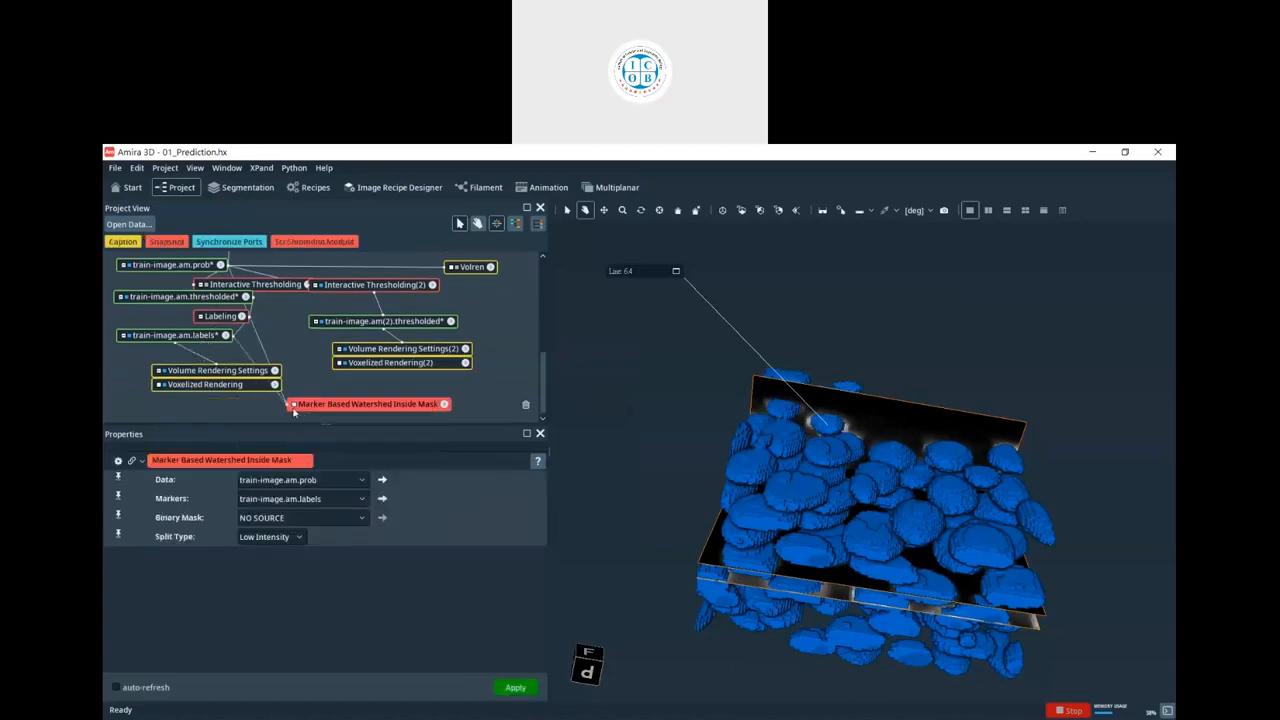
pyautogui.click(297, 410)
pyautogui.click(326, 454)
pyautogui.click(385, 324)
# - Run the marker-based watershed with the Low Intensity split type and place its module beside the grown output
pyautogui.moveTo(318, 403); pyautogui.dragTo(238, 405)
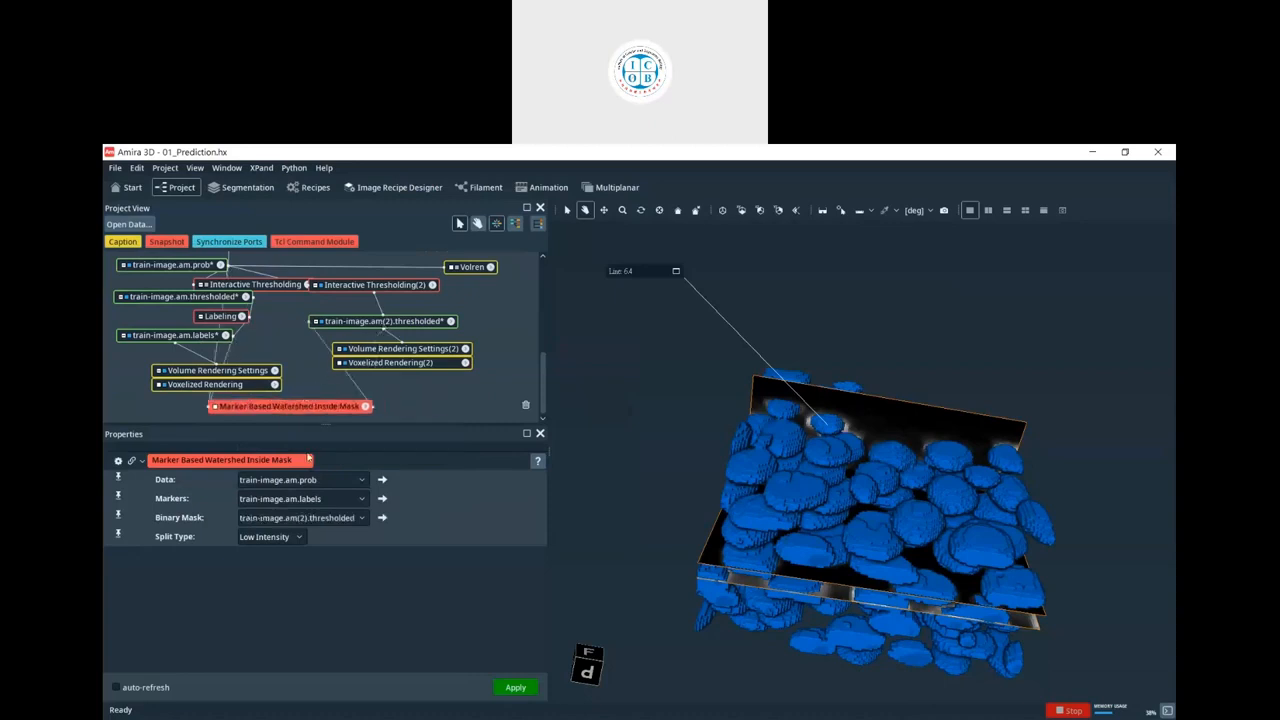
pyautogui.click(516, 690)
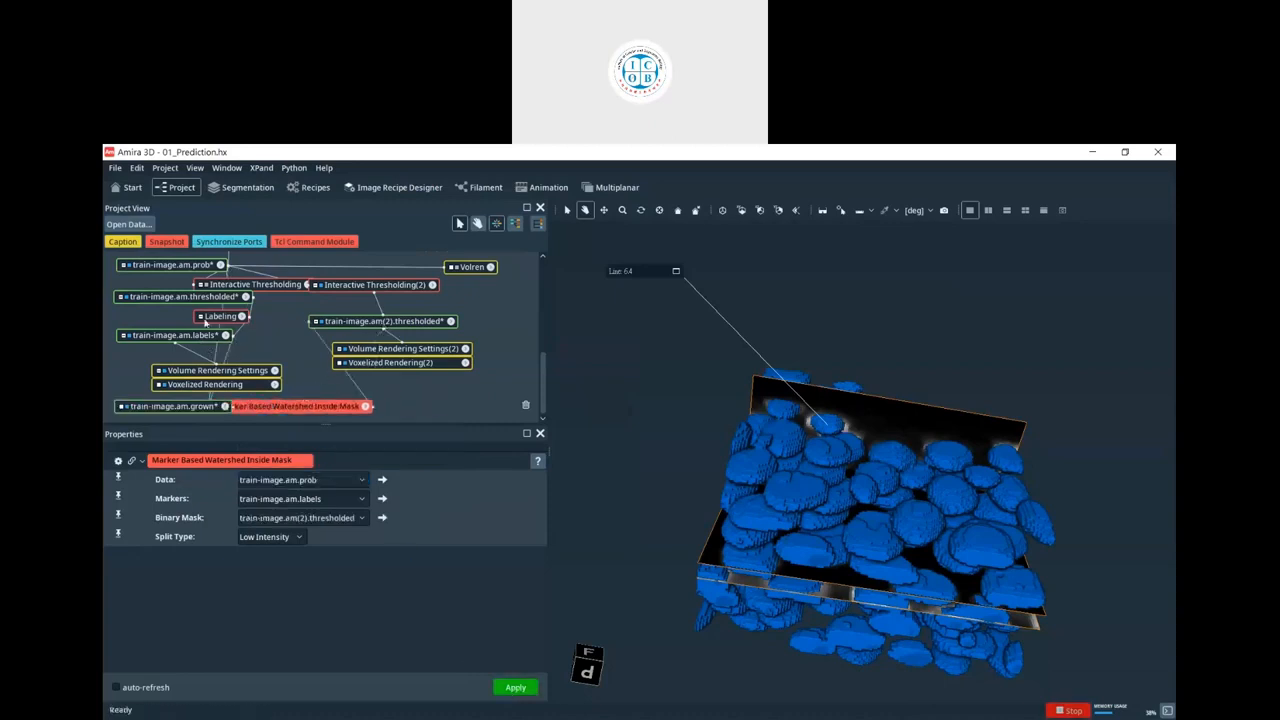
pyautogui.moveTo(306, 404); pyautogui.dragTo(385, 392)
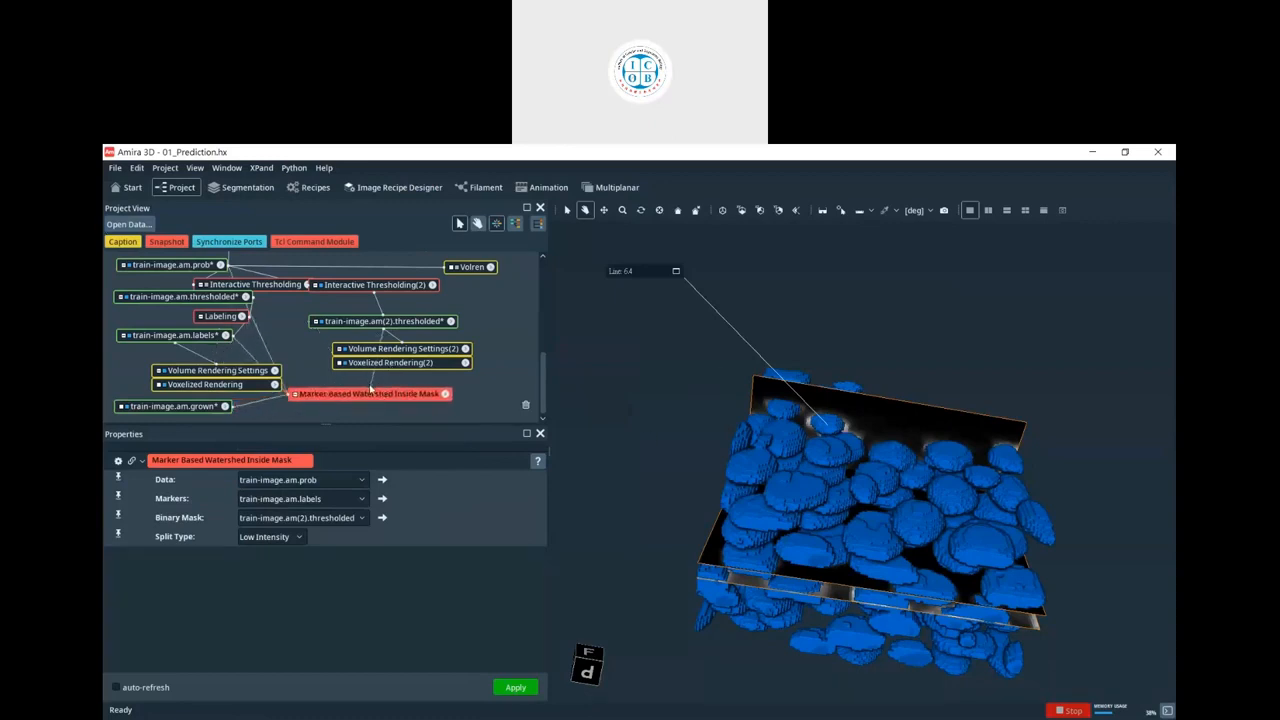
# - Hide the voxelized rendering of train-image.am(2).thresholded and view the labeled nuclei markers over the threshold preview
pyautogui.click(401, 340)
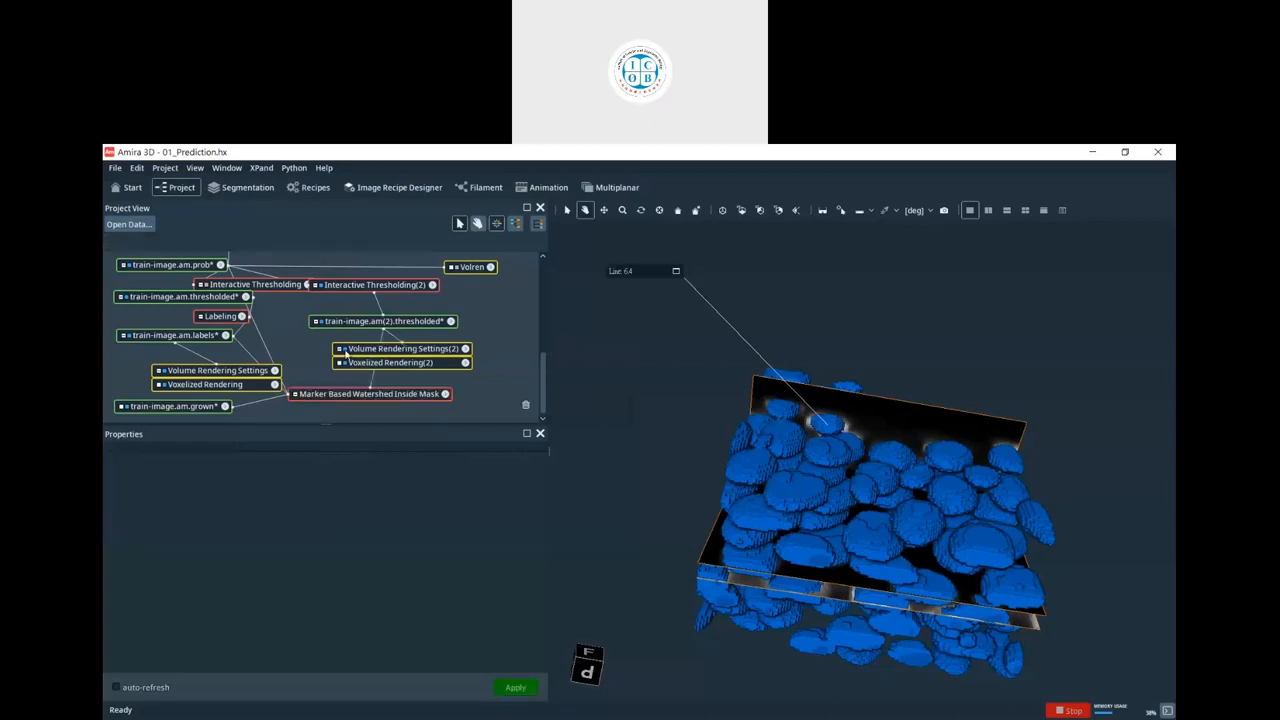
pyautogui.click(339, 362)
pyautogui.scroll(3, 890, 436)
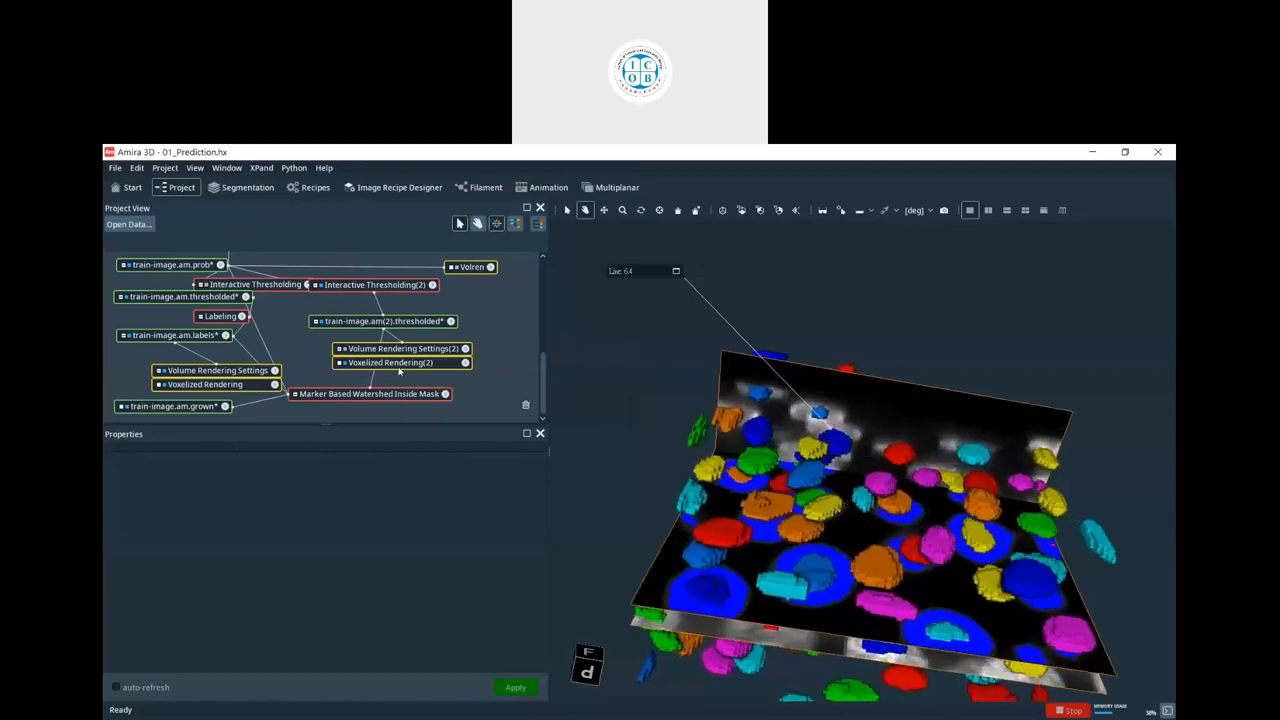
# - Turn the second voxelized rendering back on and connect its Volume Rendering Settings(2) to train-image.am.grown to view the separated nuclei
pyautogui.click(345, 348)
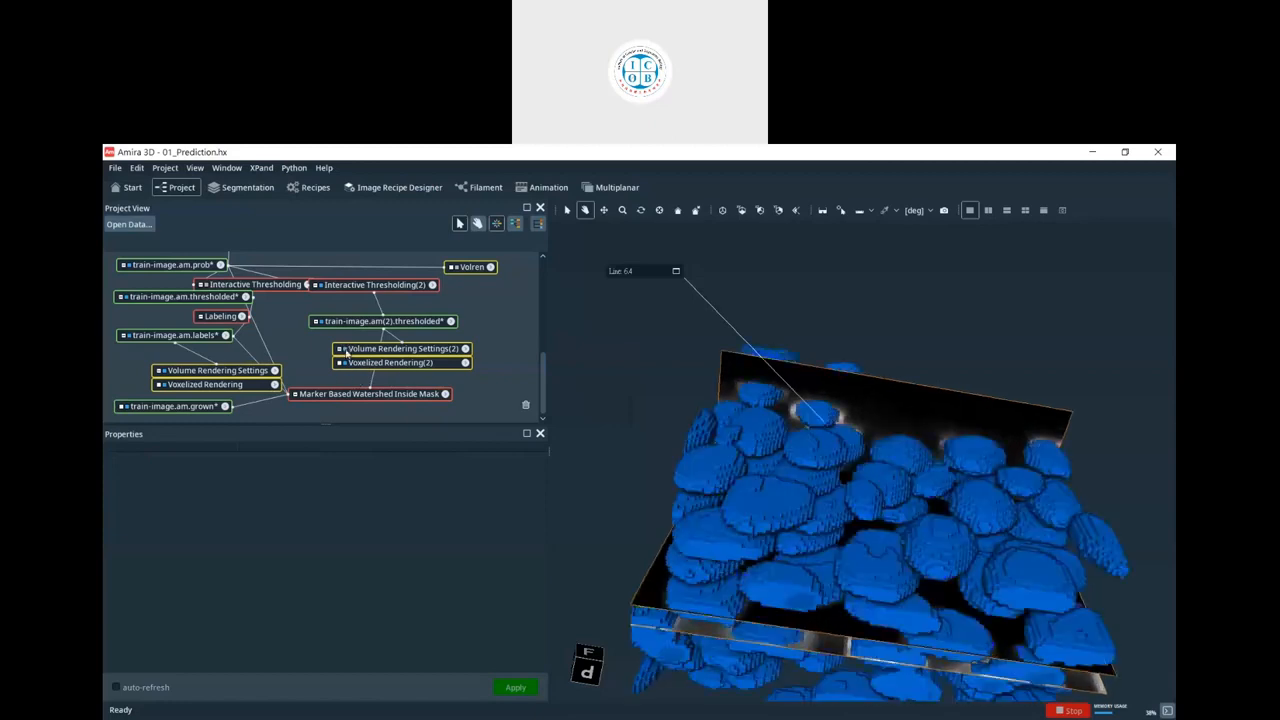
pyautogui.moveTo(387, 345); pyautogui.dragTo(180, 407)
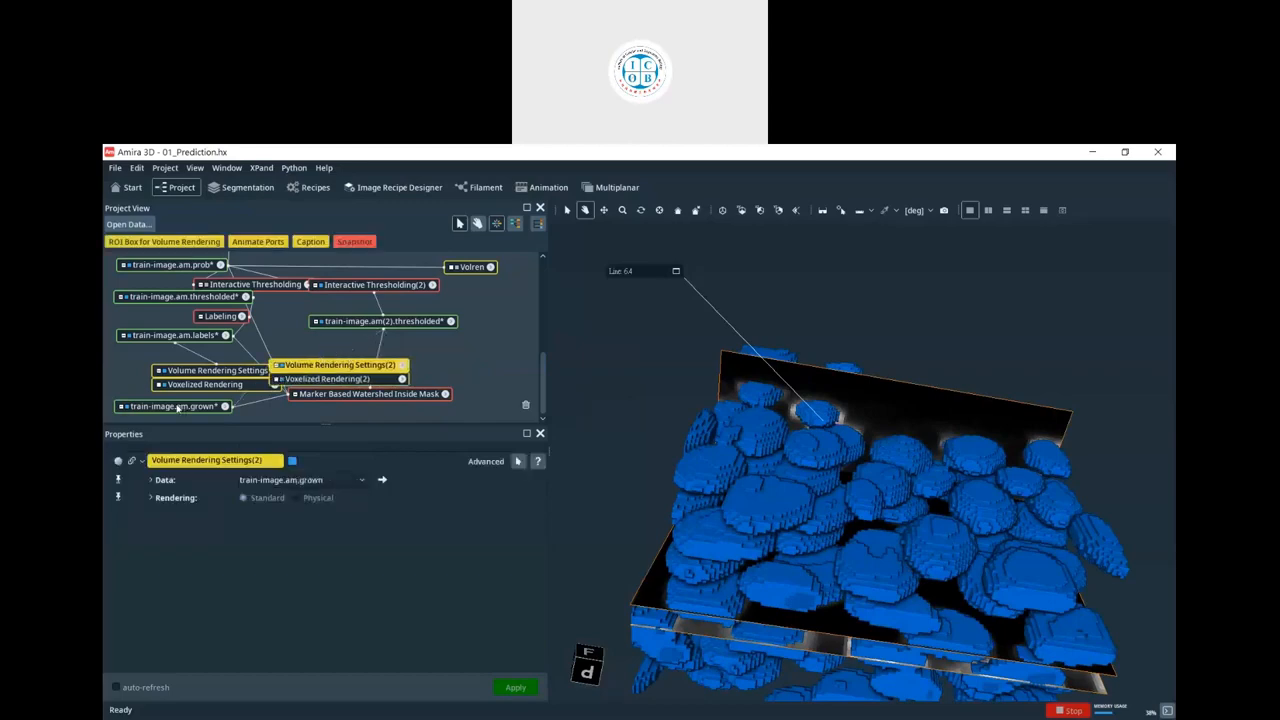
pyautogui.moveTo(1119, 641); pyautogui.dragTo(890, 486)
pyautogui.scroll(-5, 890, 486)
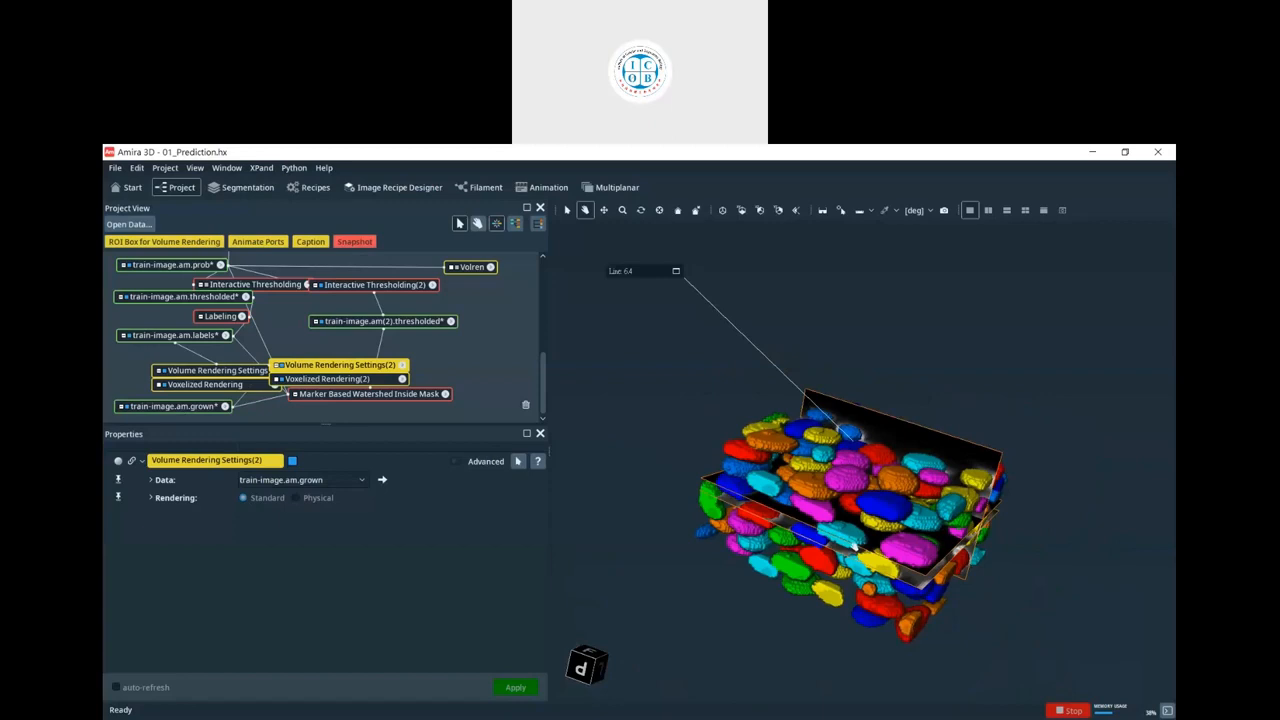
# - Delete all thresholding, labeling, watershed and voxelized rendering objects derived from train-image.am.prob, discarding their unsaved data
pyautogui.scroll(1, 363, 317)
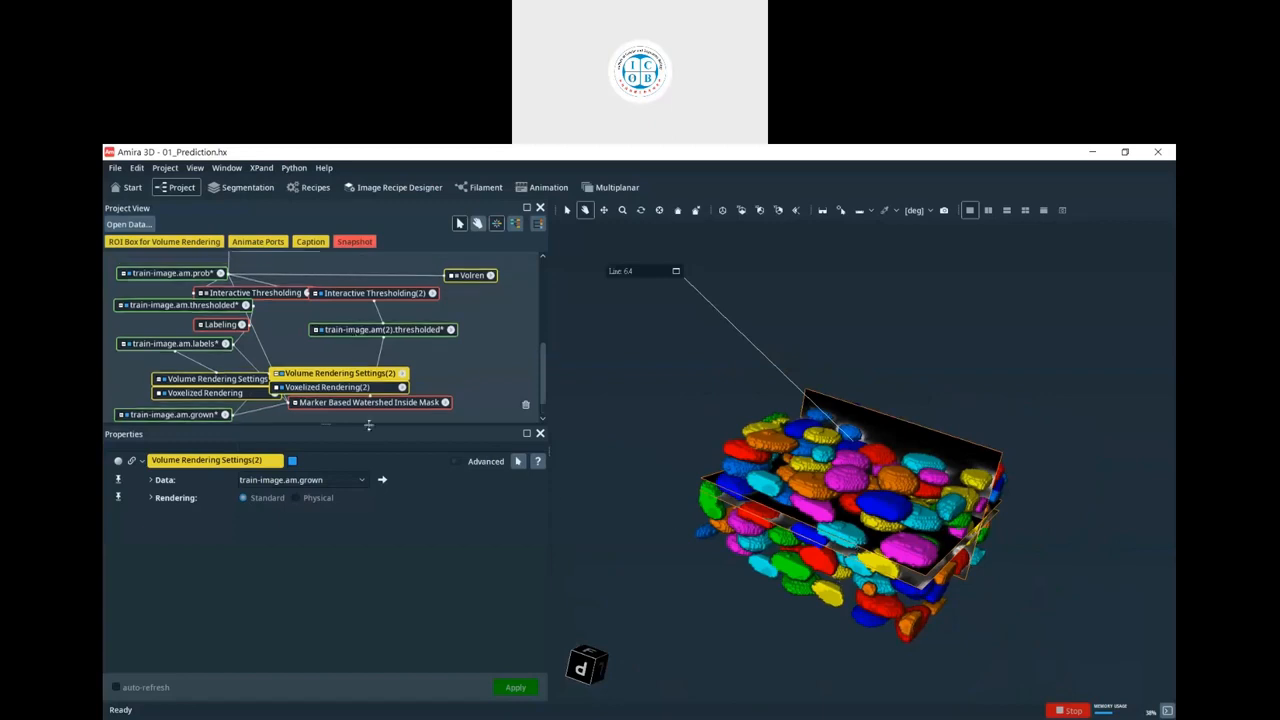
pyautogui.moveTo(368, 425); pyautogui.dragTo(368, 492)
pyautogui.scroll(3, 147, 369)
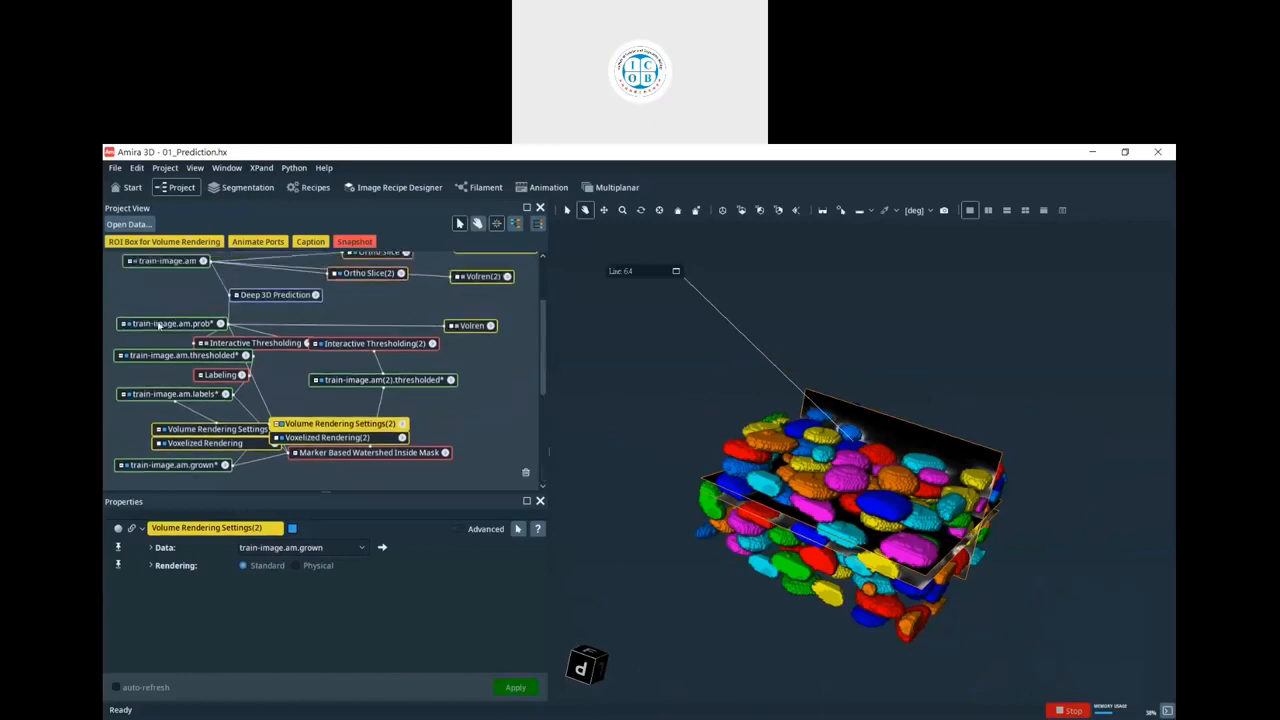
pyautogui.moveTo(109, 332); pyautogui.dragTo(544, 572)
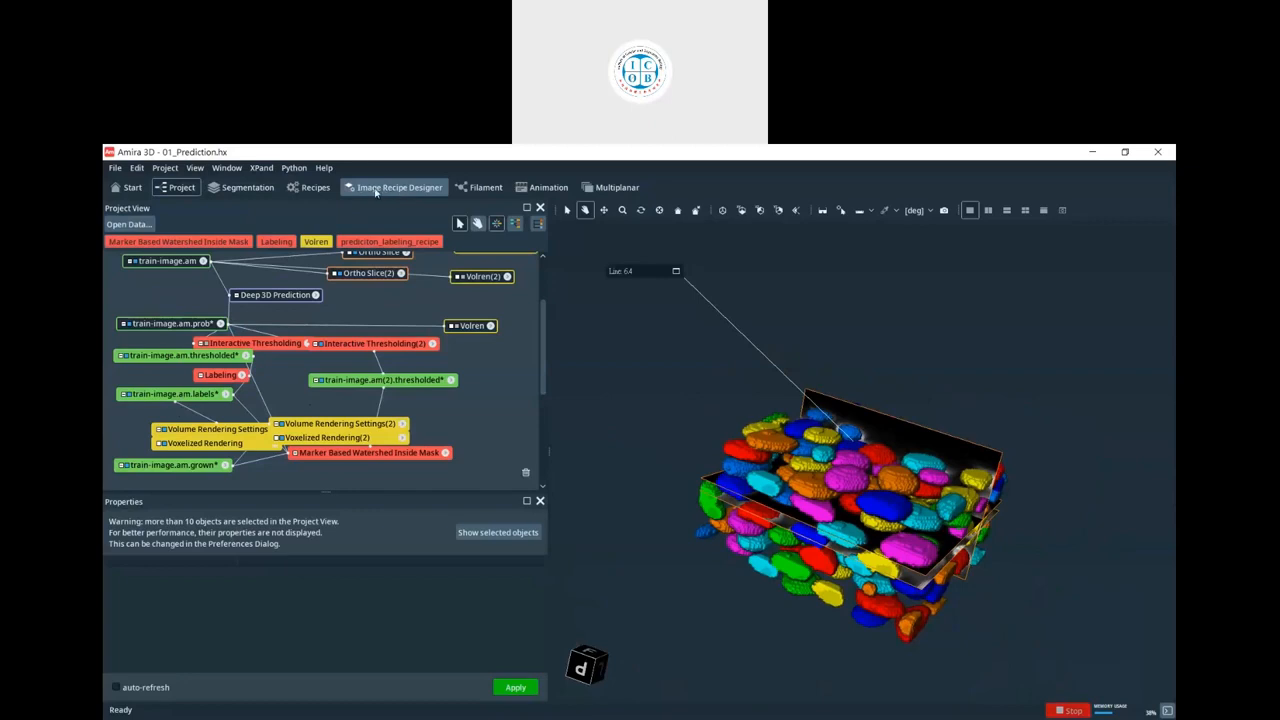
pyautogui.moveTo(110, 334); pyautogui.dragTo(548, 557)
pyautogui.press('Delete')
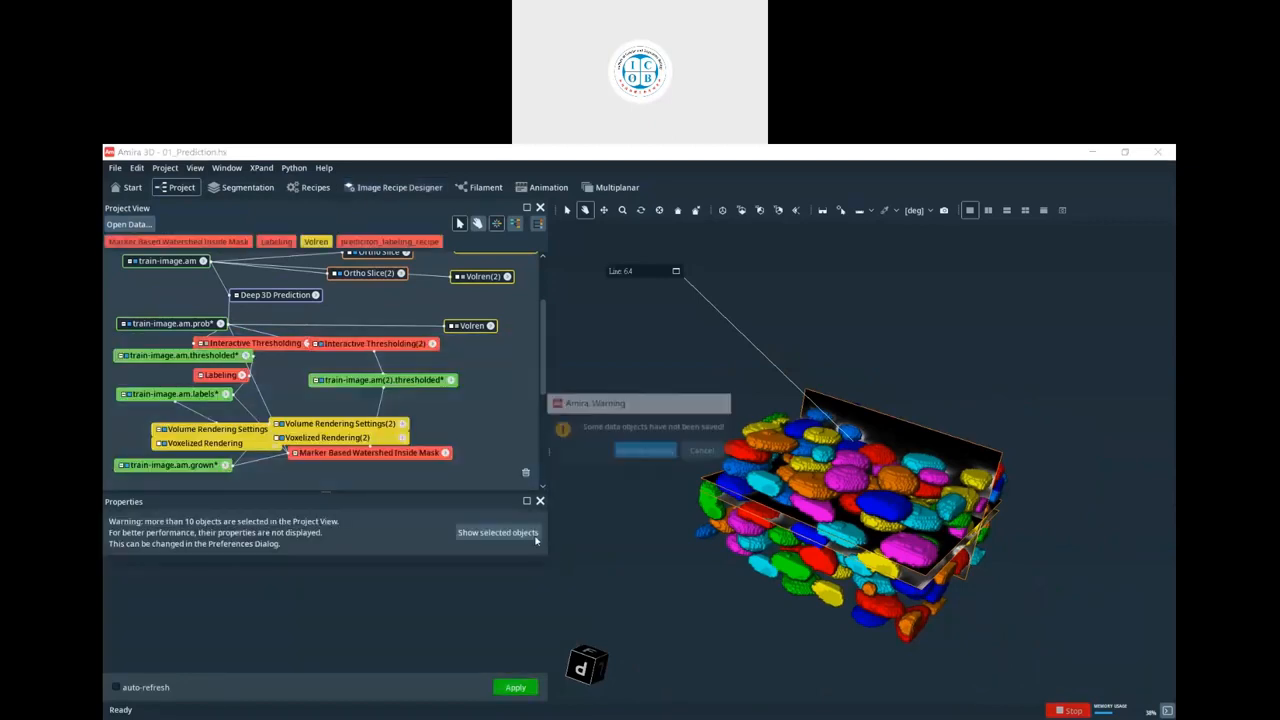
pyautogui.click(628, 449)
# - Attach the image recipe prediciton_labeling_recipe to train-image.am.prob, place its module below the data and run it
pyautogui.click(204, 327)
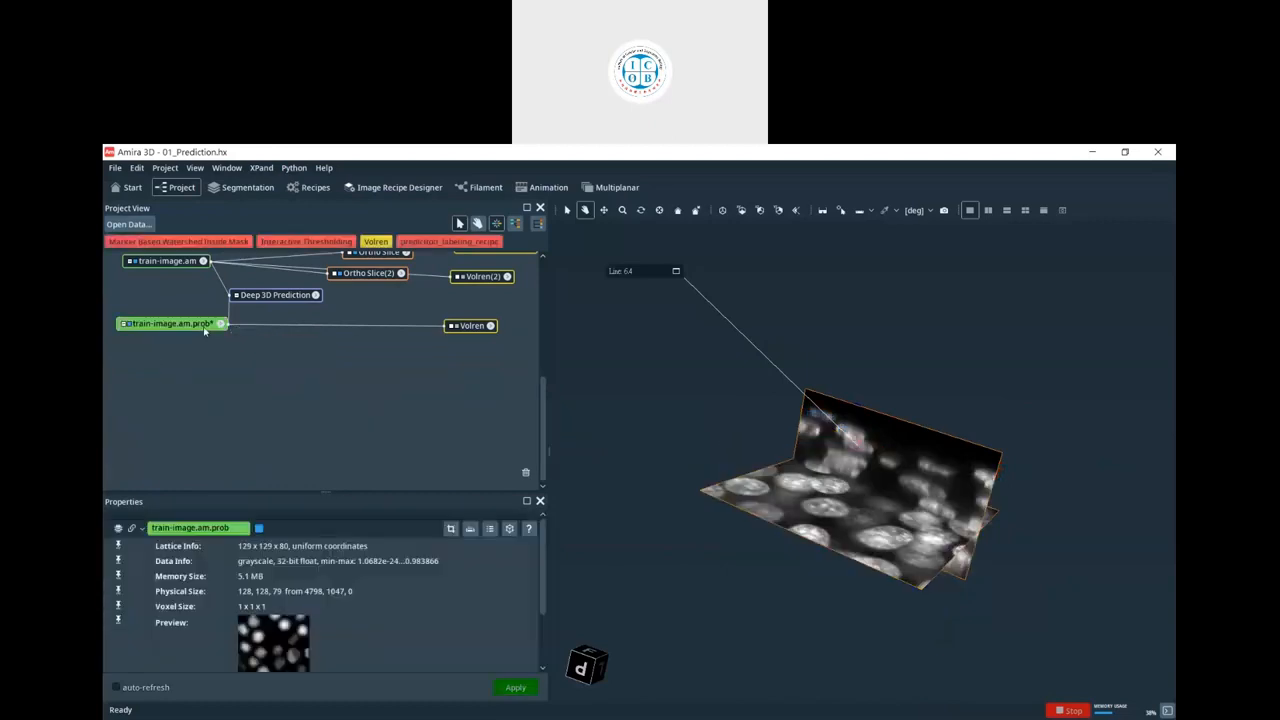
pyautogui.rightClick(204, 330)
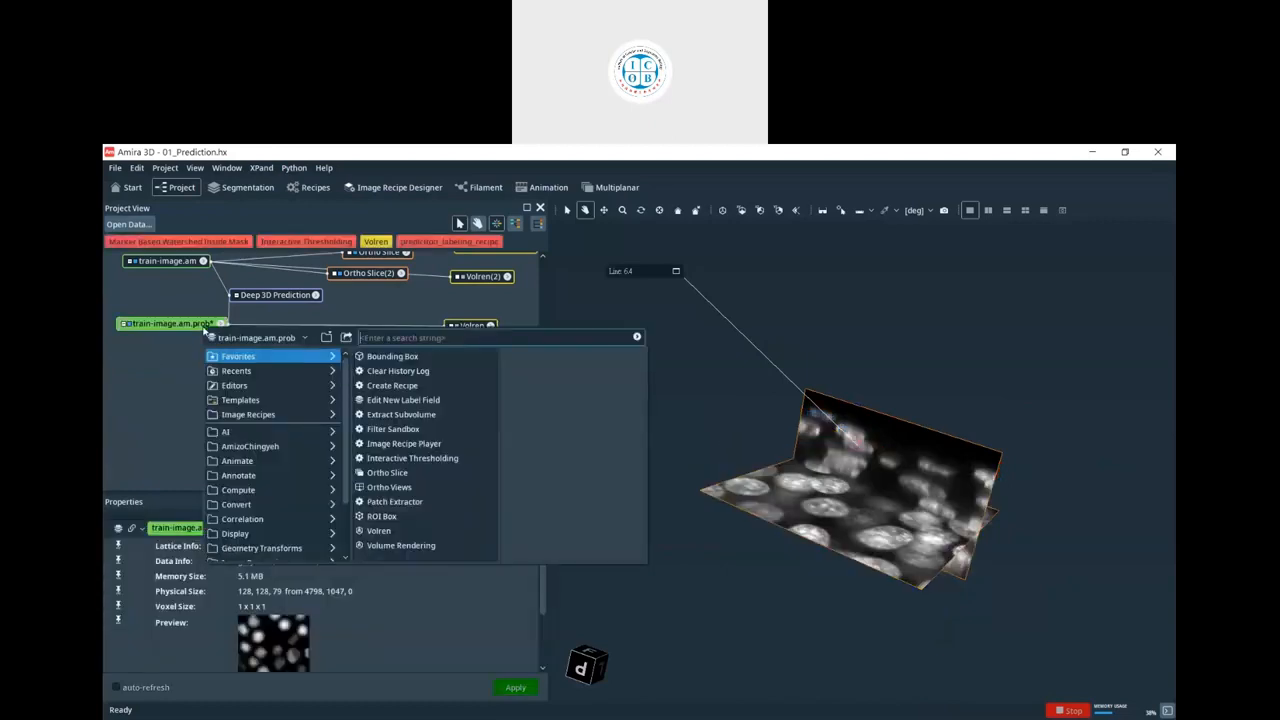
pyautogui.moveTo(270, 414)
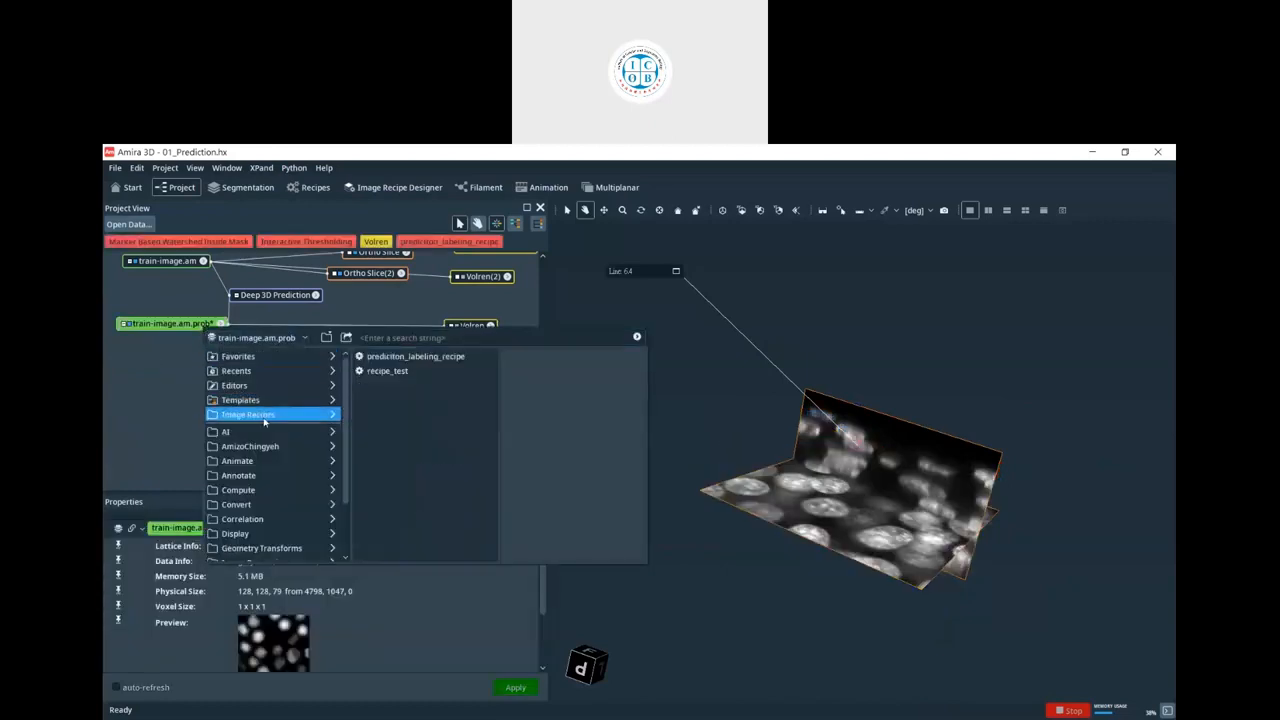
pyautogui.doubleClick(384, 360)
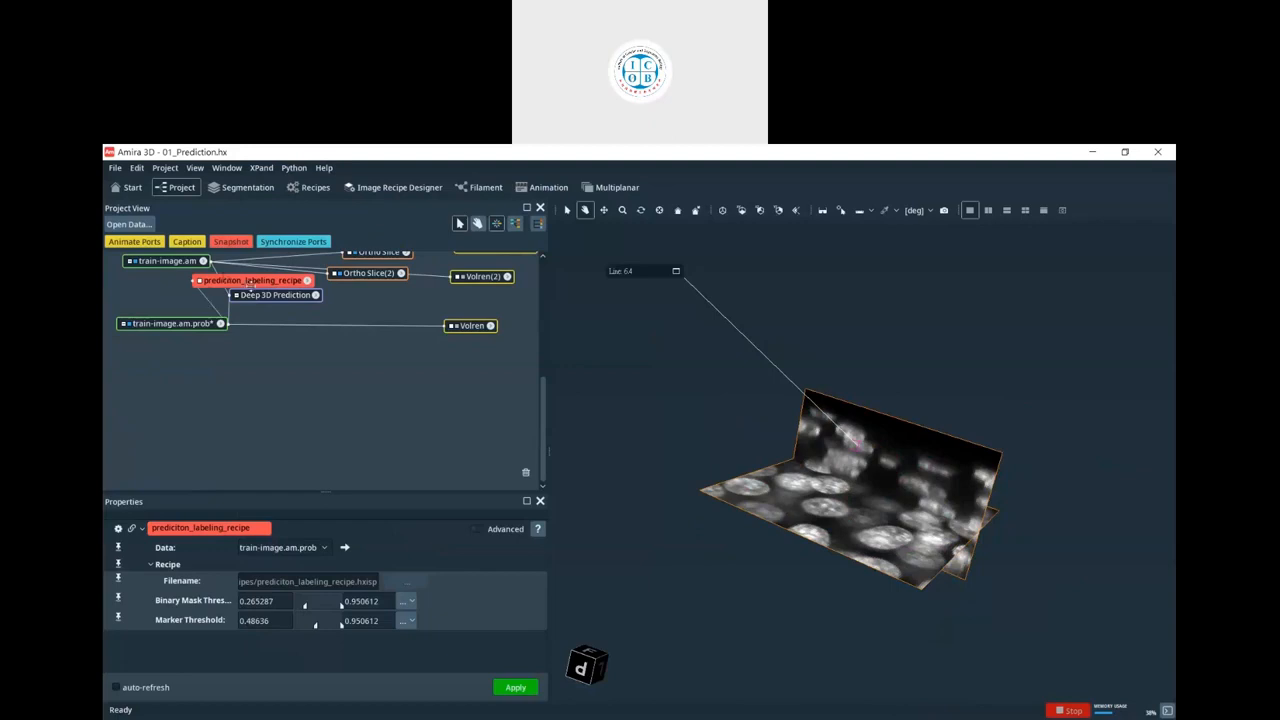
pyautogui.click(303, 402)
pyautogui.click(515, 687)
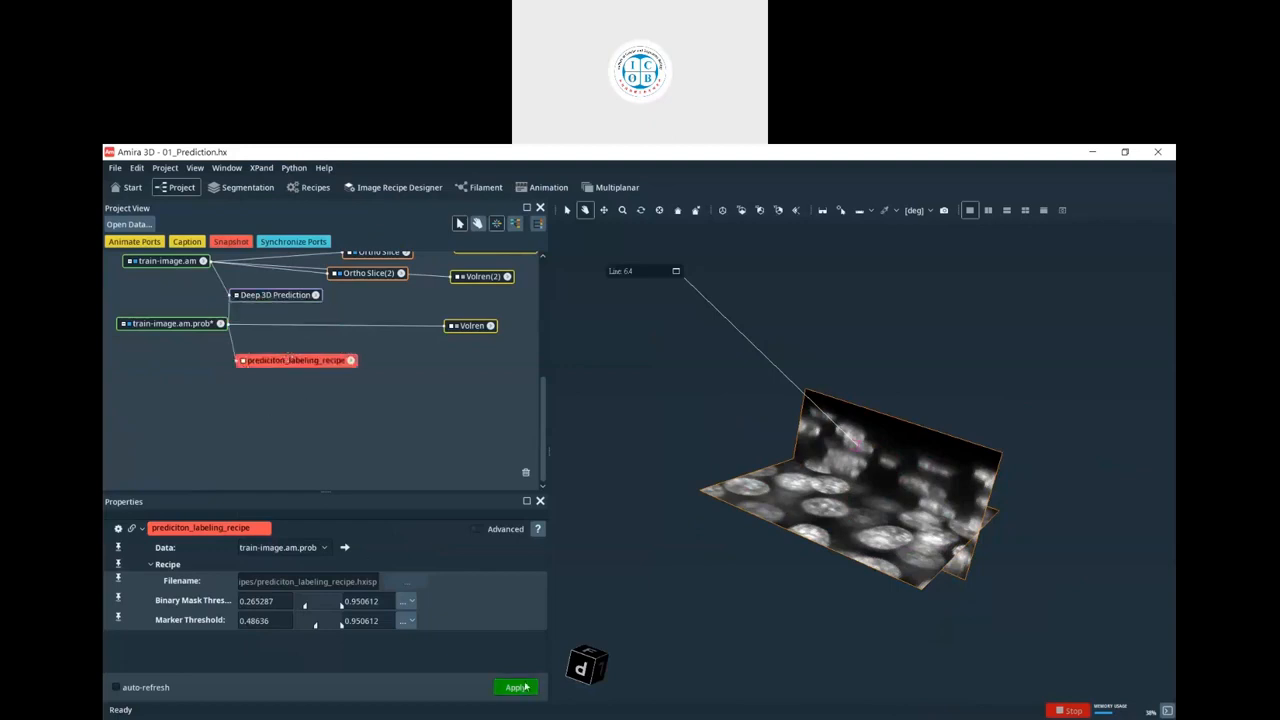
# - Display the recipe output train-image.am.processed0 with a Voxelized Rendering and place the recipe module between its input and output
pyautogui.click(221, 381)
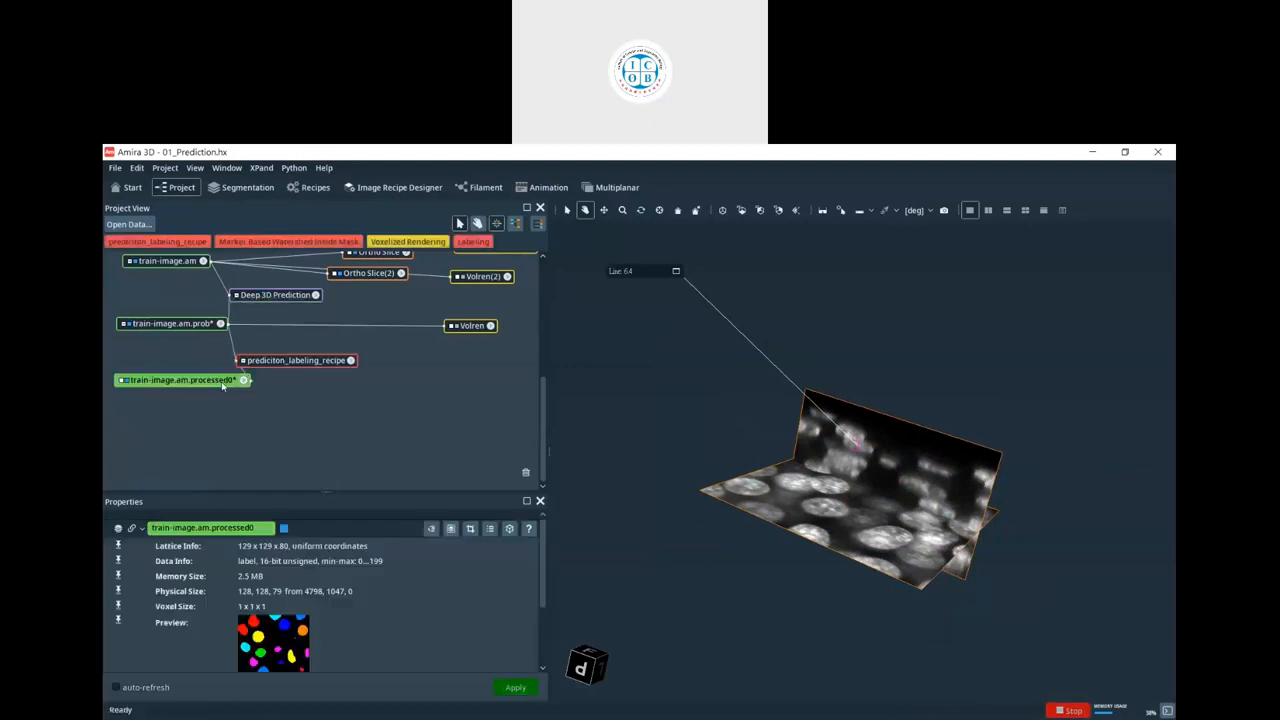
pyautogui.rightClick(222, 385)
pyautogui.press('Escape')
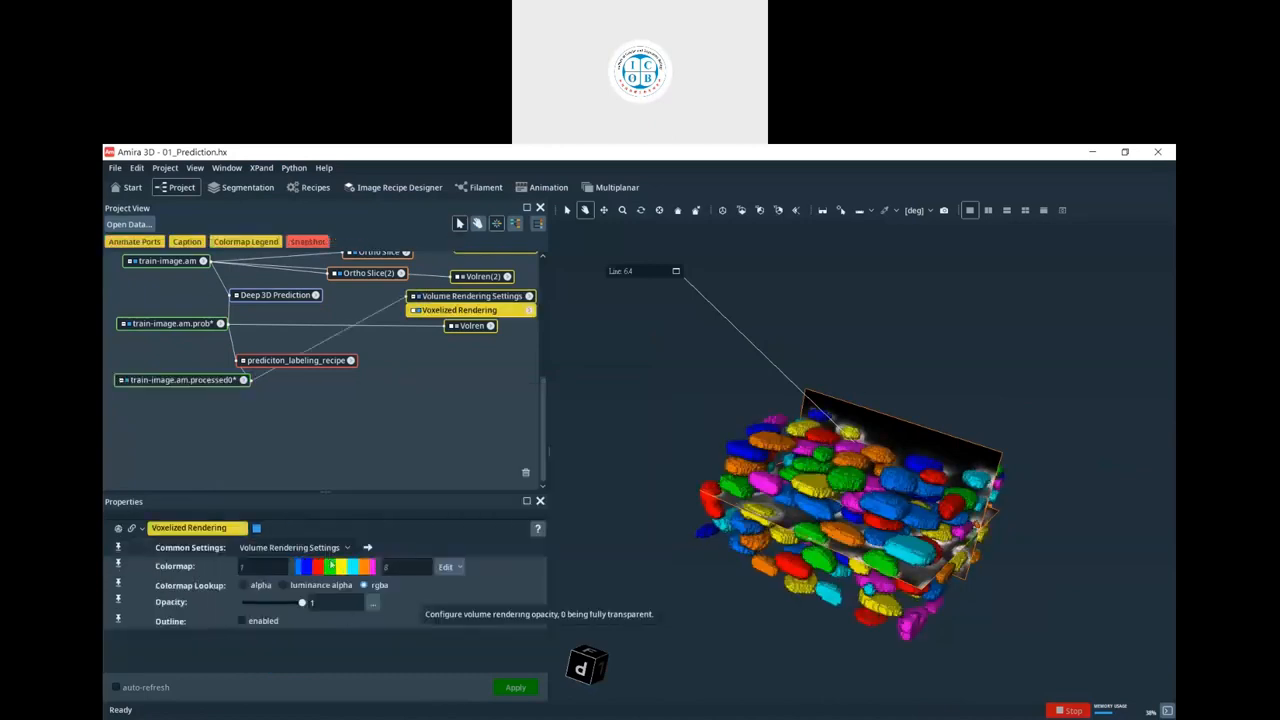
pyautogui.moveTo(272, 348); pyautogui.dragTo(183, 336)
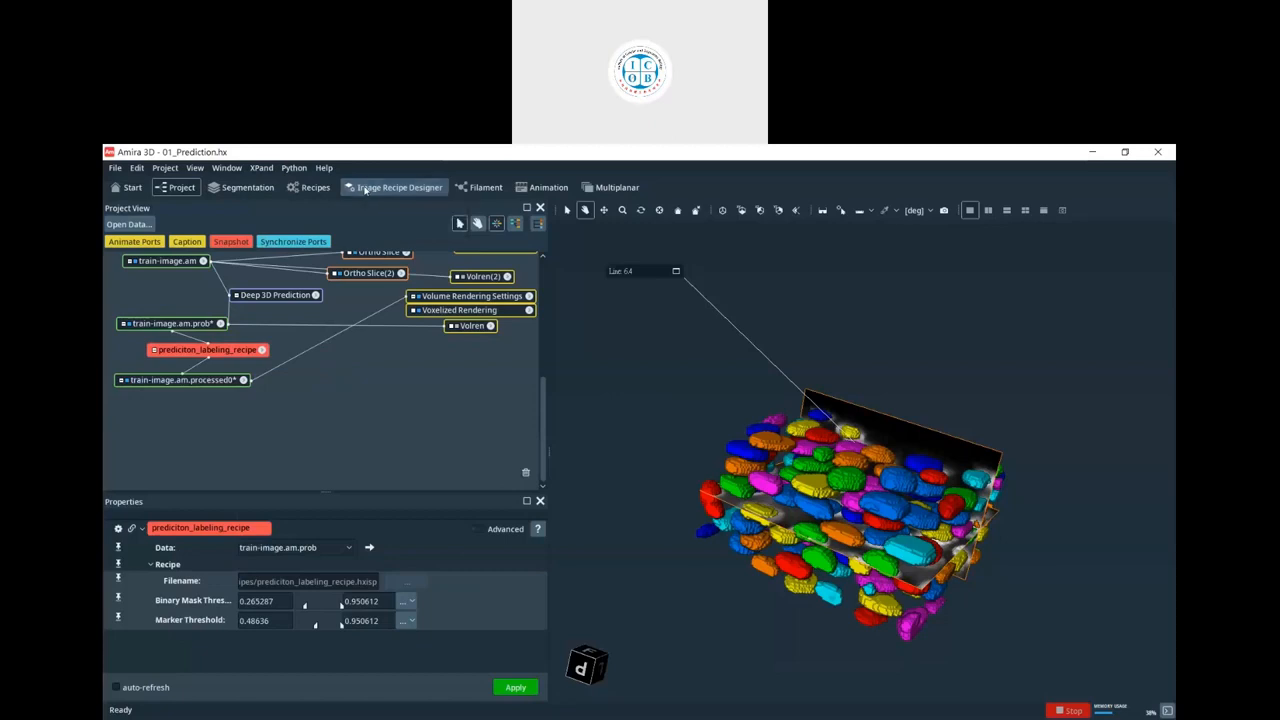
# - Open the Image Recipe Designer and set train-image.am.prob as the new recipe's input data
pyautogui.click(367, 189)
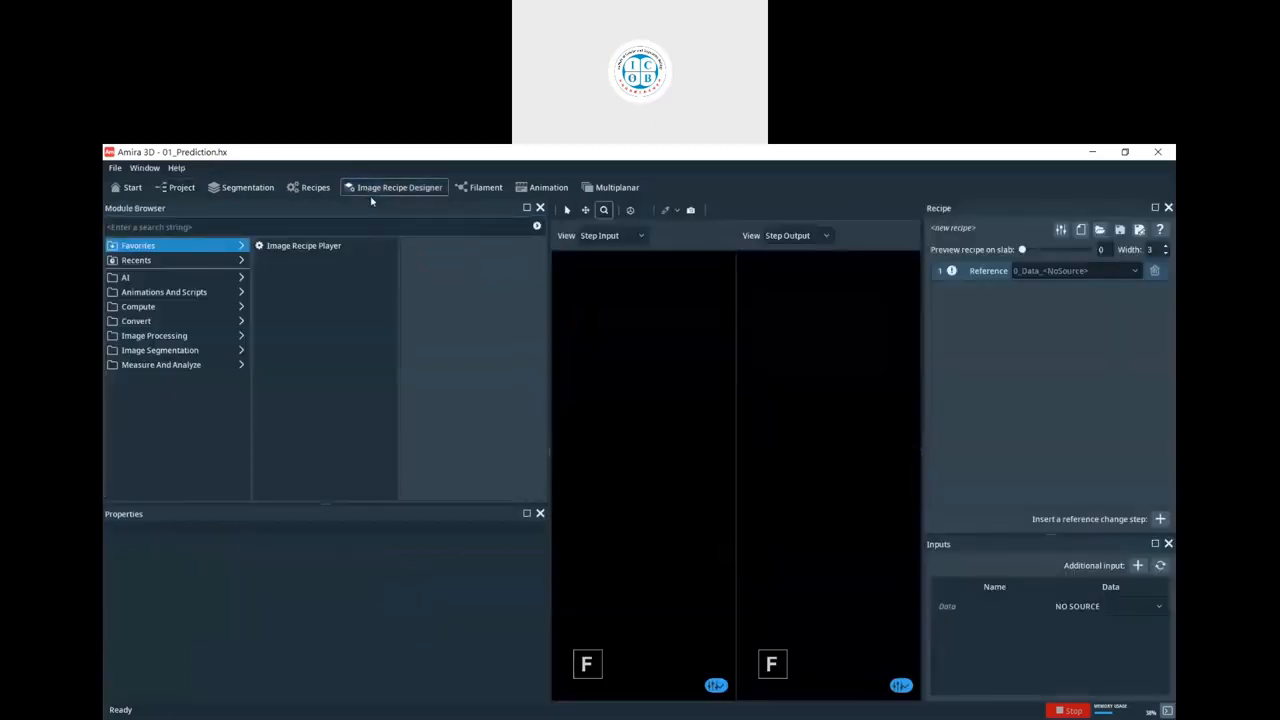
pyautogui.click(255, 225)
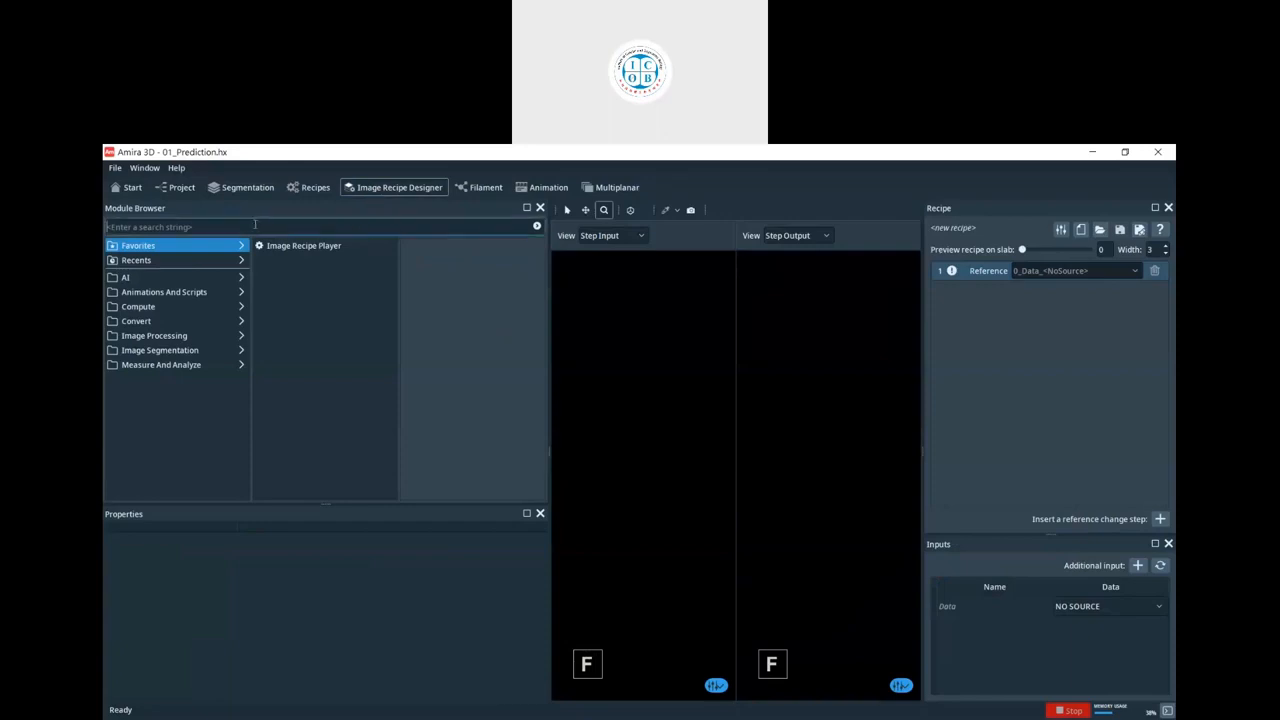
pyautogui.click(1105, 606)
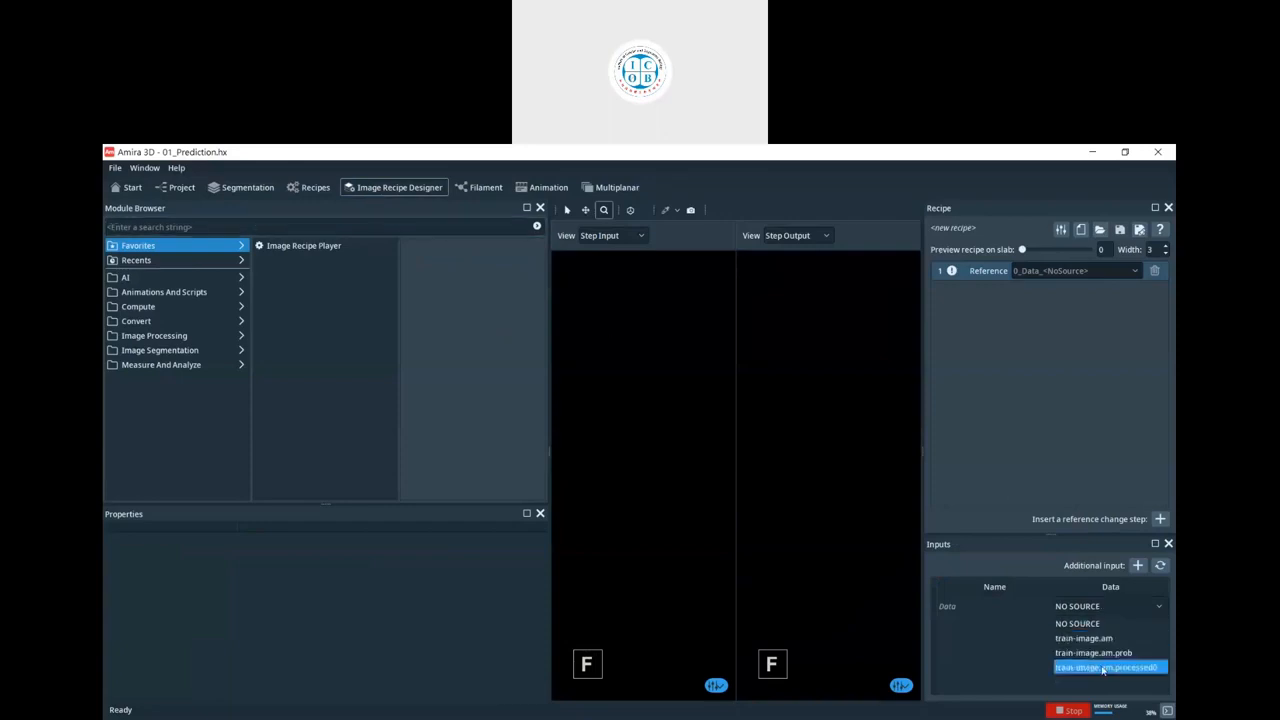
pyautogui.click(1100, 653)
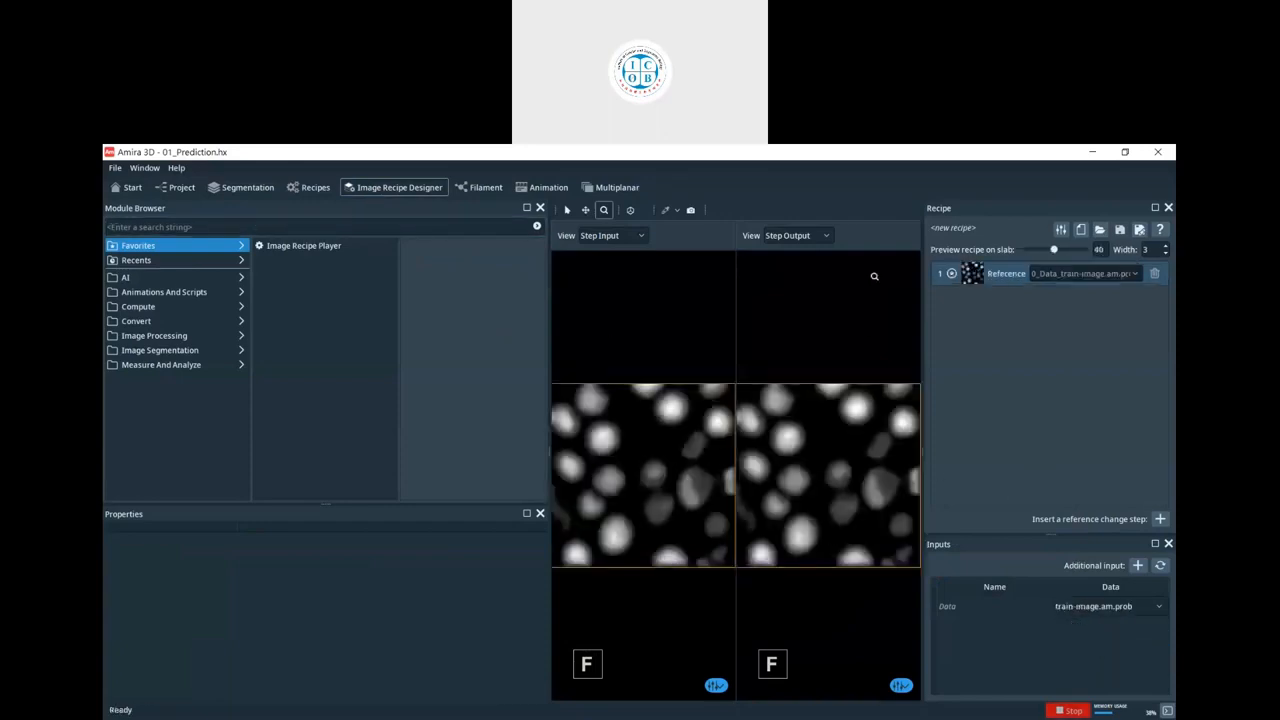
# - Add a Thresholding step to the recipe for the nuclei markers with an intensity range from 0.48636 to 0.950612
pyautogui.click(215, 228)
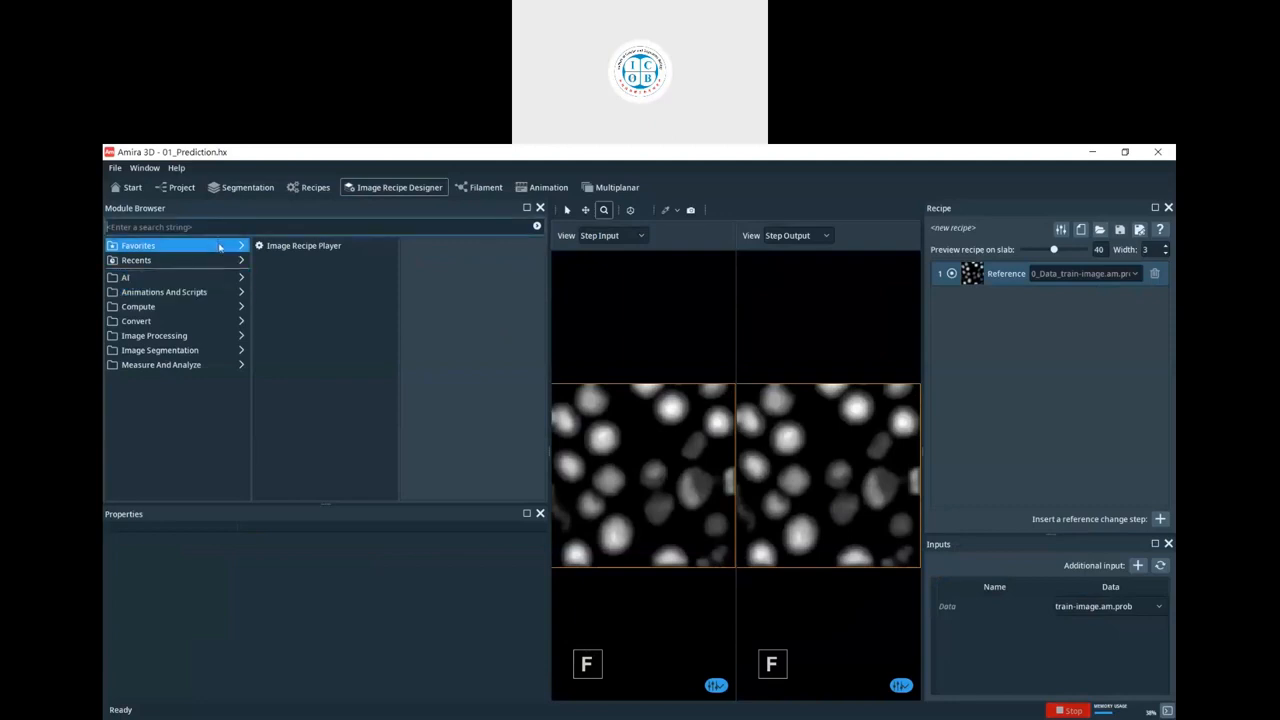
pyautogui.write('t')
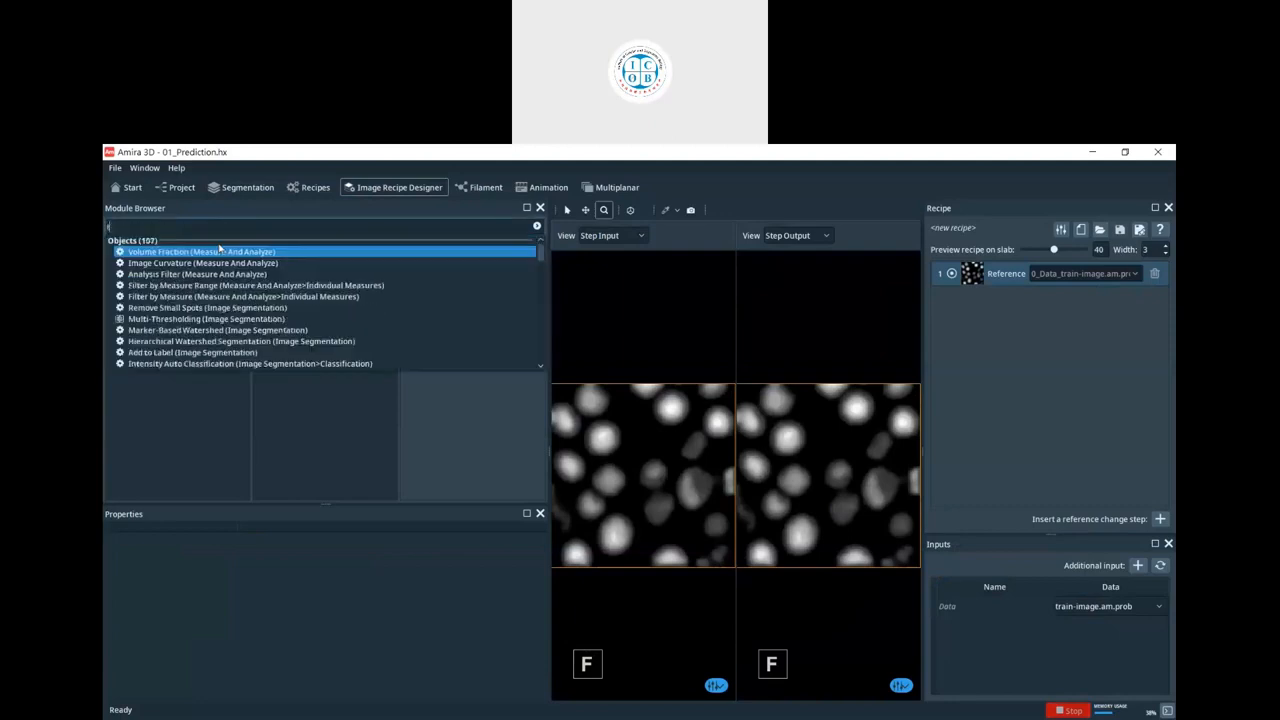
pyautogui.write('hres')
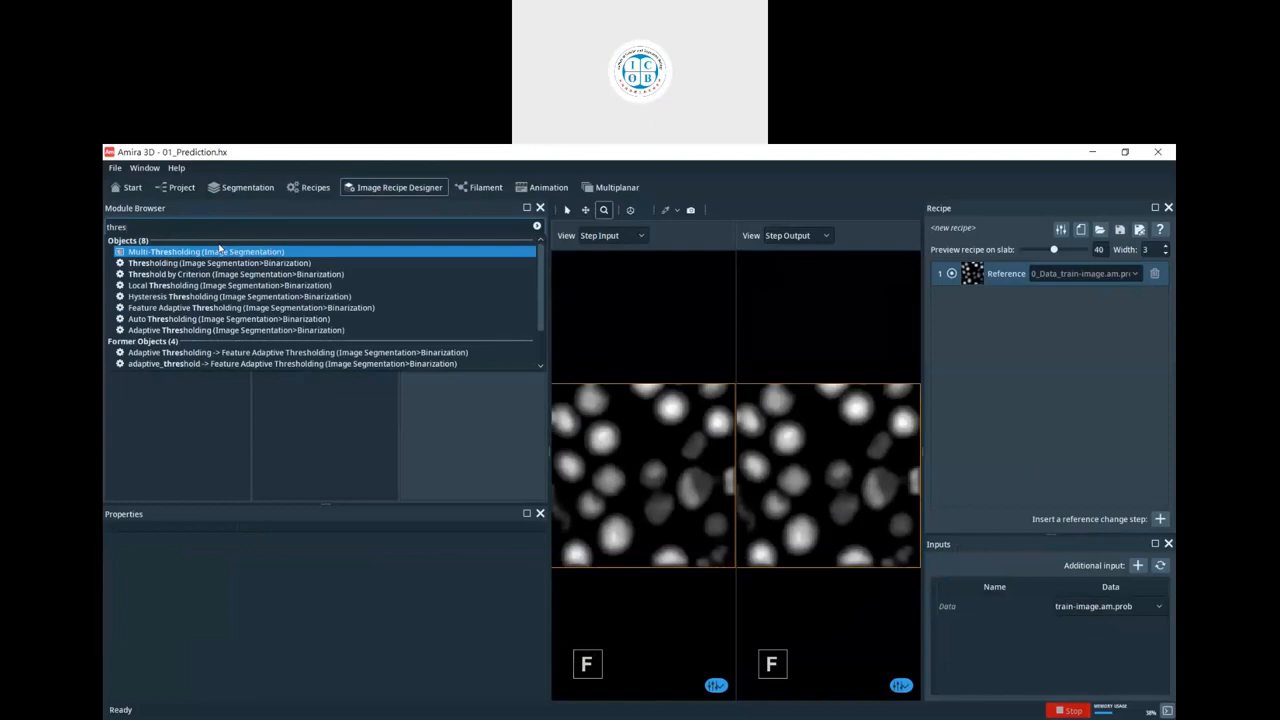
pyautogui.press('Down')
pyautogui.press('Down')
pyautogui.press('Down')
pyautogui.press('Up')
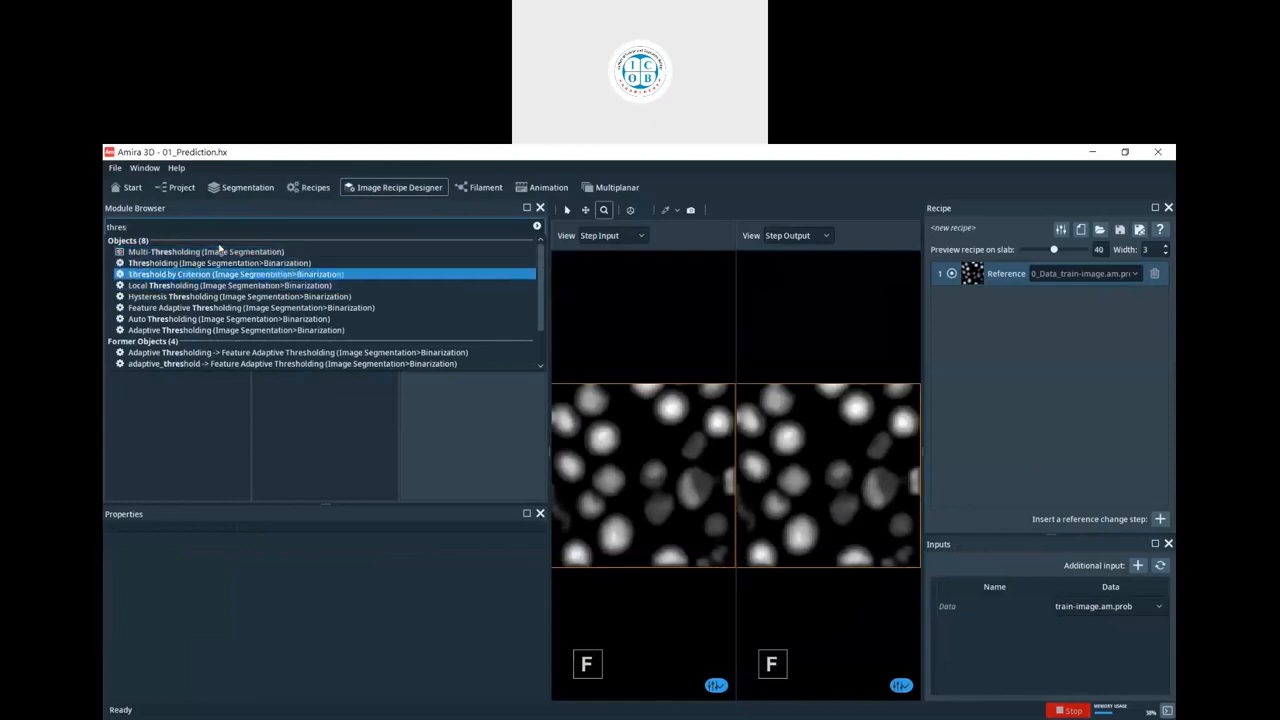
pyautogui.press('Down')
pyautogui.press('Down')
pyautogui.press('Down')
pyautogui.press('Up')
pyautogui.press('Up')
pyautogui.press('Up')
pyautogui.press('Up')
pyautogui.press('Return')
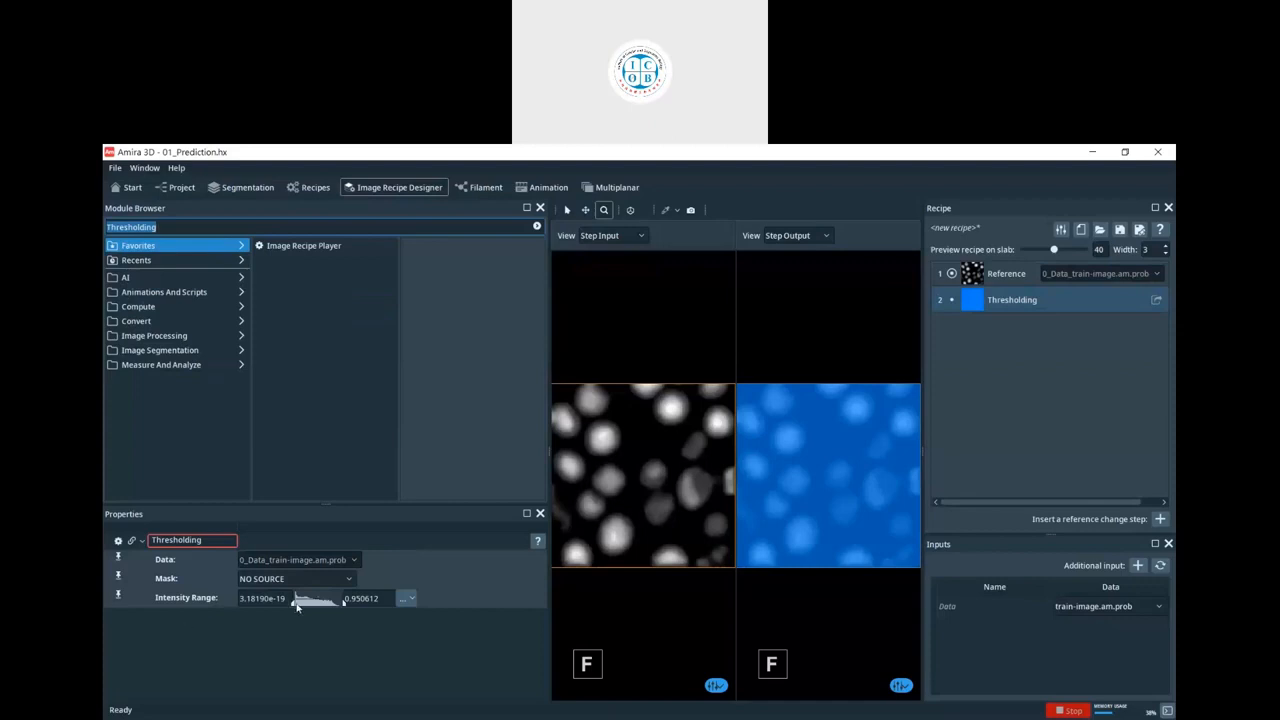
pyautogui.moveTo(296, 605)
pyautogui.mouseDown()
pyautogui.moveTo(330, 605)
pyautogui.moveTo(319, 606)
pyautogui.mouseUp()
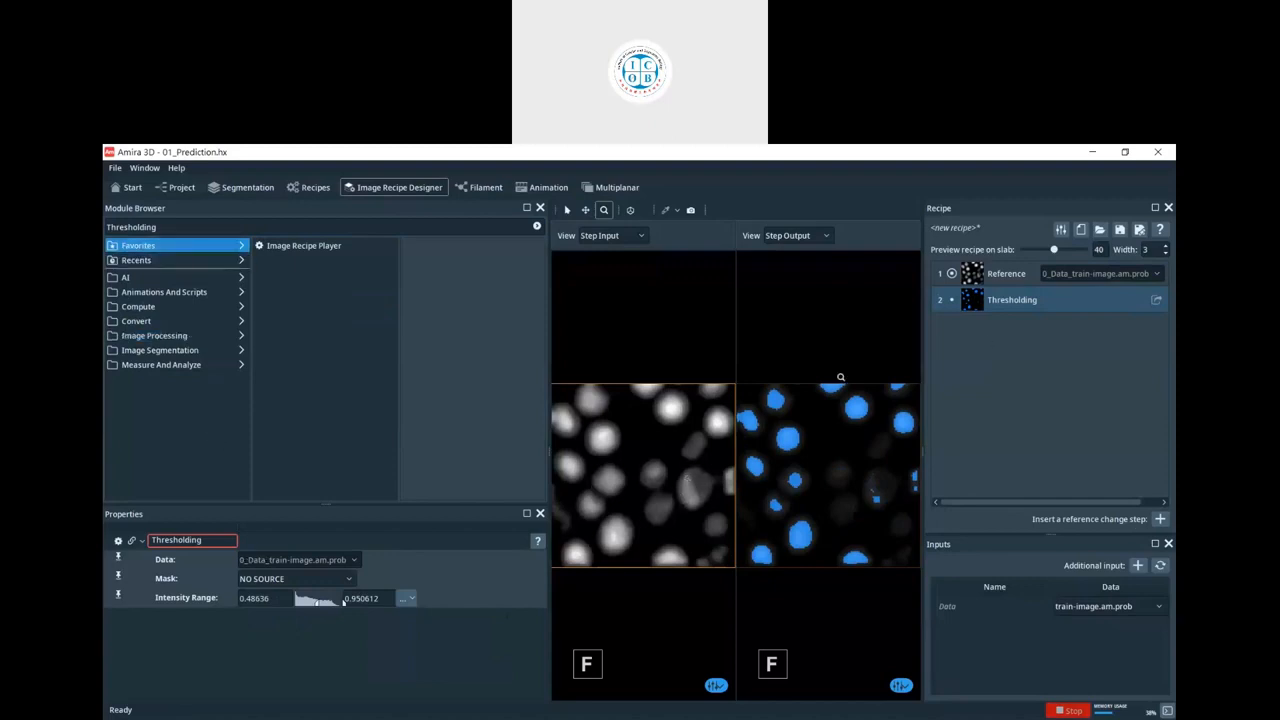
# - Add a Labeling step to the recipe after the Thresholding step
pyautogui.click(176, 227)
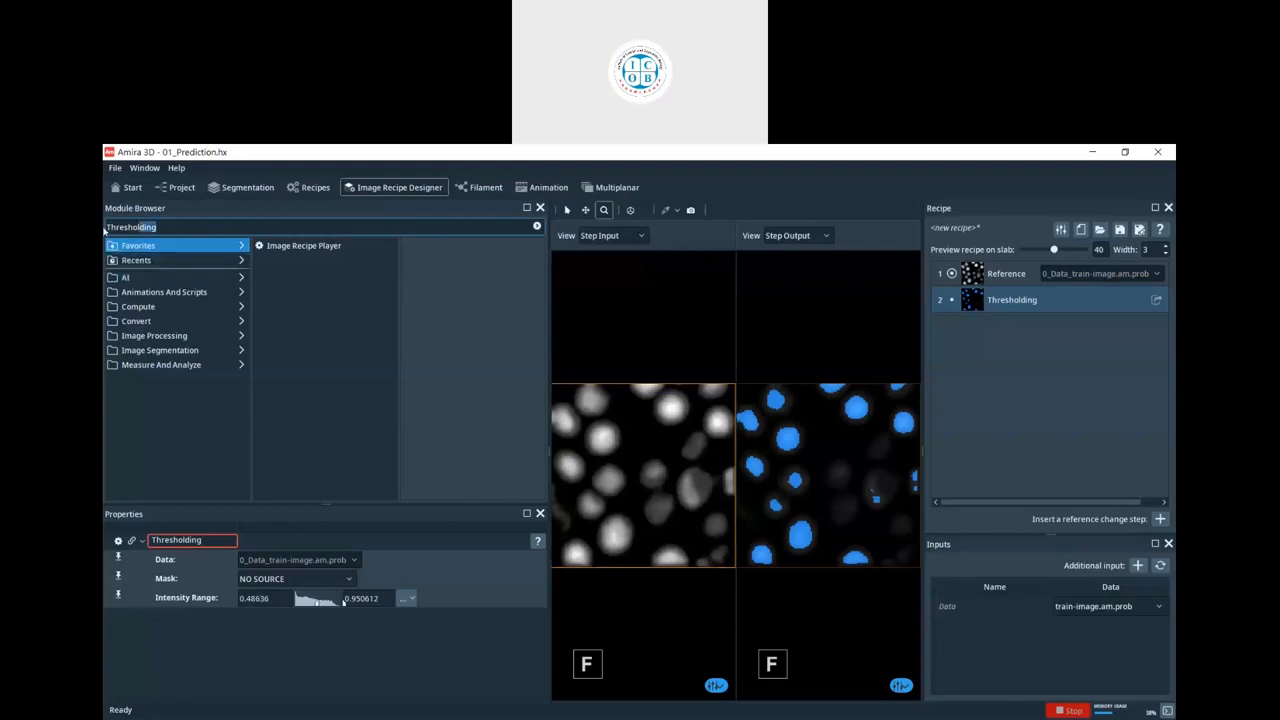
pyautogui.moveTo(178, 227); pyautogui.dragTo(113, 249)
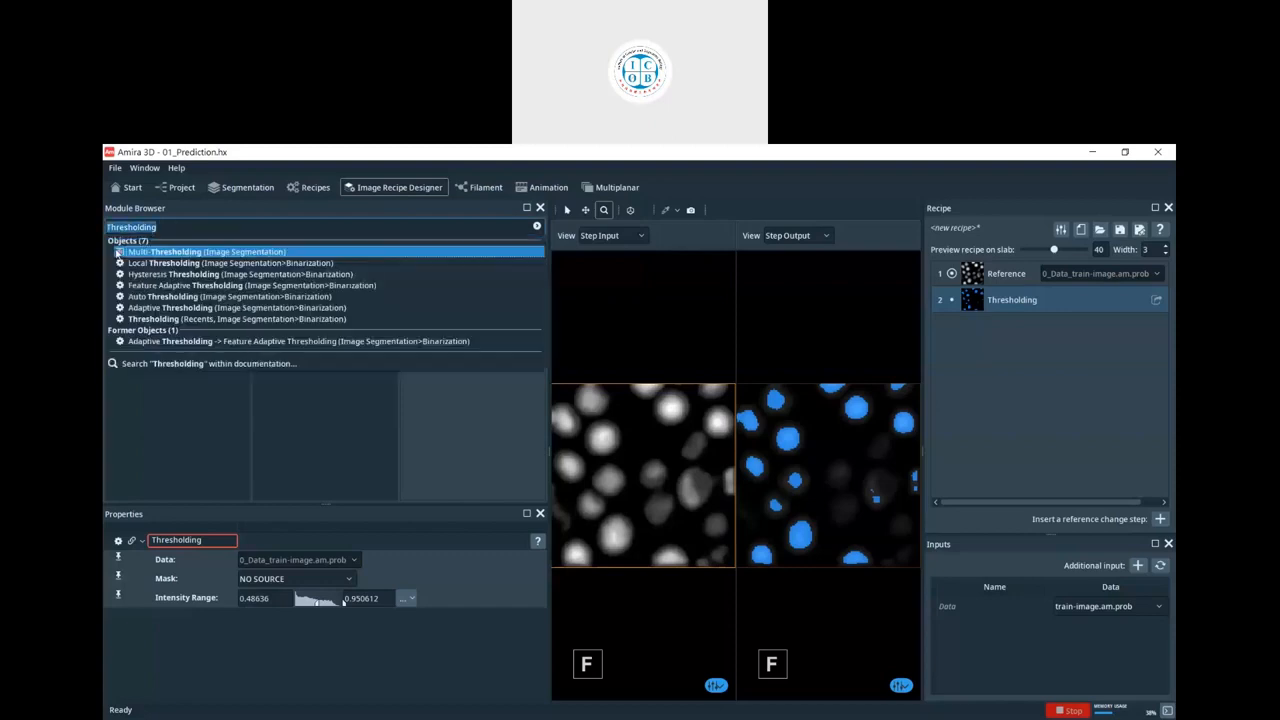
pyautogui.write('Labeling')
pyautogui.press('Return')
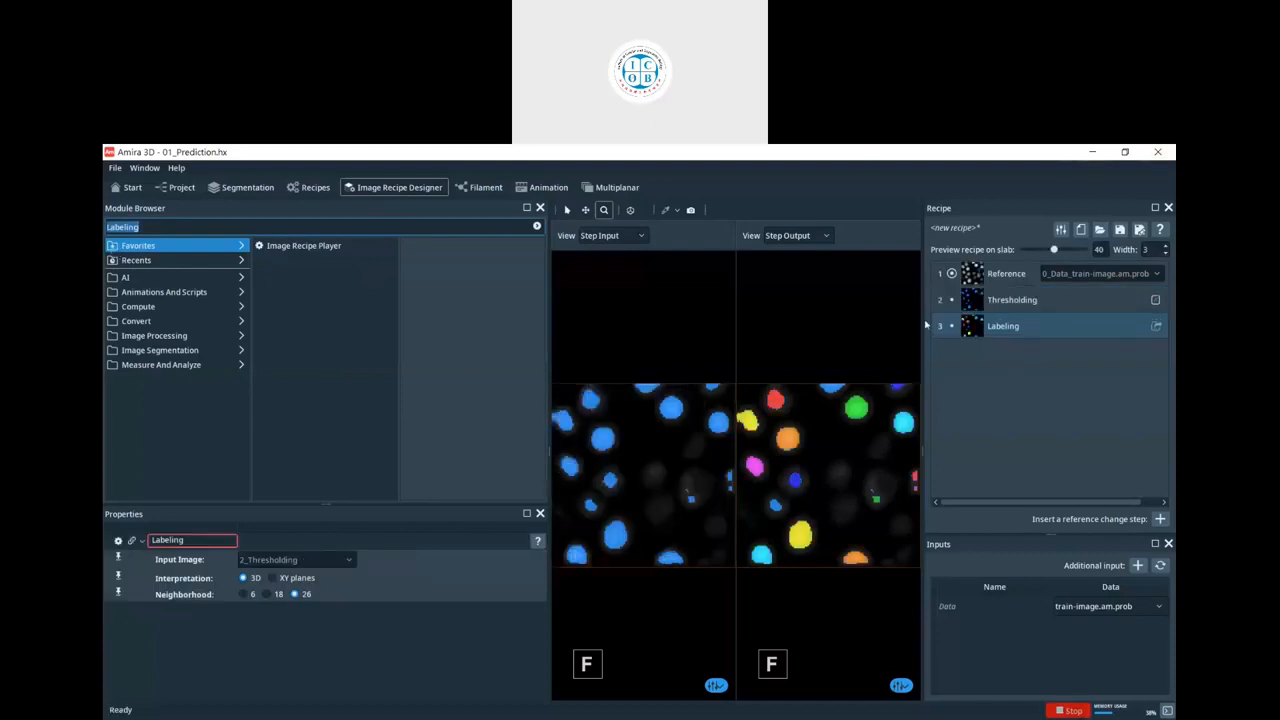
# - Insert a reference change step after Labeling and set its source to 0_Data_train-image.am.prob
pyautogui.click(1160, 520)
pyautogui.click(1105, 350)
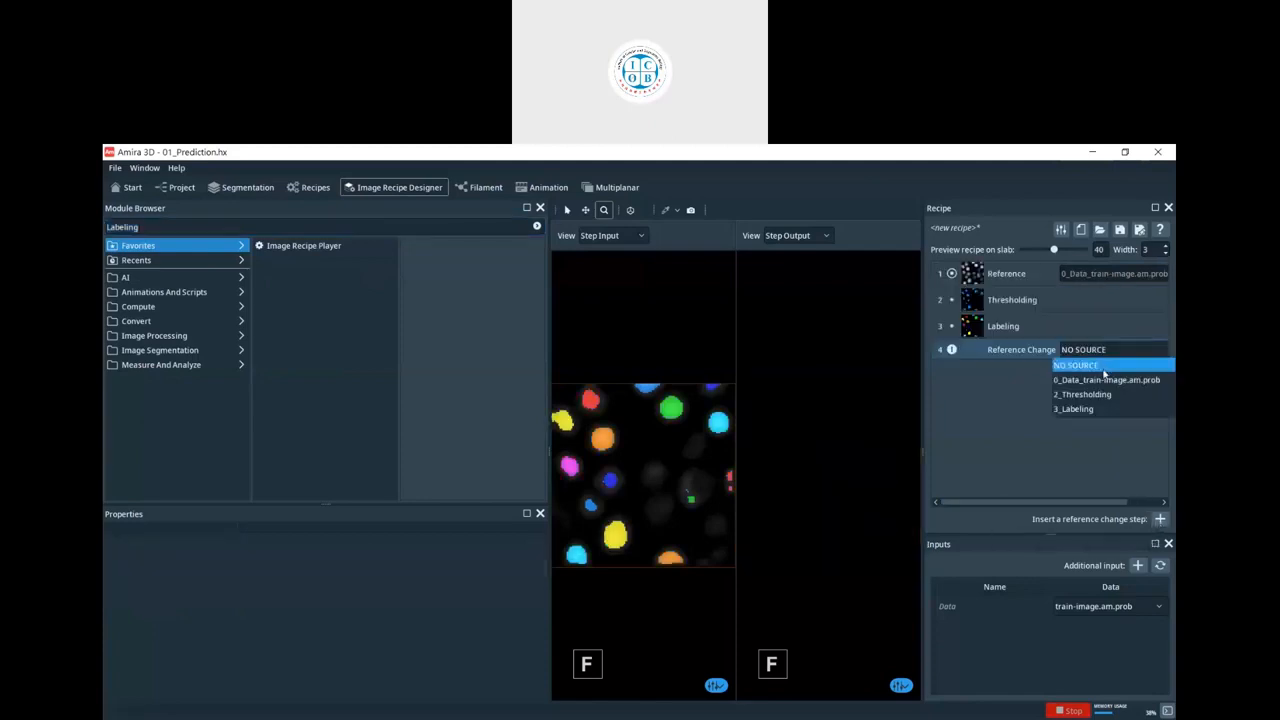
pyautogui.click(1097, 383)
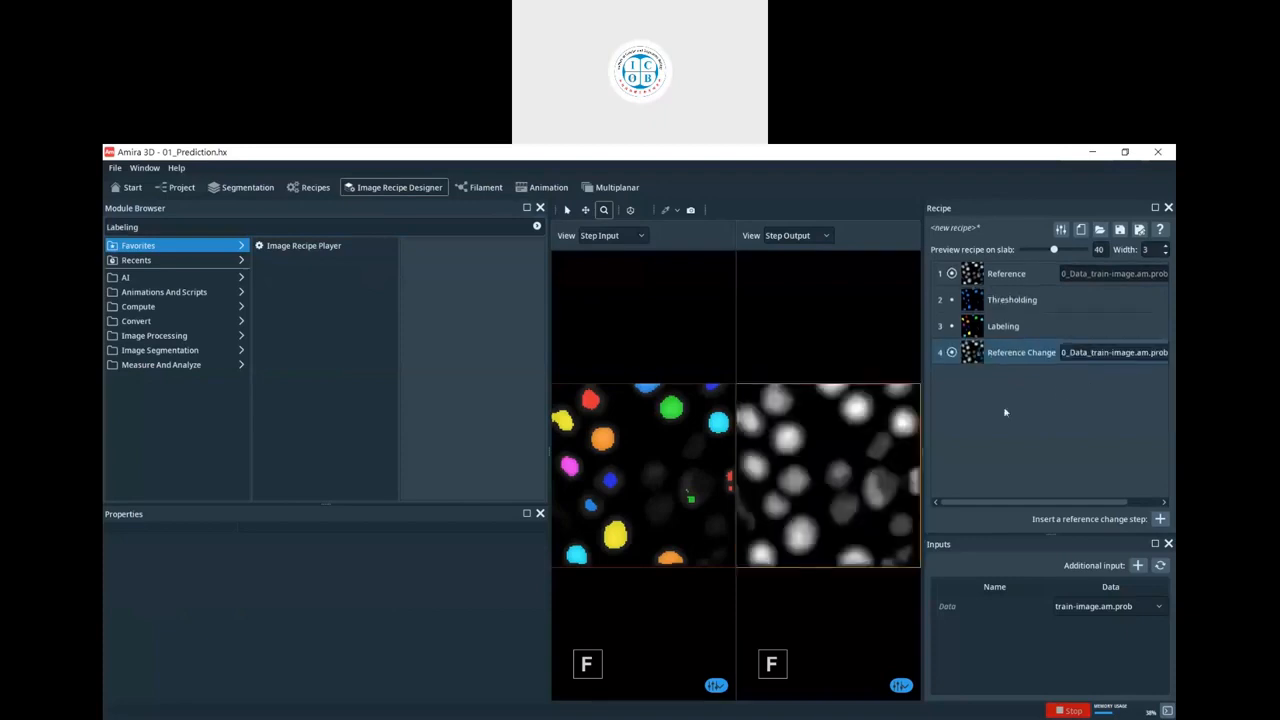
# - Add a second Thresholding step after the reference change, with an intensity range from 0.165804 to 0.950612
pyautogui.doubleClick(209, 229)
pyautogui.write('thresh')
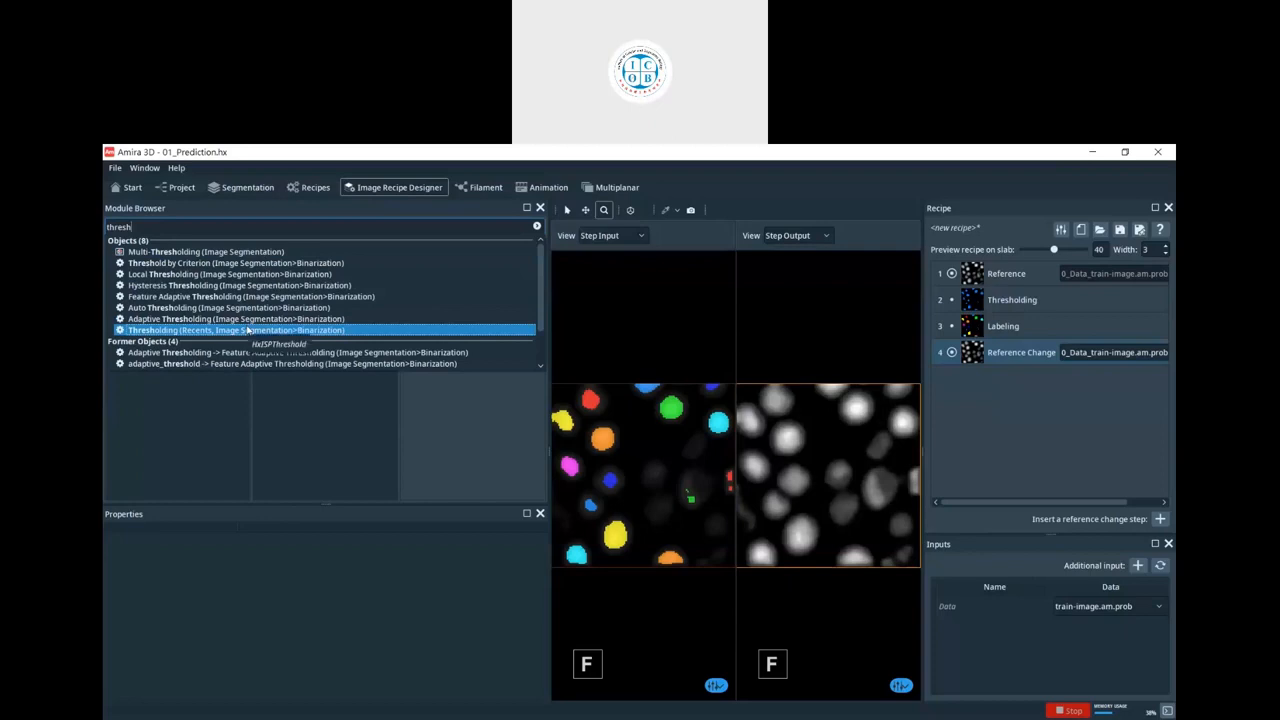
pyautogui.press('Up')
pyautogui.press('Up')
pyautogui.press('Up')
pyautogui.press('Up')
pyautogui.press('Up')
pyautogui.press('Up')
pyautogui.press('Down')
pyautogui.press('Down')
pyautogui.press('Down')
pyautogui.press('Down')
pyautogui.press('Down')
pyautogui.press('Down')
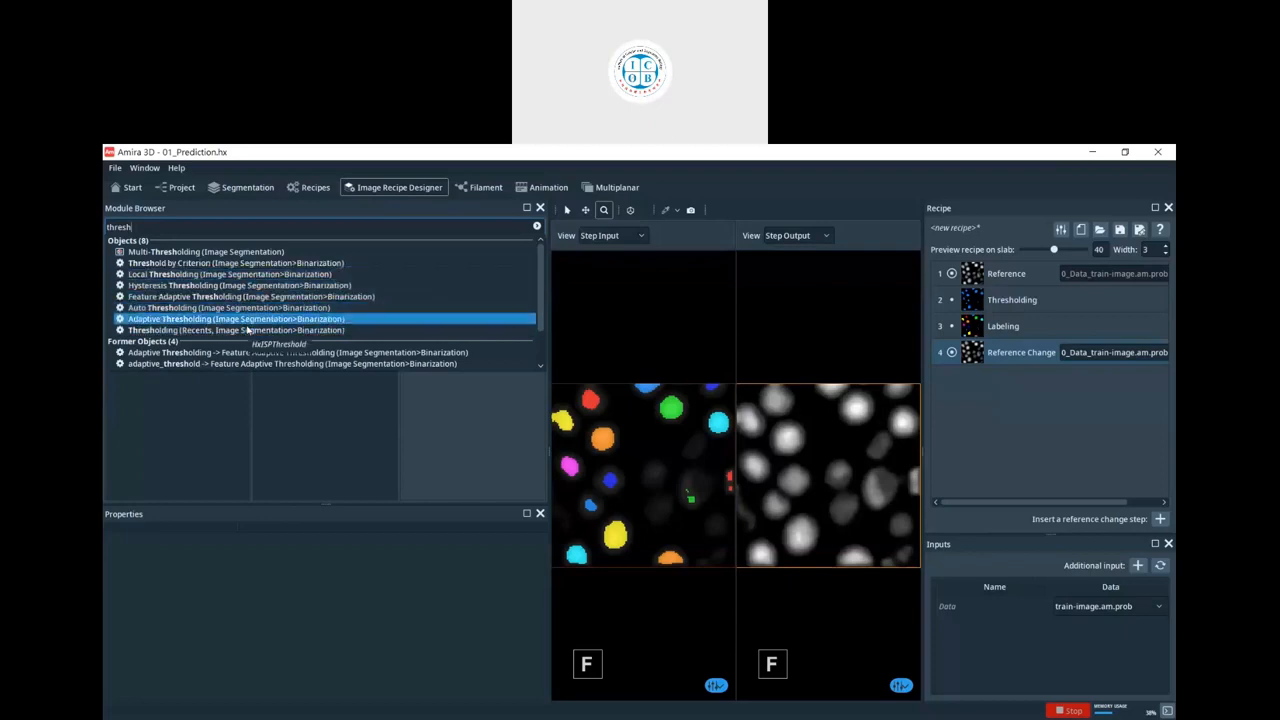
pyautogui.press('Return')
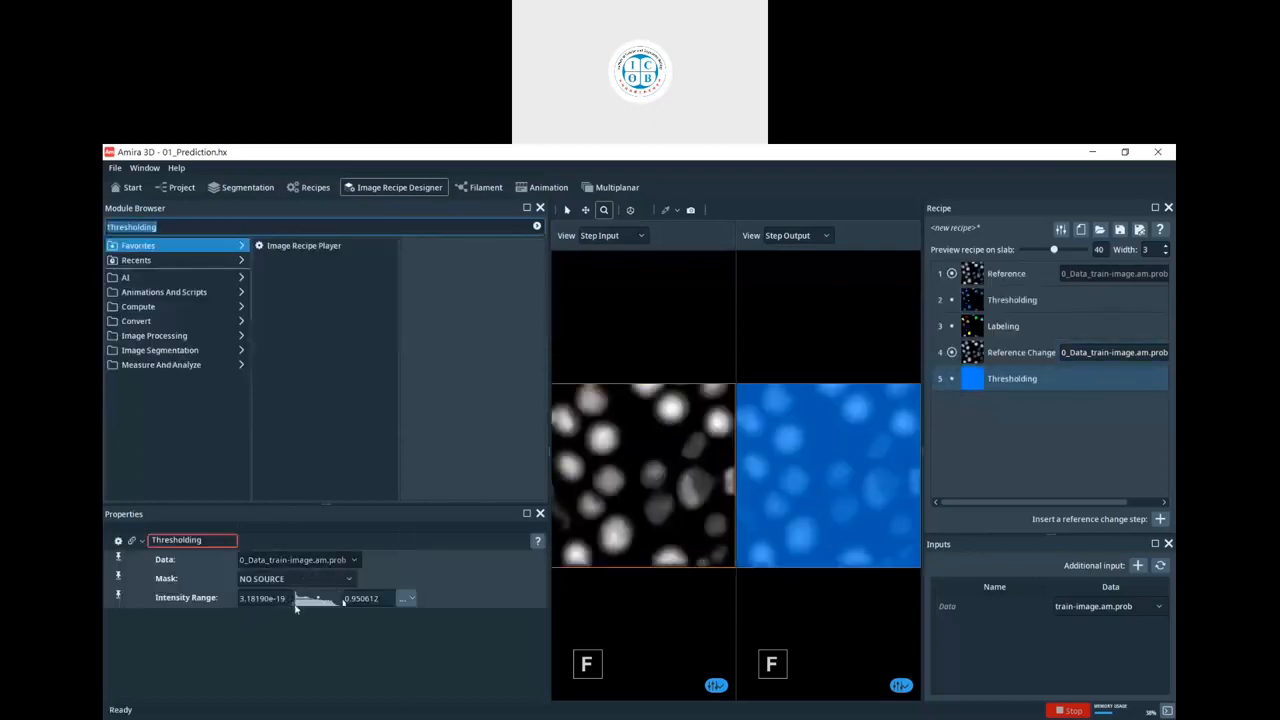
pyautogui.moveTo(295, 607); pyautogui.dragTo(302, 606)
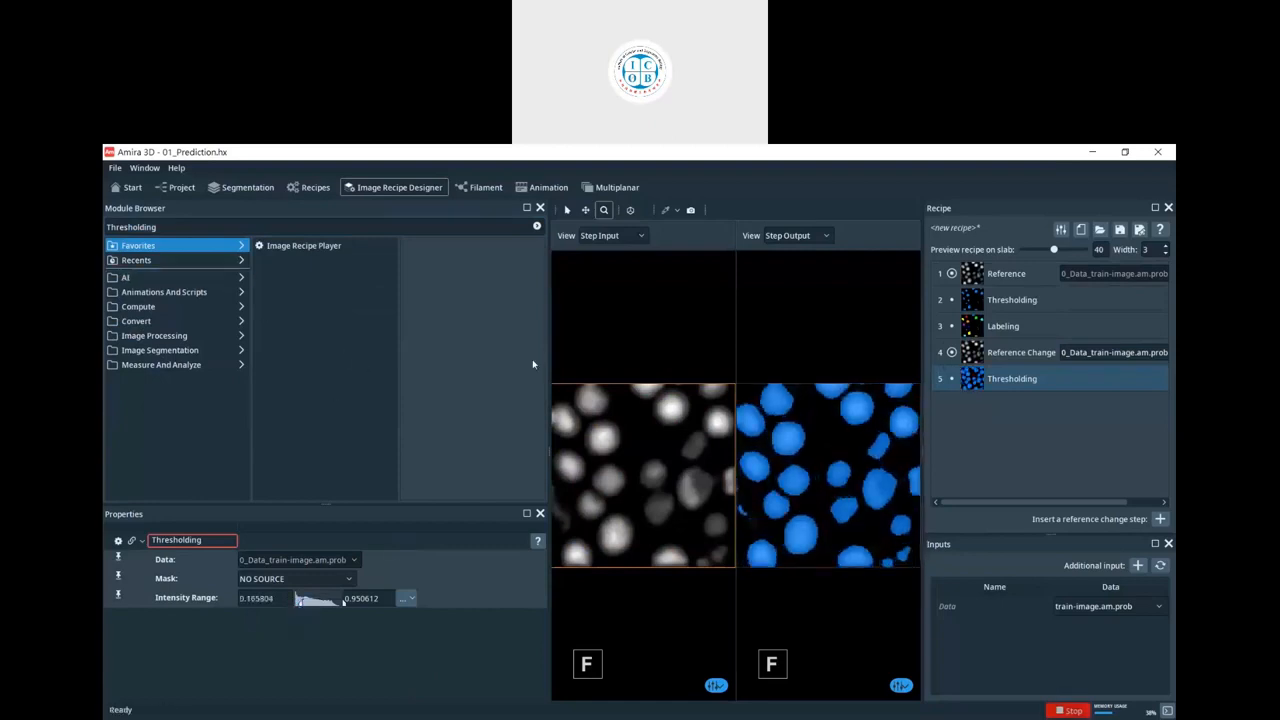
# - Insert another reference change step after the second Thresholding step and set its source to 0_Data_train-image.am.prob
pyautogui.click(1159, 519)
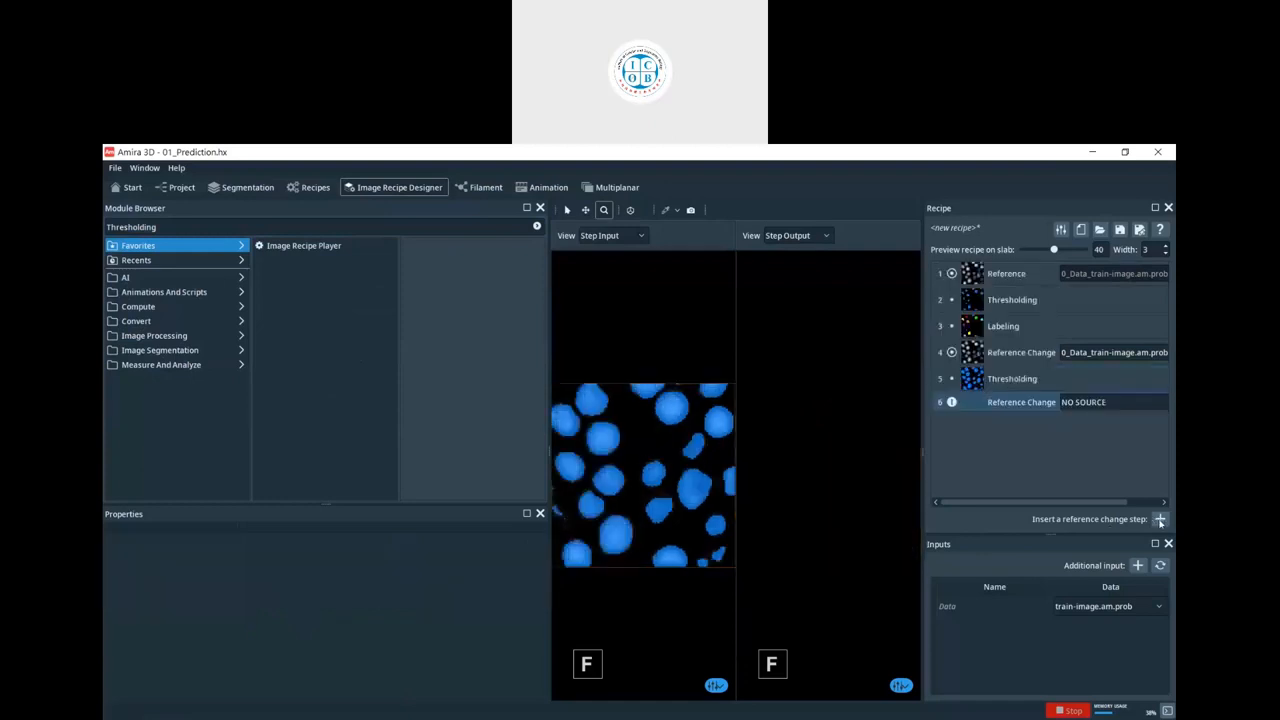
pyautogui.click(1079, 404)
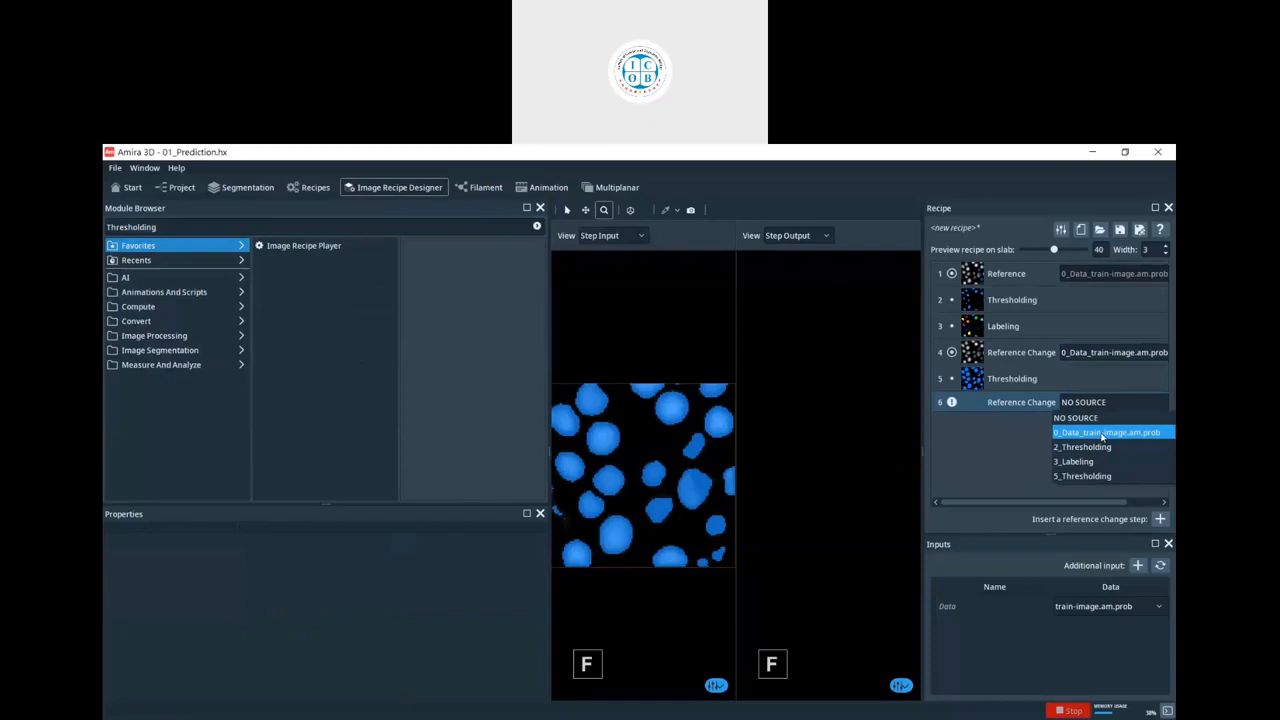
pyautogui.click(1103, 433)
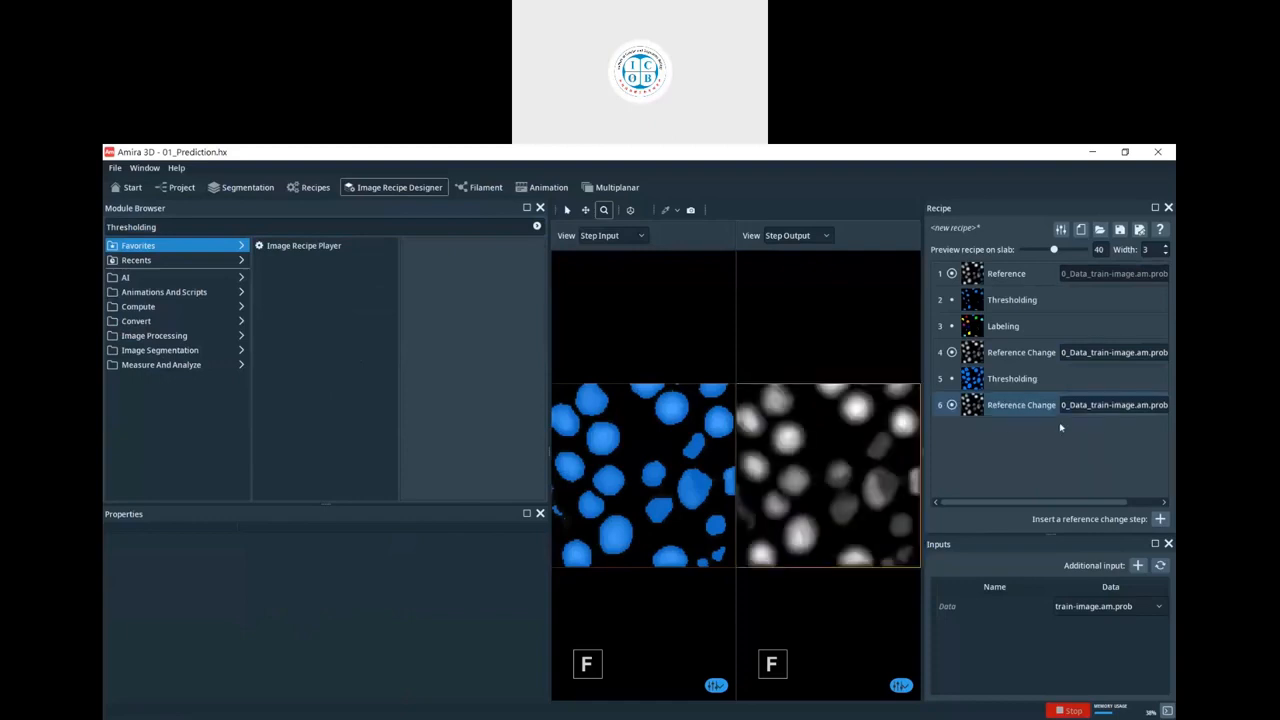
# - Find the Marker Based Watershed Inside Mask module and add it to the recipe after the last reference change
pyautogui.doubleClick(219, 226)
pyautogui.write('water')
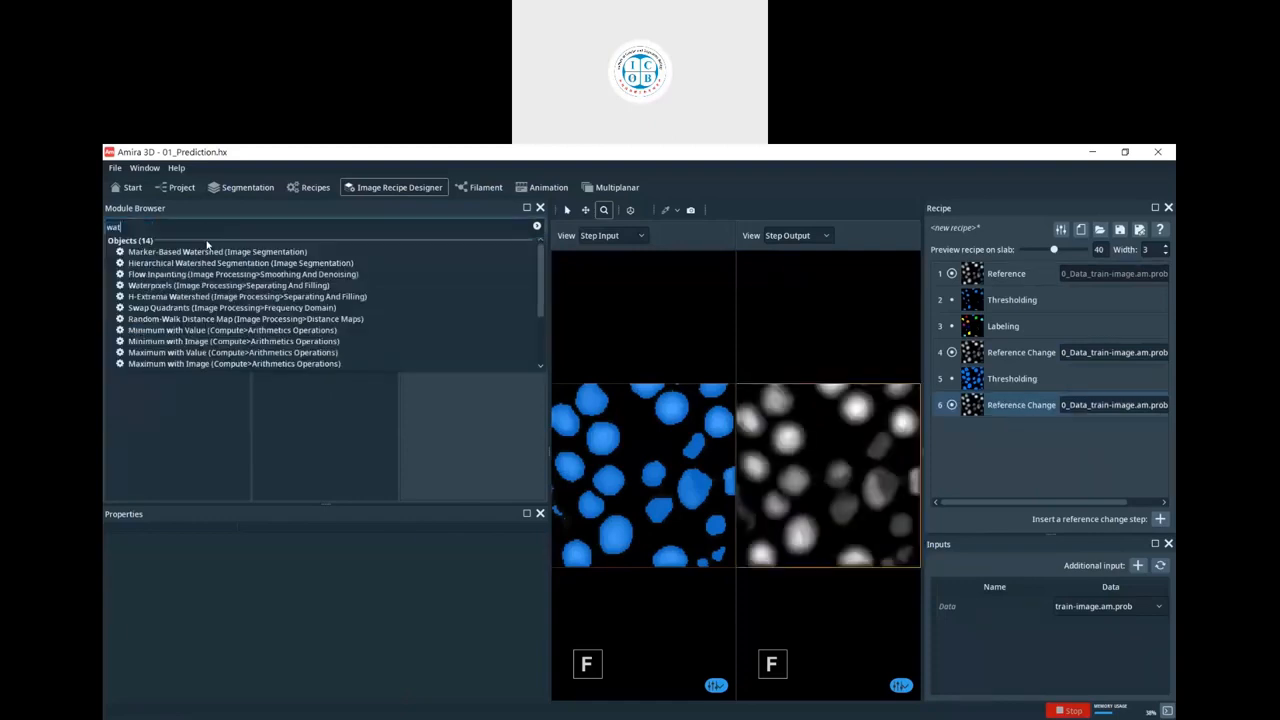
pyautogui.press('Down')
pyautogui.press('Down')
pyautogui.press('Down')
pyautogui.press('Down')
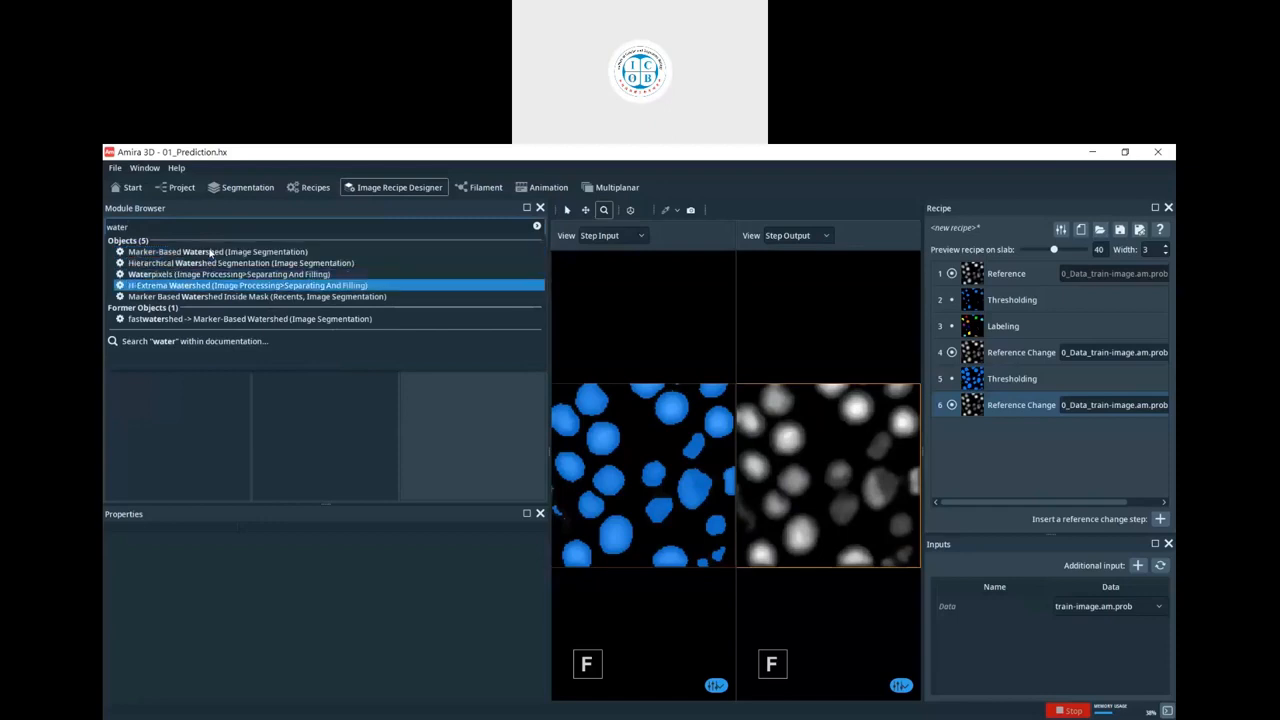
pyautogui.press('Return')
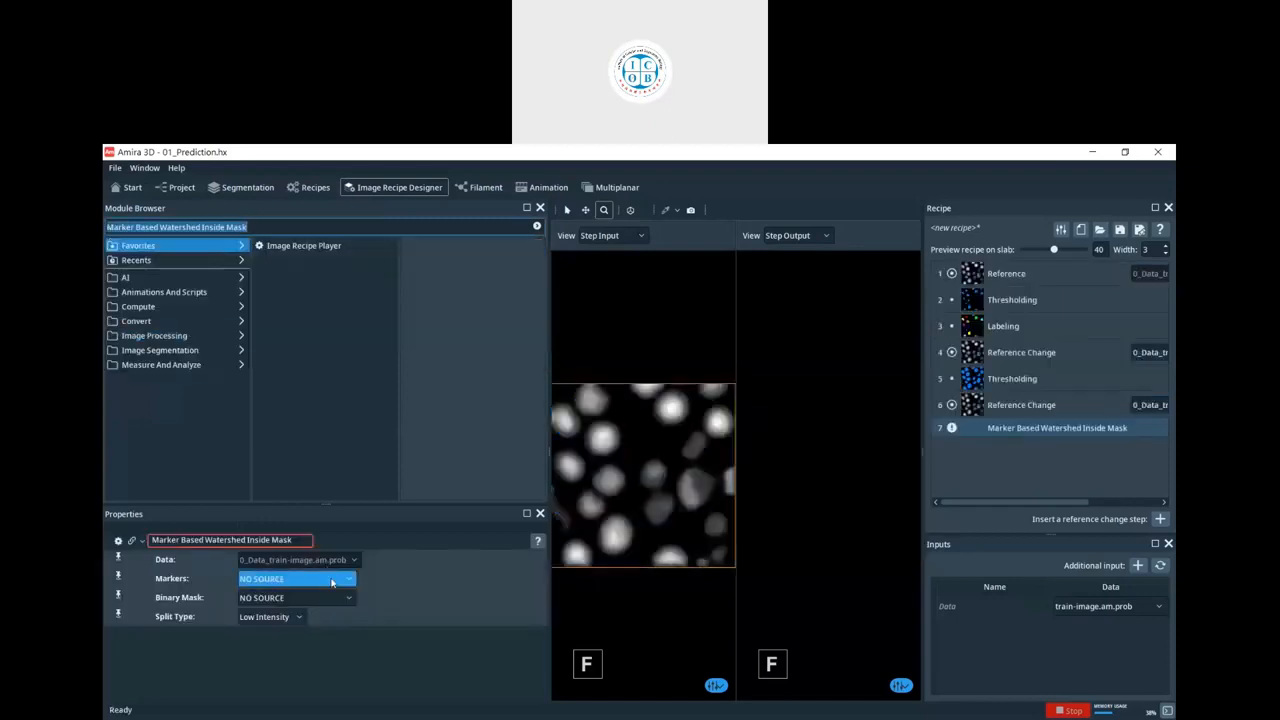
# - Set the watershed step's markers to 3_Labeling and its binary mask to 5_Thresholding
pyautogui.click(318, 579)
pyautogui.click(318, 623)
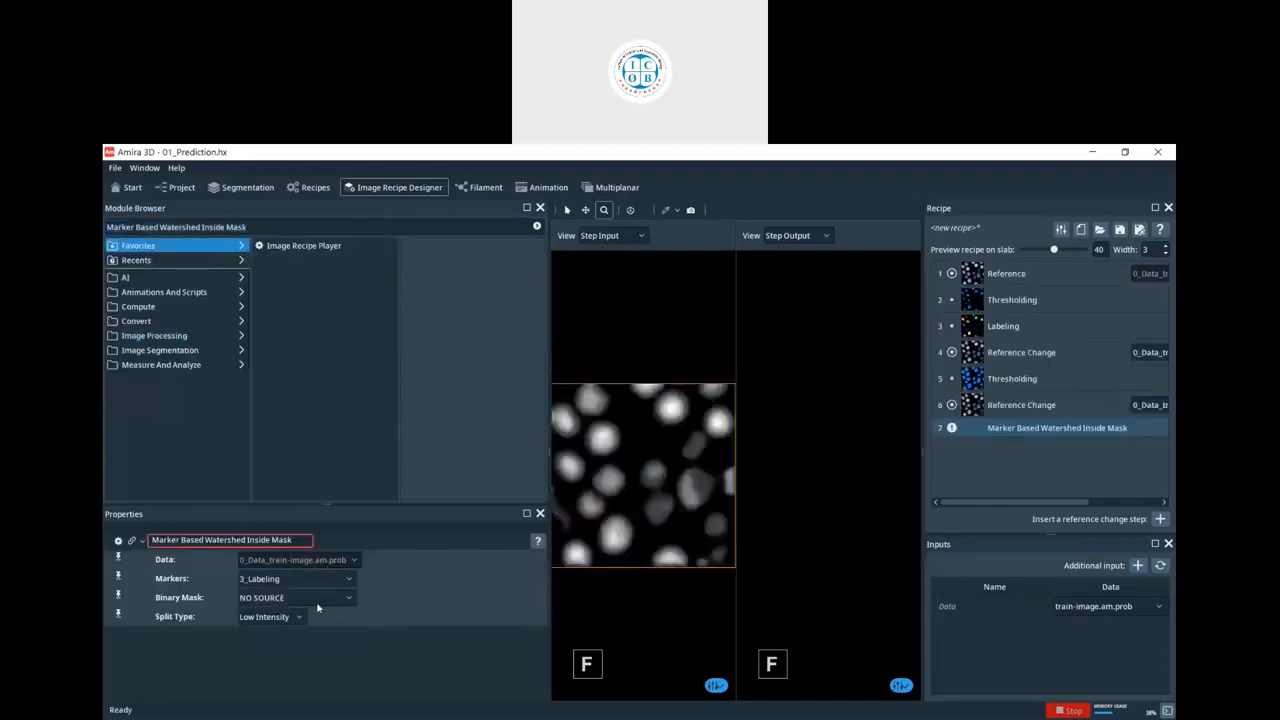
pyautogui.click(316, 598)
pyautogui.click(310, 658)
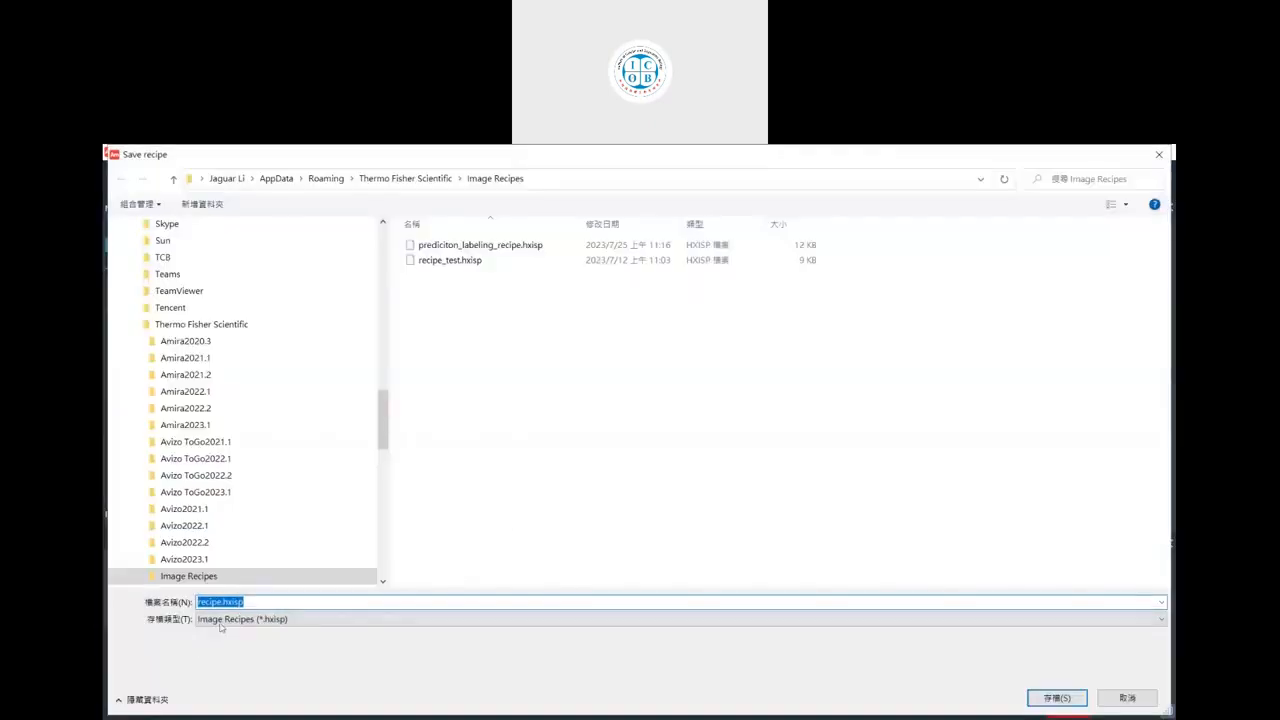
# - Save the recipe as sinica_recipe.hxisp in the Image Recipes folder
pyautogui.click(212, 602)
pyautogui.press('Home')
pyautogui.write('sinica_')
pyautogui.click(1055, 700)
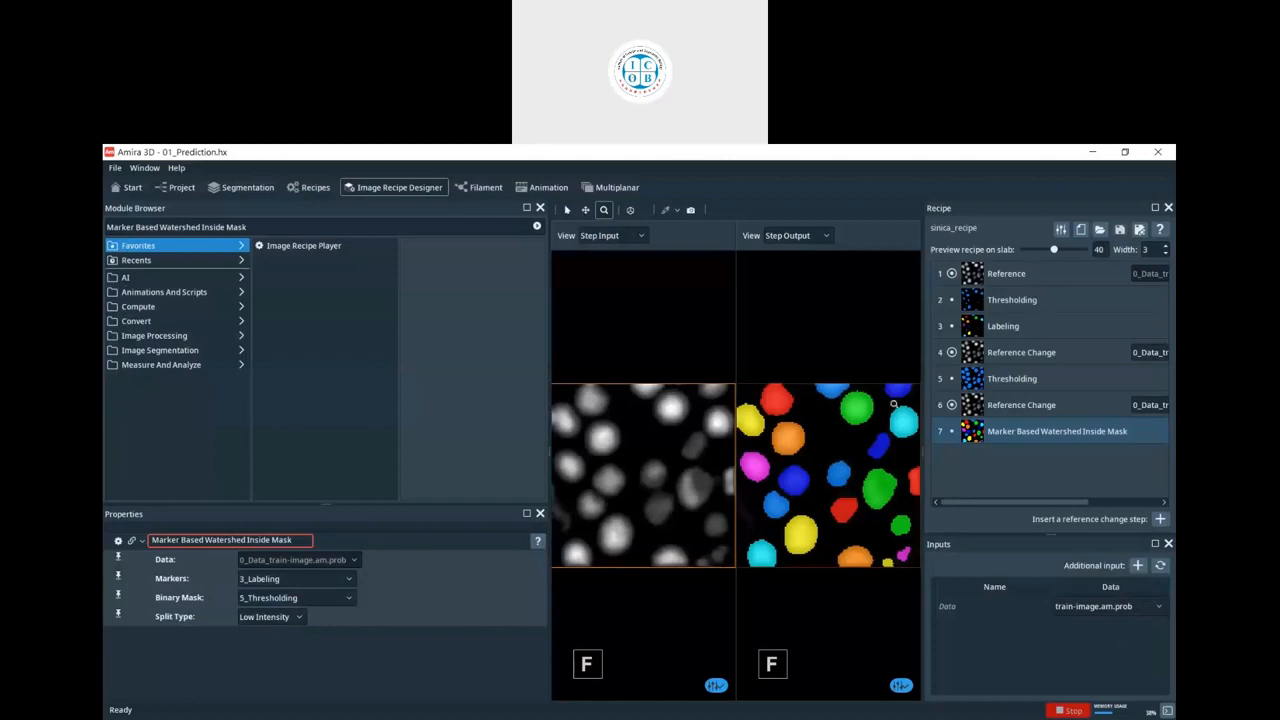
# - Widen the recipe list and switch the Labeling step's output export on and back off
pyautogui.moveTo(924, 398); pyautogui.dragTo(795, 405)
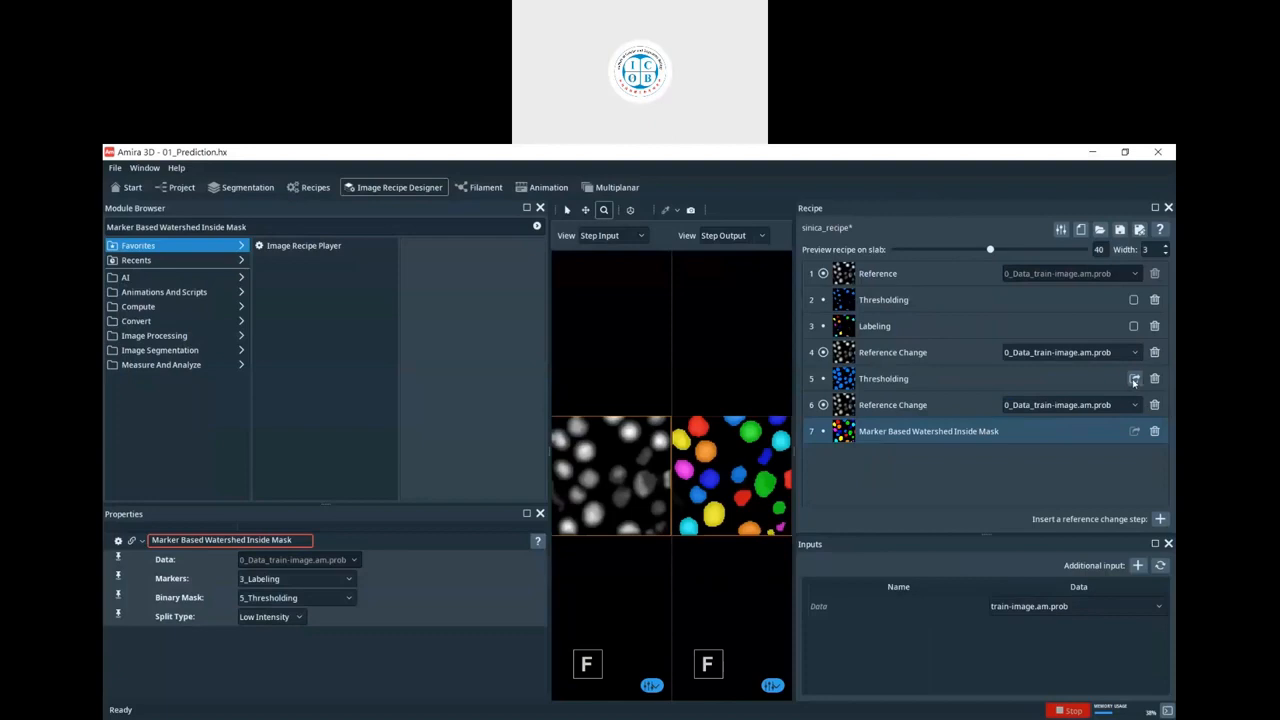
pyautogui.click(1133, 326)
pyautogui.click(1134, 326)
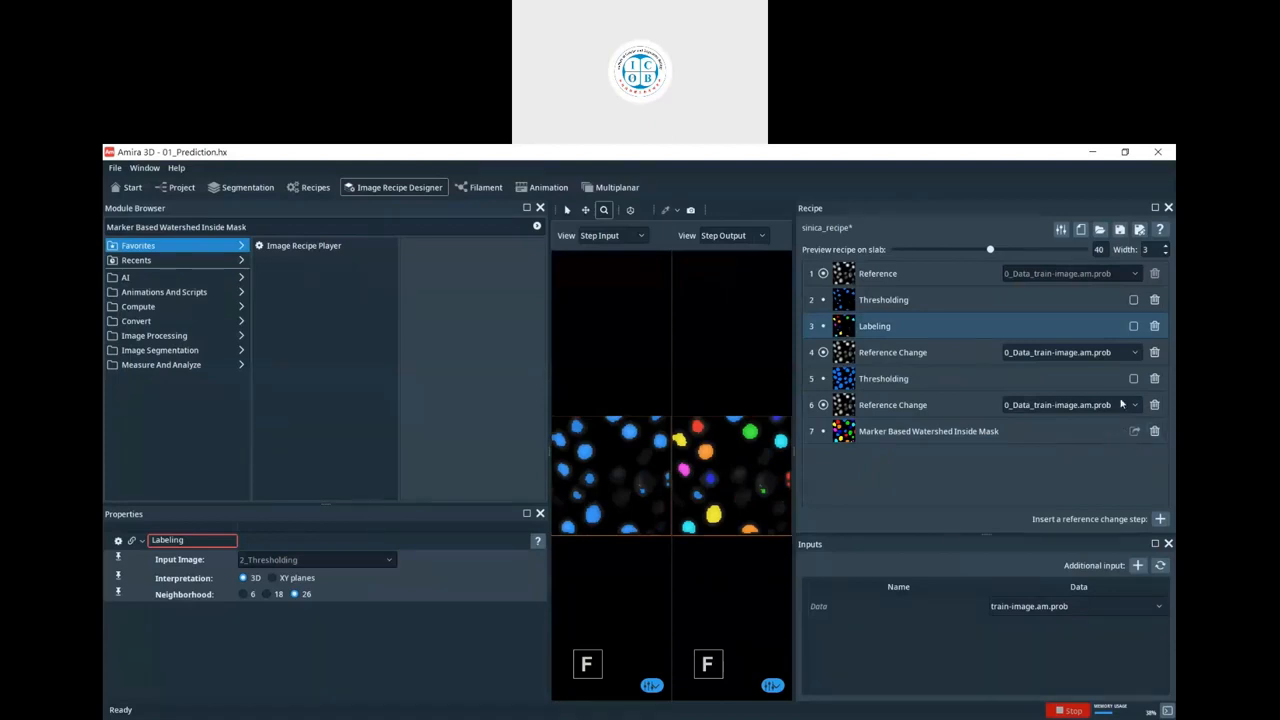
# - Return to the project, attach sinica_recipe to train-image.am.prob and apply it
pyautogui.click(185, 190)
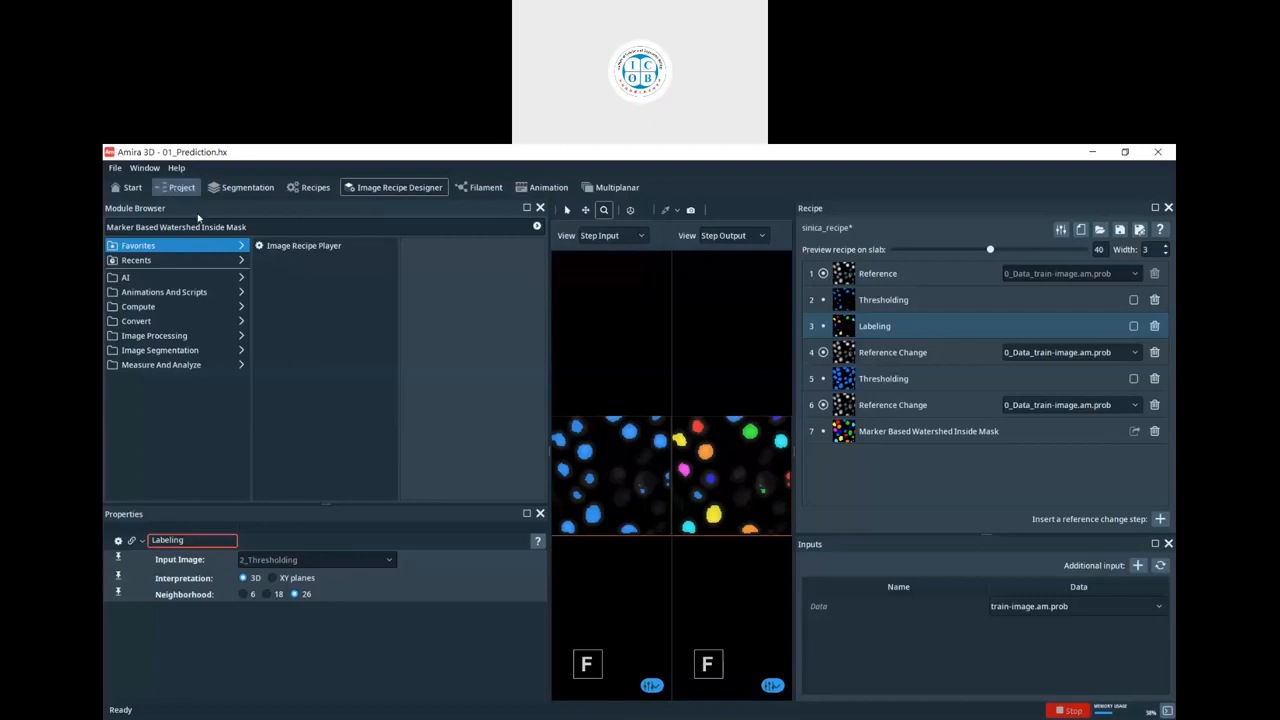
pyautogui.click(200, 326)
pyautogui.rightClick(200, 327)
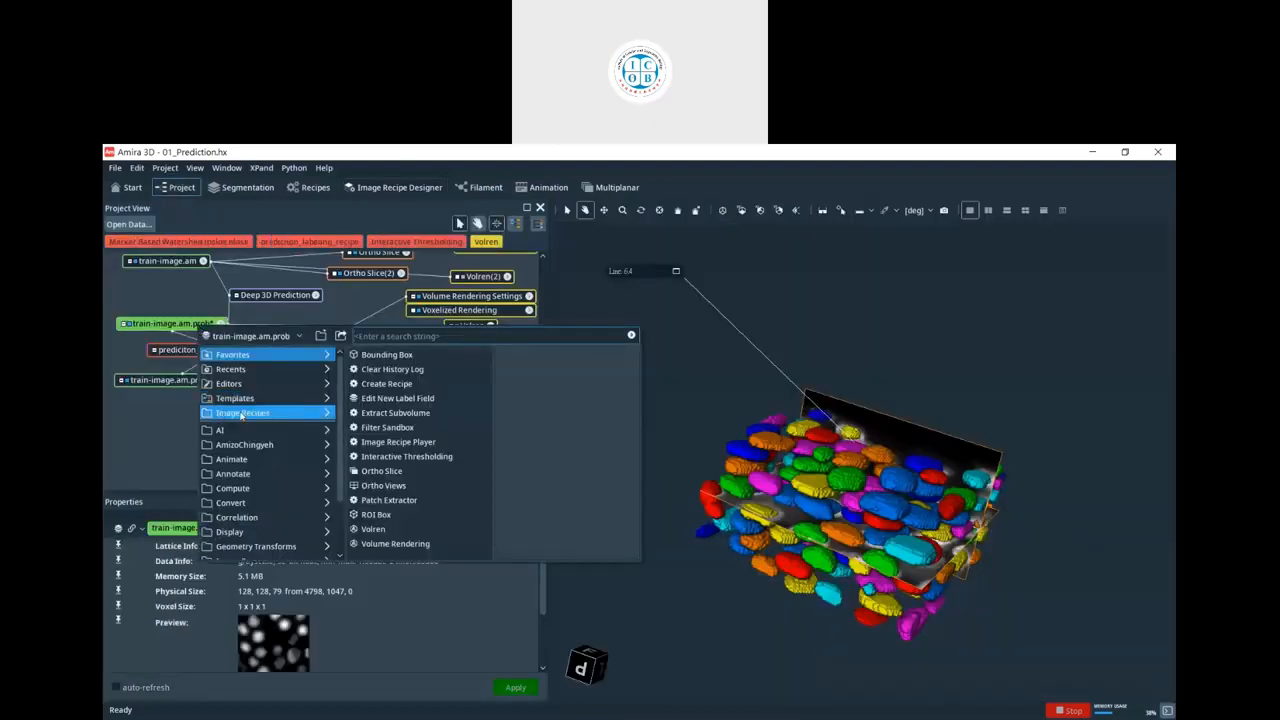
pyautogui.click(245, 416)
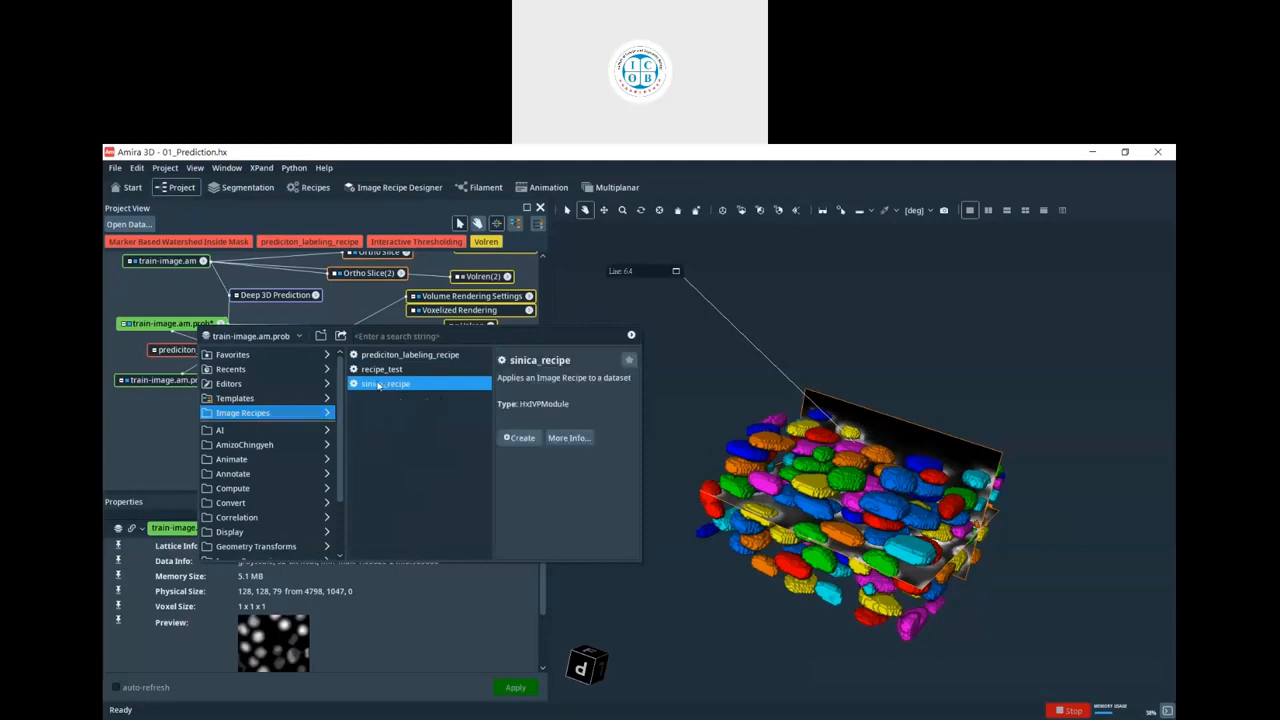
pyautogui.click(381, 386)
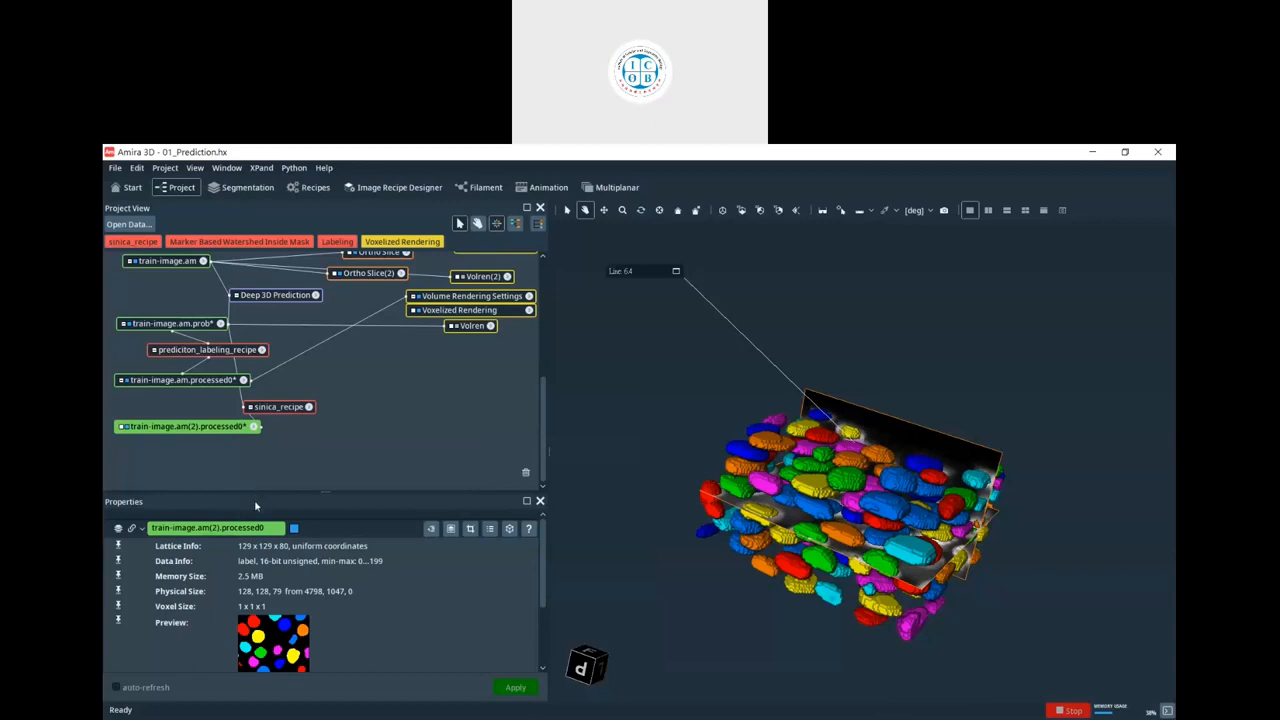
pyautogui.click(402, 195)
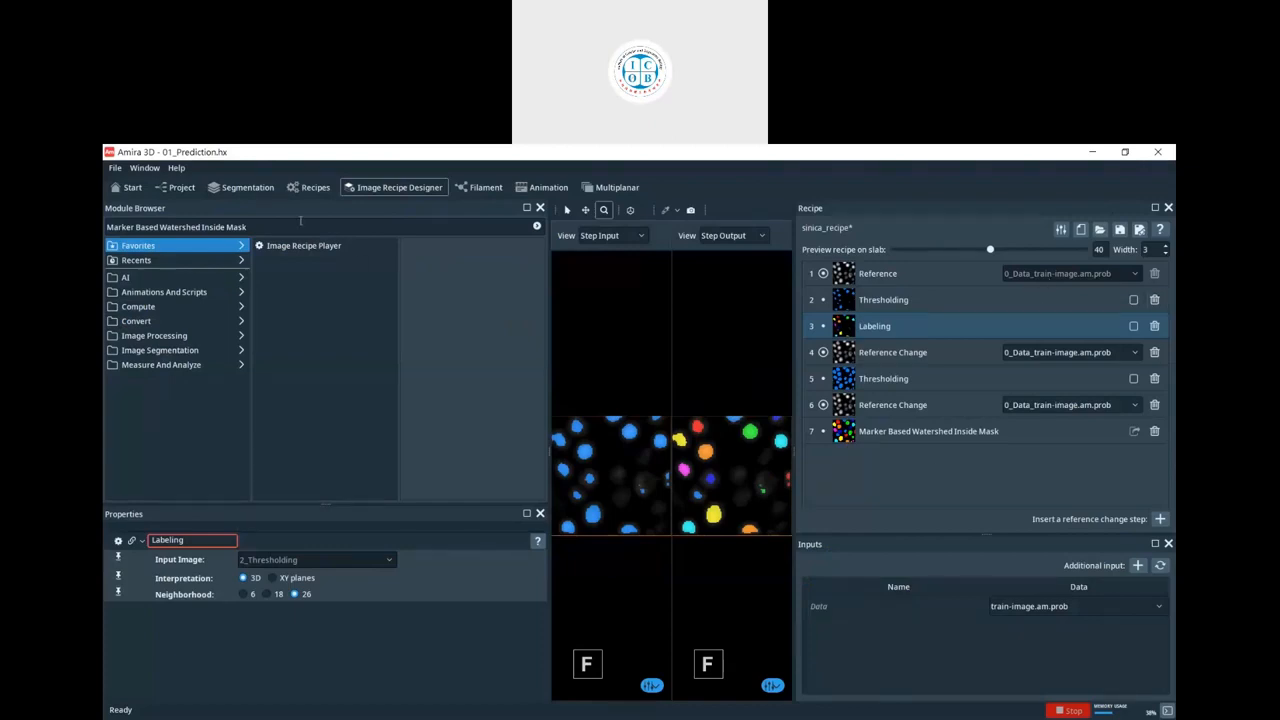
pyautogui.click(243, 188)
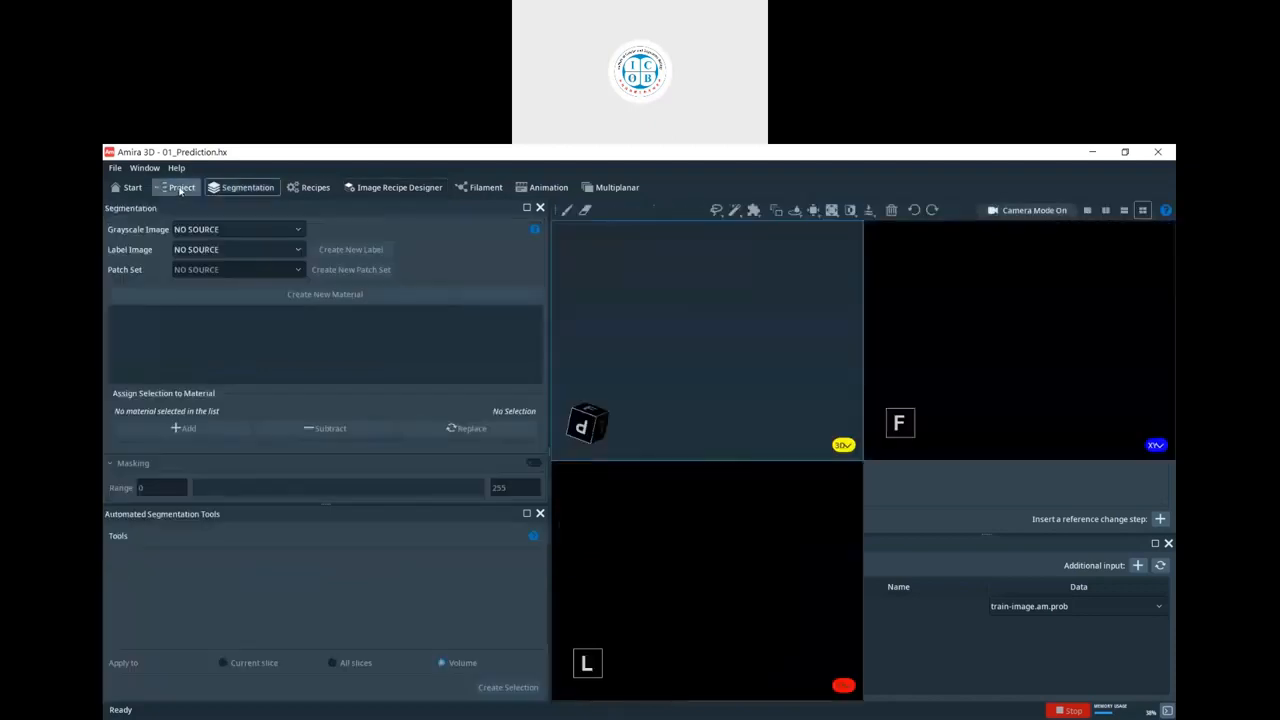
pyautogui.click(181, 188)
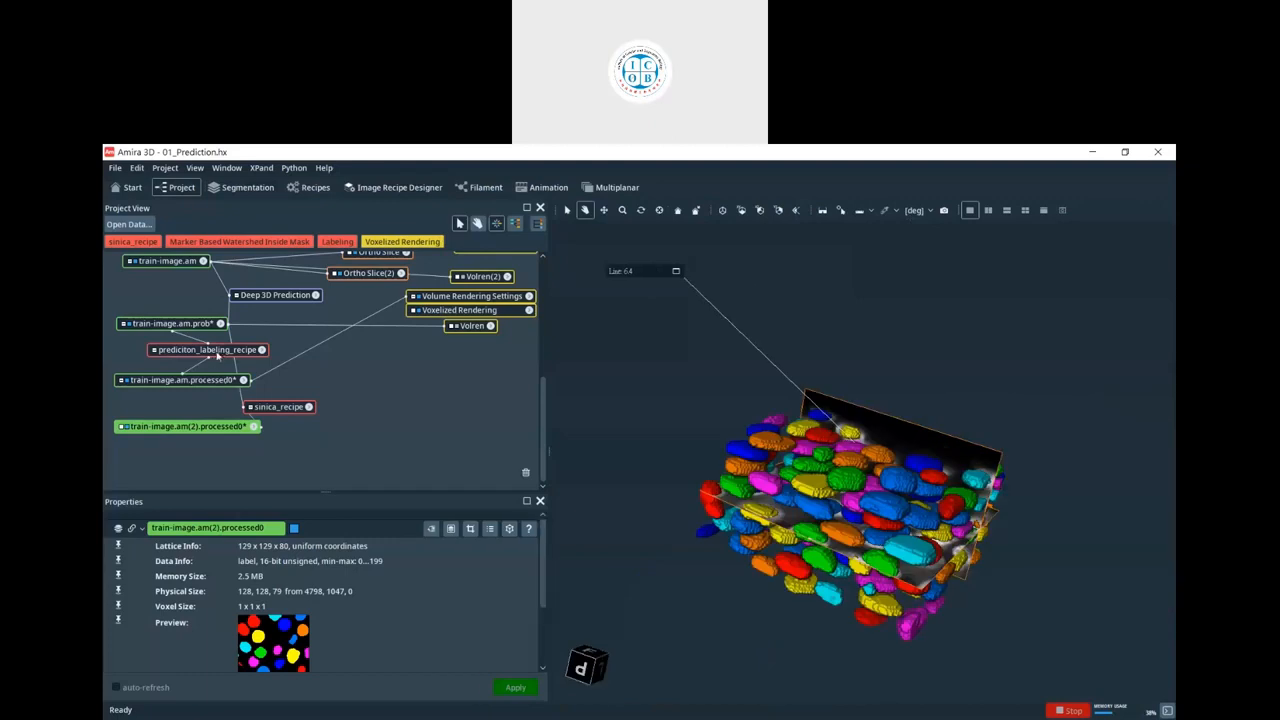
# - Move the prediciton_labeling_recipe and sinica_recipe modules clear of the data objects and display prediciton_labeling_recipe's properties
pyautogui.click(220, 352)
pyautogui.moveTo(220, 352); pyautogui.dragTo(400, 364)
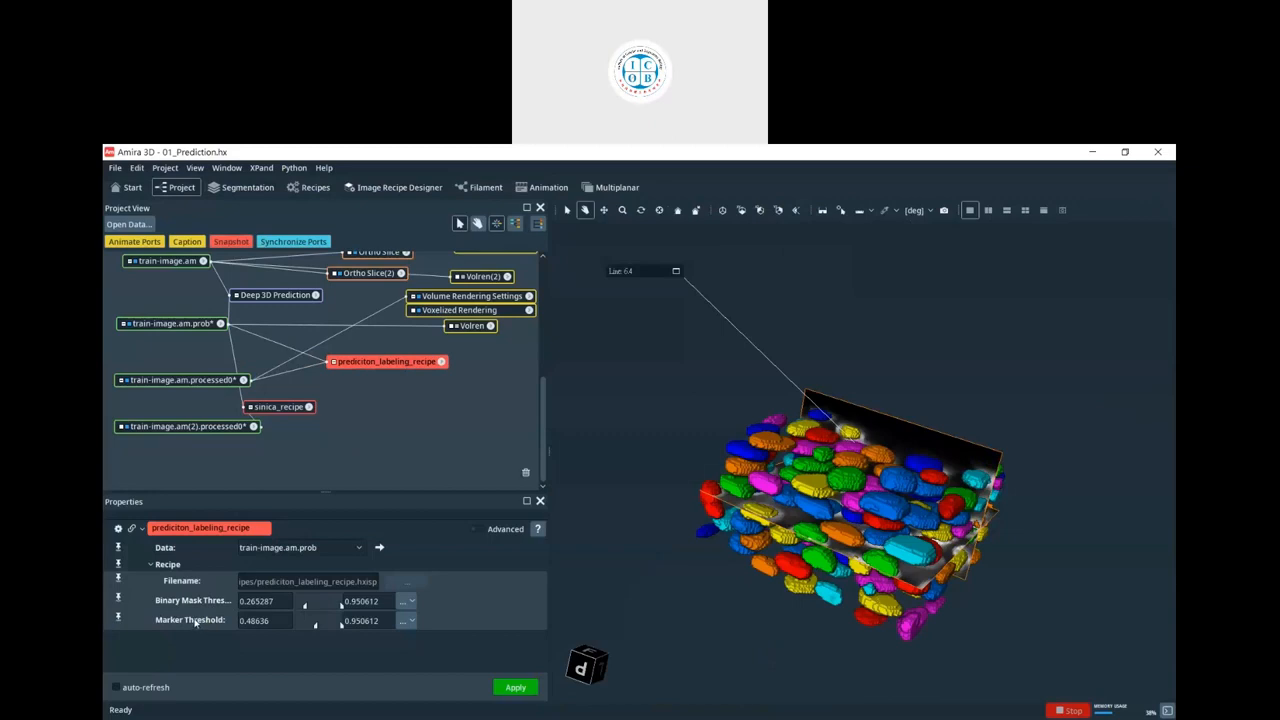
pyautogui.moveTo(290, 408); pyautogui.dragTo(392, 408)
pyautogui.click(386, 362)
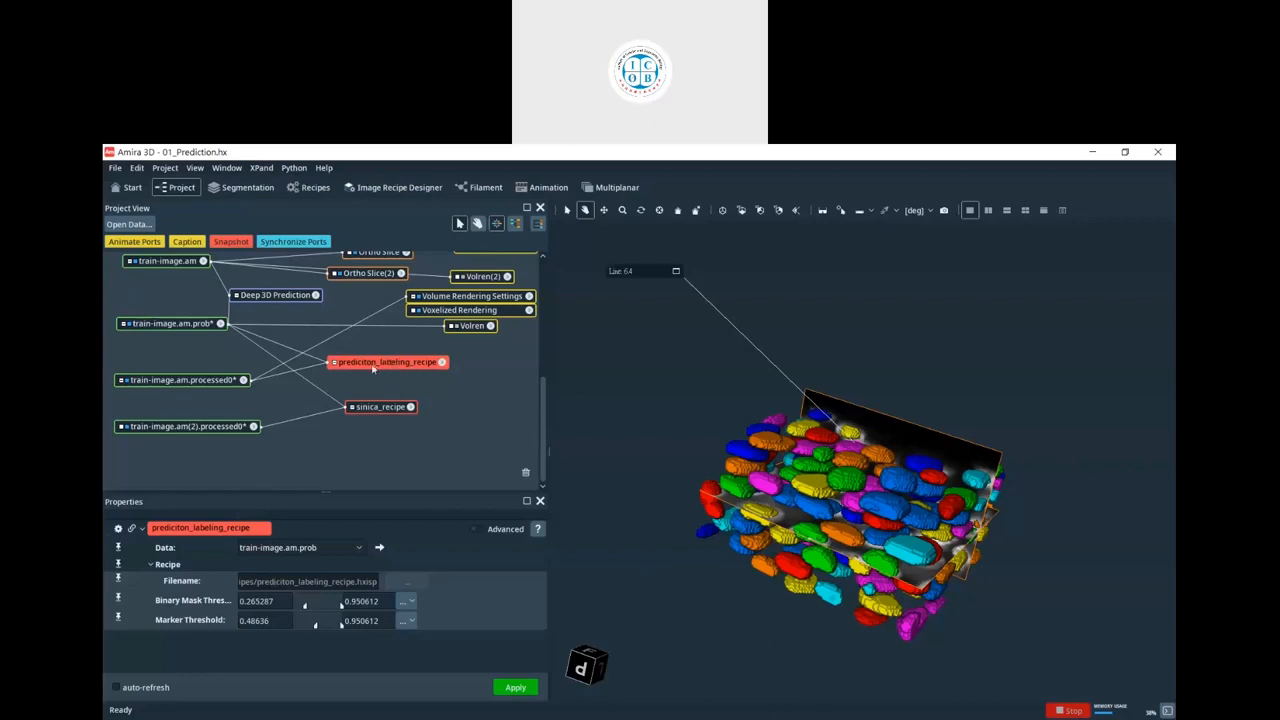
# - In the recipe designer, expose the intensity range of the first Thresholding step as a port named "Marker Threshold"
pyautogui.click(382, 189)
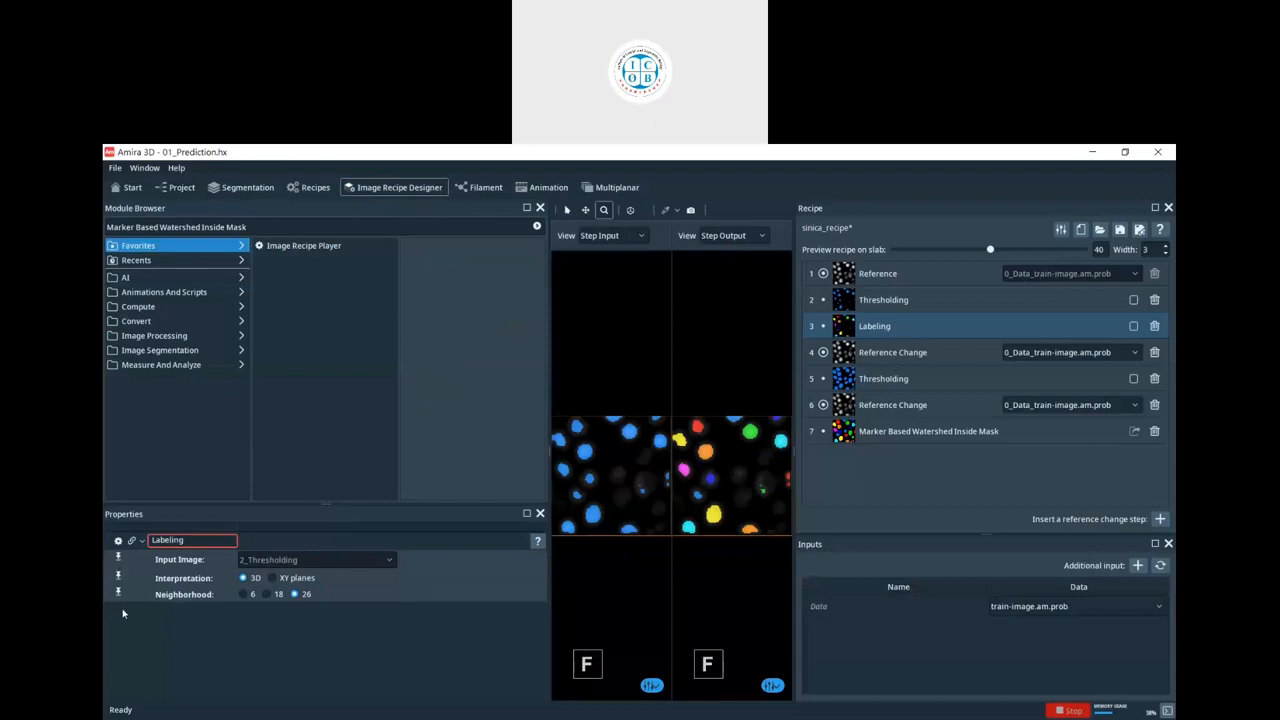
pyautogui.click(877, 304)
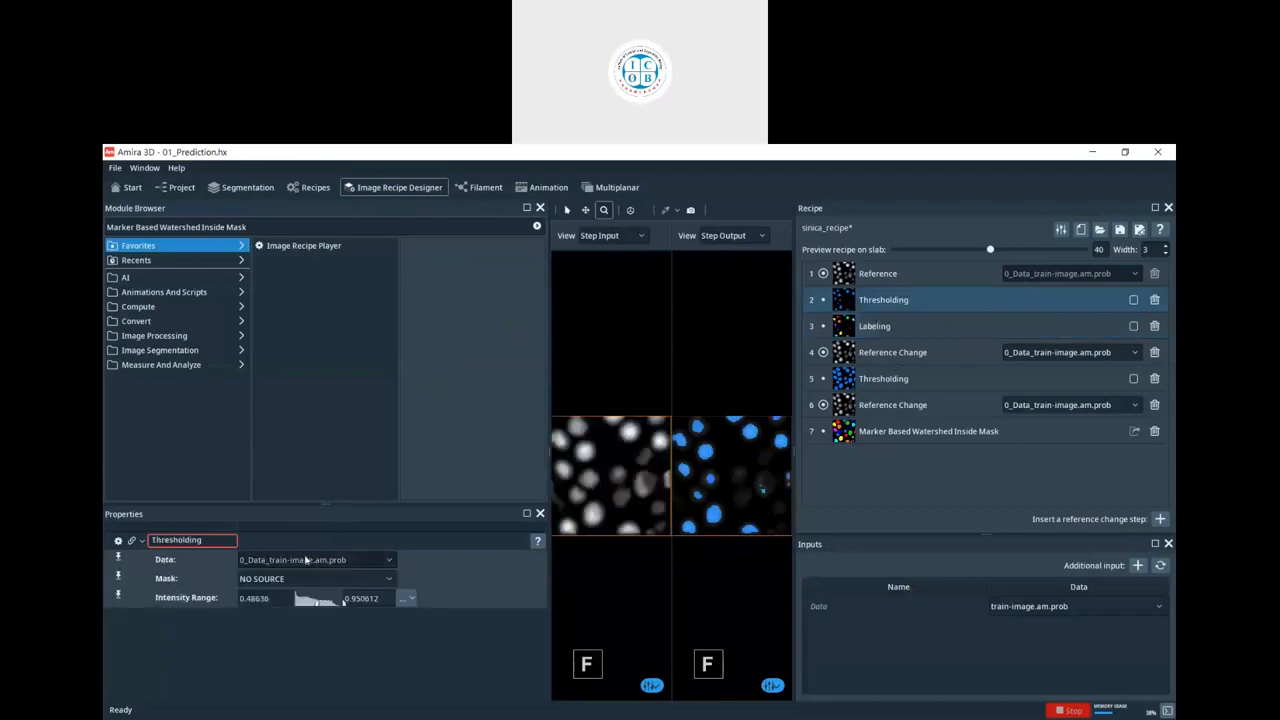
pyautogui.click(118, 597)
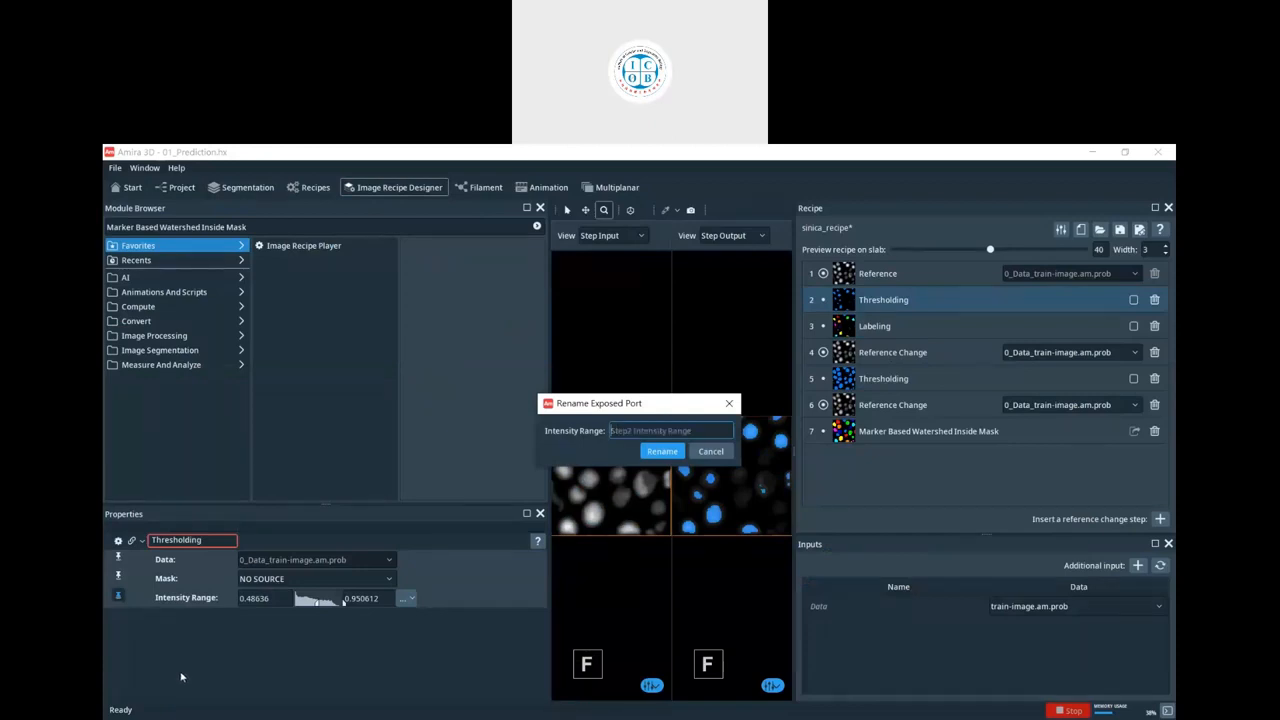
pyautogui.write('Marker Threshold')
pyautogui.click(662, 451)
# - Expose the intensity range of the second Thresholding step as a port named "Binary Threshold"
pyautogui.click(899, 380)
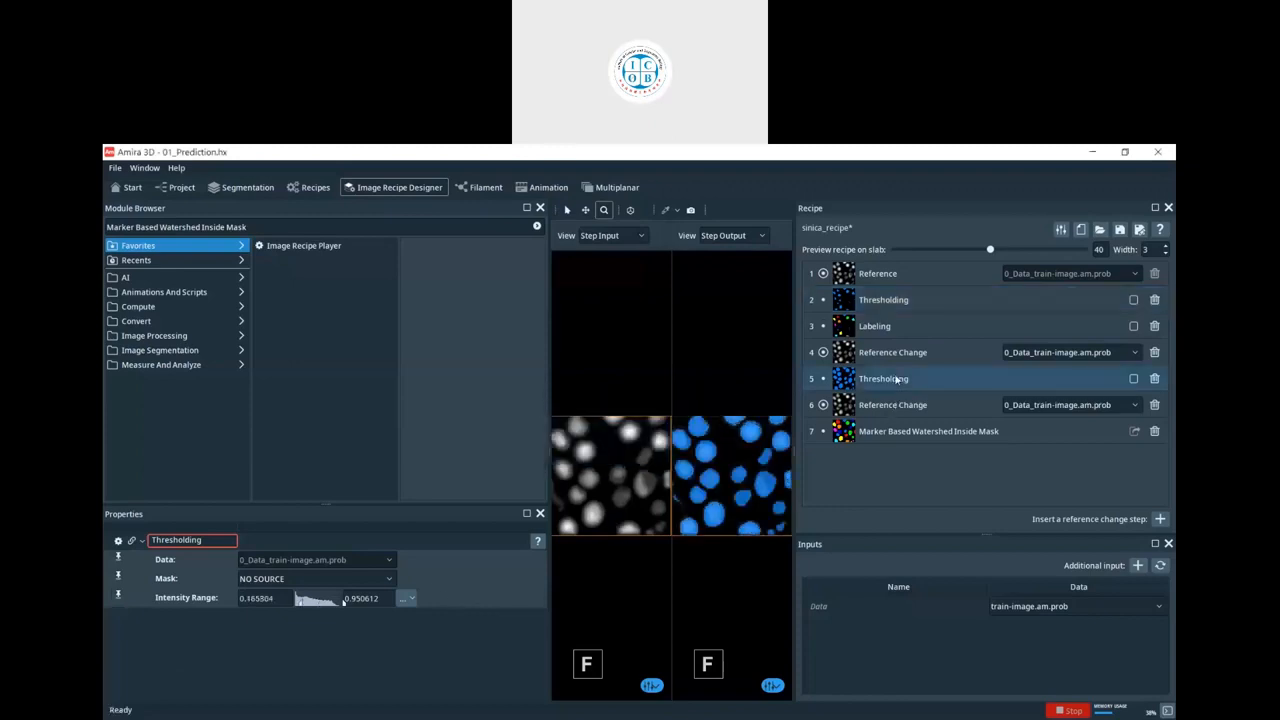
pyautogui.click(118, 595)
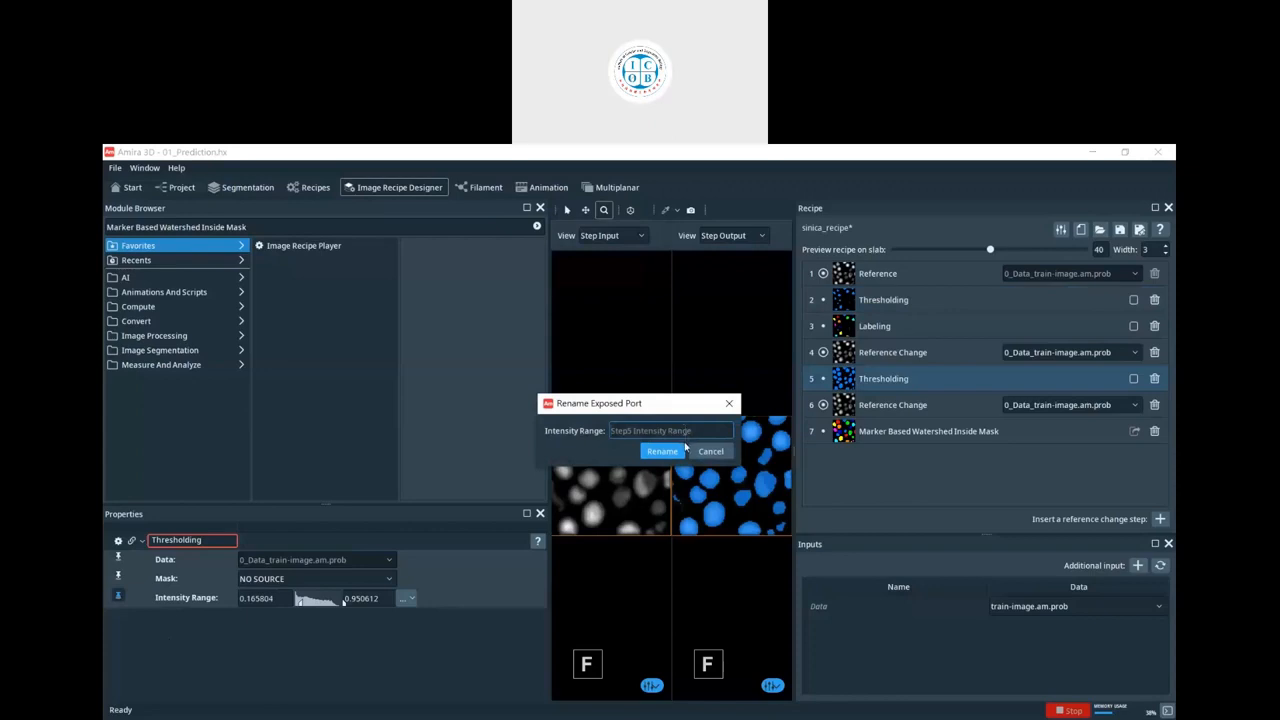
pyautogui.write('Binary Tr')
pyautogui.press('BackSpace')
pyautogui.write('hresshl')
pyautogui.press('BackSpace')
pyautogui.press('BackSpace')
pyautogui.press('BackSpace')
pyautogui.write('hol')
pyautogui.press('Return')
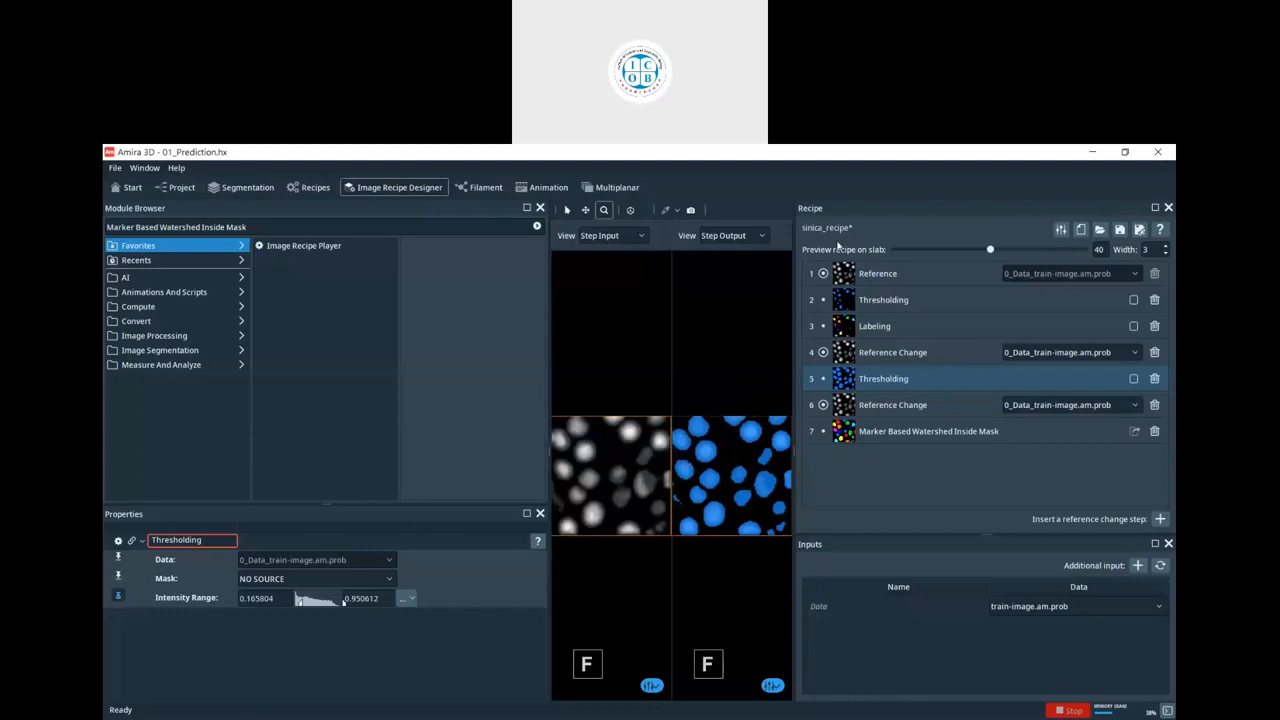
# - Save the updated recipe and display the exposed threshold ports of sinica_recipe in the project
pyautogui.click(1120, 229)
pyautogui.click(176, 187)
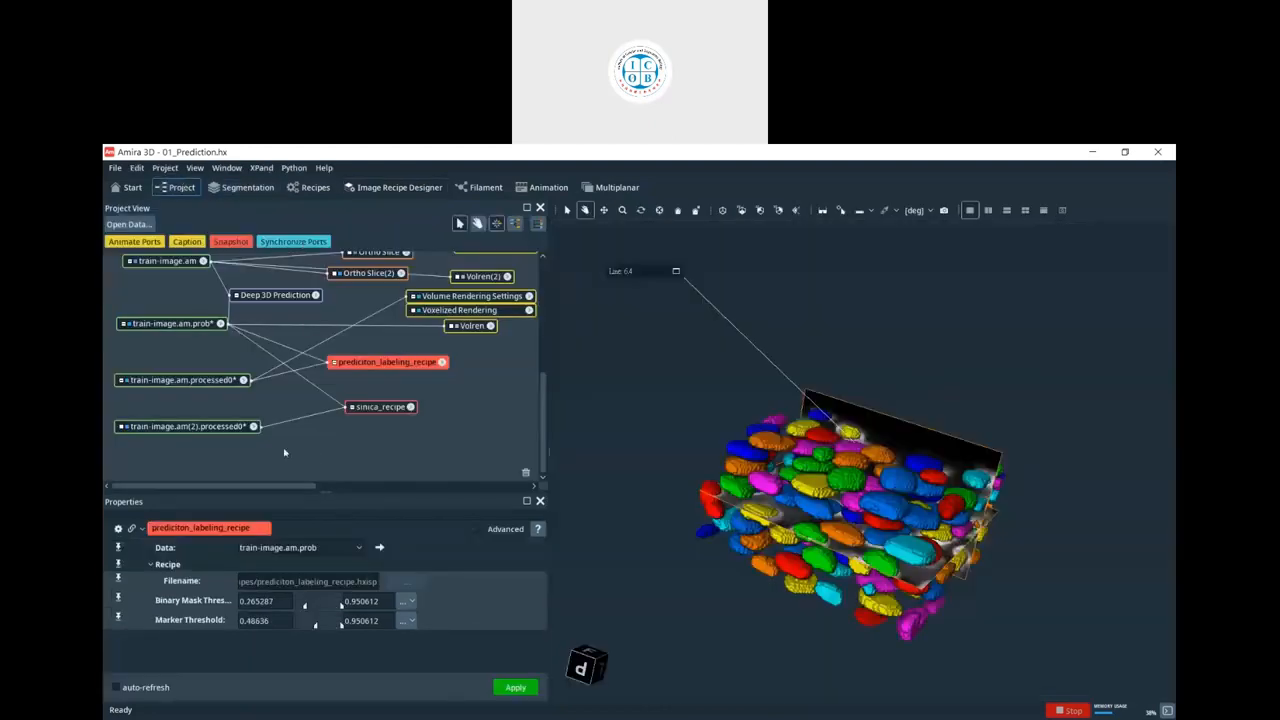
pyautogui.click(232, 428)
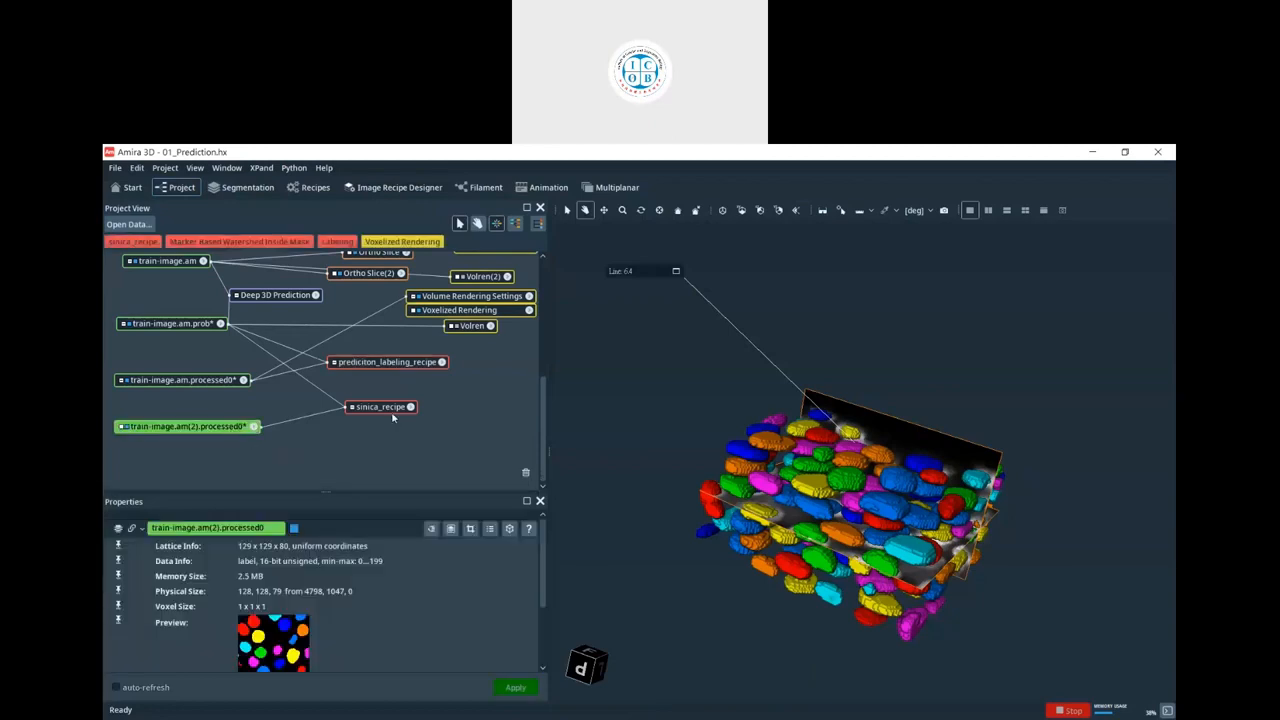
pyautogui.click(384, 408)
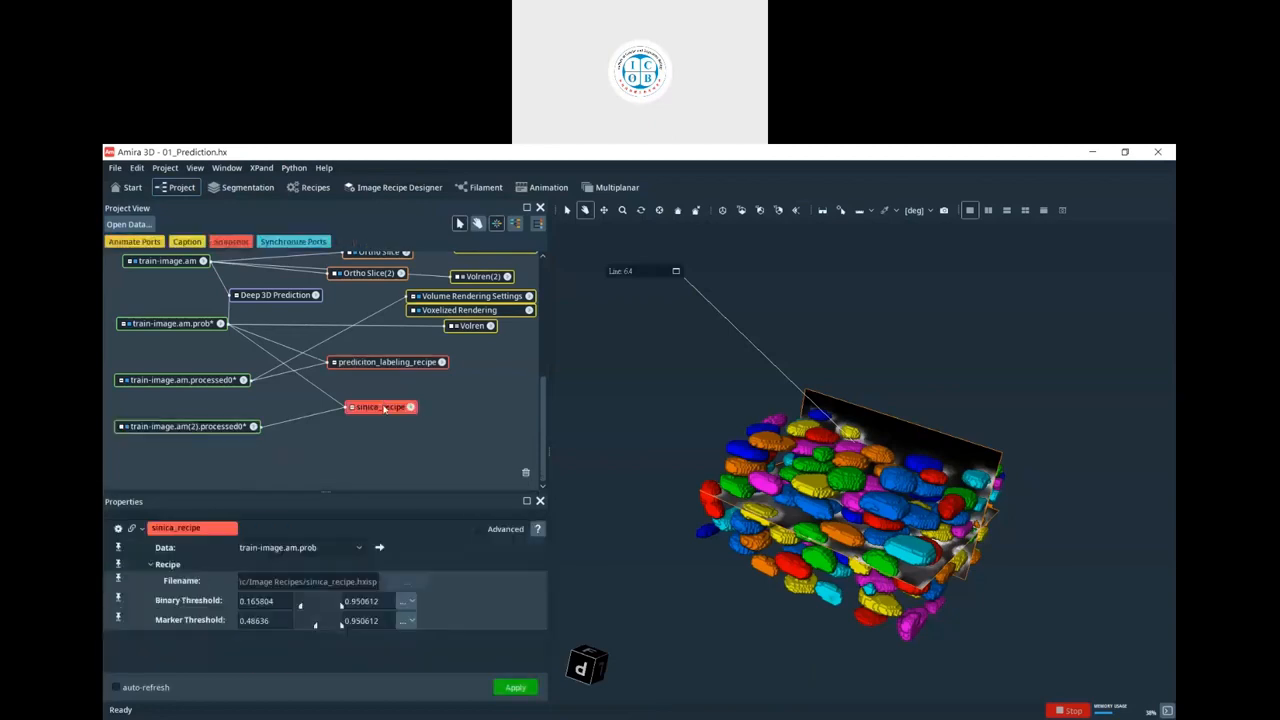
# - Attach sinica_recipe to train-image.am.prob again and place the module below prediciton_labeling_recipe
pyautogui.rightClick(180, 326)
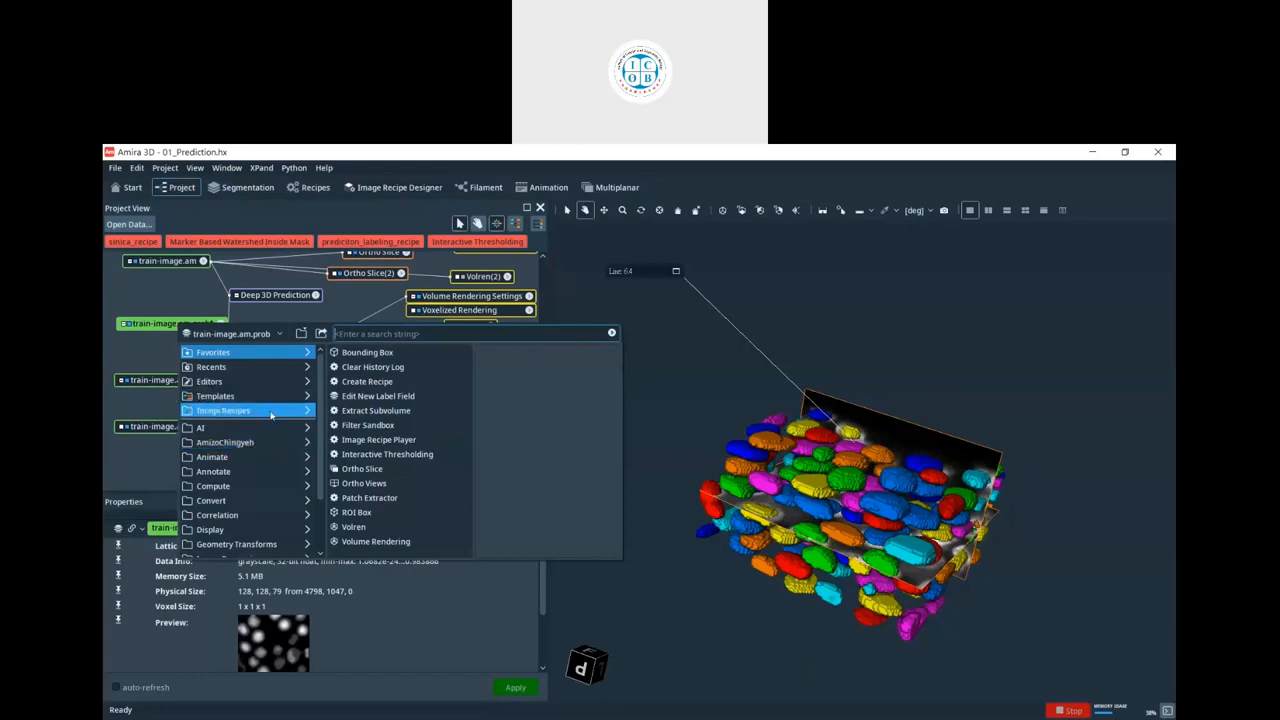
pyautogui.click(228, 410)
pyautogui.click(395, 383)
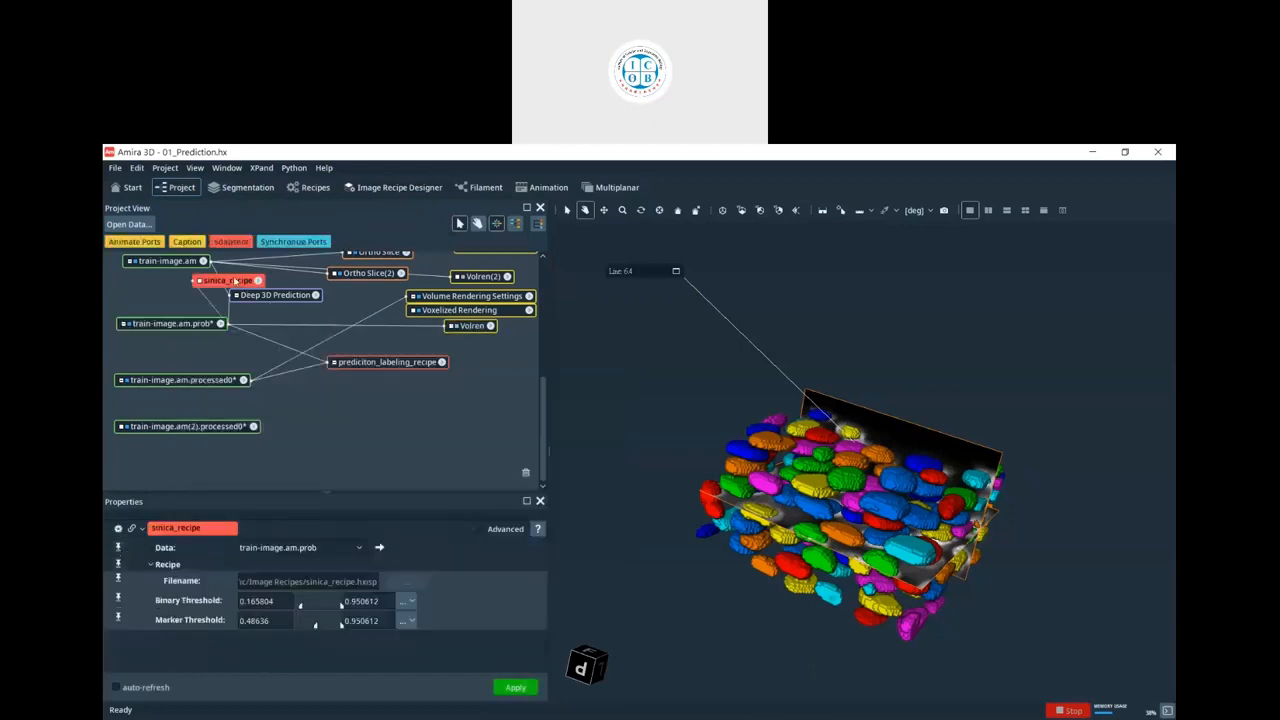
pyautogui.moveTo(235, 281); pyautogui.dragTo(345, 428)
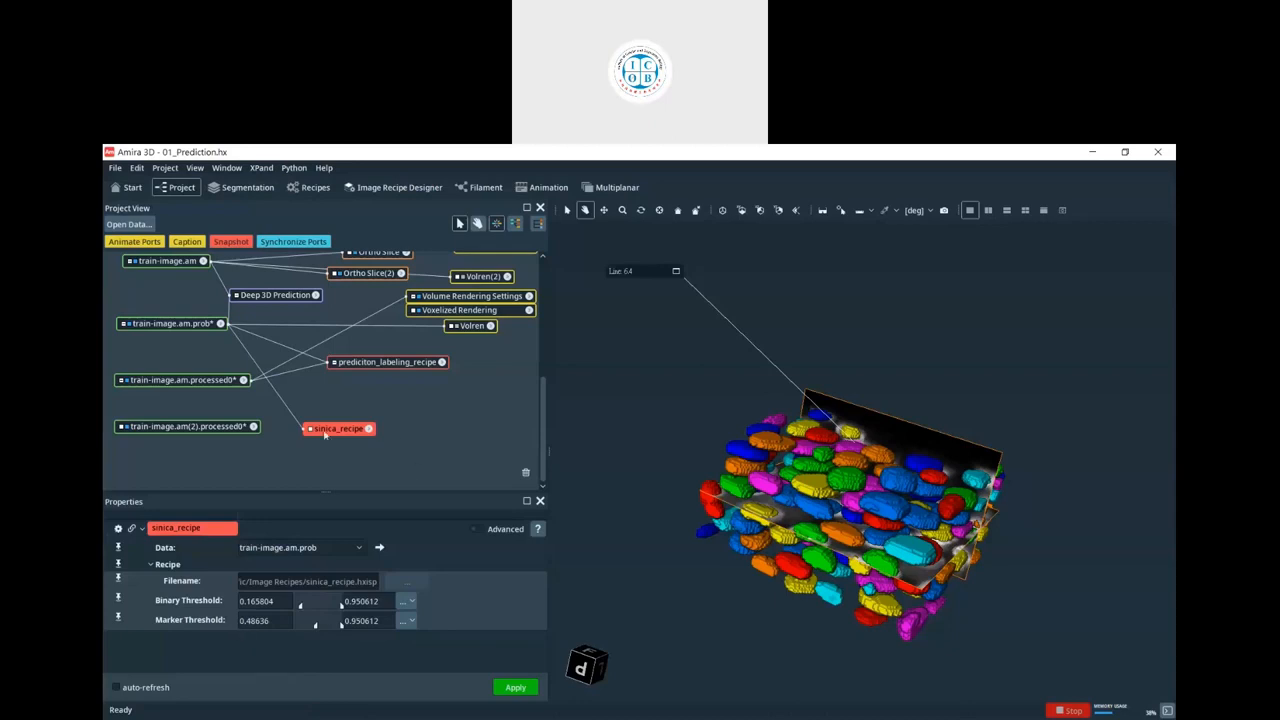
pyautogui.moveTo(338, 429); pyautogui.dragTo(373, 412)
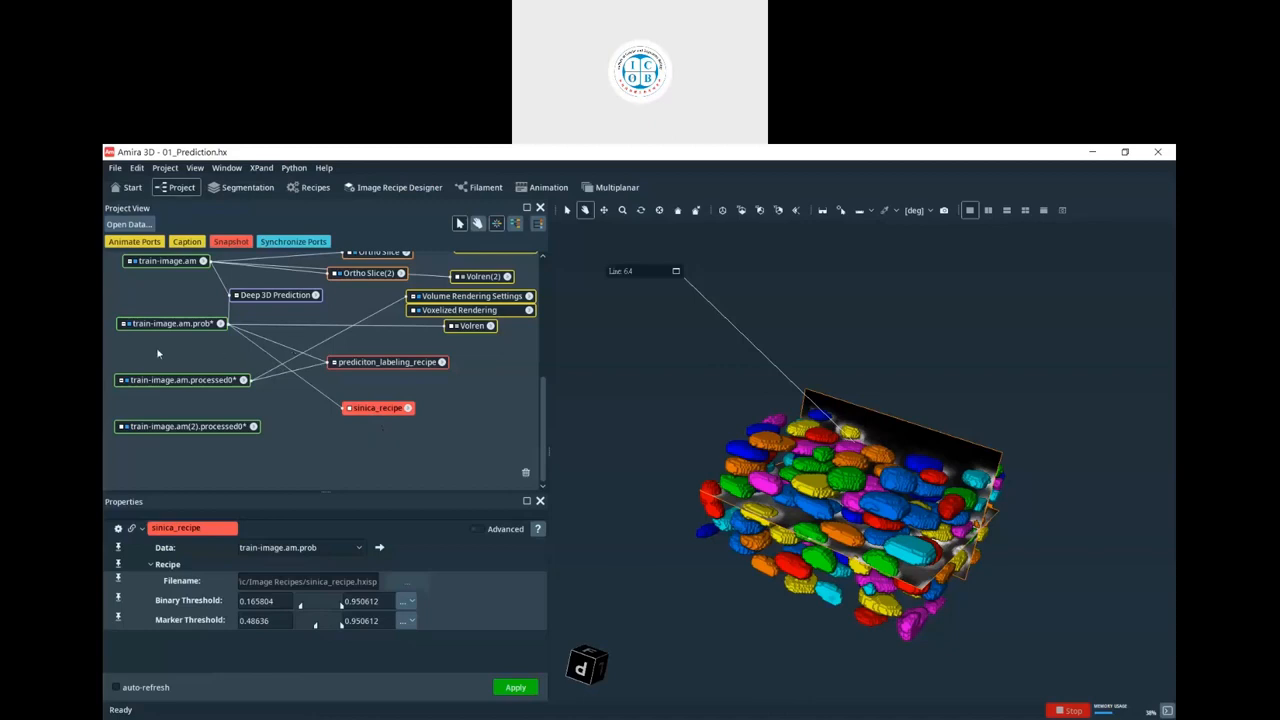
pyautogui.click(115, 167)
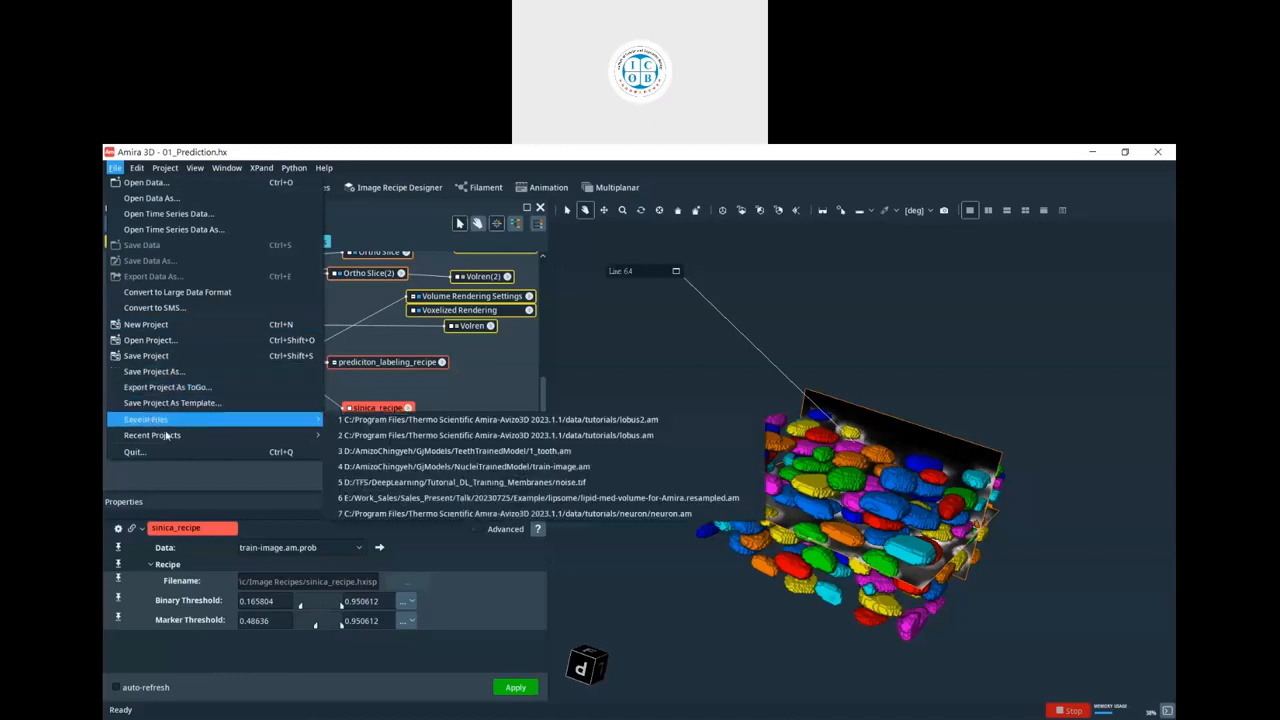
pyautogui.moveTo(170, 435)
pyautogui.click(440, 414)
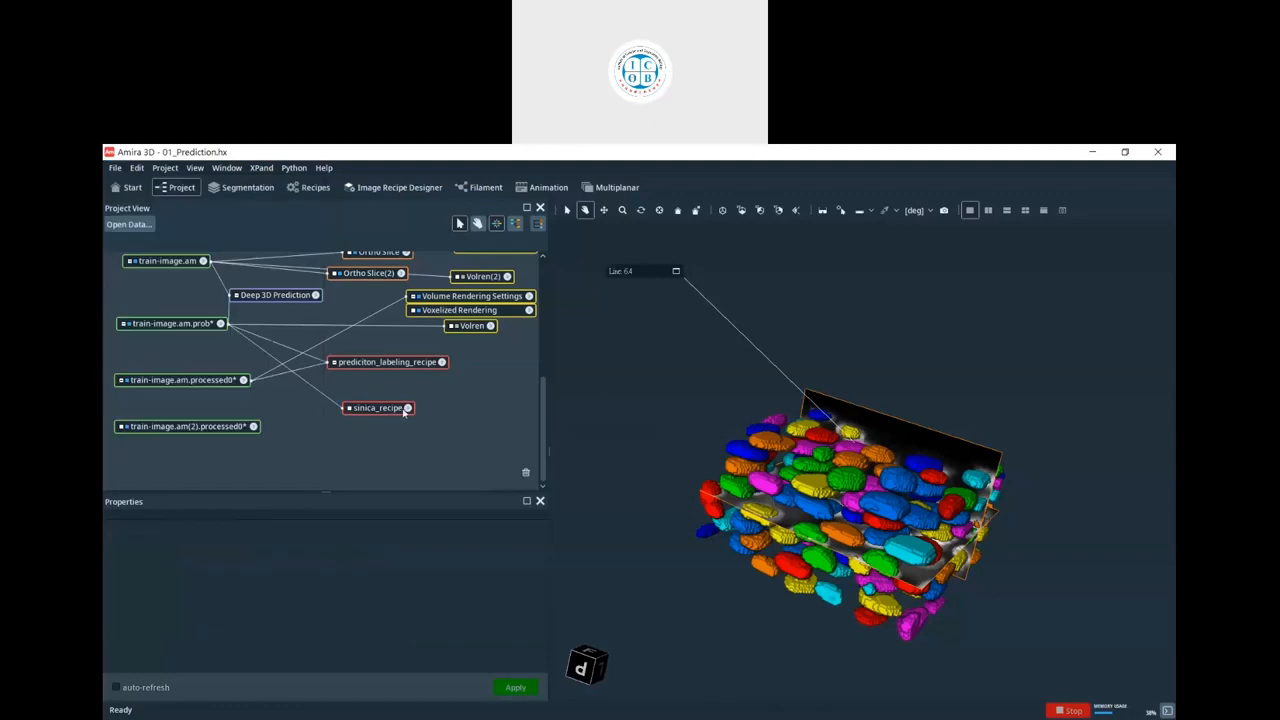
pyautogui.moveTo(370, 409); pyautogui.dragTo(363, 393)
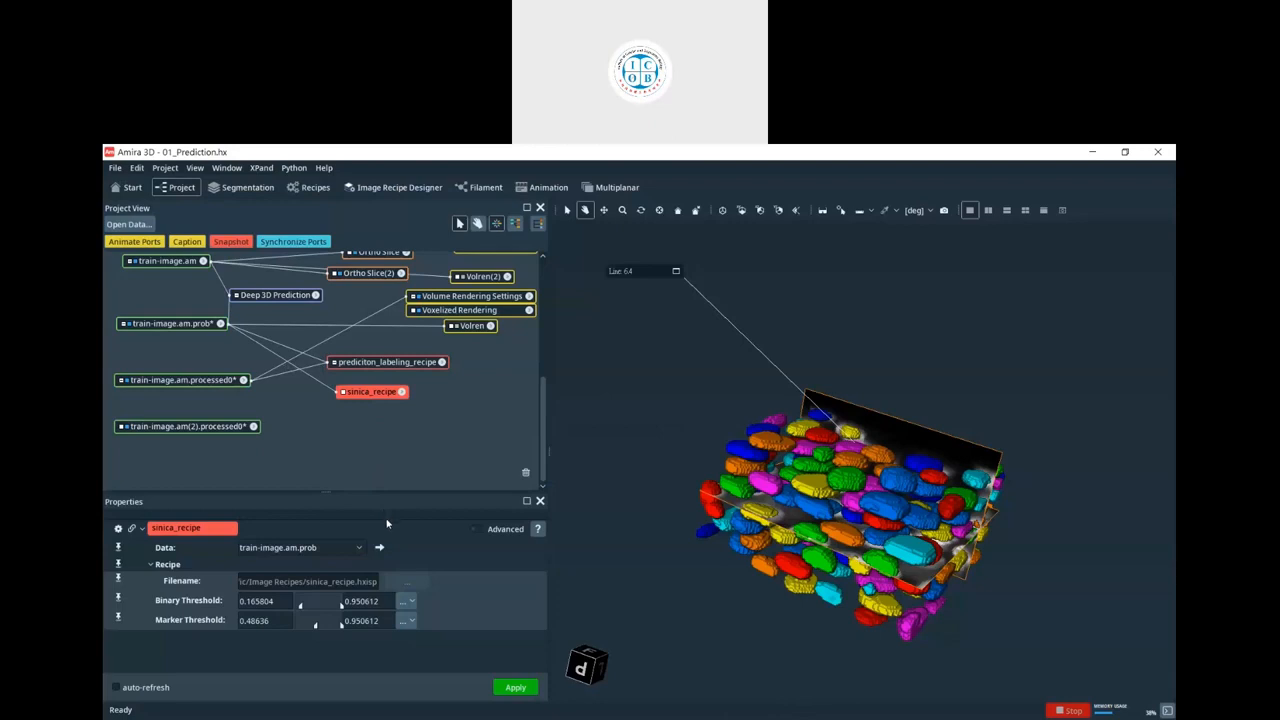
pyautogui.click(116, 168)
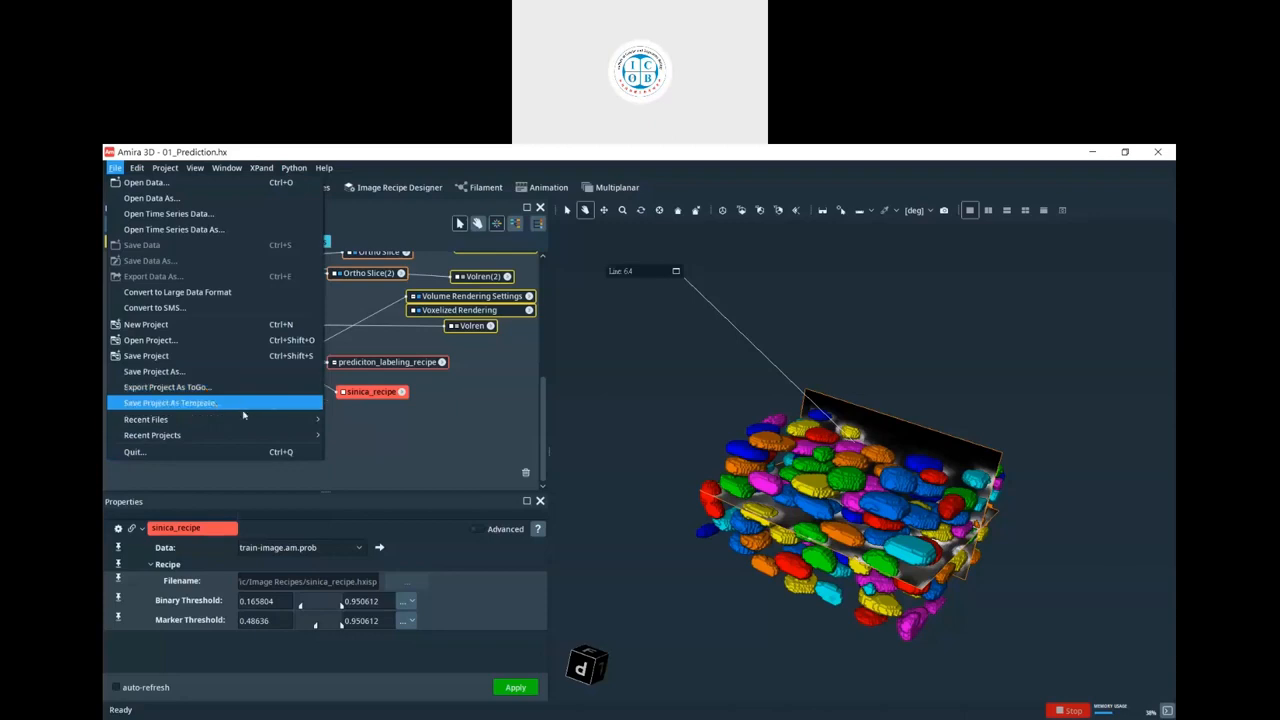
pyautogui.moveTo(248, 438)
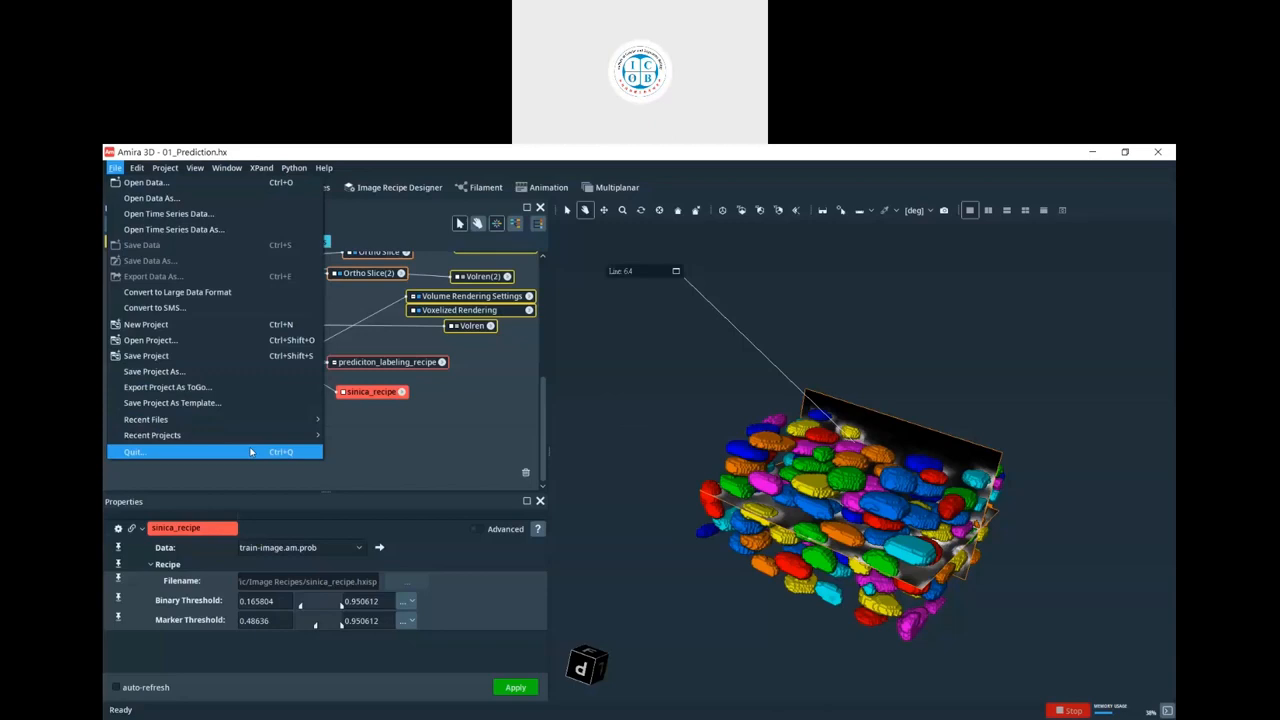
pyautogui.click(369, 432)
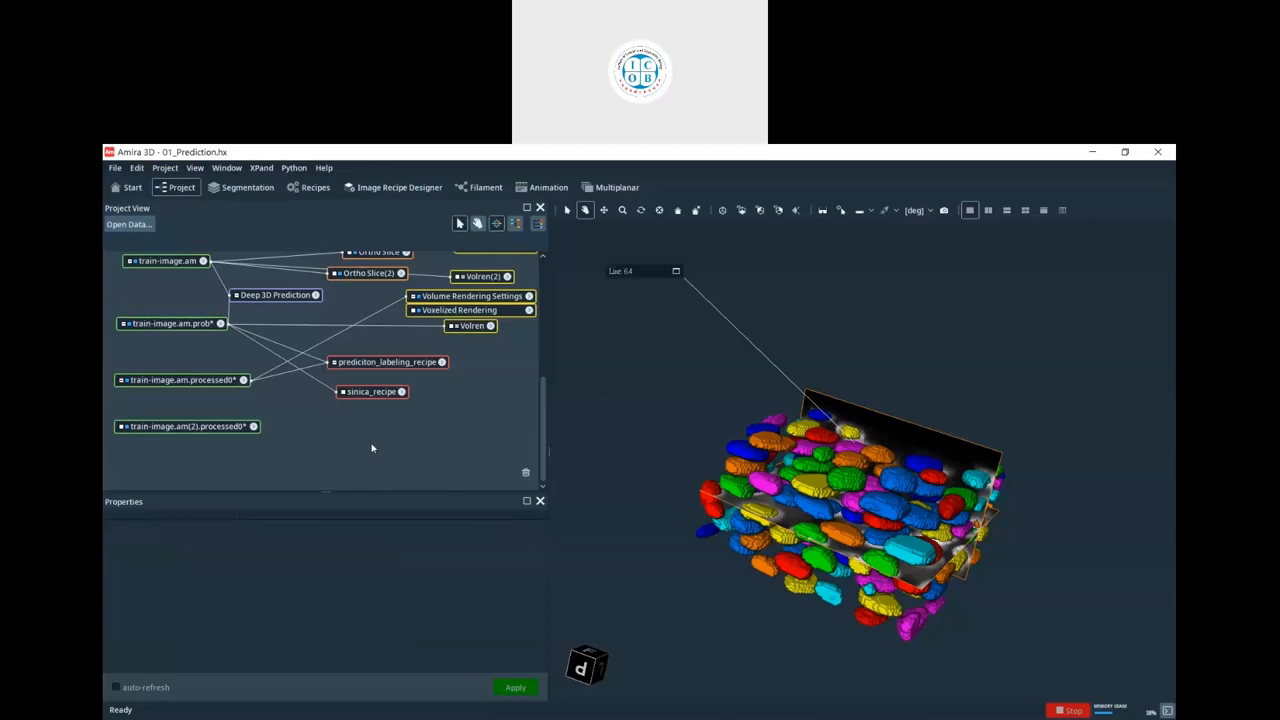
# - Close the 01_Prediction.hx, lobus labels and 01_Load.hx projects without saving, and switch the remaining empty session to the project workspace
pyautogui.click(1158, 152)
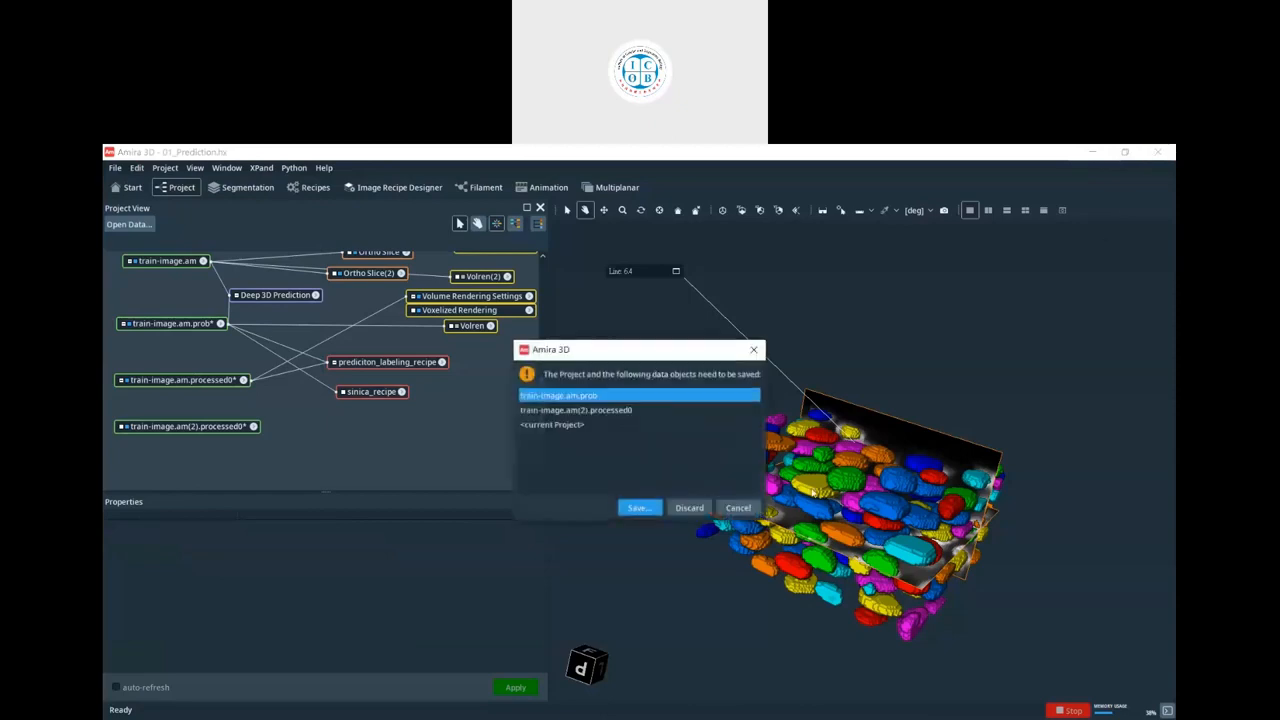
pyautogui.click(692, 508)
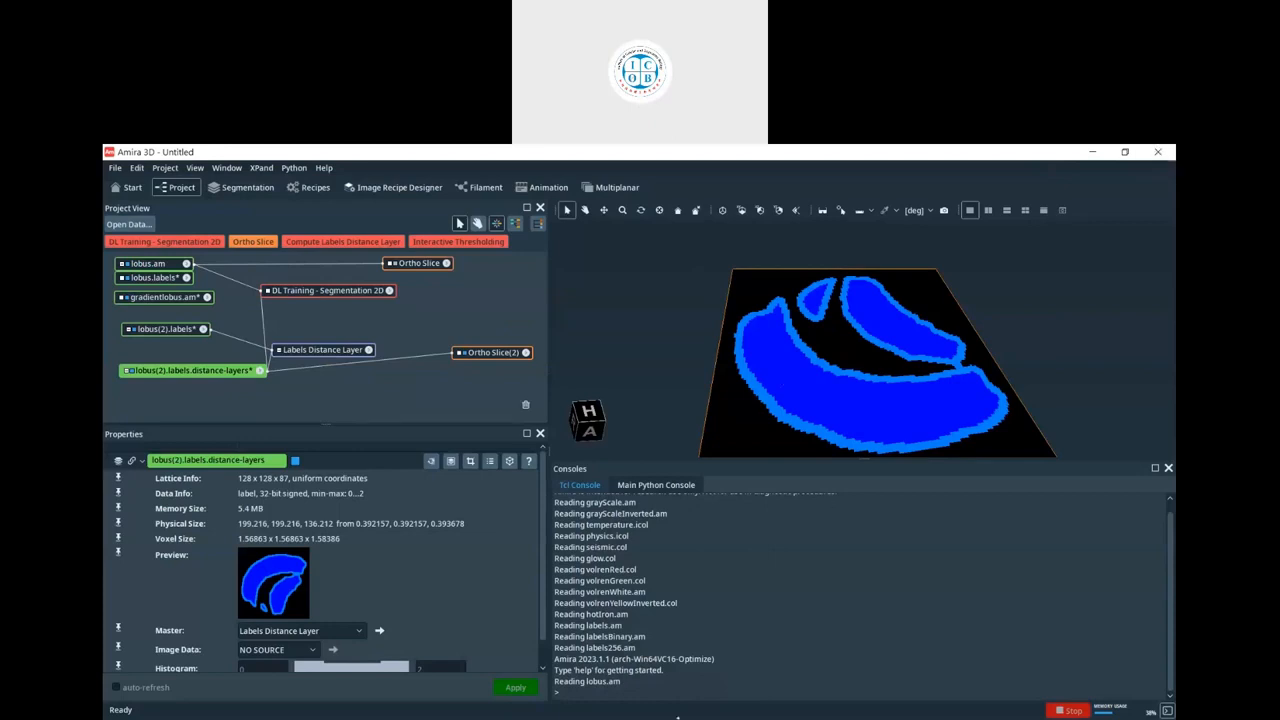
pyautogui.click(1158, 152)
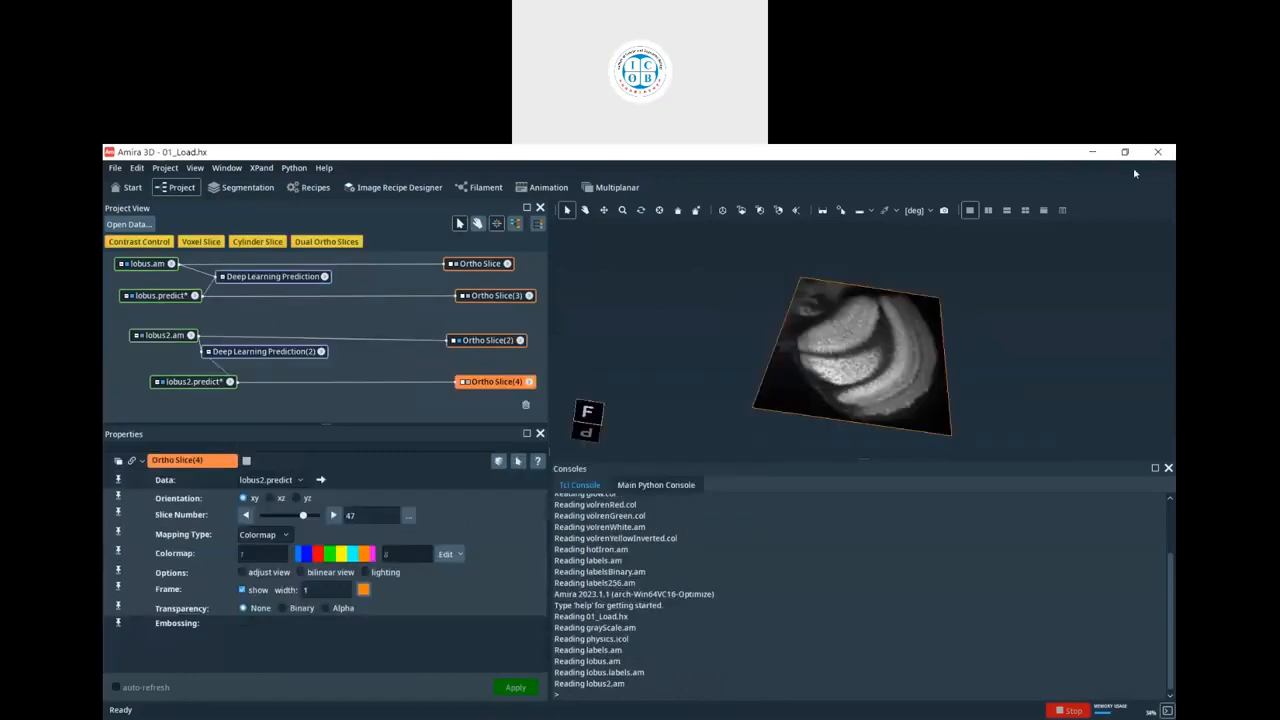
pyautogui.click(1157, 153)
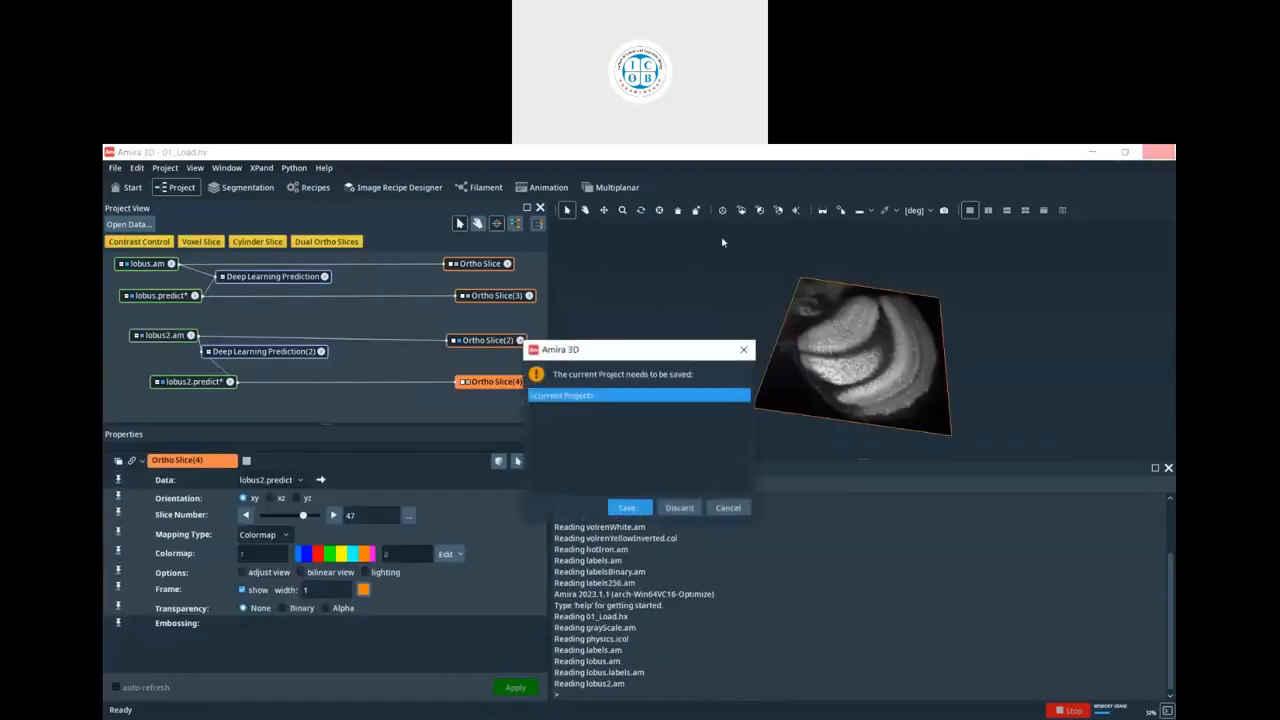
pyautogui.click(677, 508)
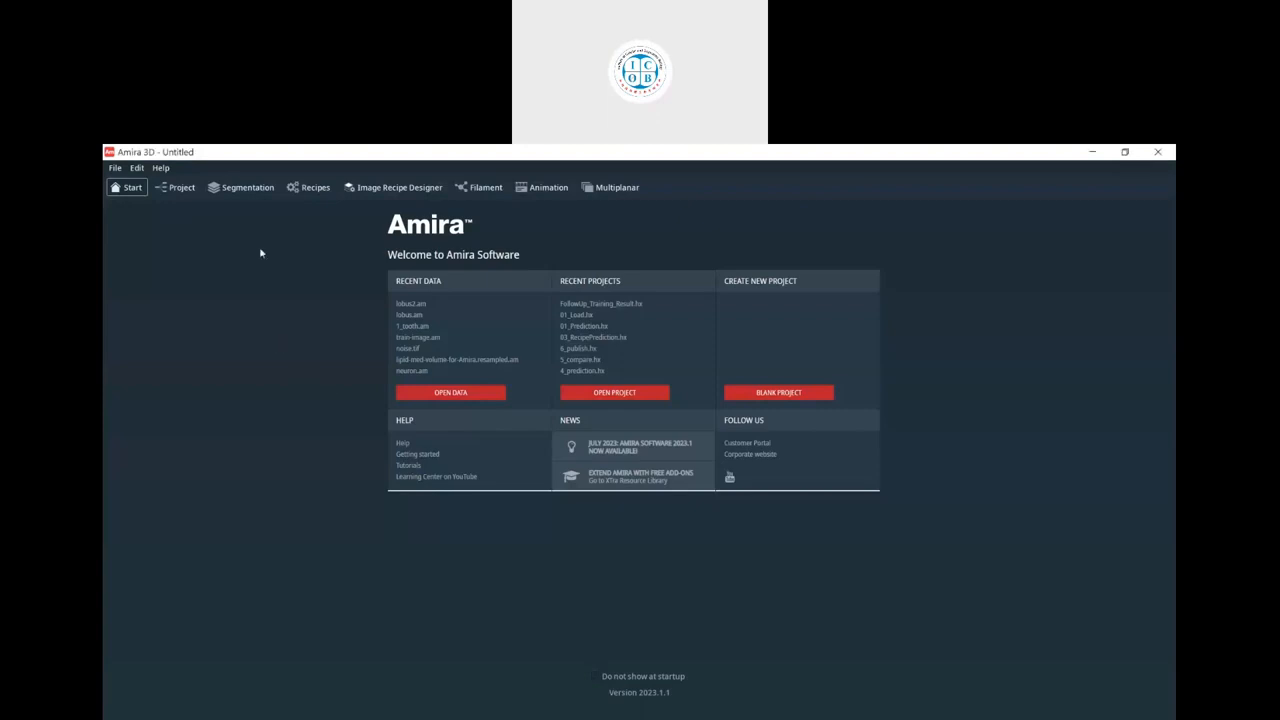
pyautogui.click(175, 187)
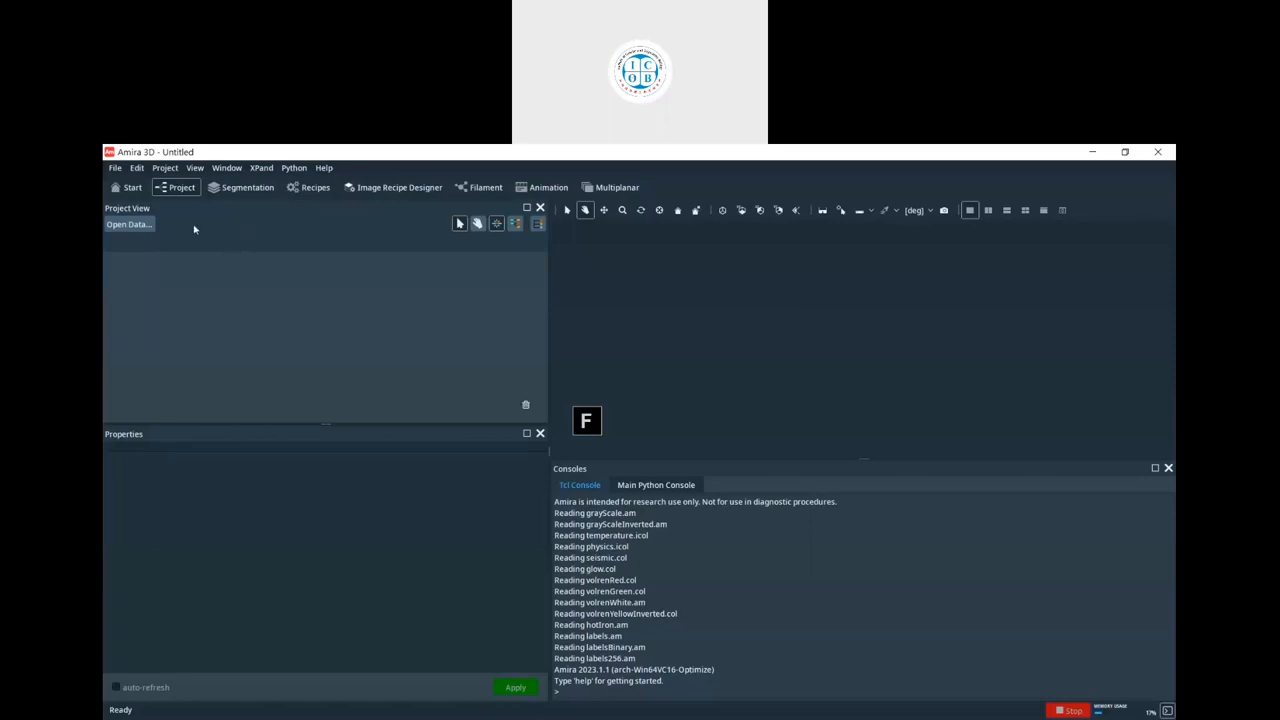
pyautogui.click(131, 226)
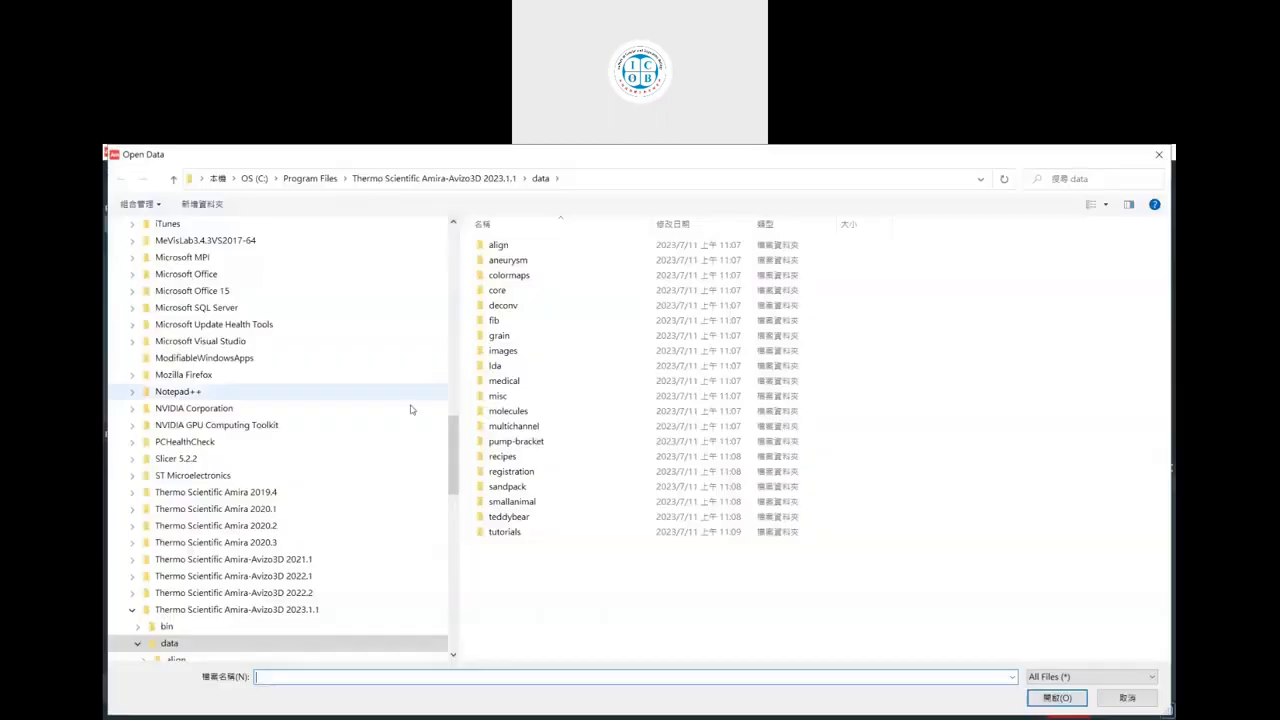
pyautogui.scroll(6, 212, 397)
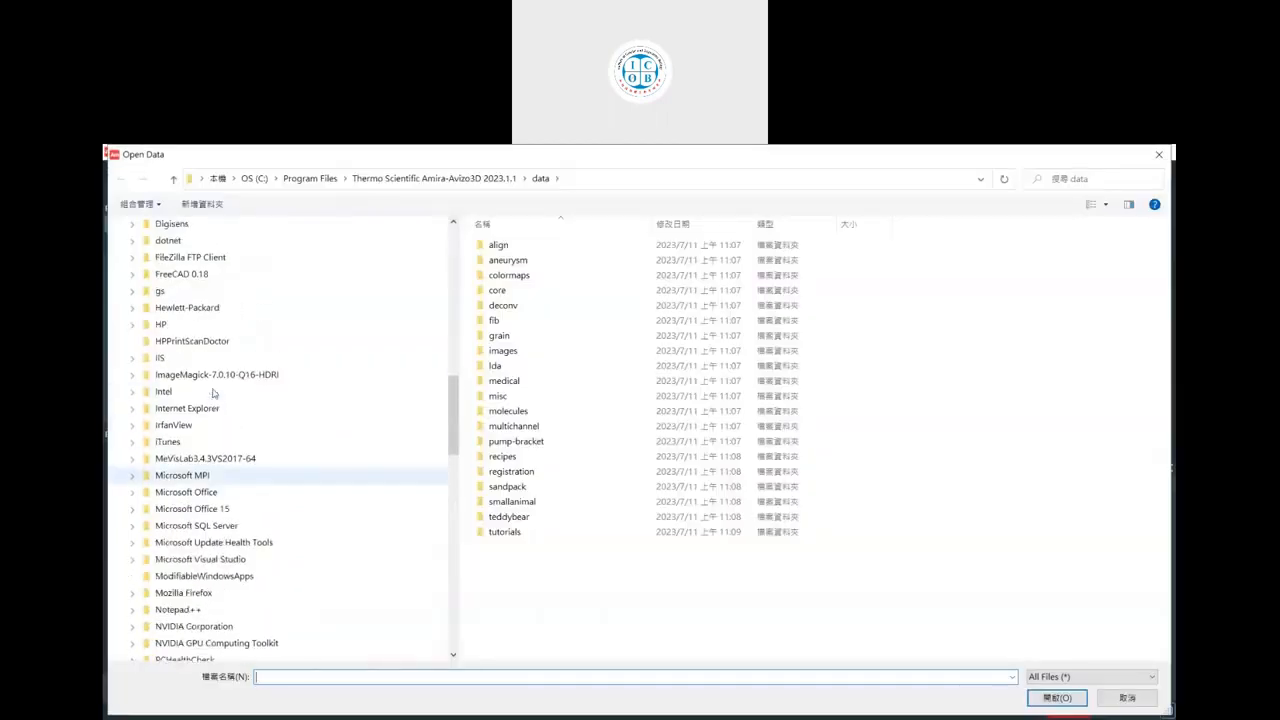
pyautogui.click(1127, 697)
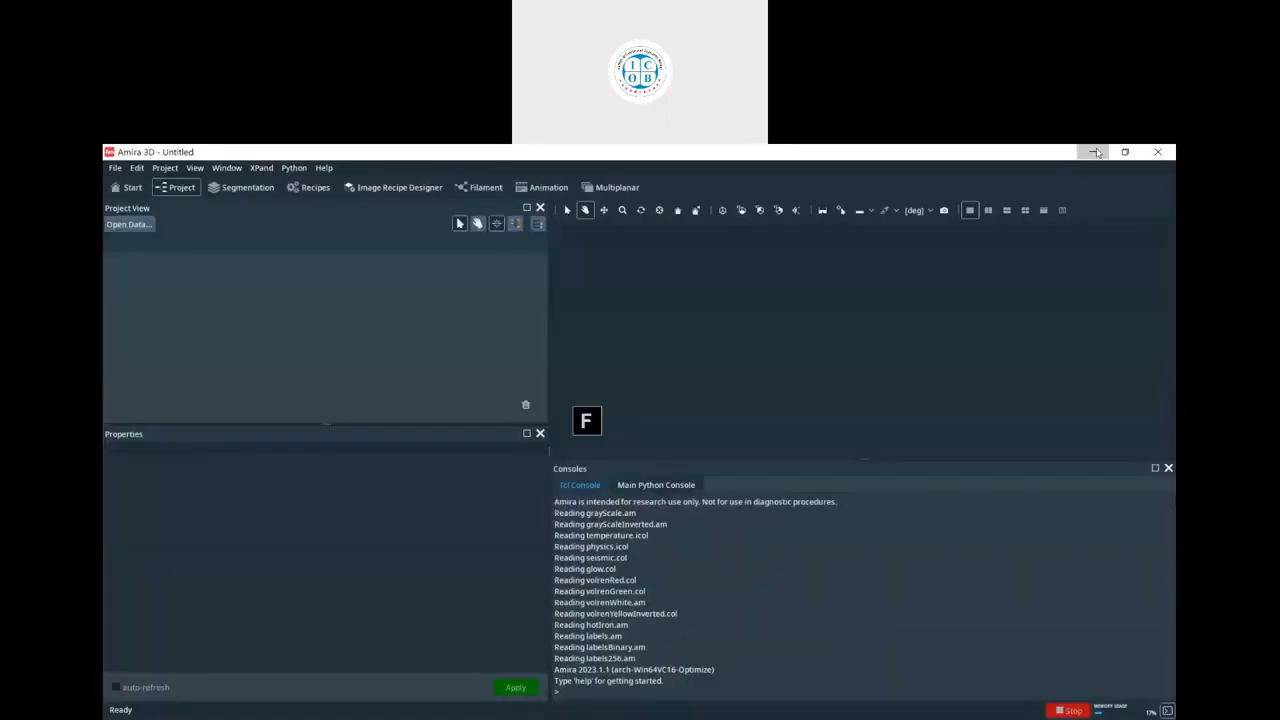
# - Open lipid-med-volume-for-Amira.resampled.am from E:\Work_Sales\Sales_Present\Talk\20230725\Example\lipsome
pyautogui.click(1096, 152)
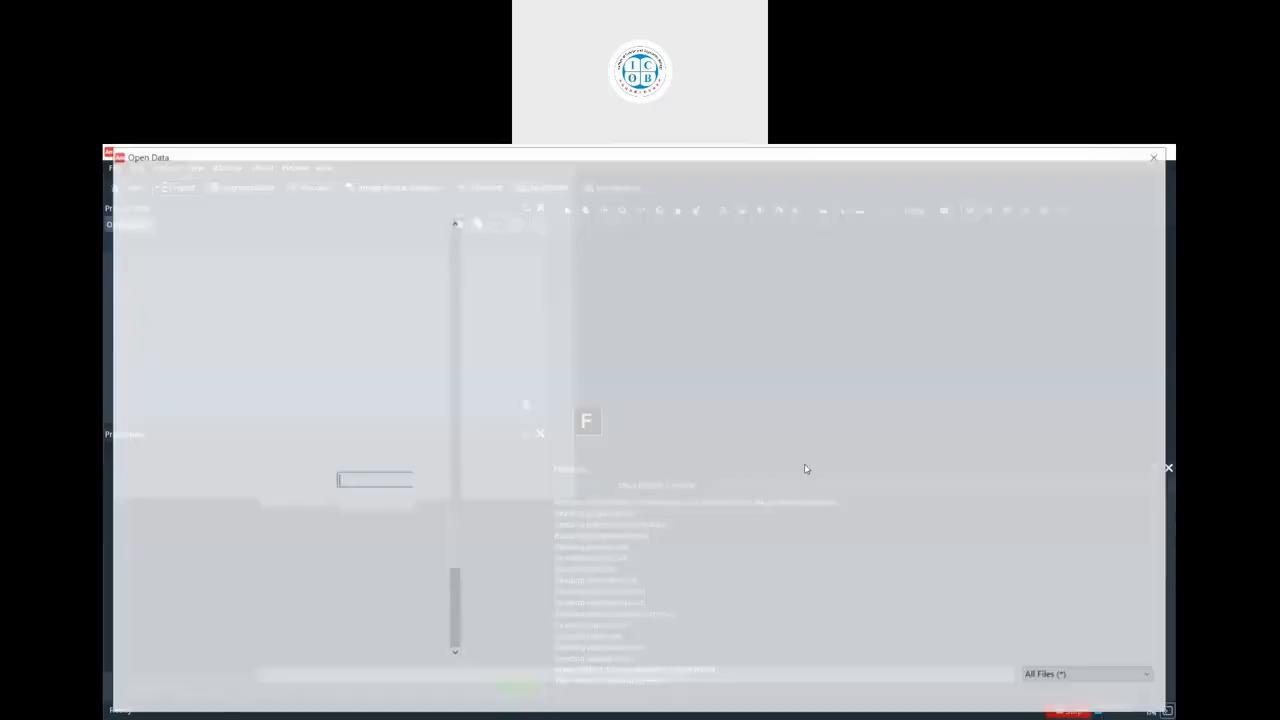
pyautogui.write('E:\\Work_Sales\\Sales_Present\\Talk\\20230725\\Example\\lipsome')
pyautogui.press('Return')
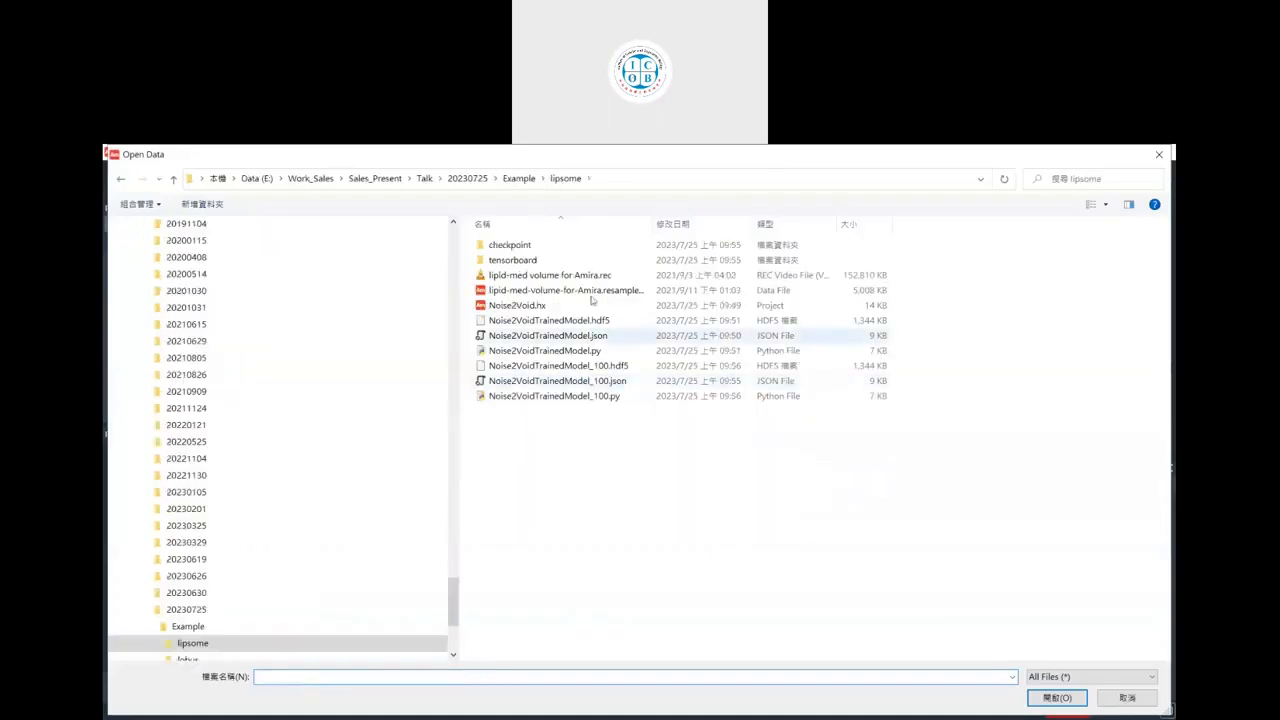
pyautogui.click(586, 277)
pyautogui.doubleClick(586, 290)
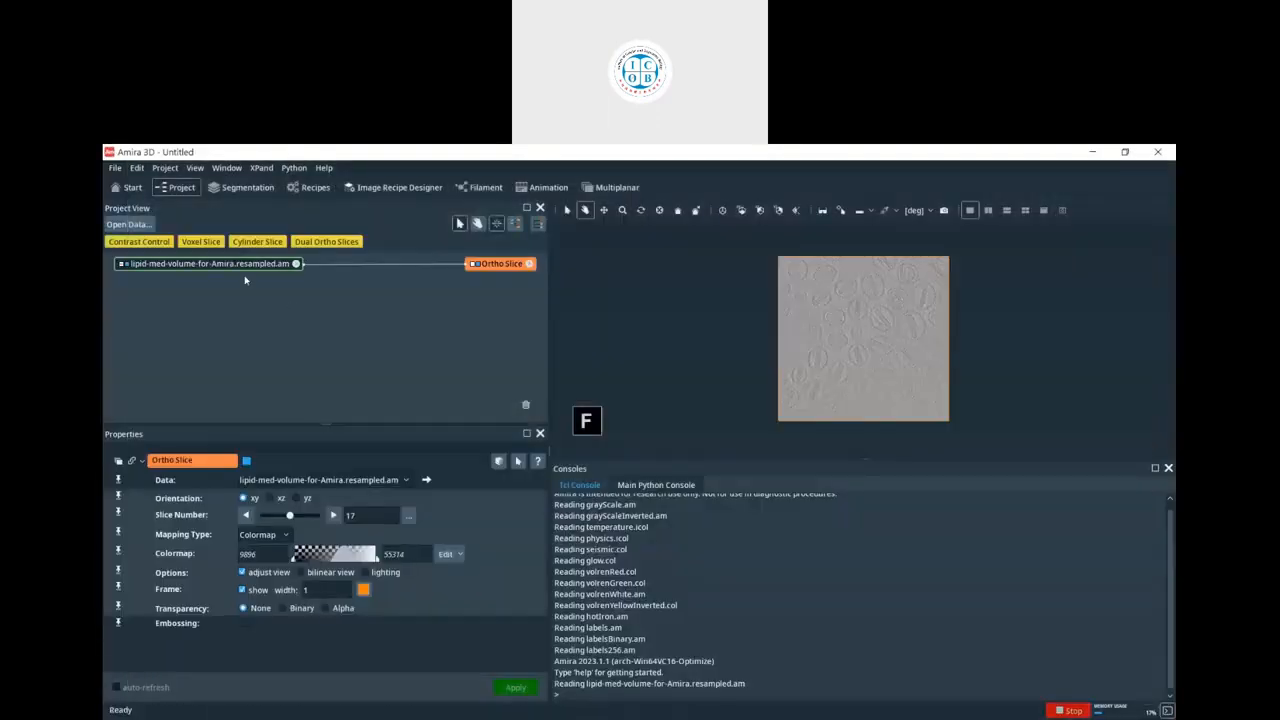
# - Delete the Ortho Slice and attach a new Ortho Slice to lipid-med-volume-for-Amira.resampled.am
pyautogui.click(492, 266)
pyautogui.press('Delete')
pyautogui.click(223, 266)
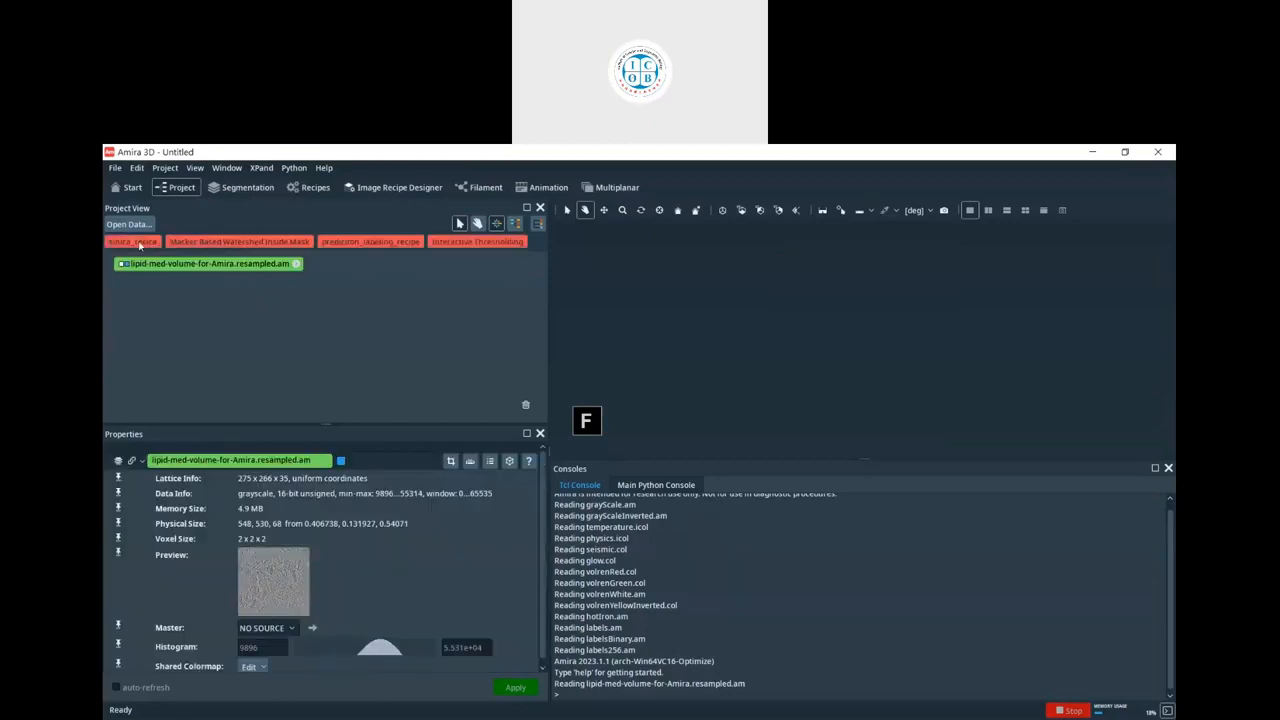
pyautogui.rightClick(213, 263)
pyautogui.click(428, 409)
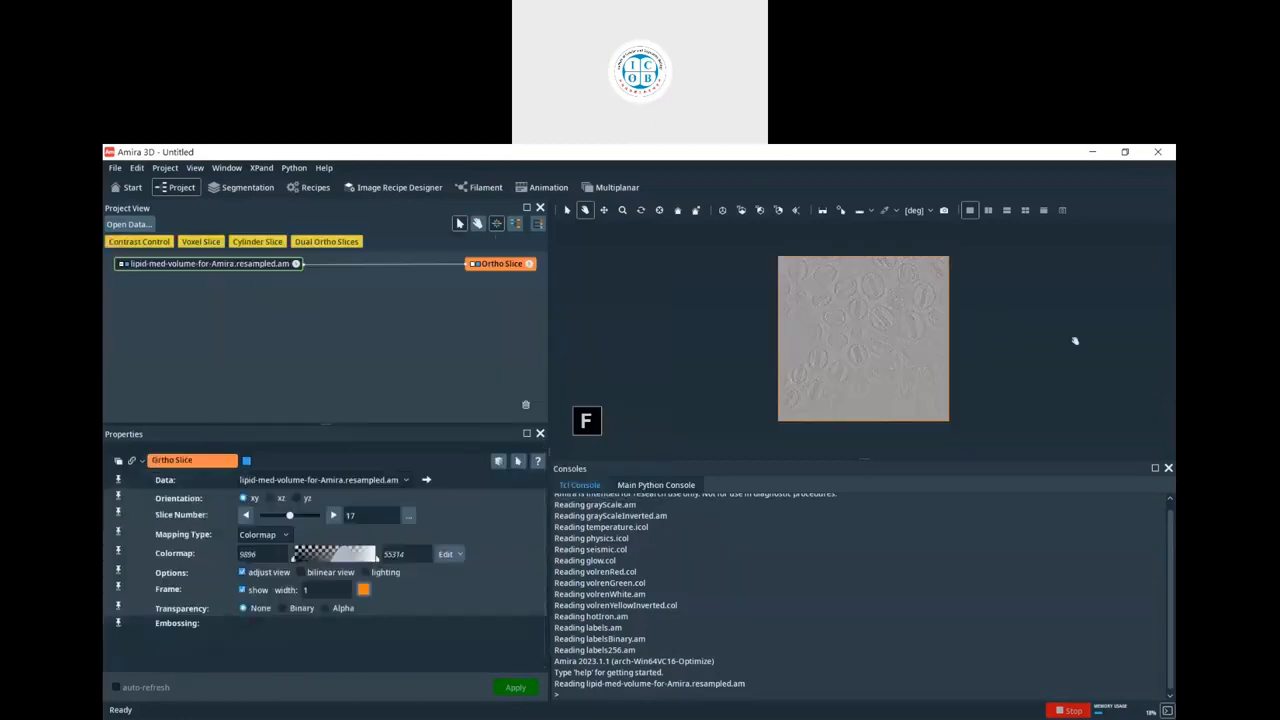
# - Hide the consoles and examine the ortho slice of the lipid volume enlarged and tilted in the 3D view
pyautogui.click(1168, 468)
pyautogui.scroll(5, 842, 416)
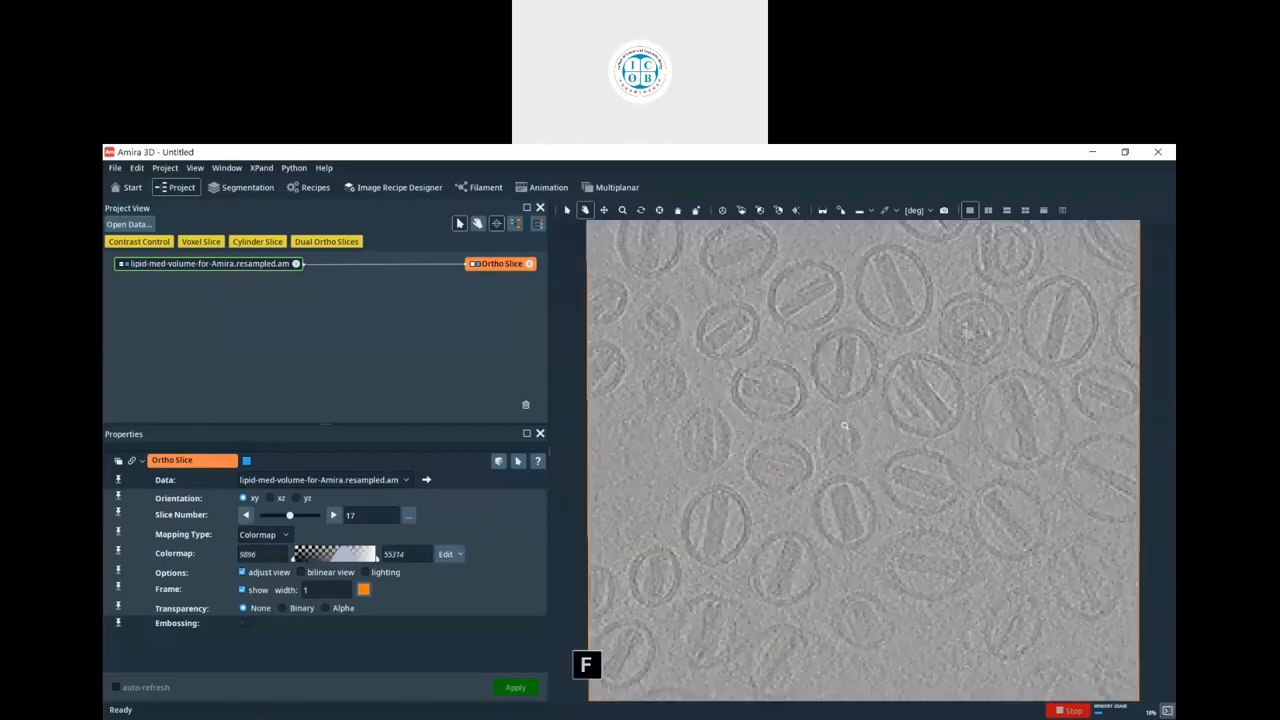
pyautogui.scroll(-1, 860, 448)
pyautogui.moveTo(874, 469); pyautogui.dragTo(920, 396)
pyautogui.press('Escape')
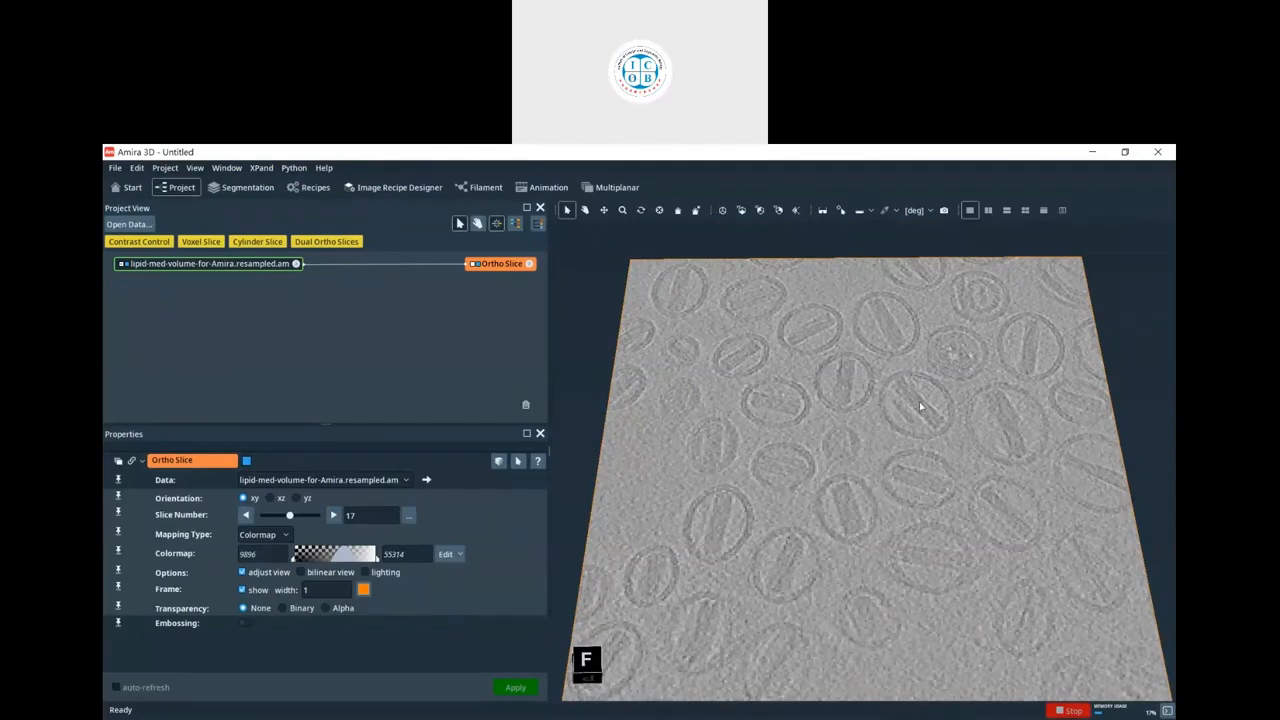
# - In the segmentation workspace, load lipid-med-volume-for-Amira.resampled.am as grayscale image, show only the XY slice and create a new label image
pyautogui.click(255, 190)
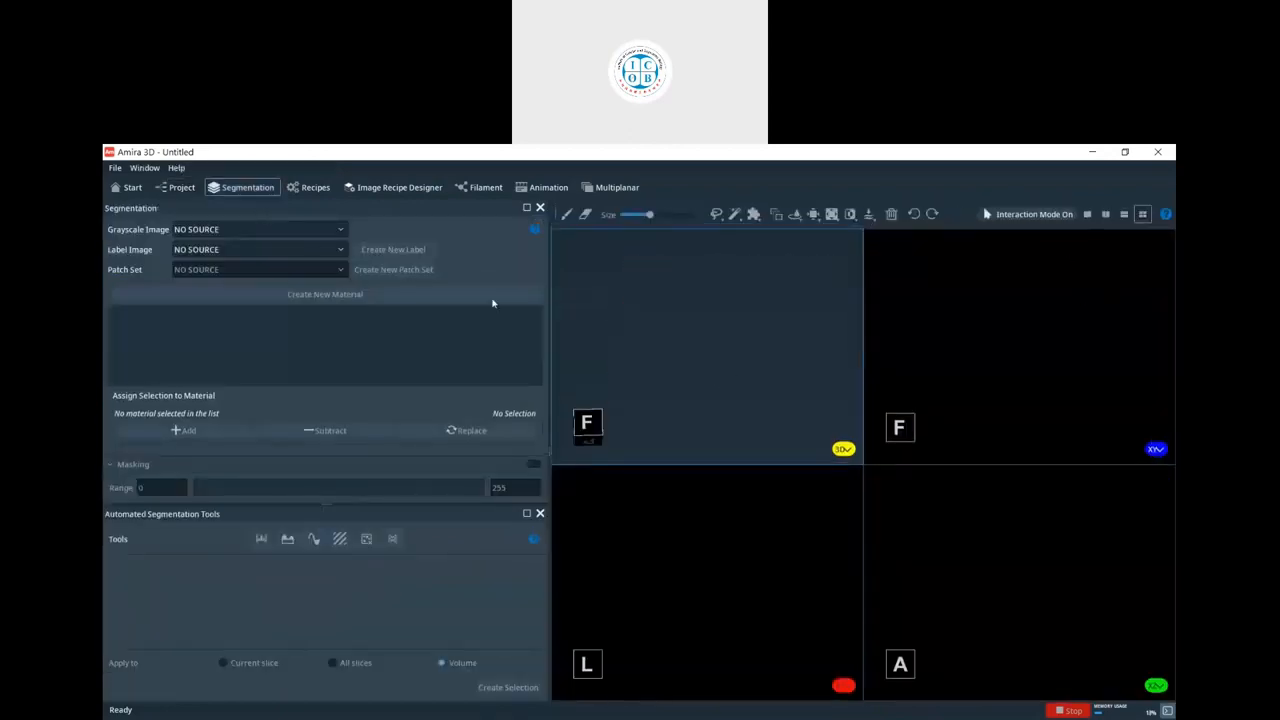
pyautogui.click(258, 229)
pyautogui.click(240, 257)
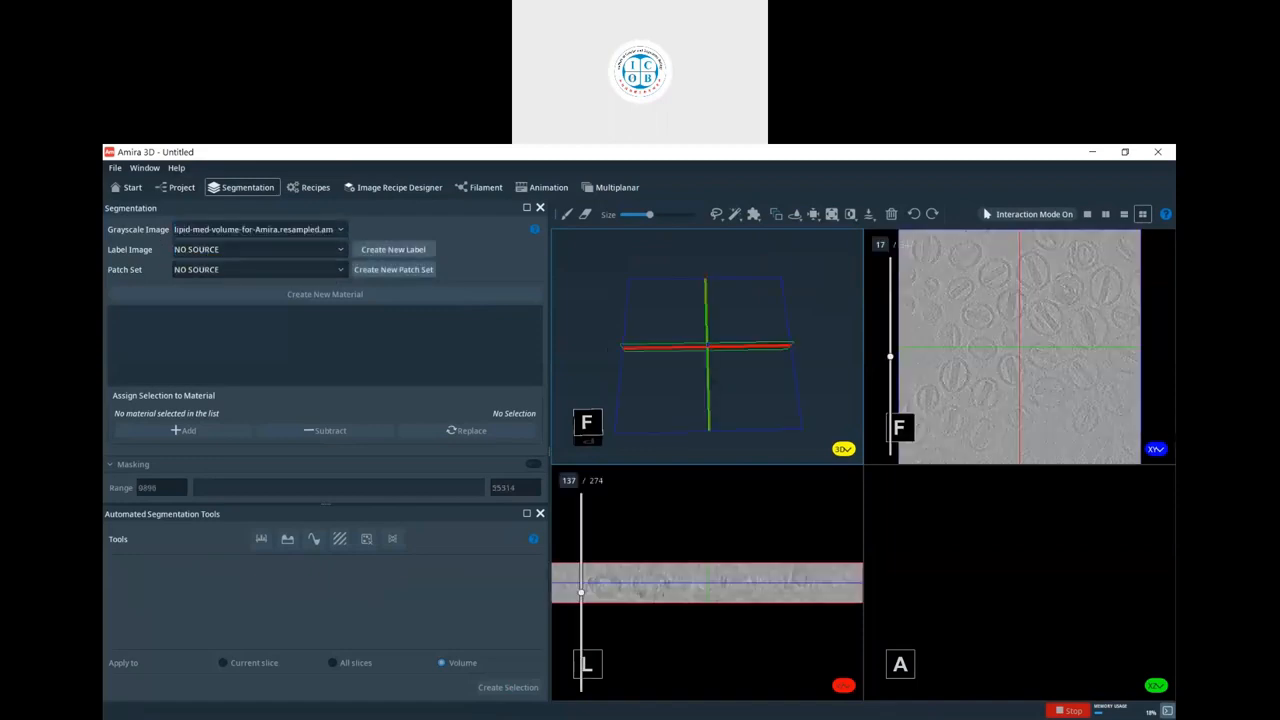
pyautogui.click(1087, 214)
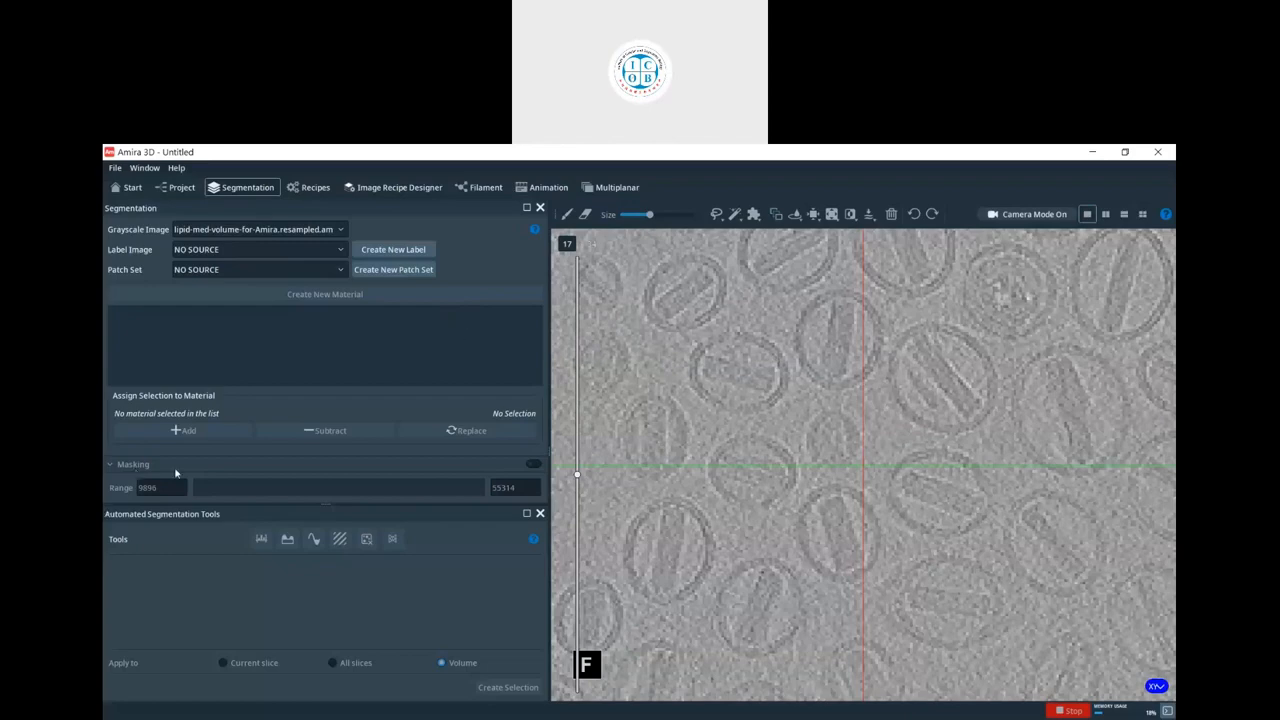
pyautogui.click(375, 250)
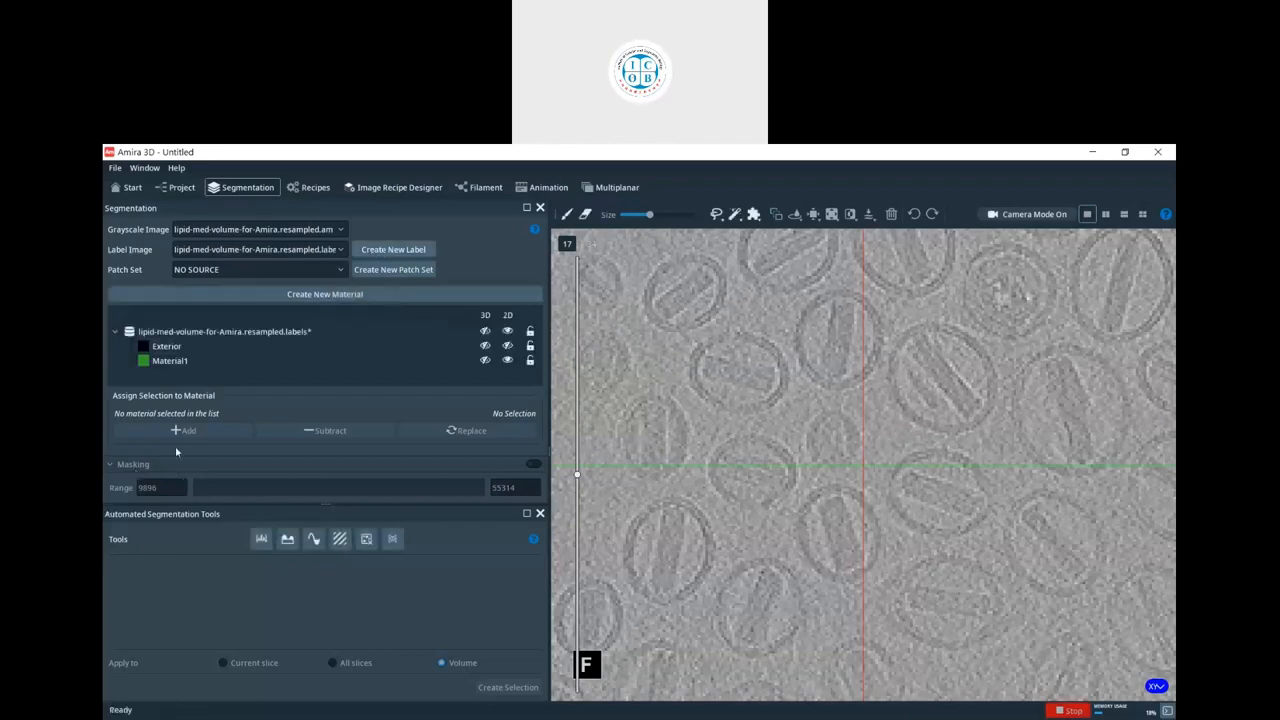
# - With a smaller brush, paint the ring-shaped membrane of the upper-left liposome on slice 17 and add it to Material1
pyautogui.click(567, 214)
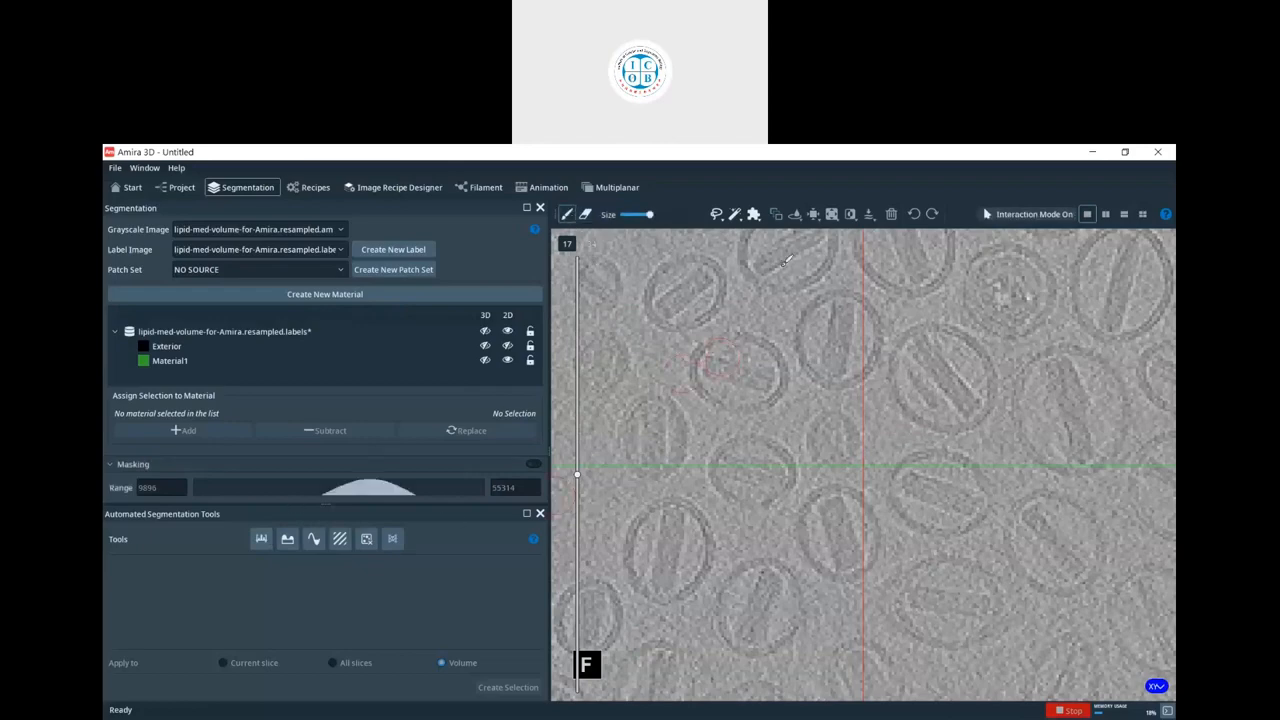
pyautogui.moveTo(645, 215); pyautogui.dragTo(633, 216)
pyautogui.moveTo(652, 284)
pyautogui.mouseDown()
pyautogui.moveTo(675, 258)
pyautogui.moveTo(724, 270)
pyautogui.moveTo(721, 301)
pyautogui.moveTo(690, 318)
pyautogui.moveTo(654, 318)
pyautogui.moveTo(648, 270)
pyautogui.mouseUp()
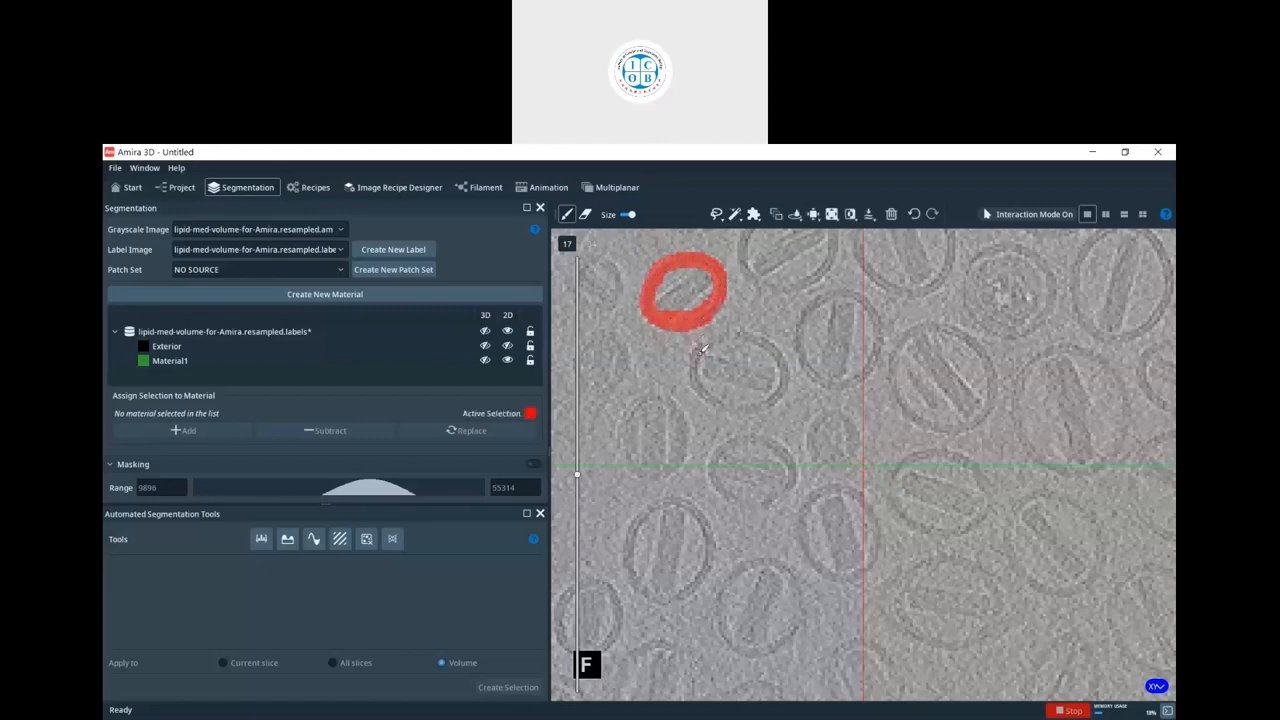
pyautogui.click(259, 364)
pyautogui.press('a')
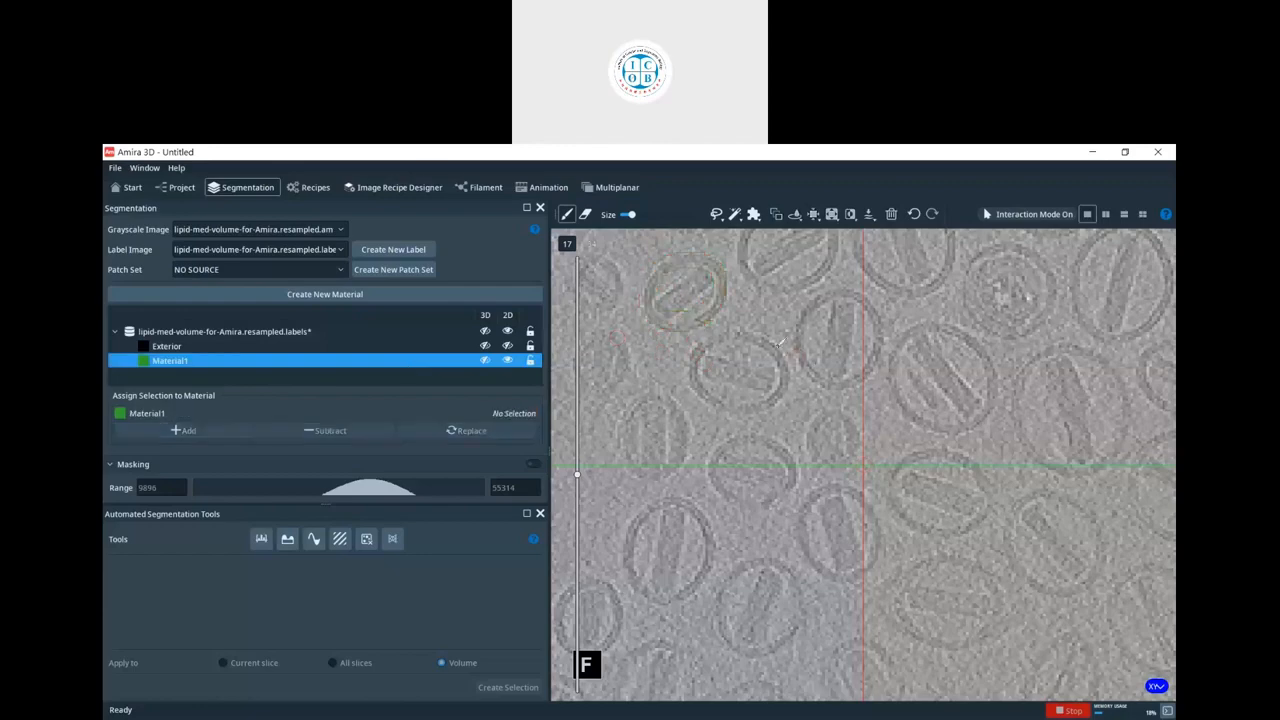
pyautogui.moveTo(703, 346)
pyautogui.mouseDown()
pyautogui.moveTo(770, 346)
pyautogui.moveTo(792, 380)
pyautogui.moveTo(760, 408)
pyautogui.moveTo(718, 396)
pyautogui.moveTo(710, 338)
pyautogui.mouseUp()
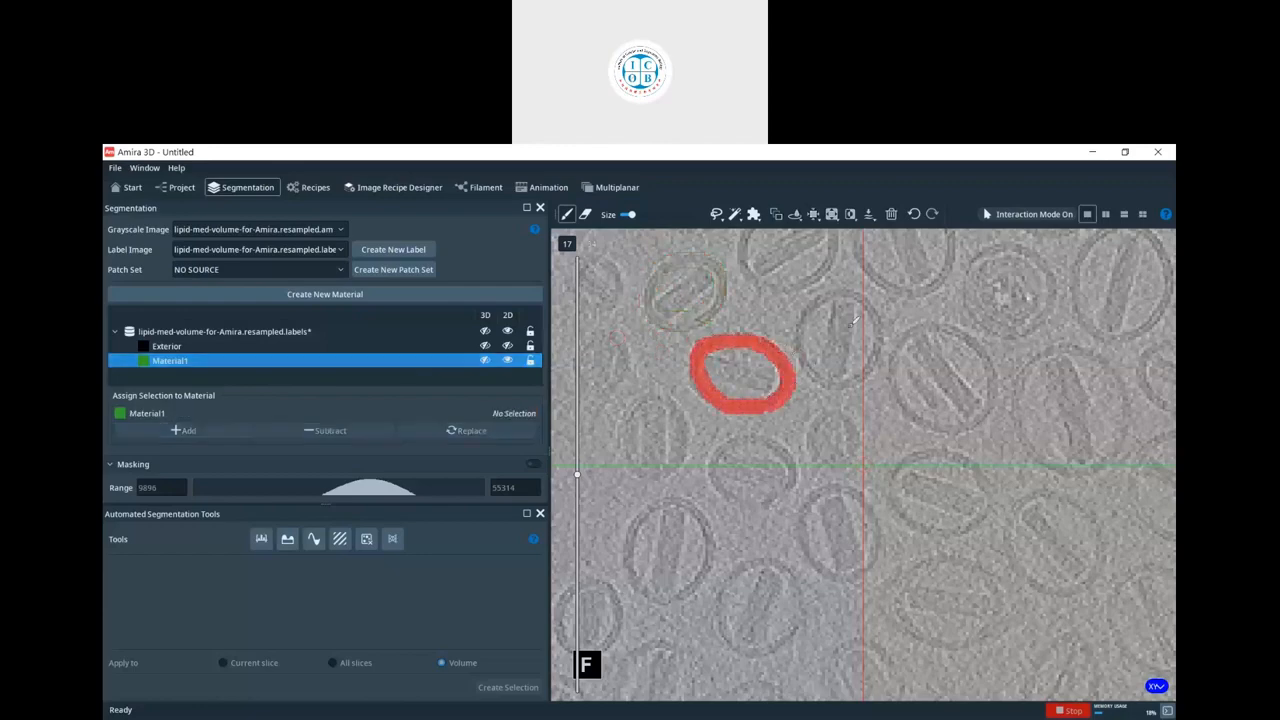
pyautogui.moveTo(820, 372)
pyautogui.mouseDown()
pyautogui.moveTo(808, 324)
pyautogui.moveTo(840, 288)
pyautogui.moveTo(872, 302)
pyautogui.moveTo(880, 348)
pyautogui.moveTo(845, 388)
pyautogui.moveTo(816, 370)
pyautogui.mouseUp()
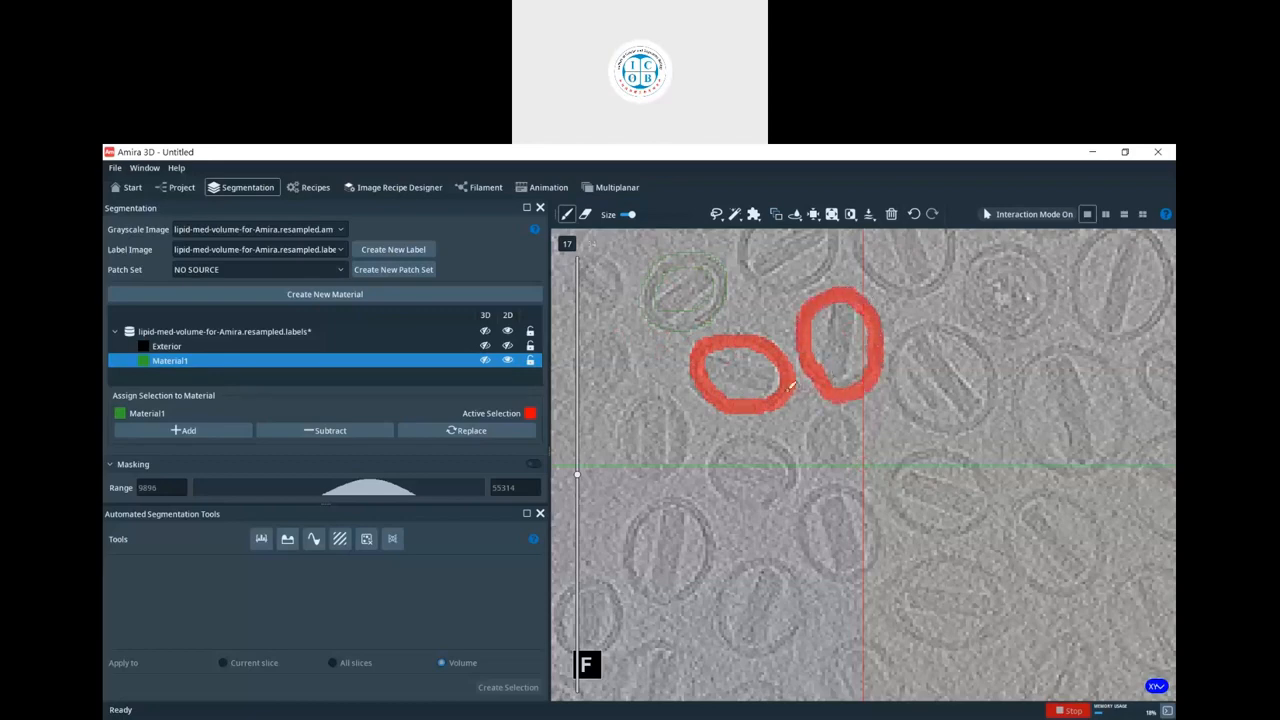
pyautogui.click(891, 214)
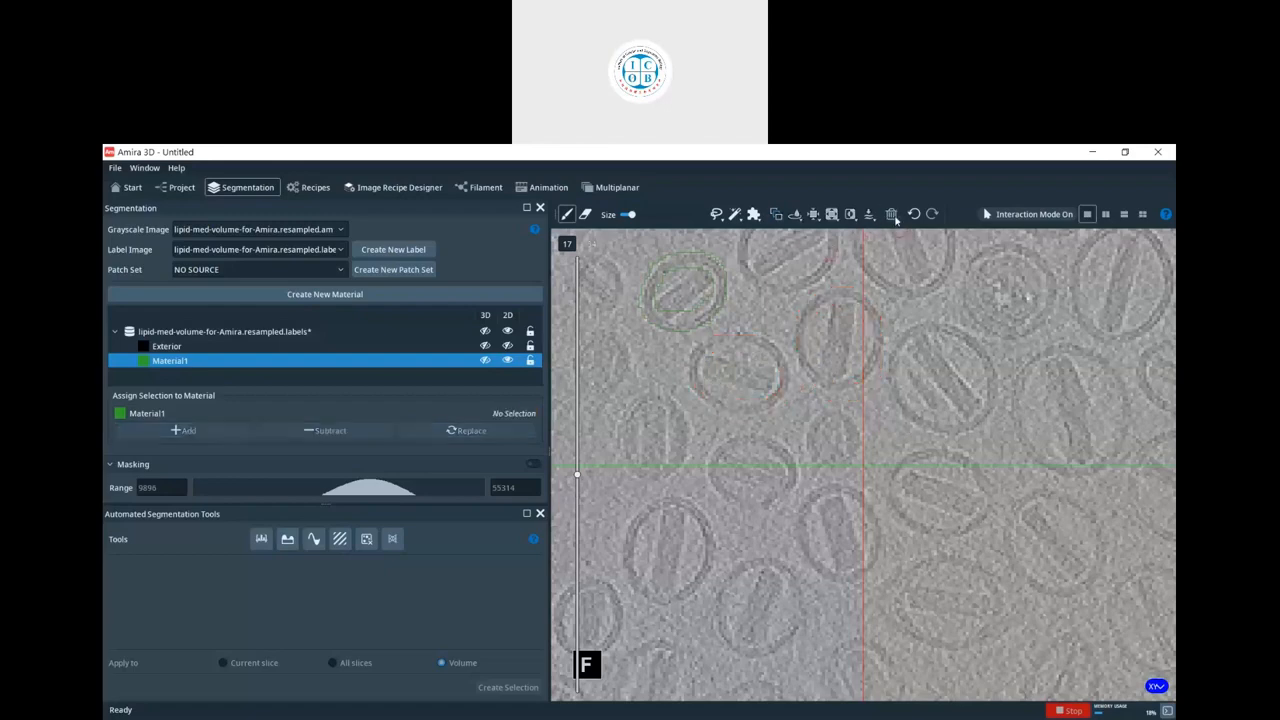
# - Paint the membranes of the two liposomes beside the labeled one, keeping the rings touching, and add them to Material1
pyautogui.moveTo(784, 380)
pyautogui.mouseDown()
pyautogui.moveTo(773, 397)
pyautogui.moveTo(724, 410)
pyautogui.moveTo(685, 352)
pyautogui.moveTo(742, 329)
pyautogui.moveTo(778, 345)
pyautogui.moveTo(790, 380)
pyautogui.moveTo(800, 335)
pyautogui.moveTo(838, 290)
pyautogui.moveTo(869, 291)
pyautogui.moveTo(884, 354)
pyautogui.moveTo(848, 386)
pyautogui.moveTo(820, 388)
pyautogui.mouseUp()
pyautogui.click(820, 376)
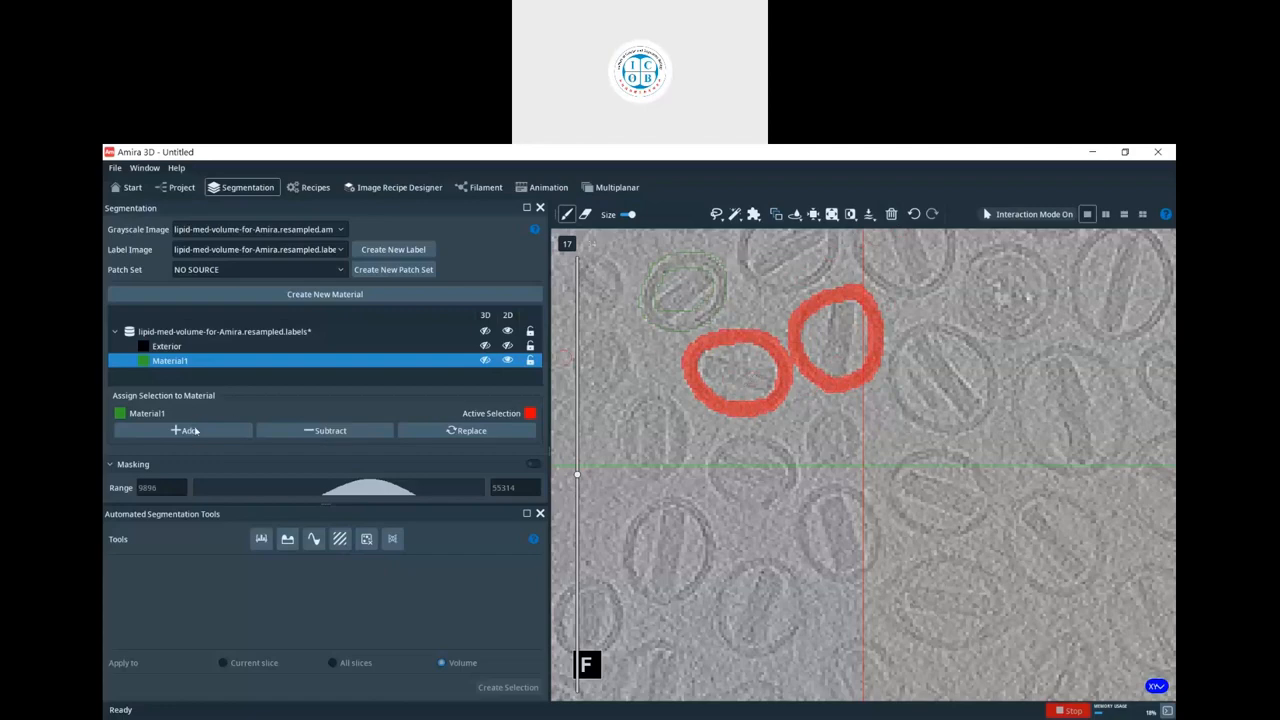
pyautogui.click(195, 430)
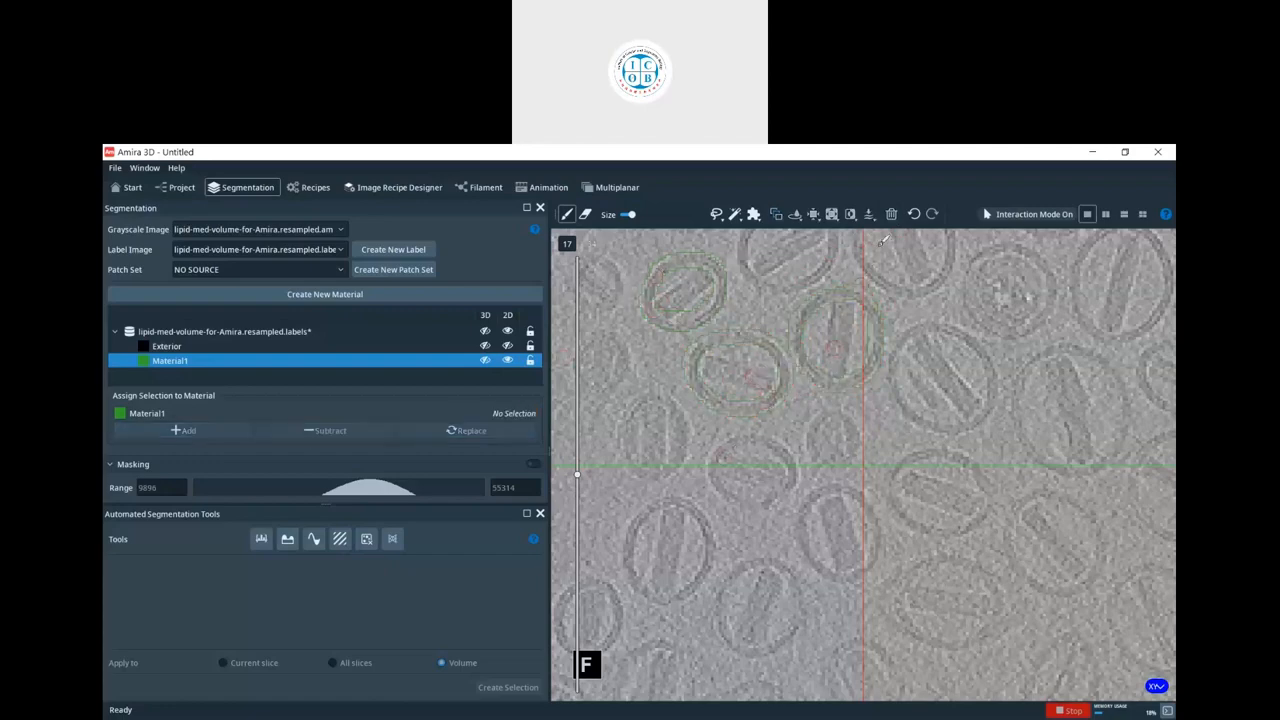
# - Create a new patch set with patch size 64 and place a patch just right of the labeled liposomes on slice 17
pyautogui.click(400, 270)
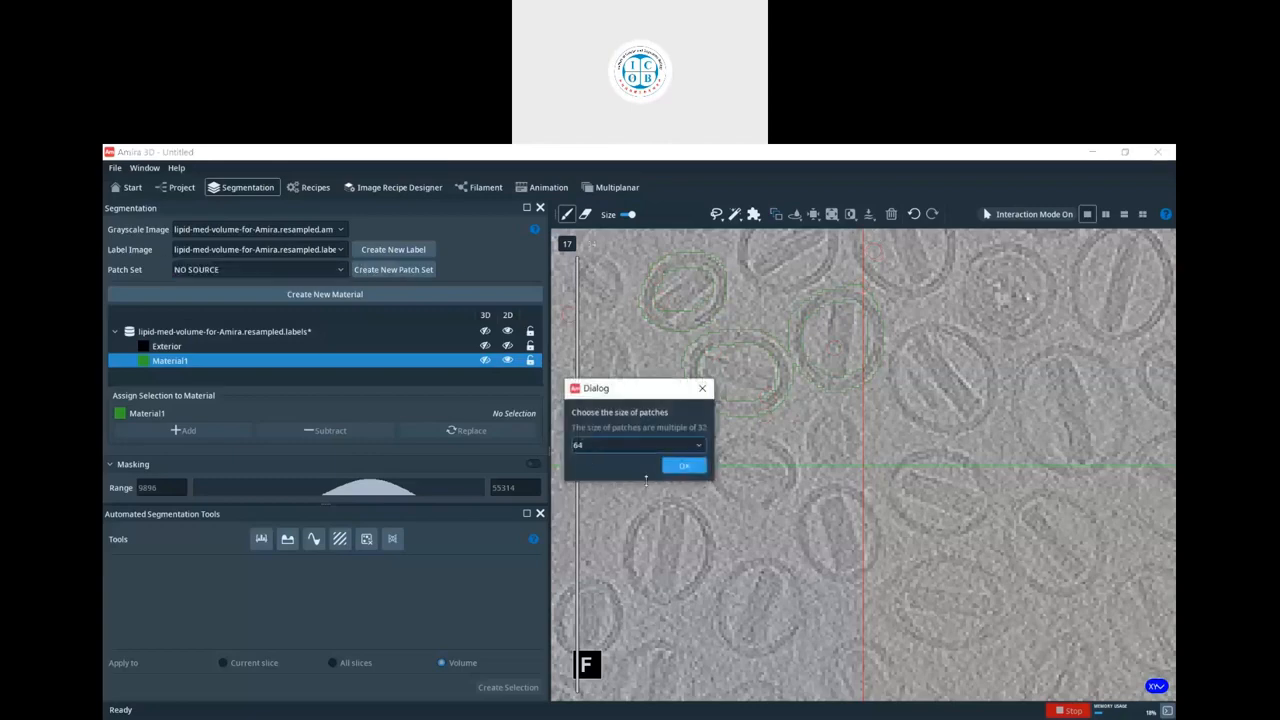
pyautogui.click(685, 467)
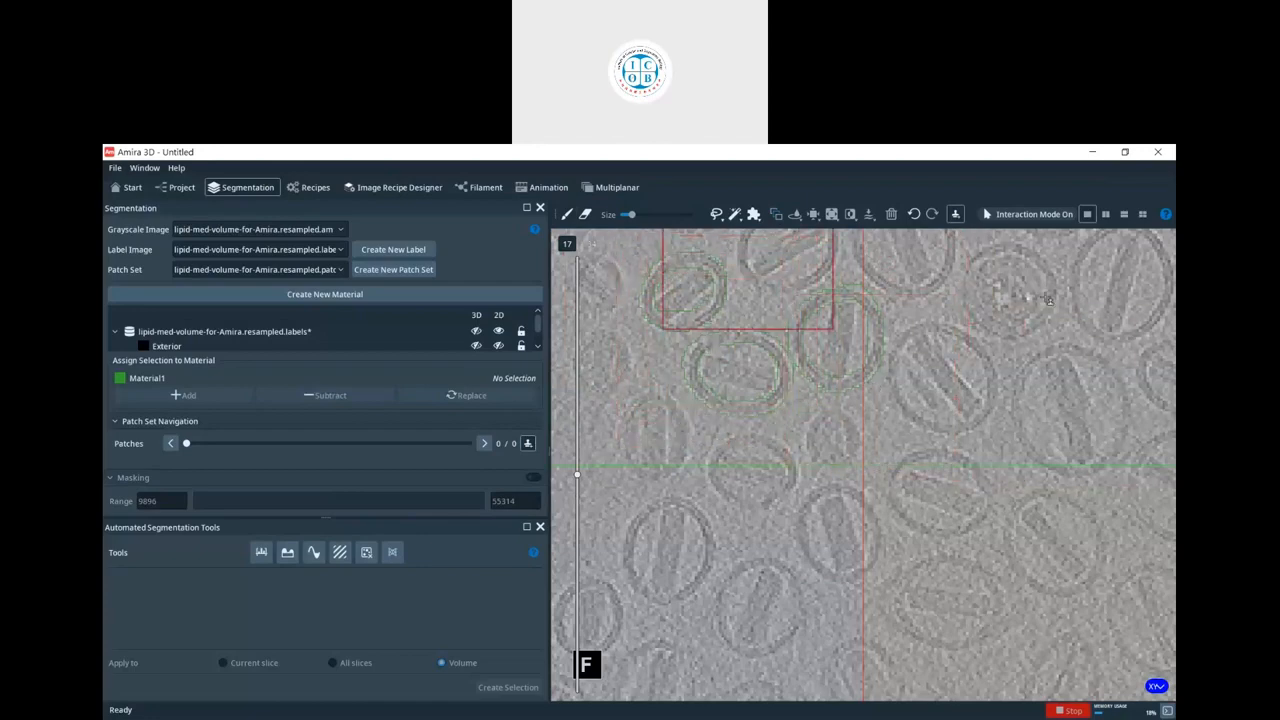
pyautogui.click(921, 352)
pyautogui.scroll(-5, 921, 352)
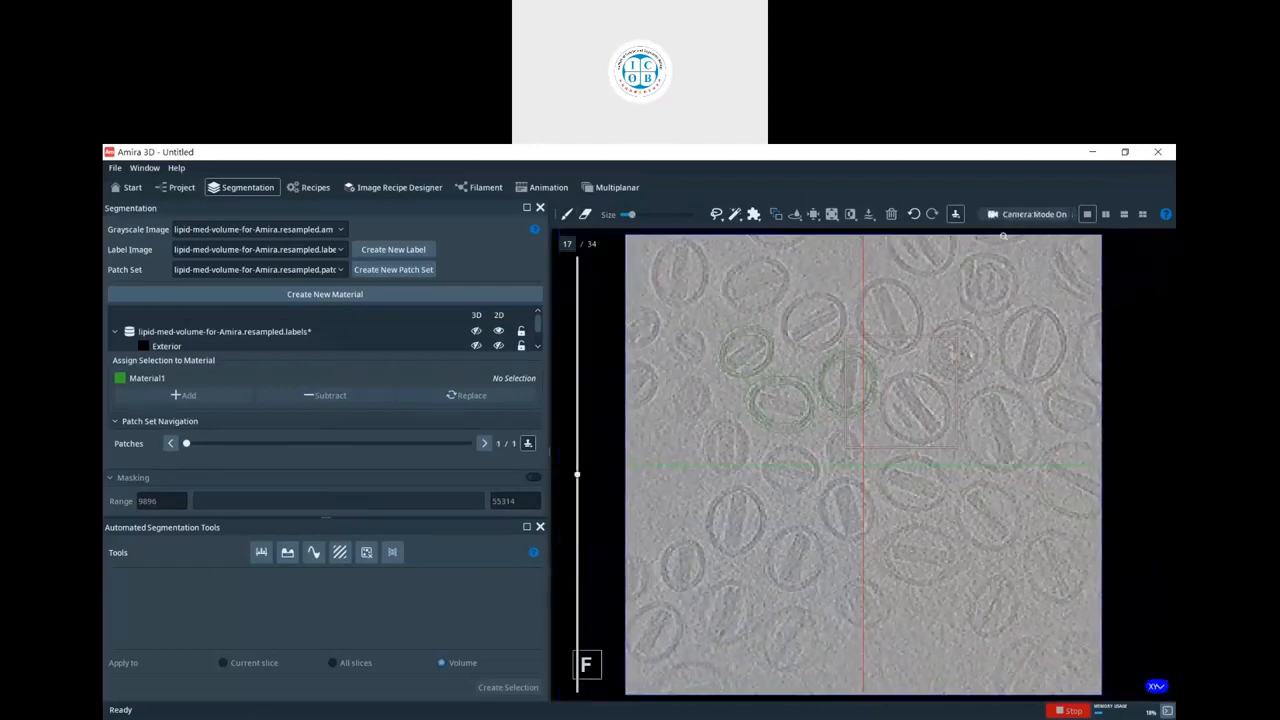
# - Create a second patch set for the lipid volume with a patch size of 32
pyautogui.click(383, 270)
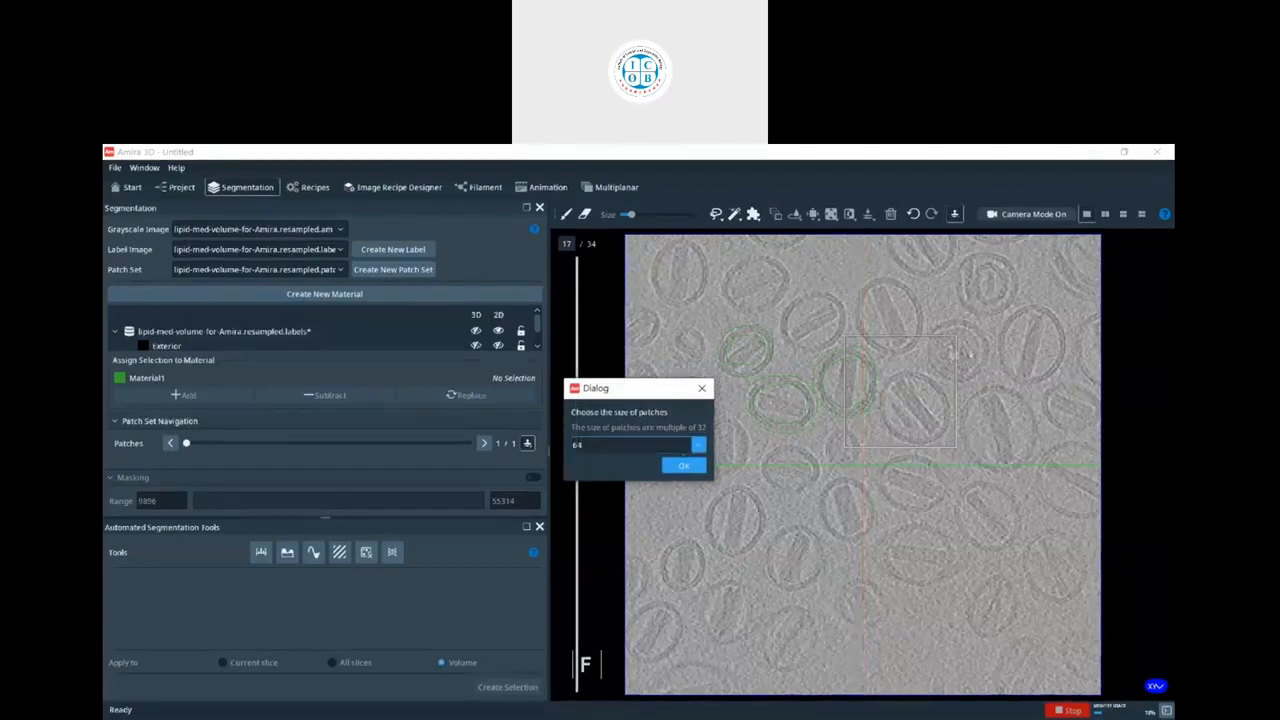
pyautogui.click(697, 446)
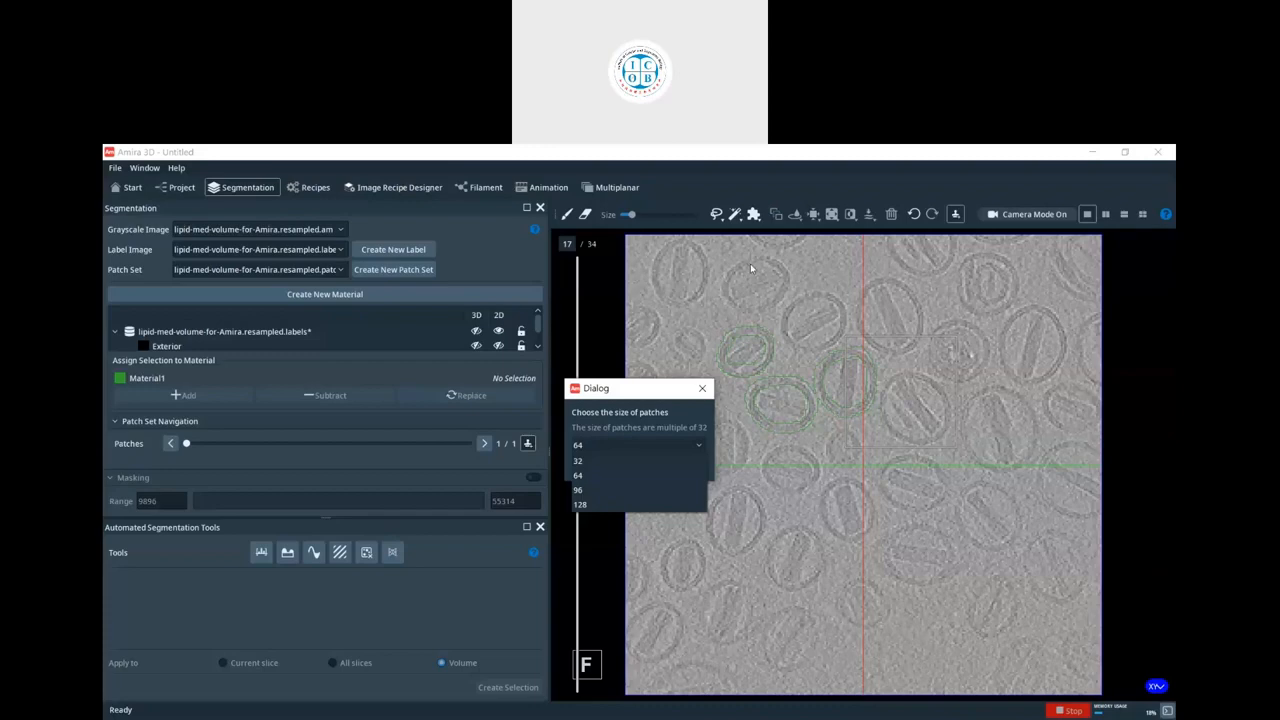
pyautogui.click(594, 340)
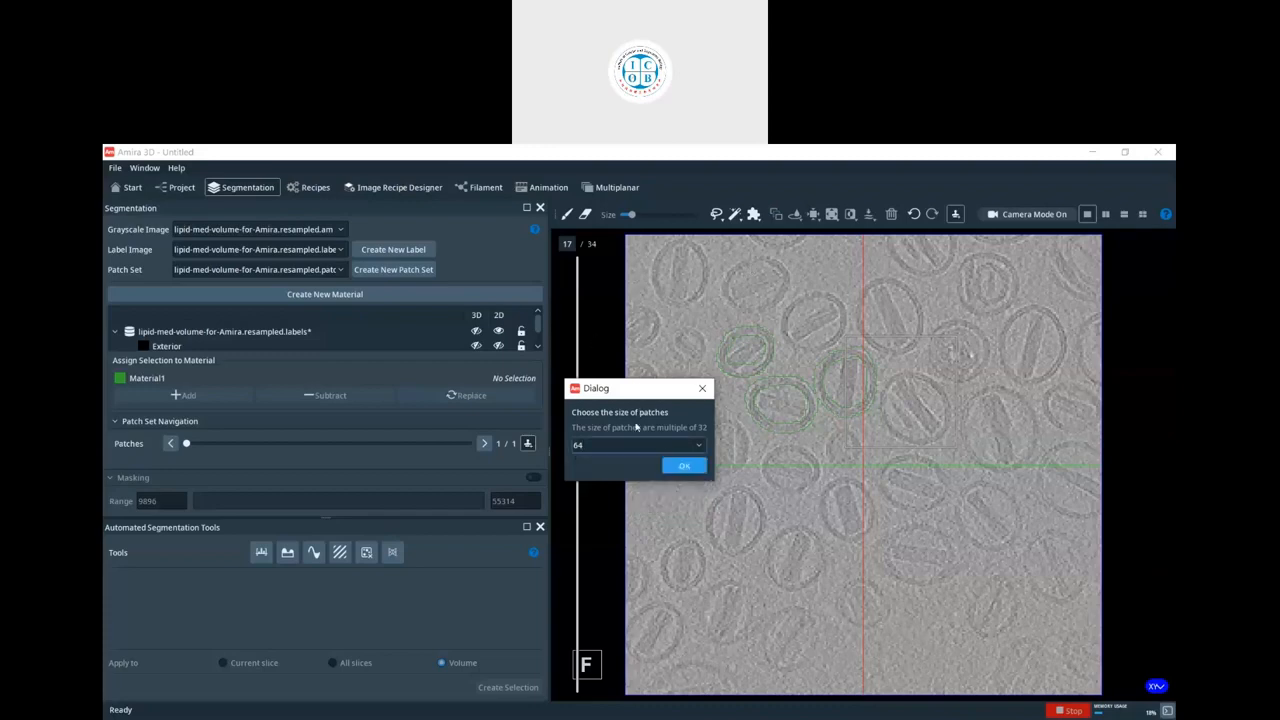
pyautogui.click(695, 452)
pyautogui.click(610, 465)
pyautogui.click(683, 468)
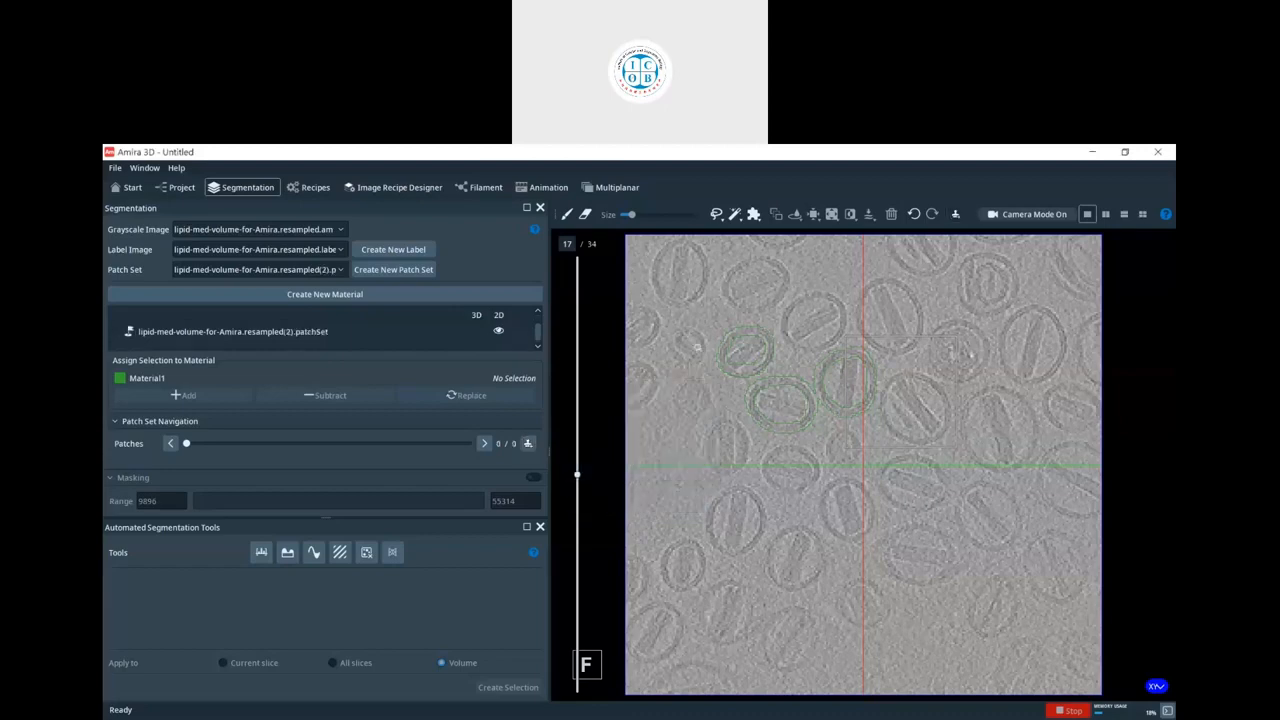
# - Place seven overlapping patches on slice 17 over the membranes of the three labeled liposomes
pyautogui.click(955, 216)
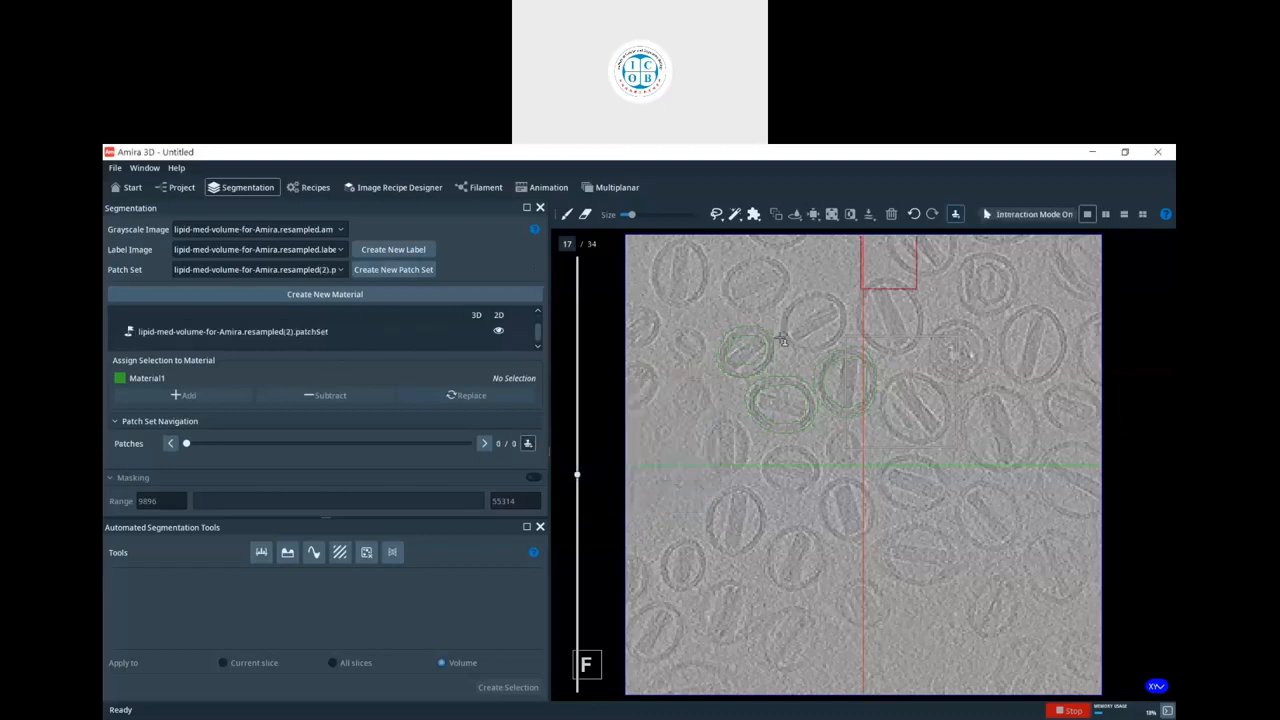
pyautogui.click(741, 352)
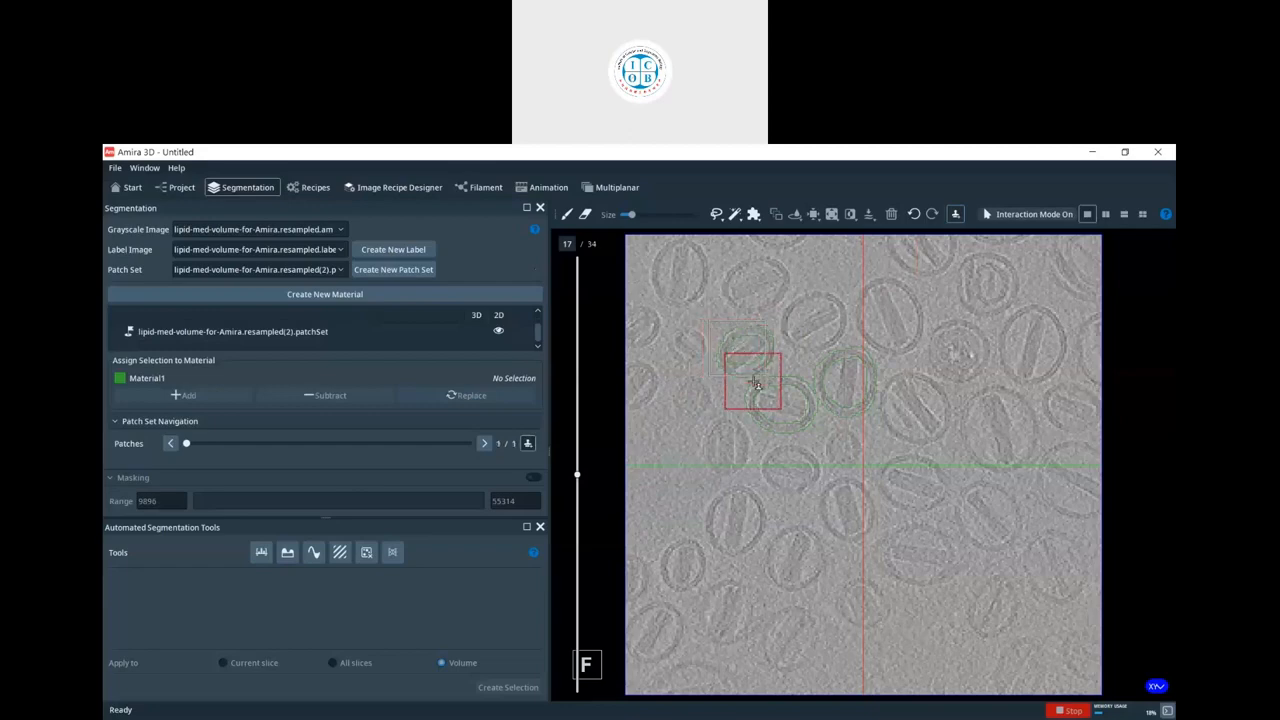
pyautogui.click(757, 384)
pyautogui.click(779, 400)
pyautogui.click(822, 400)
pyautogui.click(840, 381)
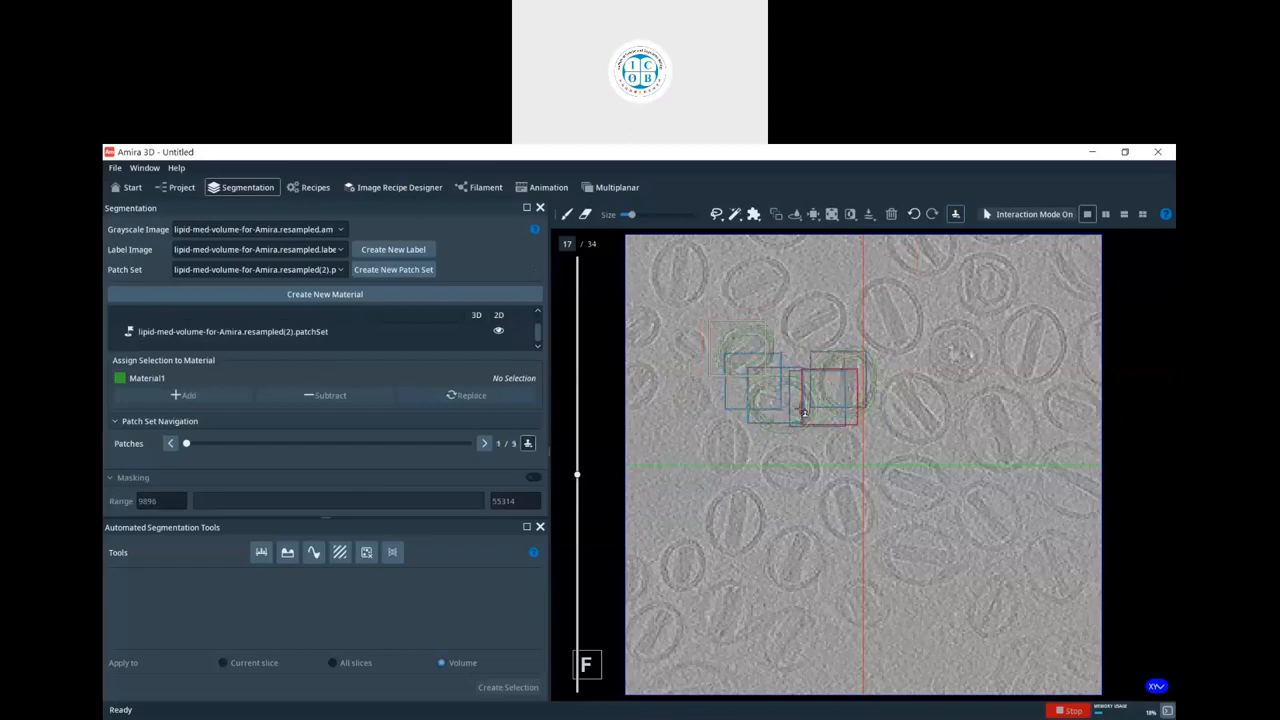
pyautogui.click(788, 413)
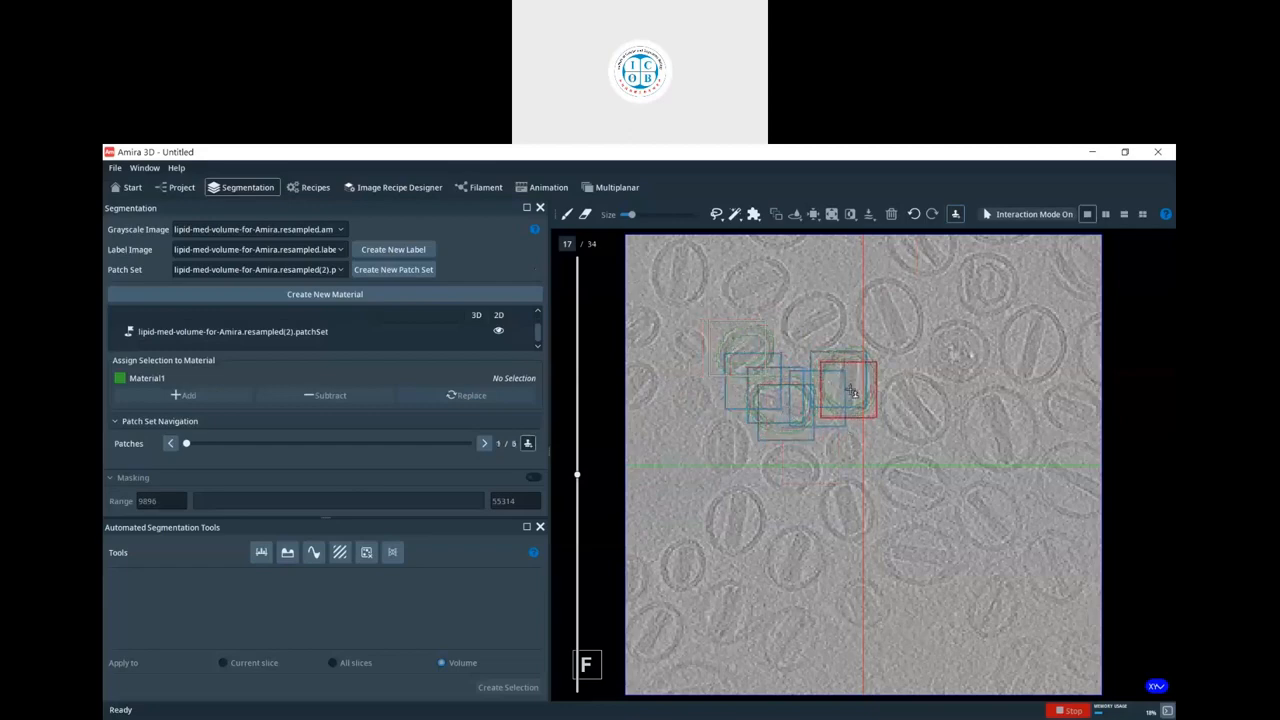
pyautogui.click(848, 393)
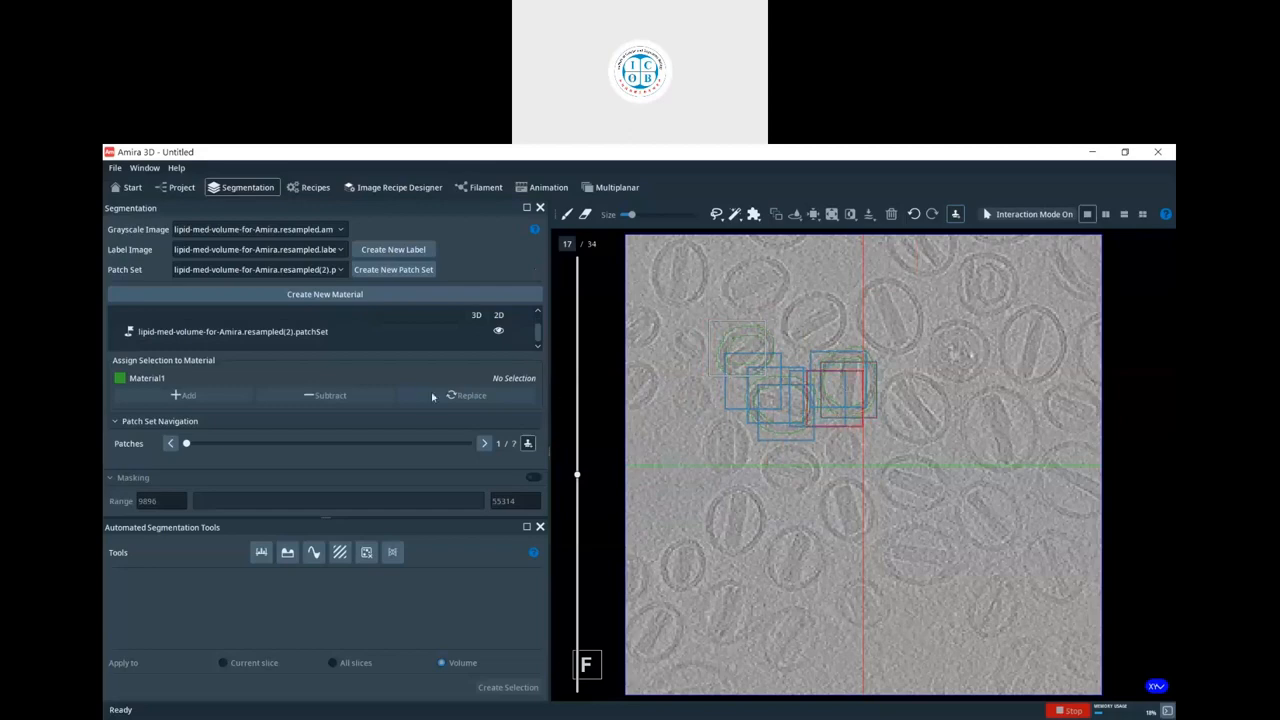
# - Add three background patches on slice 17, two at the volume's left edge and one at its upper edge
pyautogui.click(654, 475)
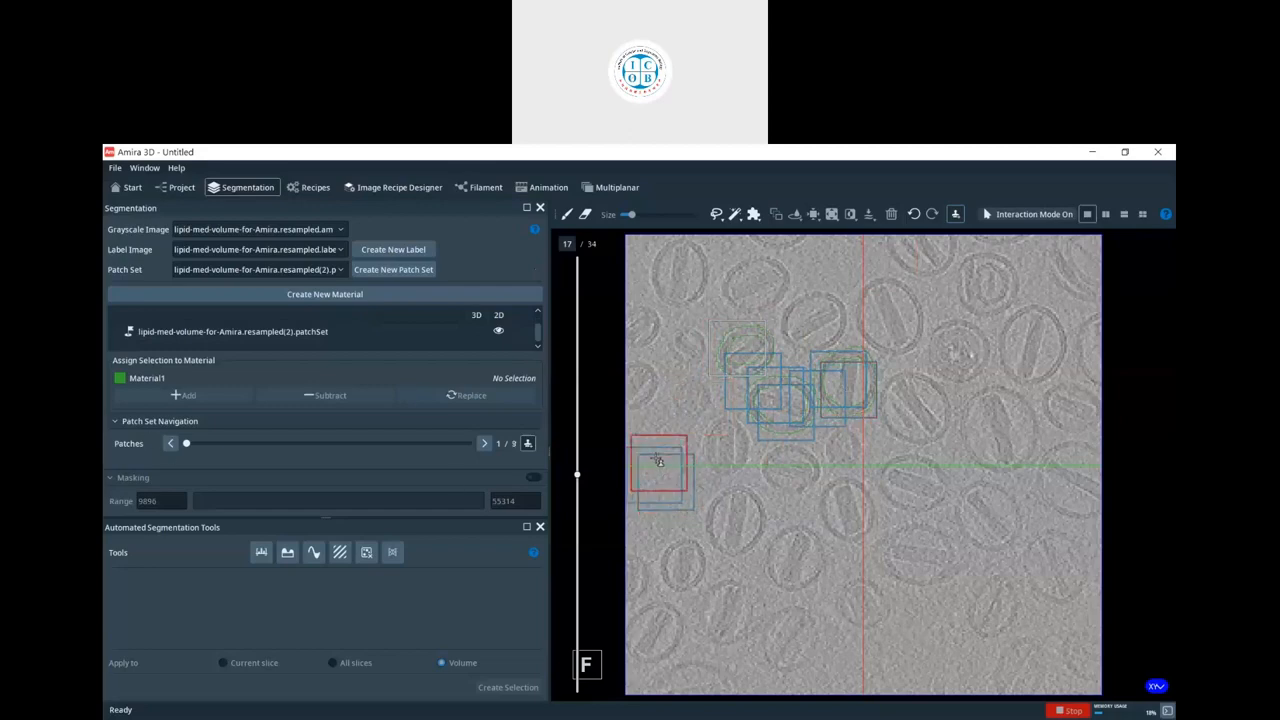
pyautogui.click(665, 482)
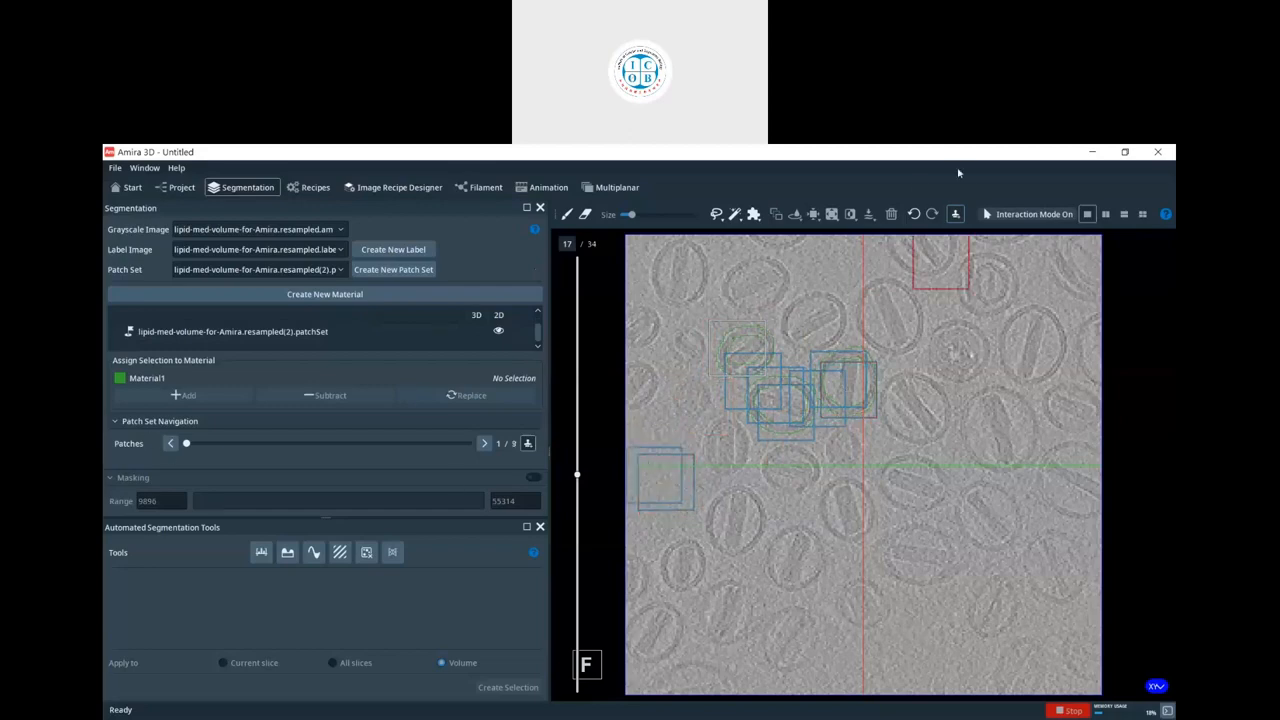
pyautogui.click(845, 250)
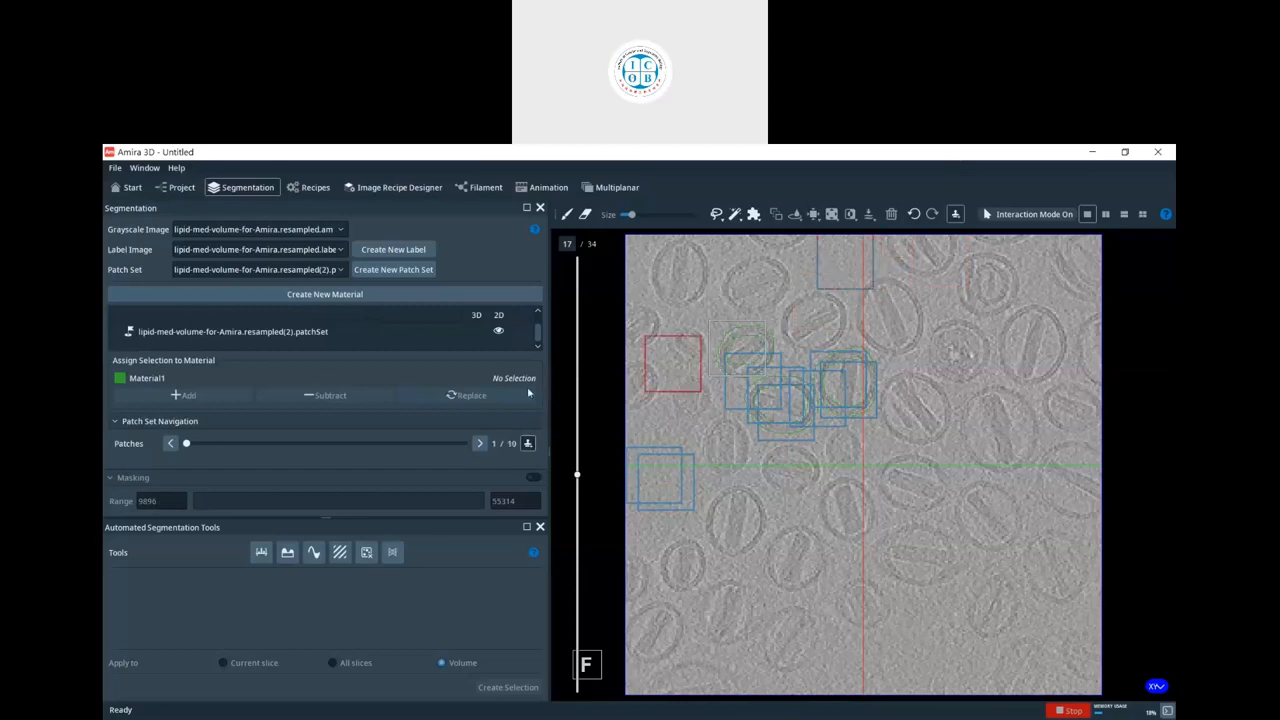
# - Go to slice 5 and scatter ten background patches across it, including one on the bright textured spot
pyautogui.moveTo(579, 478); pyautogui.dragTo(577, 627)
pyautogui.click(756, 404)
pyautogui.click(717, 459)
pyautogui.click(741, 507)
pyautogui.click(853, 412)
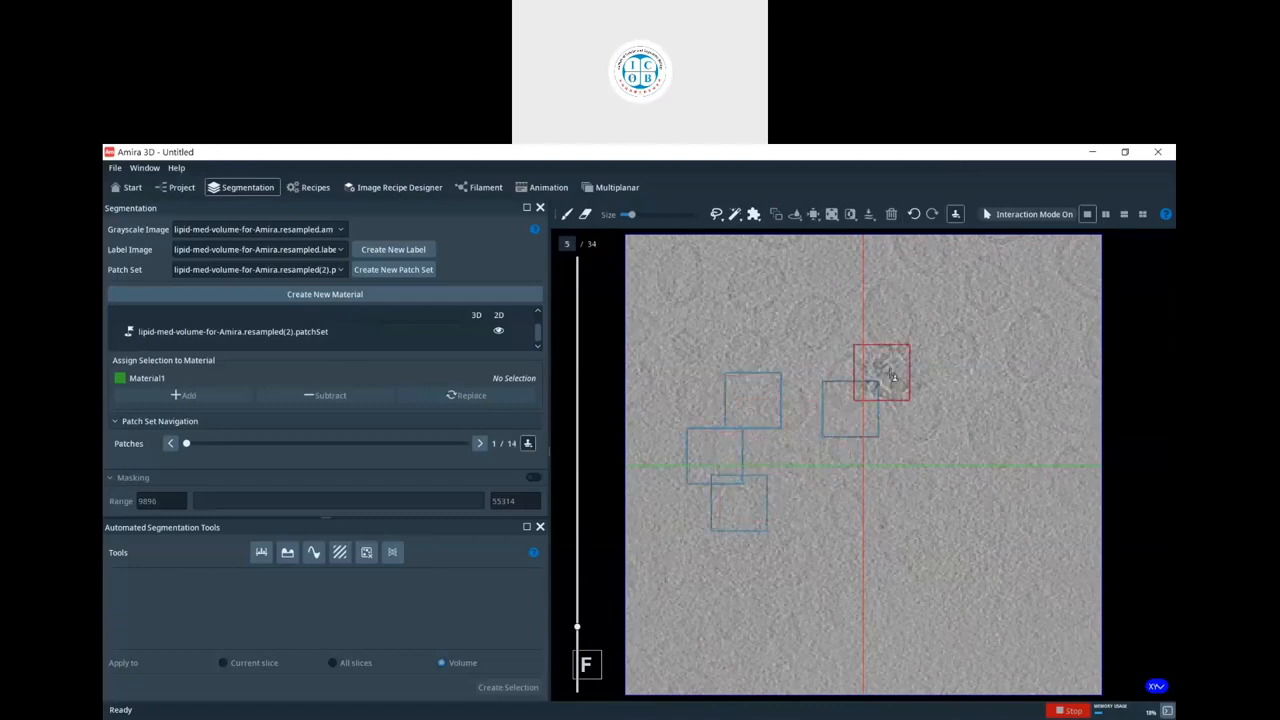
pyautogui.click(884, 376)
pyautogui.click(919, 353)
pyautogui.click(1032, 620)
pyautogui.click(1008, 567)
pyautogui.click(906, 612)
pyautogui.click(893, 630)
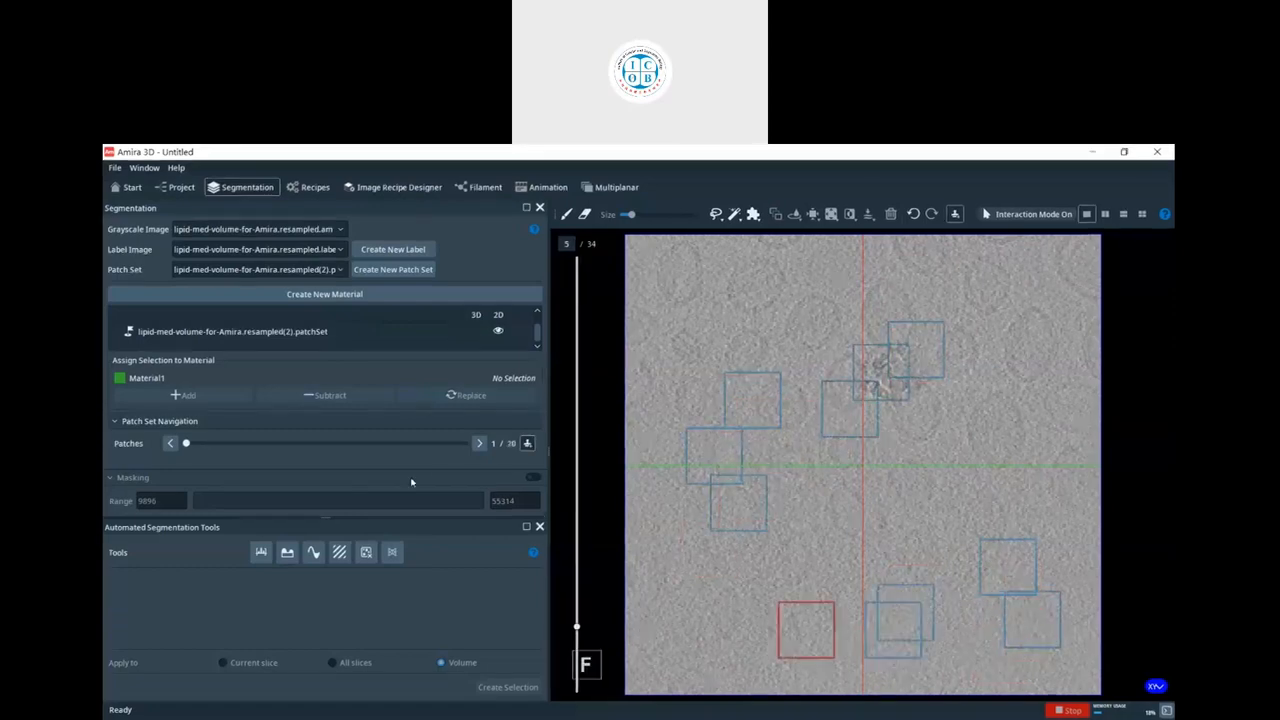
# - Run AI Assisted Segmentation for Material1 on the whole volume with 20 epochs and review the selection up to slice 17
pyautogui.click(392, 553)
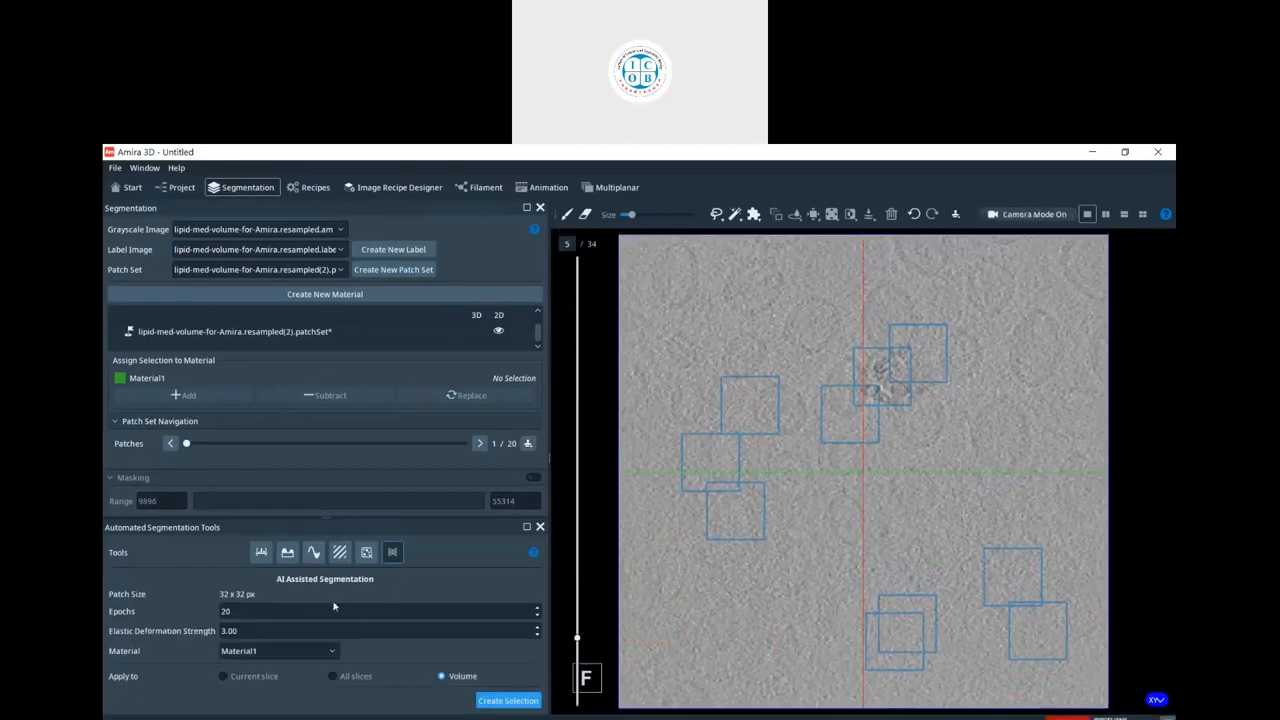
pyautogui.click(496, 702)
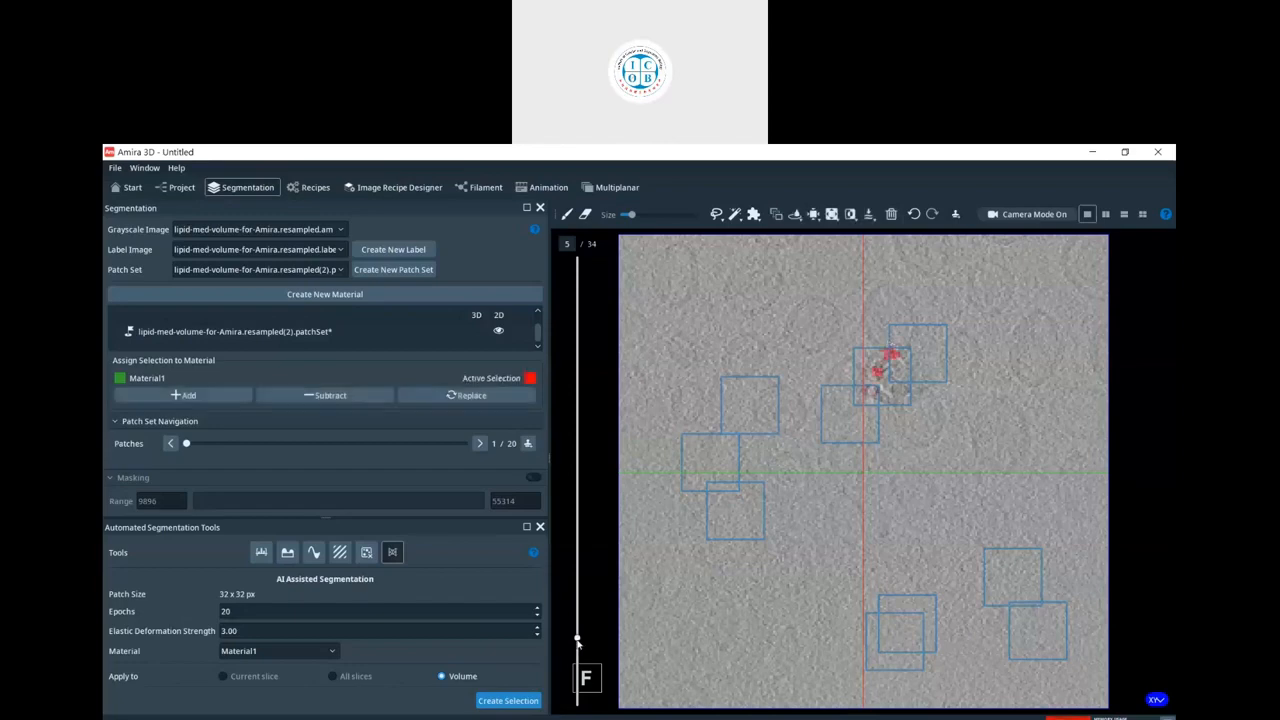
pyautogui.moveTo(576, 638); pyautogui.dragTo(576, 598)
pyautogui.moveTo(558, 543); pyautogui.dragTo(574, 484)
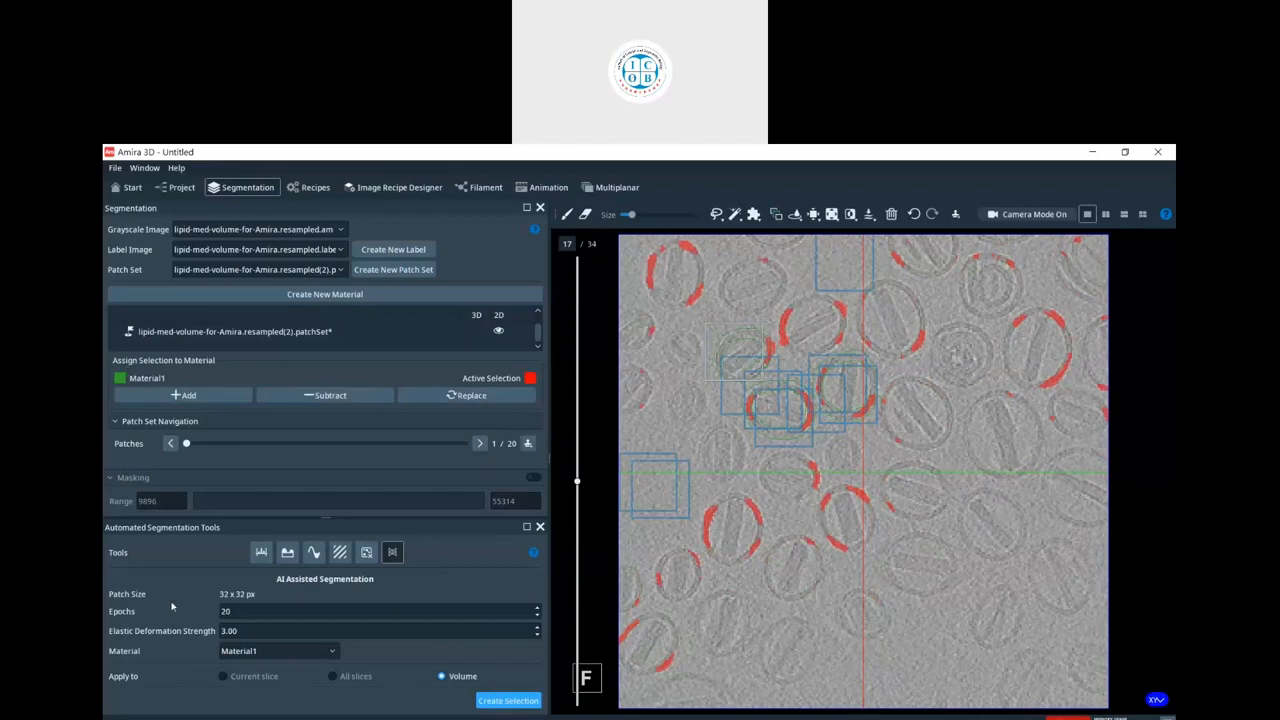
# - Clear the active selection, brush the ring membranes of six more liposomes around the labeled ones on slice 17, and add them to Material1
pyautogui.click(566, 214)
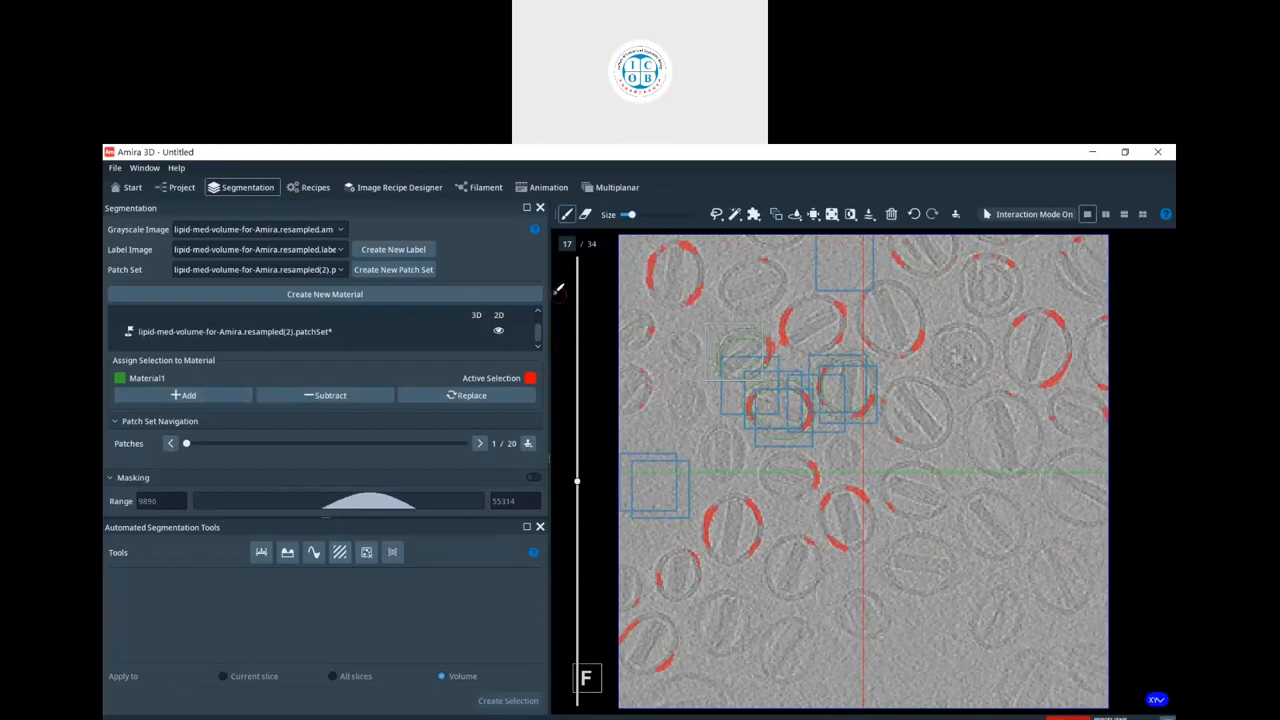
pyautogui.click(891, 215)
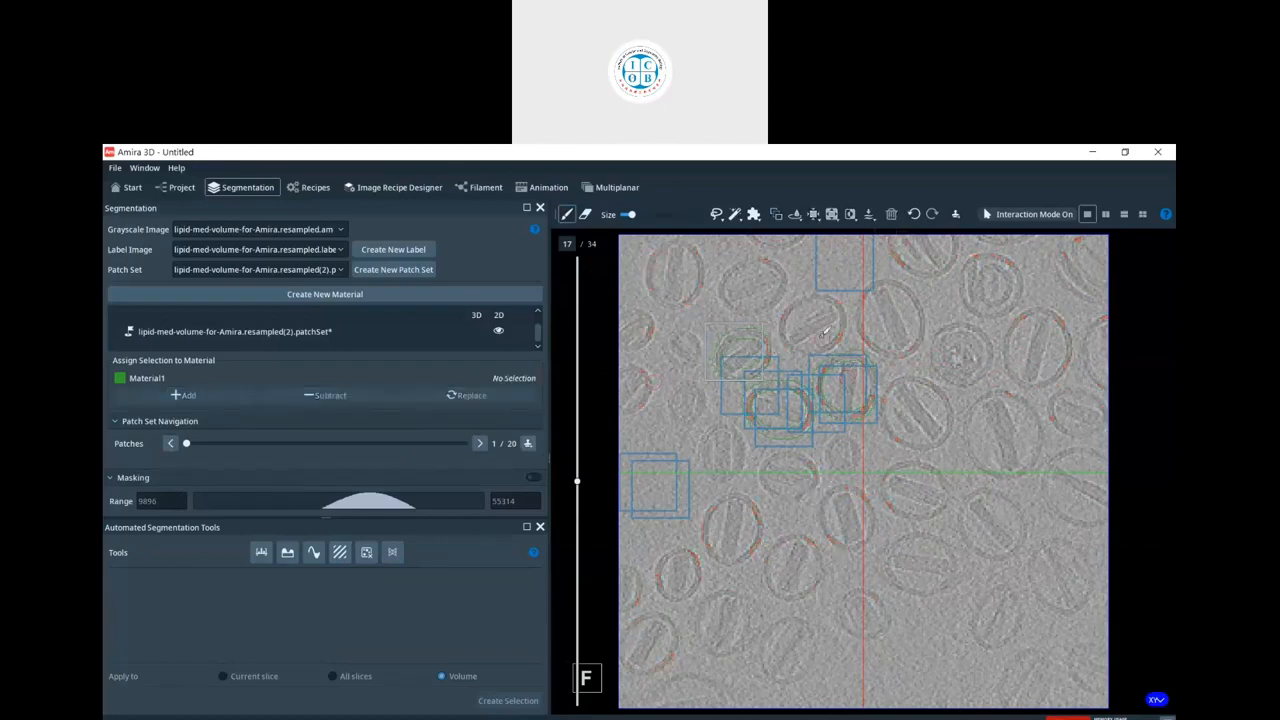
pyautogui.moveTo(830, 344)
pyautogui.mouseDown()
pyautogui.moveTo(805, 352)
pyautogui.moveTo(780, 335)
pyautogui.moveTo(790, 300)
pyautogui.moveTo(824, 292)
pyautogui.moveTo(848, 306)
pyautogui.moveTo(831, 350)
pyautogui.moveTo(863, 320)
pyautogui.moveTo(868, 290)
pyautogui.moveTo(908, 282)
pyautogui.moveTo(925, 318)
pyautogui.moveTo(908, 358)
pyautogui.moveTo(877, 338)
pyautogui.mouseUp()
pyautogui.moveTo(886, 395)
pyautogui.mouseDown()
pyautogui.moveTo(900, 372)
pyautogui.moveTo(925, 374)
pyautogui.moveTo(955, 400)
pyautogui.moveTo(948, 426)
pyautogui.moveTo(927, 446)
pyautogui.moveTo(893, 426)
pyautogui.moveTo(884, 392)
pyautogui.mouseUp()
pyautogui.rightClick(946, 414)
pyautogui.click(950, 405)
pyautogui.moveTo(776, 458)
pyautogui.mouseDown()
pyautogui.moveTo(795, 448)
pyautogui.moveTo(821, 474)
pyautogui.moveTo(788, 497)
pyautogui.moveTo(765, 453)
pyautogui.mouseUp()
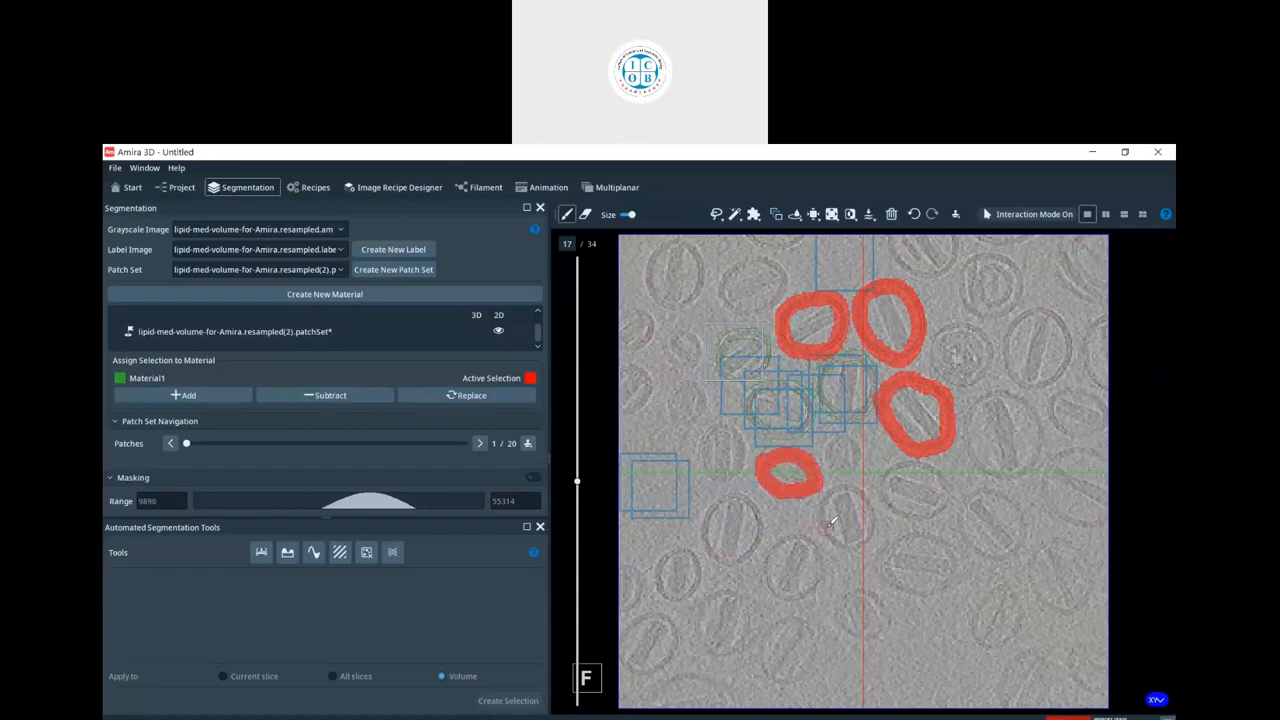
pyautogui.moveTo(826, 530)
pyautogui.mouseDown()
pyautogui.moveTo(830, 498)
pyautogui.moveTo(847, 487)
pyautogui.moveTo(870, 503)
pyautogui.moveTo(875, 540)
pyautogui.moveTo(835, 530)
pyautogui.moveTo(836, 510)
pyautogui.mouseUp()
pyautogui.moveTo(828, 462)
pyautogui.mouseDown()
pyautogui.moveTo(845, 436)
pyautogui.moveTo(860, 462)
pyautogui.moveTo(832, 472)
pyautogui.mouseUp()
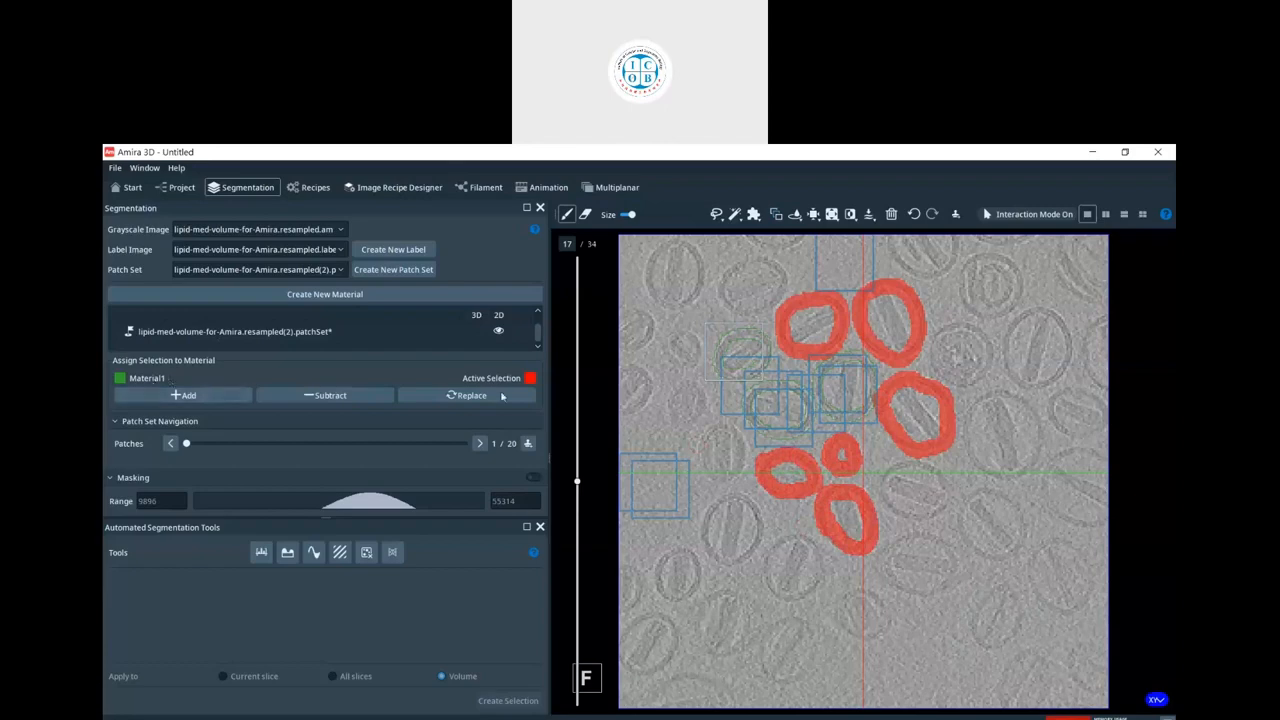
pyautogui.scroll(1, 537, 324)
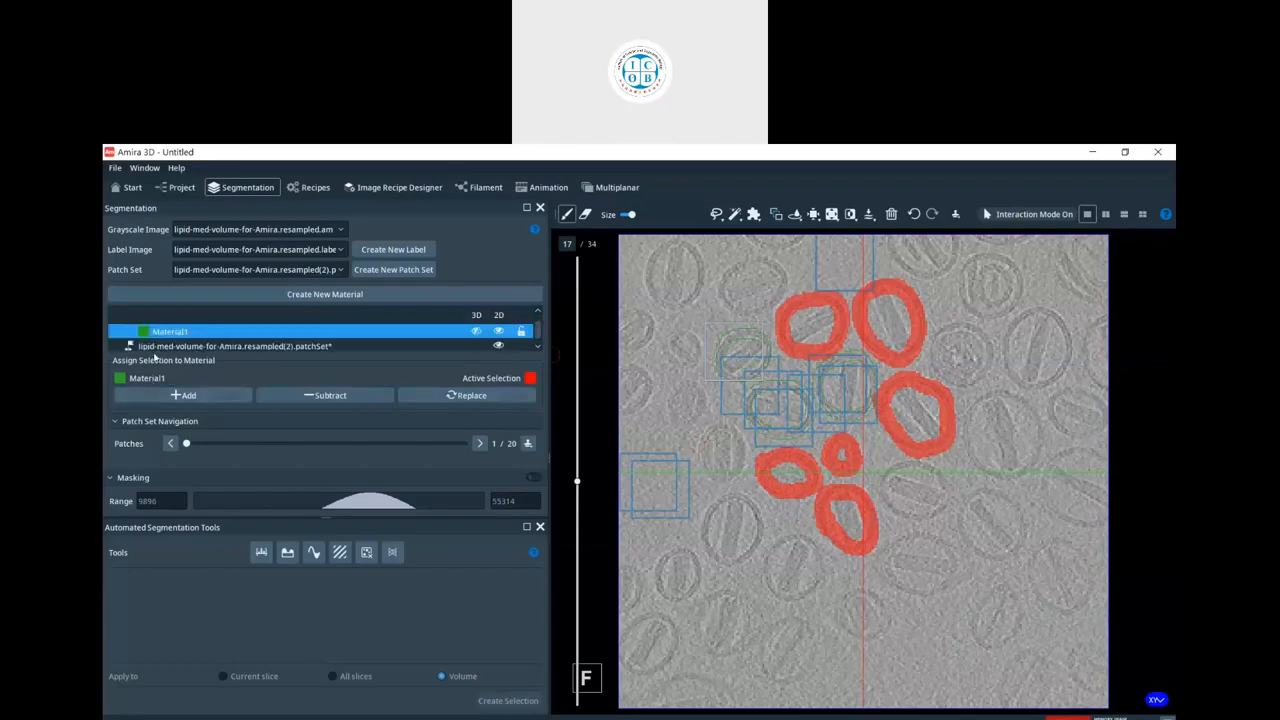
pyautogui.click(244, 399)
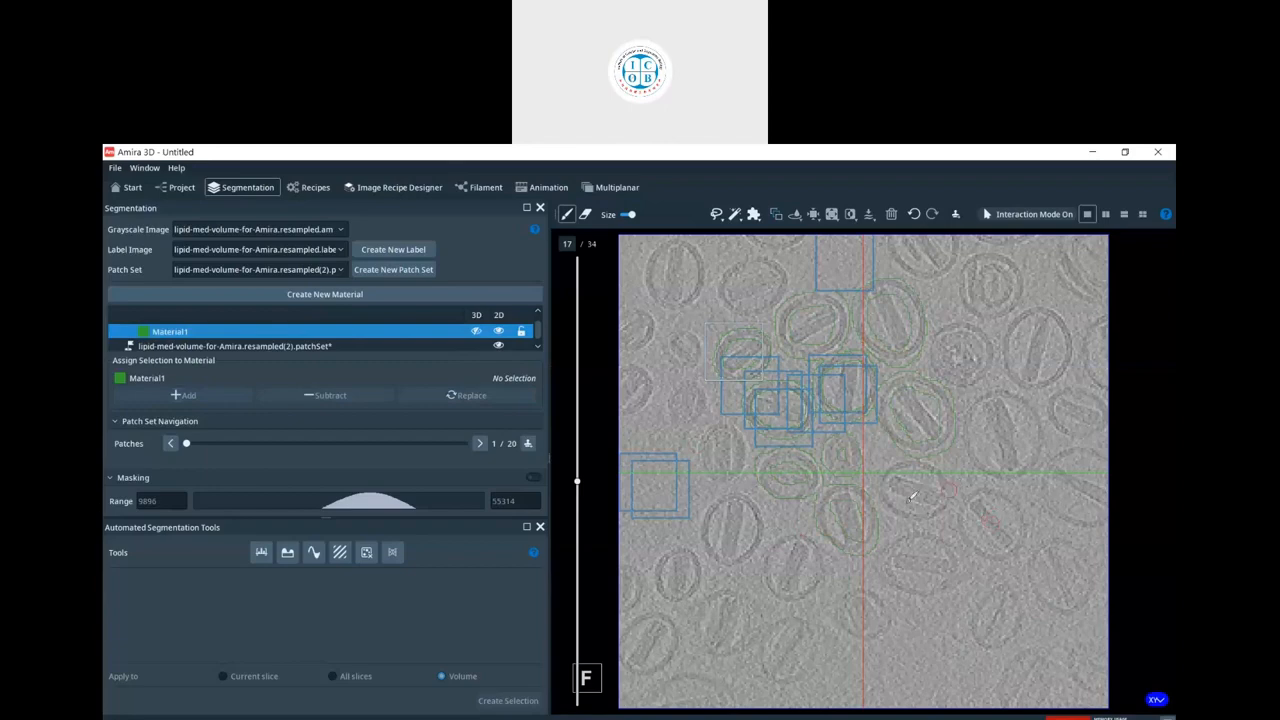
# - Place nine more patches on slice 17 over the membranes of the newly labeled liposomes
pyautogui.click(958, 217)
pyautogui.click(886, 338)
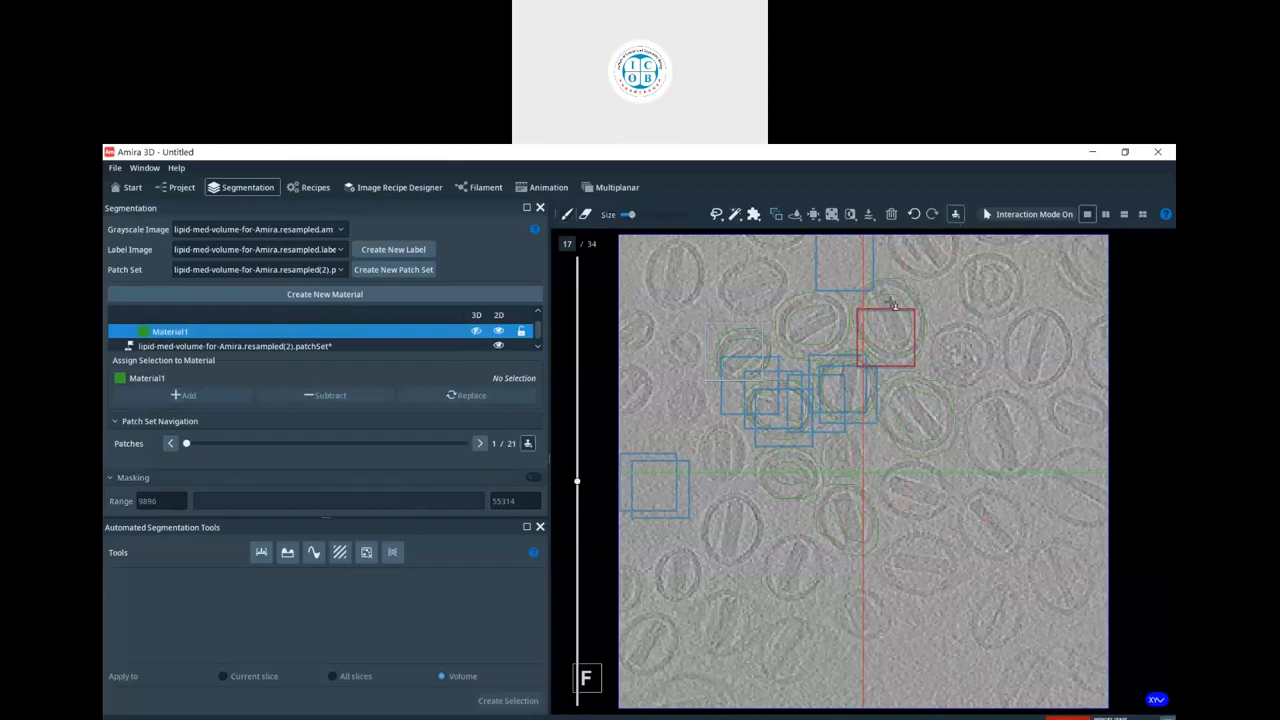
pyautogui.click(890, 298)
pyautogui.click(909, 412)
pyautogui.click(898, 428)
pyautogui.click(845, 437)
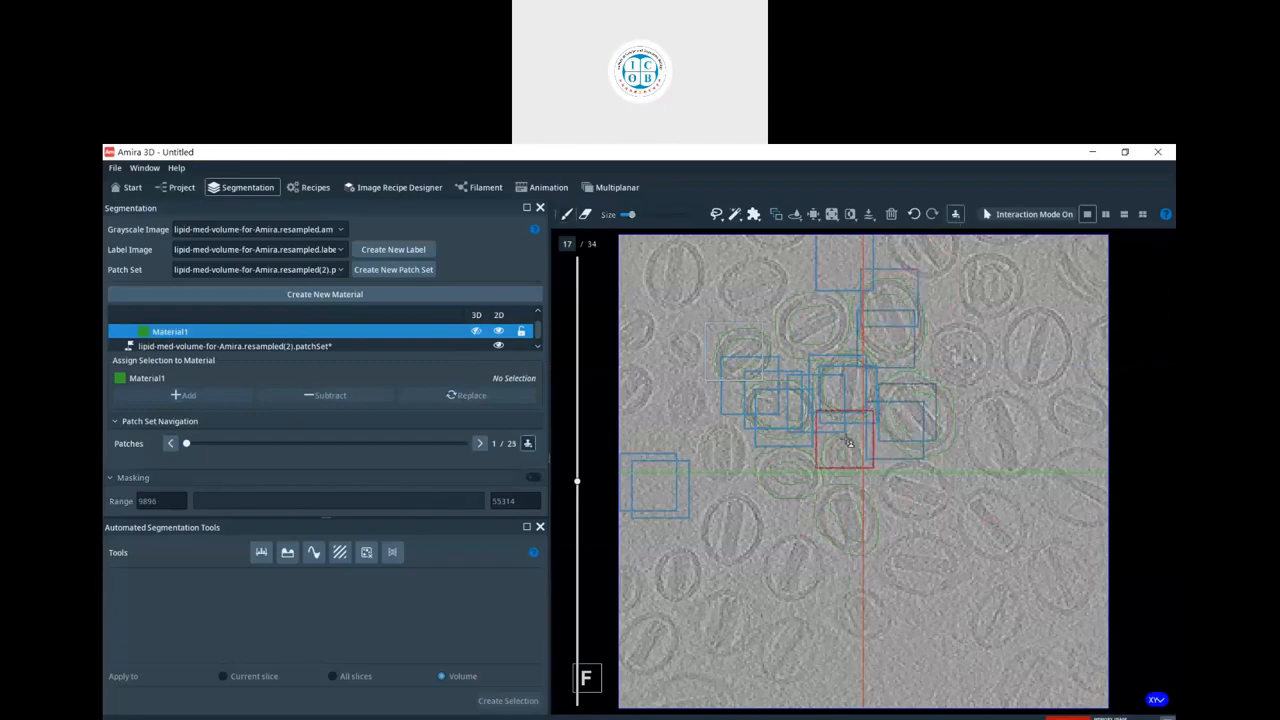
pyautogui.click(805, 479)
pyautogui.click(773, 461)
pyautogui.click(832, 511)
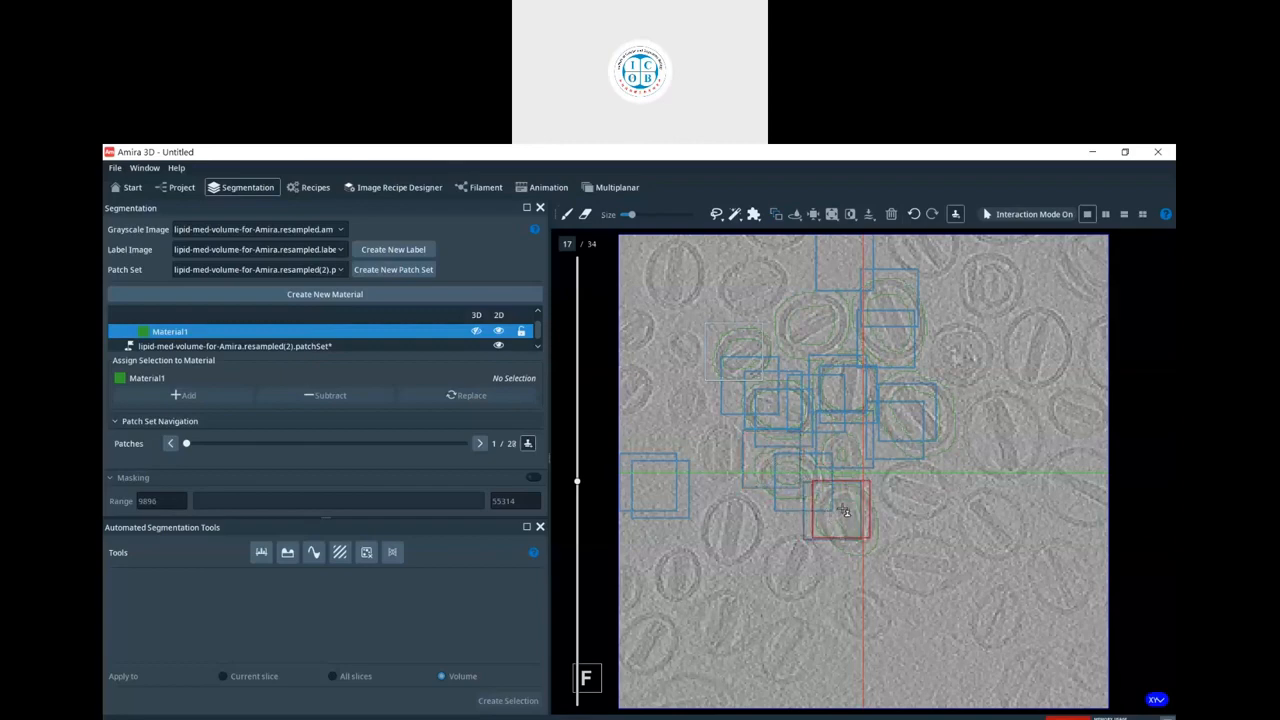
pyautogui.click(852, 530)
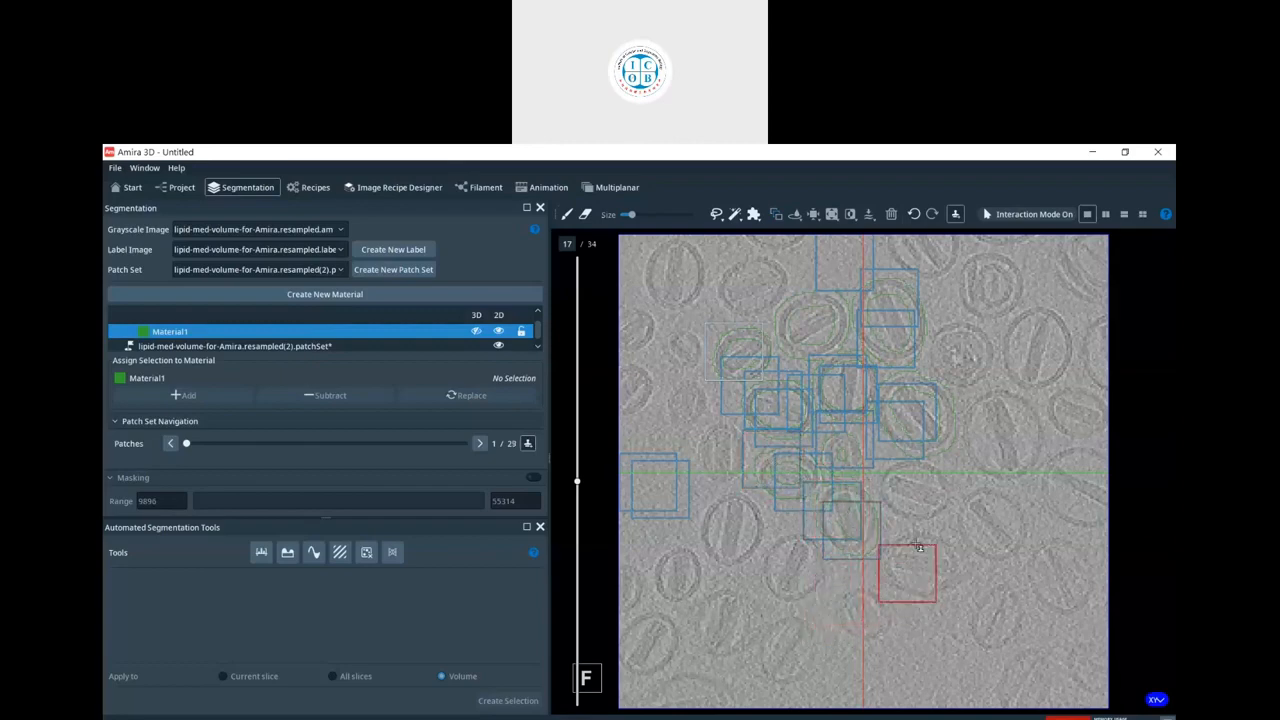
# - Brush the membranes of two more liposomes left and below the labeled group on slice 17 and add them to Material1
pyautogui.click(567, 214)
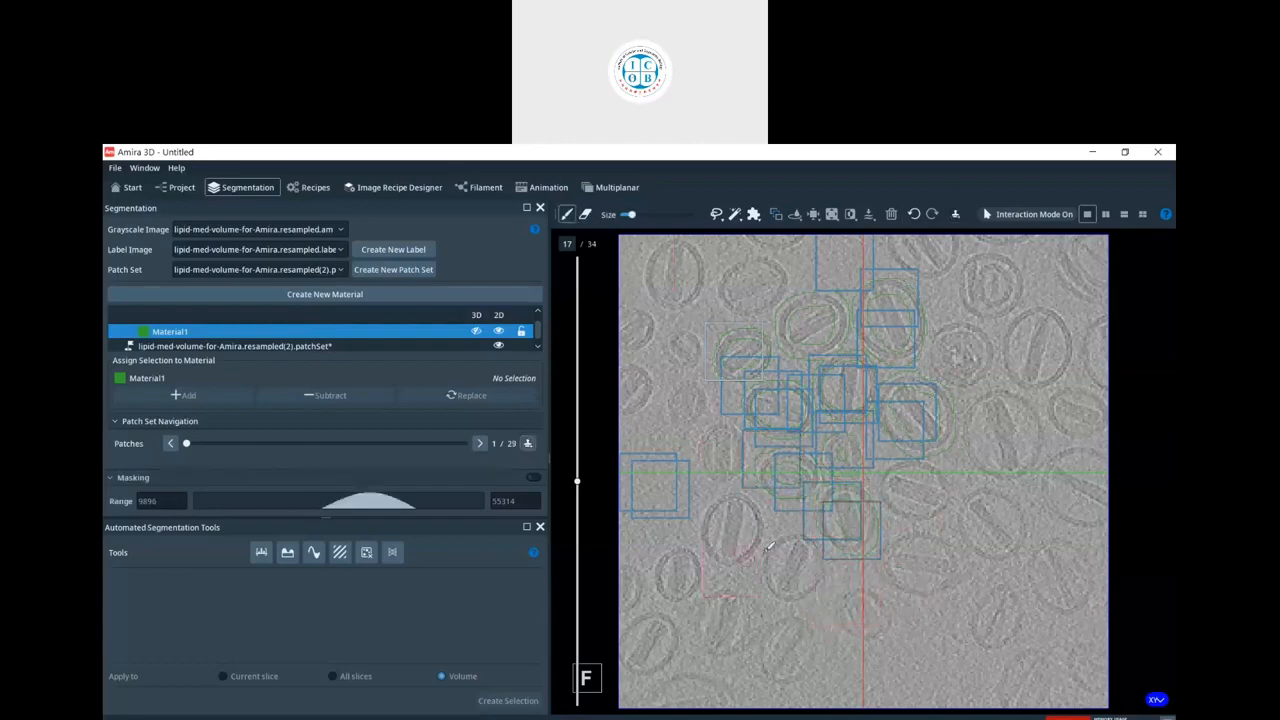
pyautogui.moveTo(791, 535)
pyautogui.mouseDown()
pyautogui.moveTo(815, 537)
pyautogui.moveTo(826, 562)
pyautogui.moveTo(810, 590)
pyautogui.moveTo(775, 574)
pyautogui.moveTo(786, 537)
pyautogui.mouseUp()
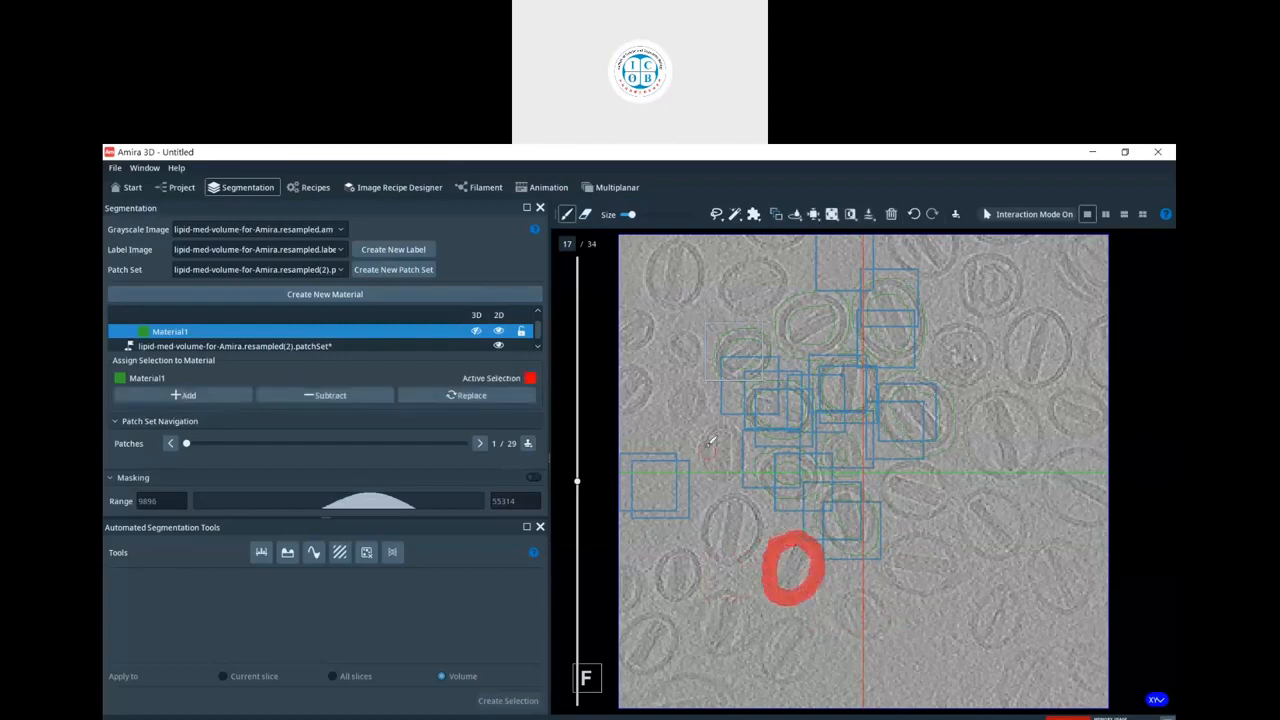
pyautogui.moveTo(700, 446)
pyautogui.mouseDown()
pyautogui.moveTo(738, 432)
pyautogui.moveTo(702, 468)
pyautogui.moveTo(712, 434)
pyautogui.mouseUp()
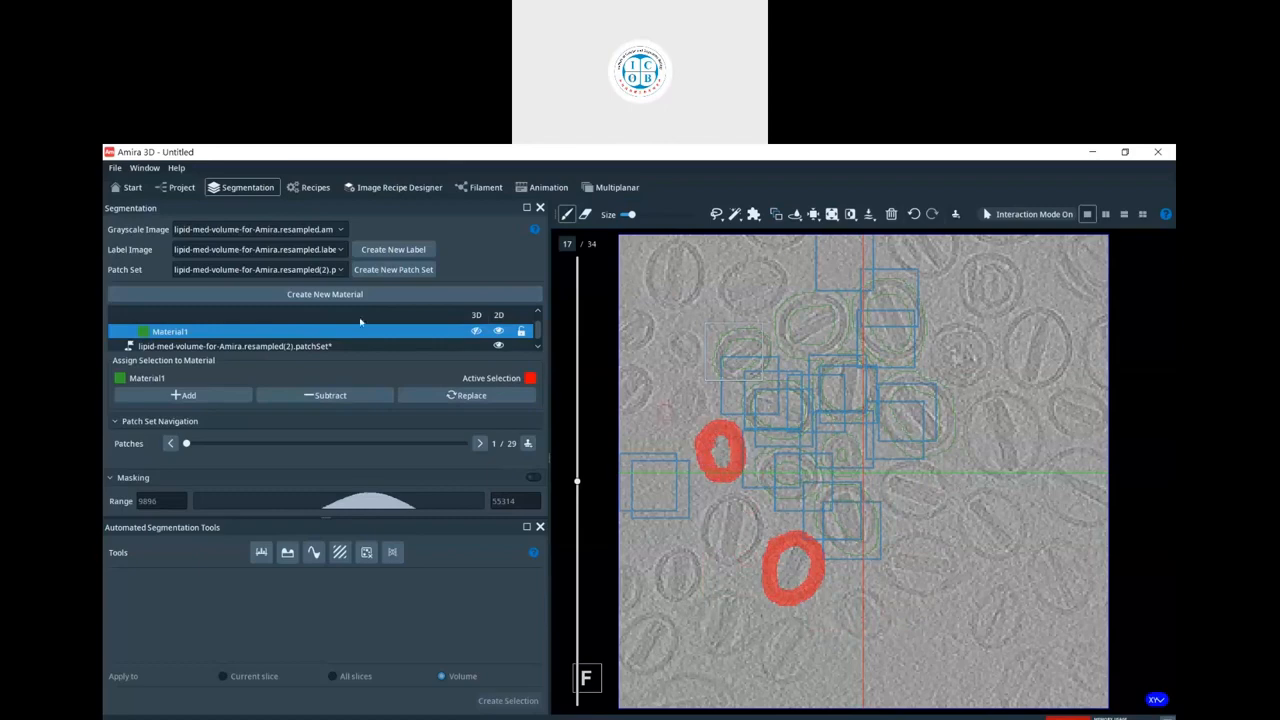
pyautogui.click(181, 396)
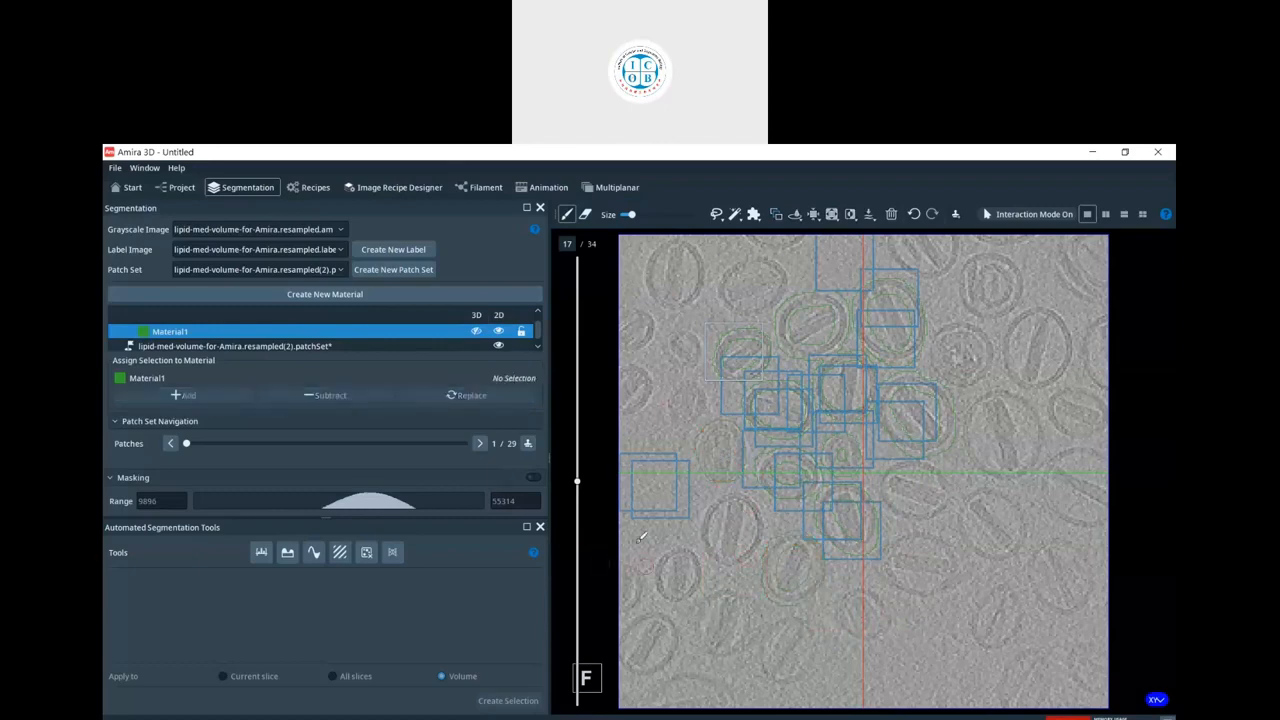
# - Rerun AI Assisted Segmentation for Material1 on the whole volume with 20 epochs and inspect the selection across slices
pyautogui.click(392, 553)
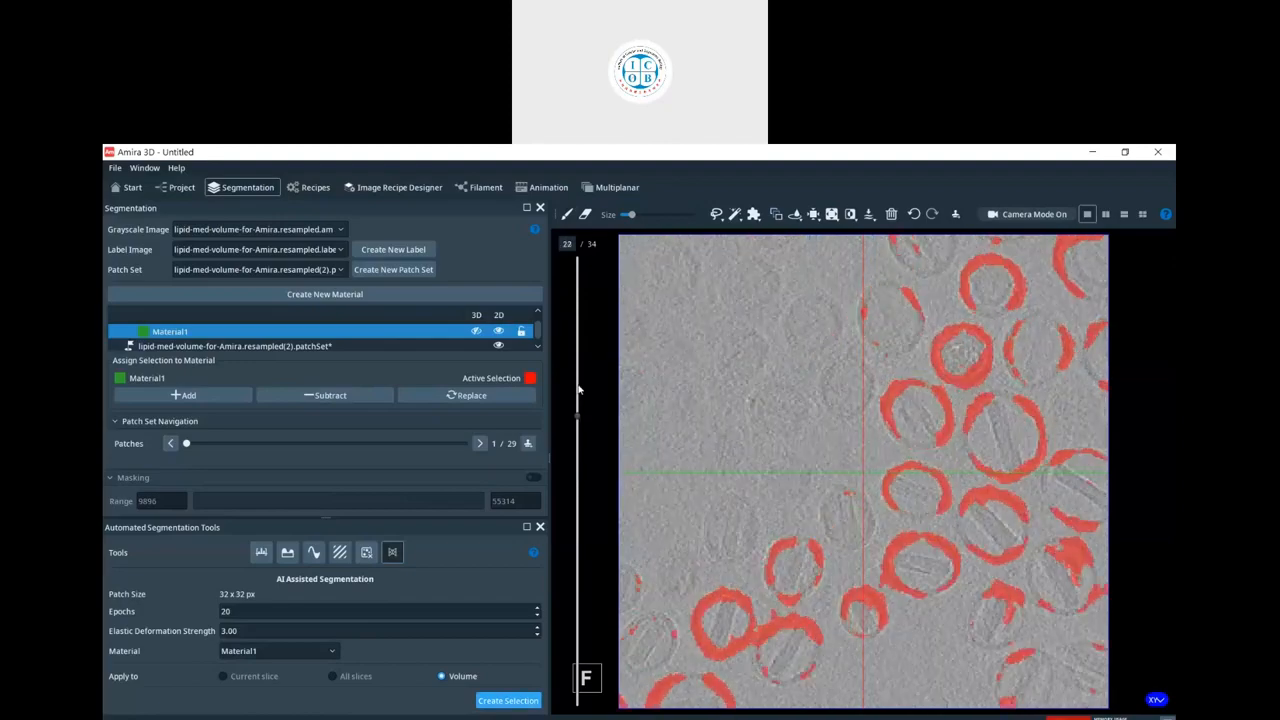
pyautogui.moveTo(582, 530); pyautogui.dragTo(617, 454)
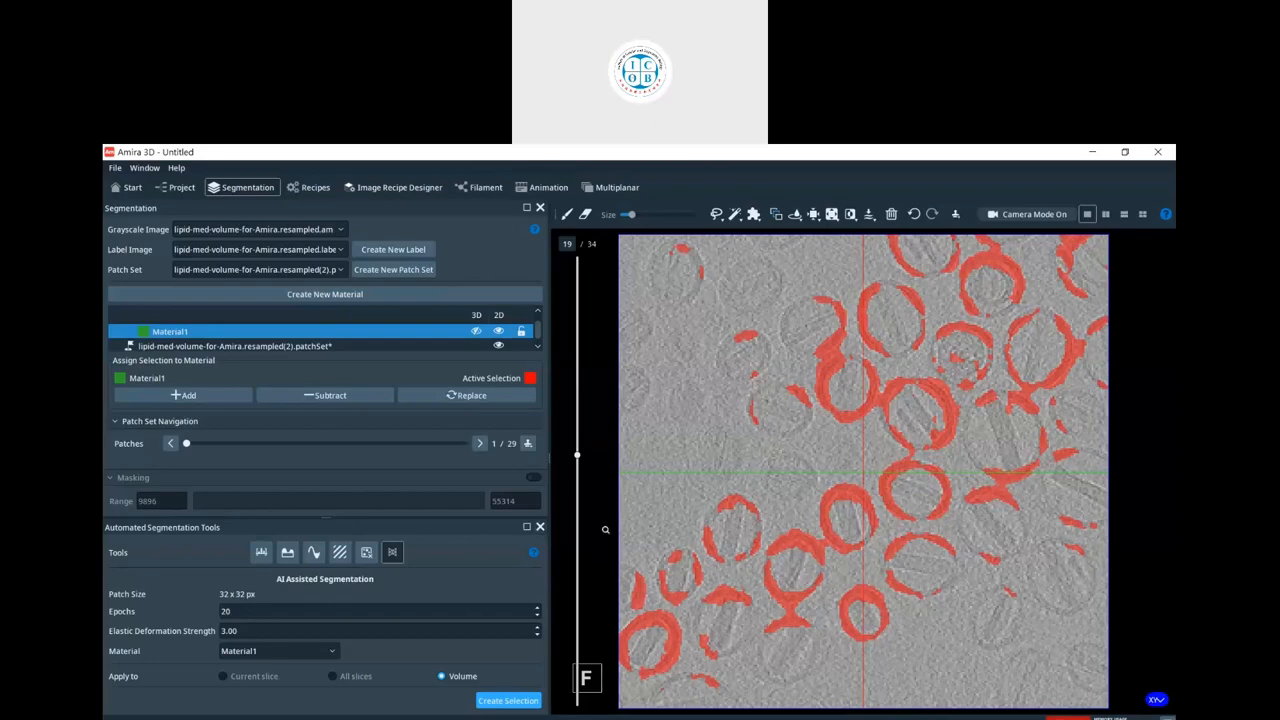
# - In the project view, delete the first patch set, lipid-med-volume-for-Amira.resampled.patchSet
pyautogui.click(183, 187)
pyautogui.click(276, 278)
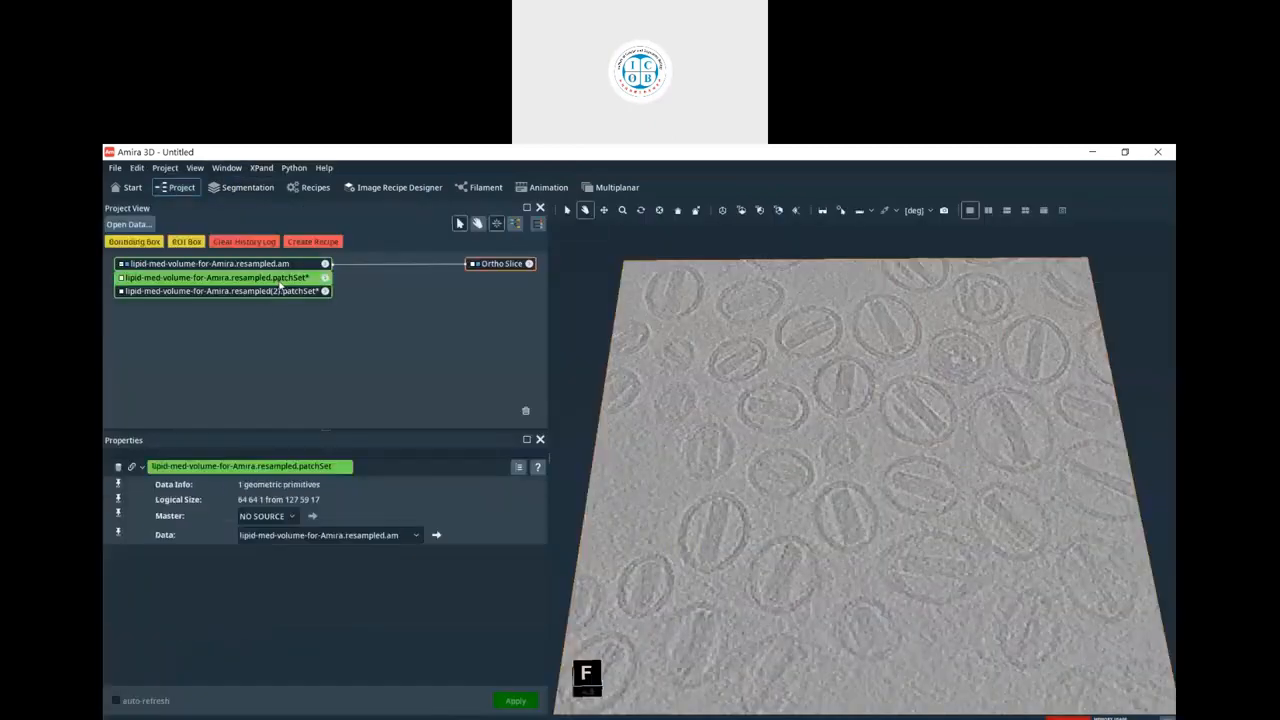
pyautogui.press('Delete')
pyautogui.click(631, 460)
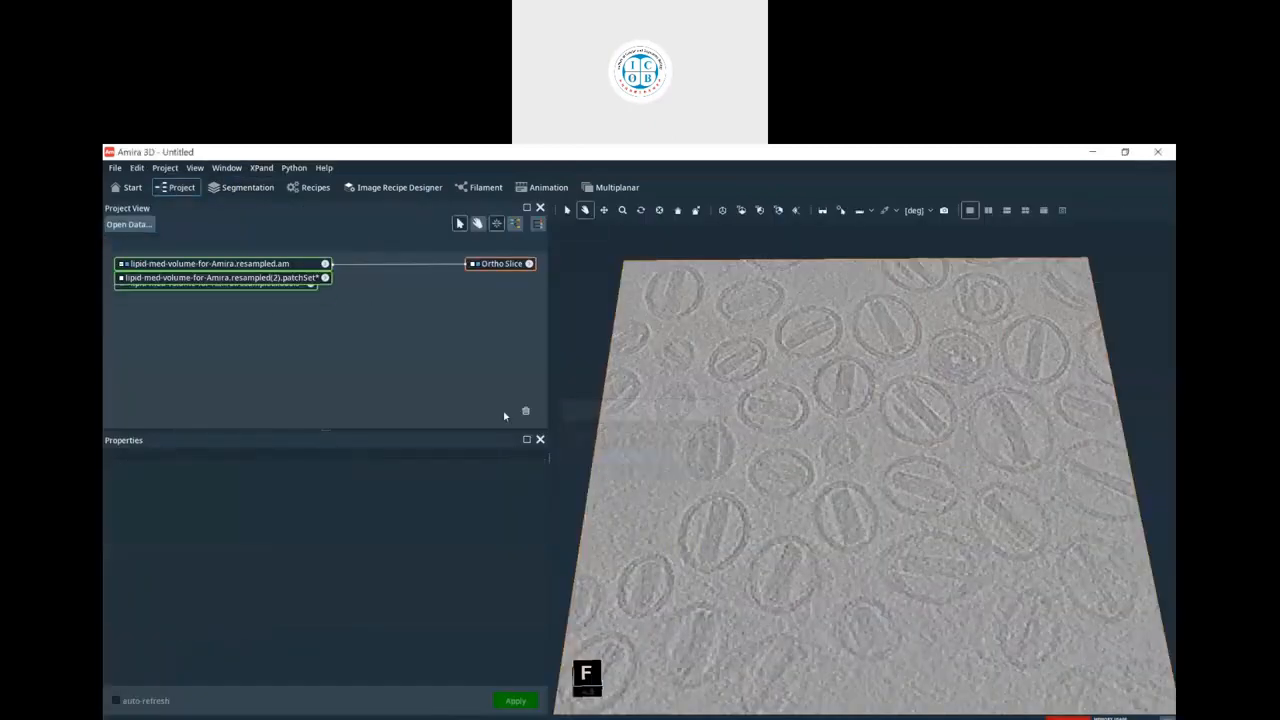
# - Delete the remaining patch set and the lipid-med-volume-for-Amira.resampled.labels object from the project without saving them
pyautogui.click(263, 279)
pyautogui.press('Delete')
pyautogui.click(622, 456)
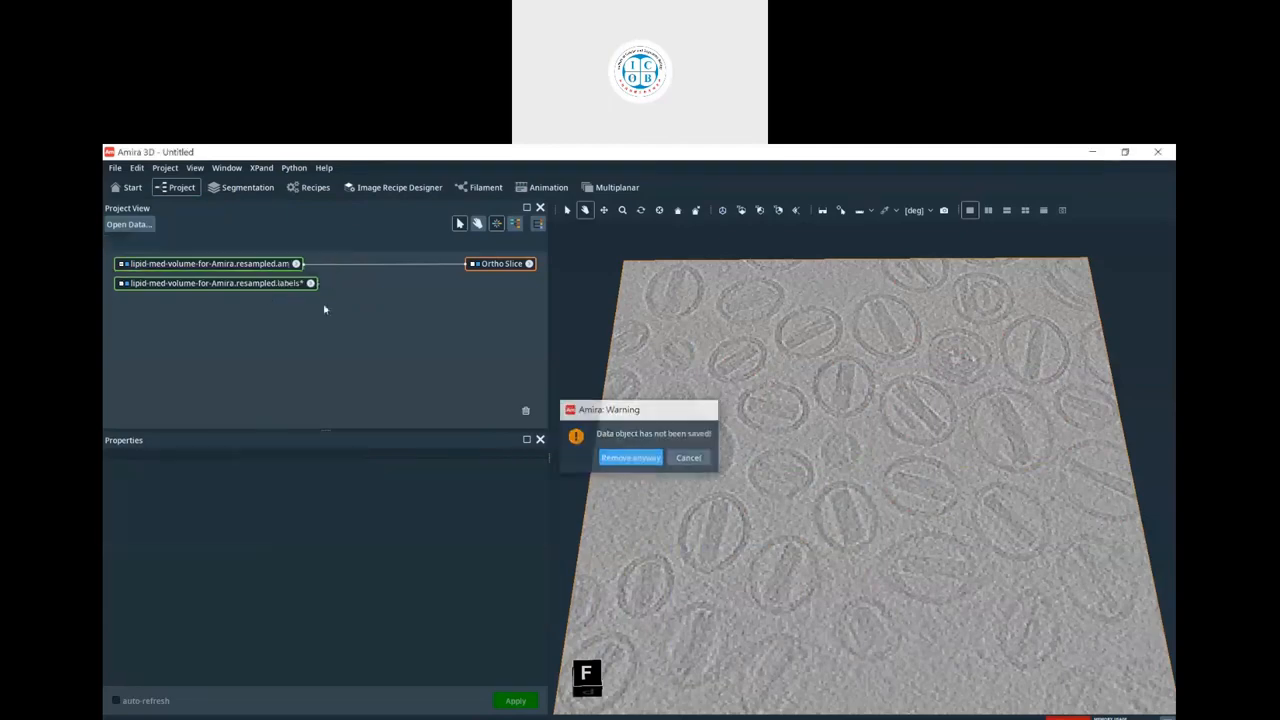
pyautogui.click(267, 284)
pyautogui.press('Delete')
pyautogui.click(622, 456)
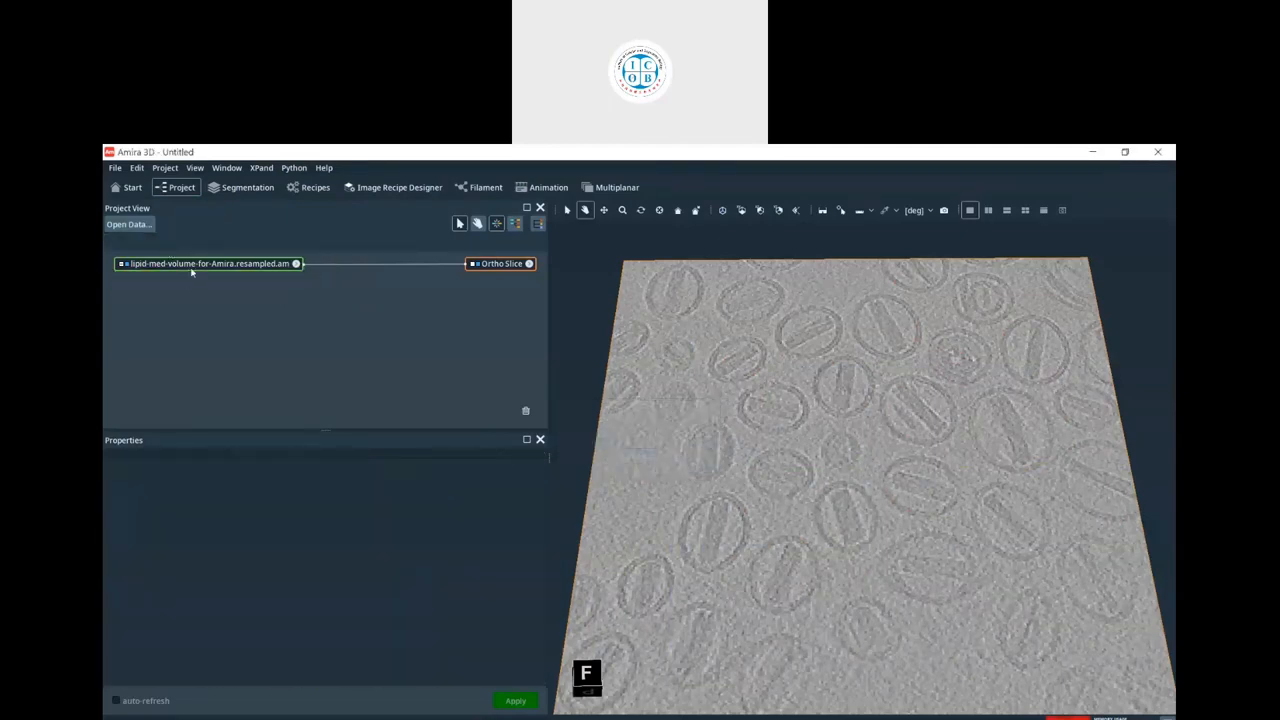
pyautogui.click(192, 266)
pyautogui.rightClick(192, 270)
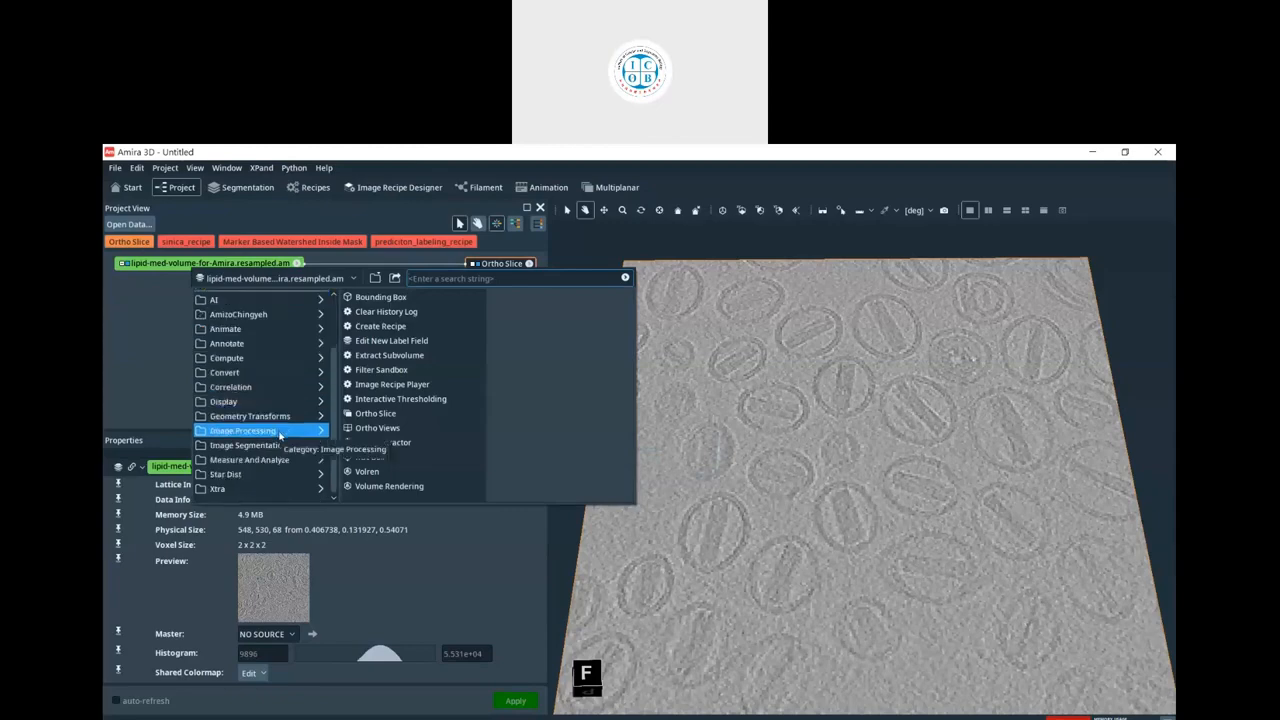
pyautogui.write('noise')
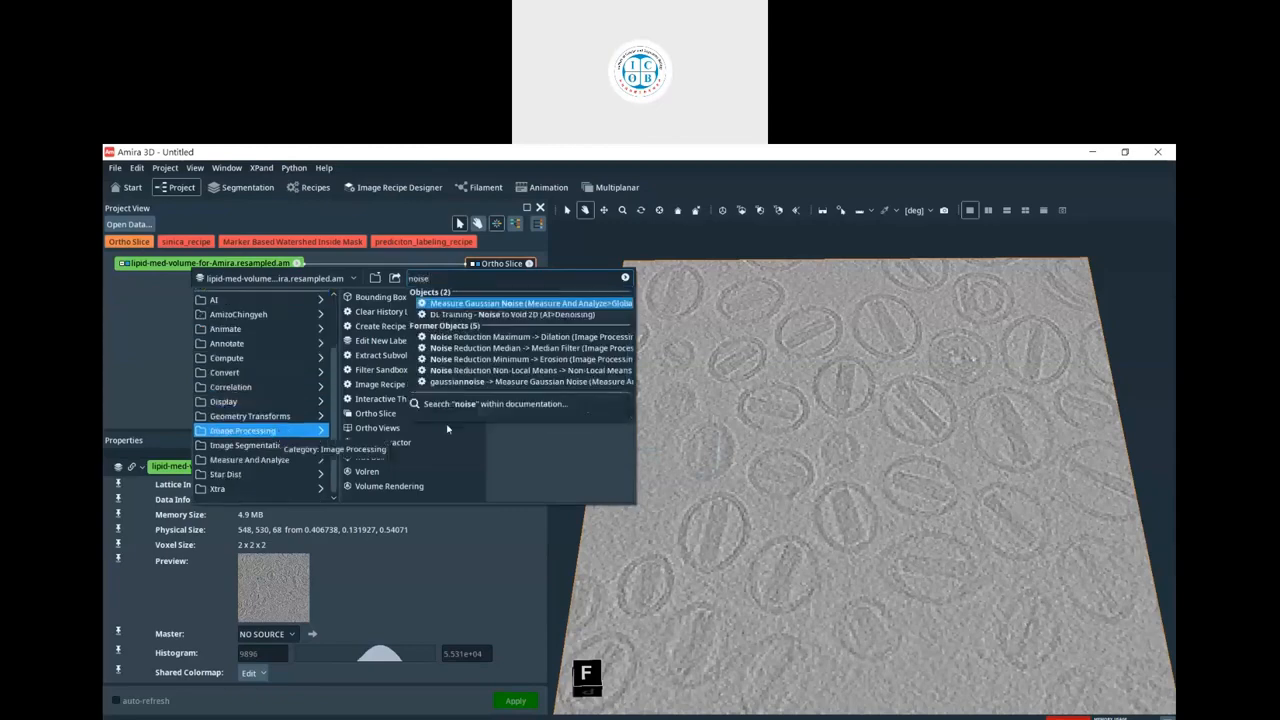
pyautogui.click(180, 269)
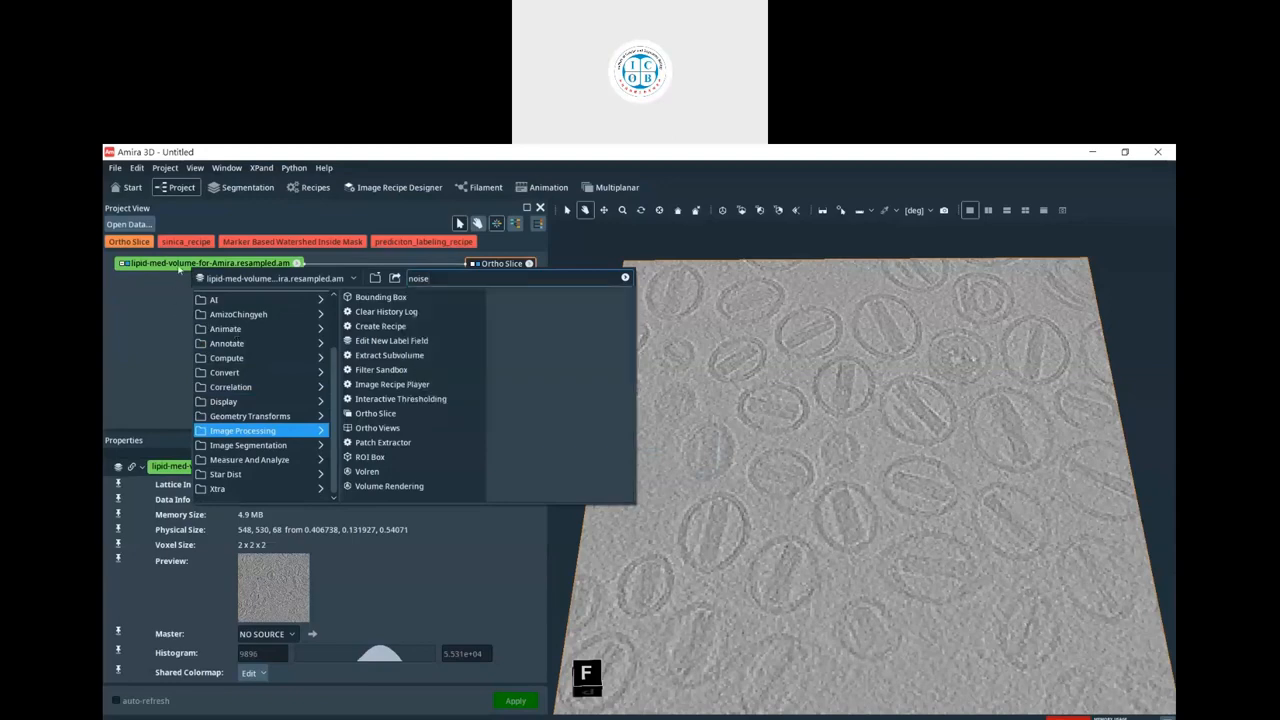
pyautogui.click(180, 269)
# - Attach a DL Training - Noise to Void 2D module to lipid-med-volume-for-Amira.resampled.am, place it near the volume and enlarge the properties area
pyautogui.rightClick(180, 266)
pyautogui.click(256, 369)
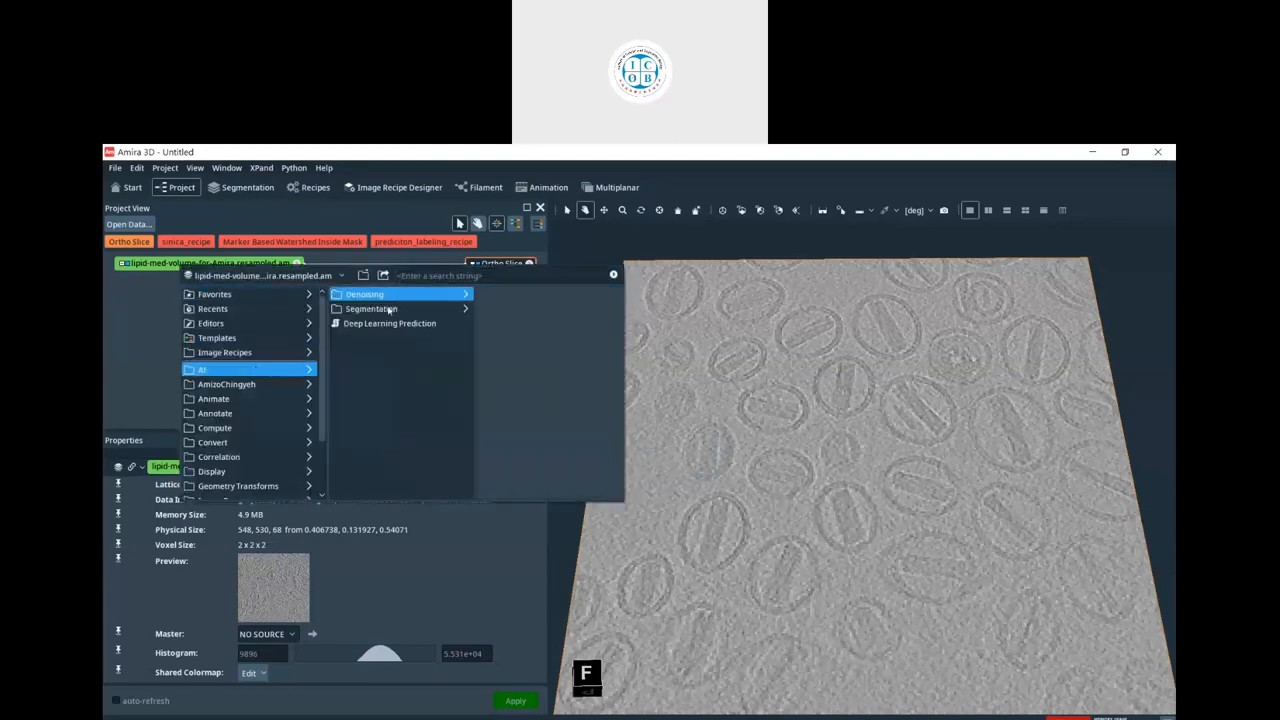
pyautogui.click(420, 294)
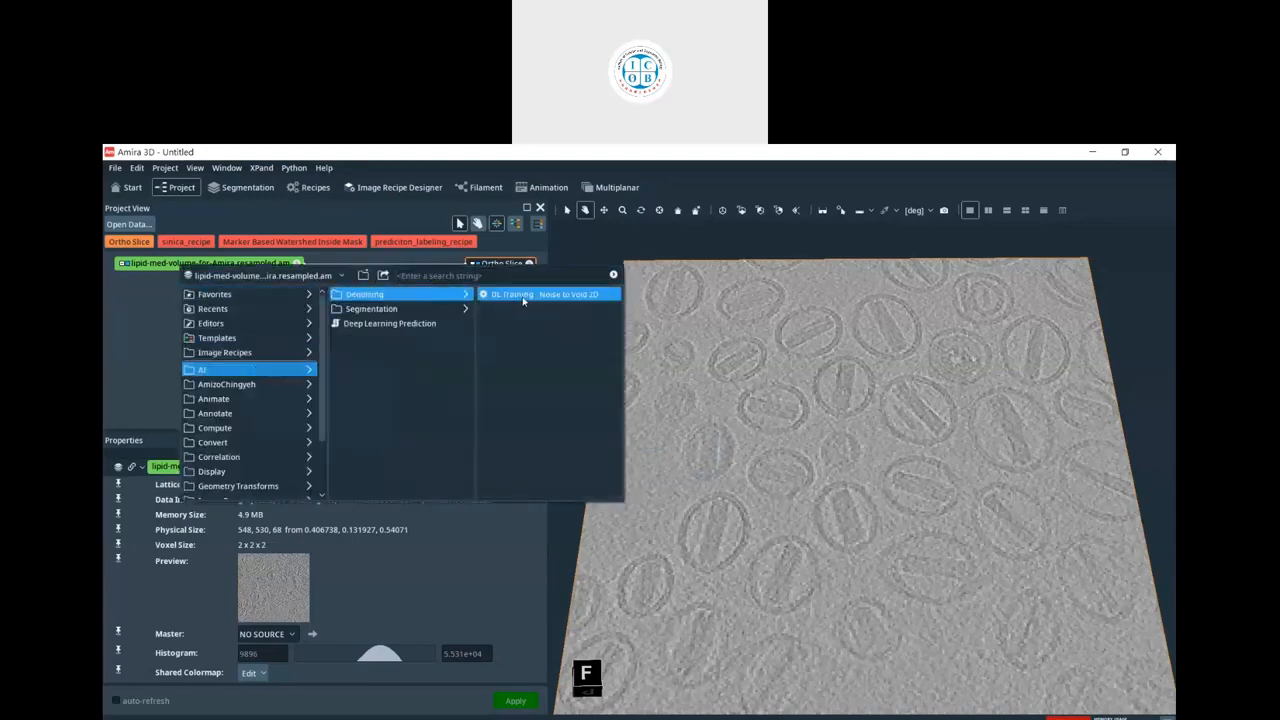
pyautogui.click(520, 298)
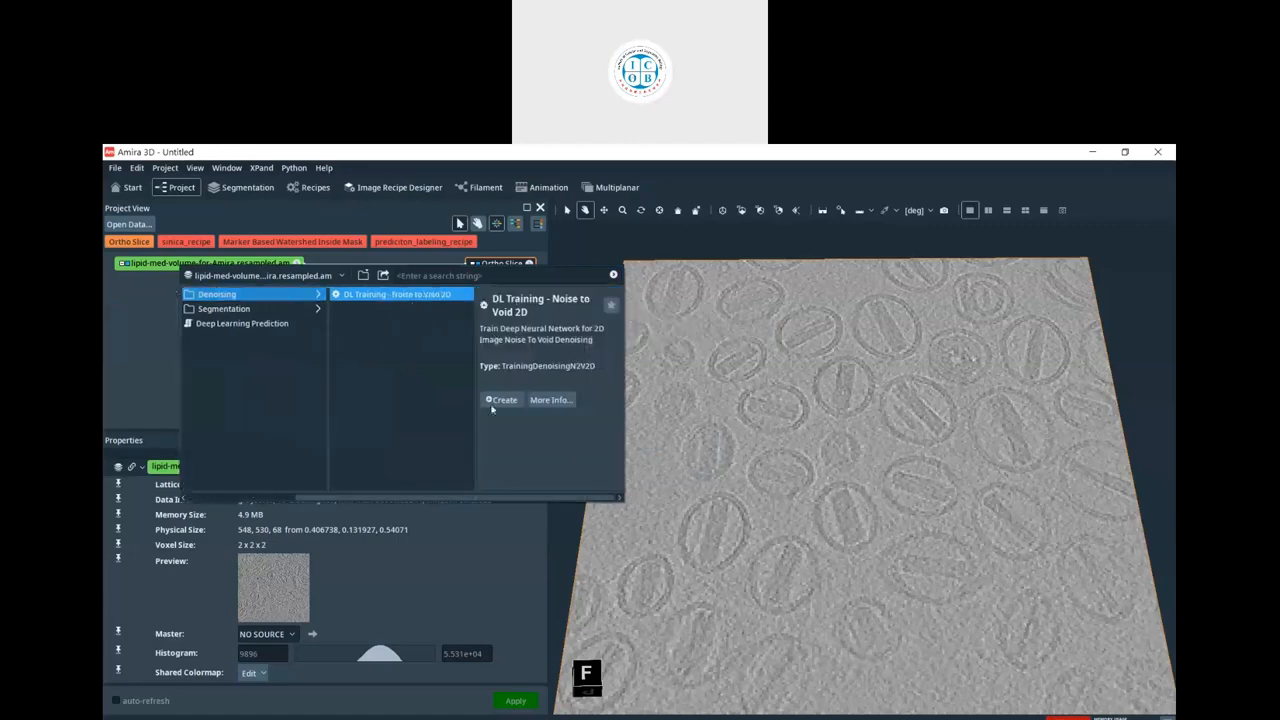
pyautogui.click(495, 400)
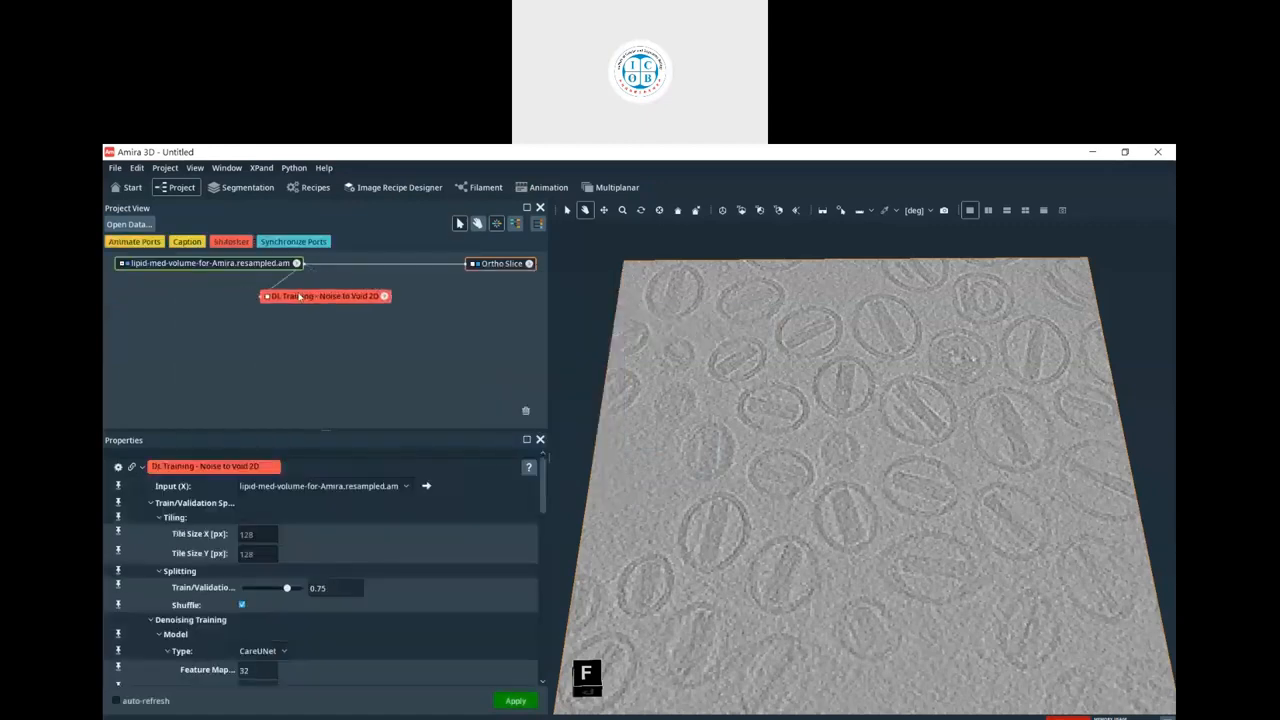
pyautogui.moveTo(300, 296); pyautogui.dragTo(299, 297)
pyautogui.moveTo(323, 297); pyautogui.dragTo(335, 286)
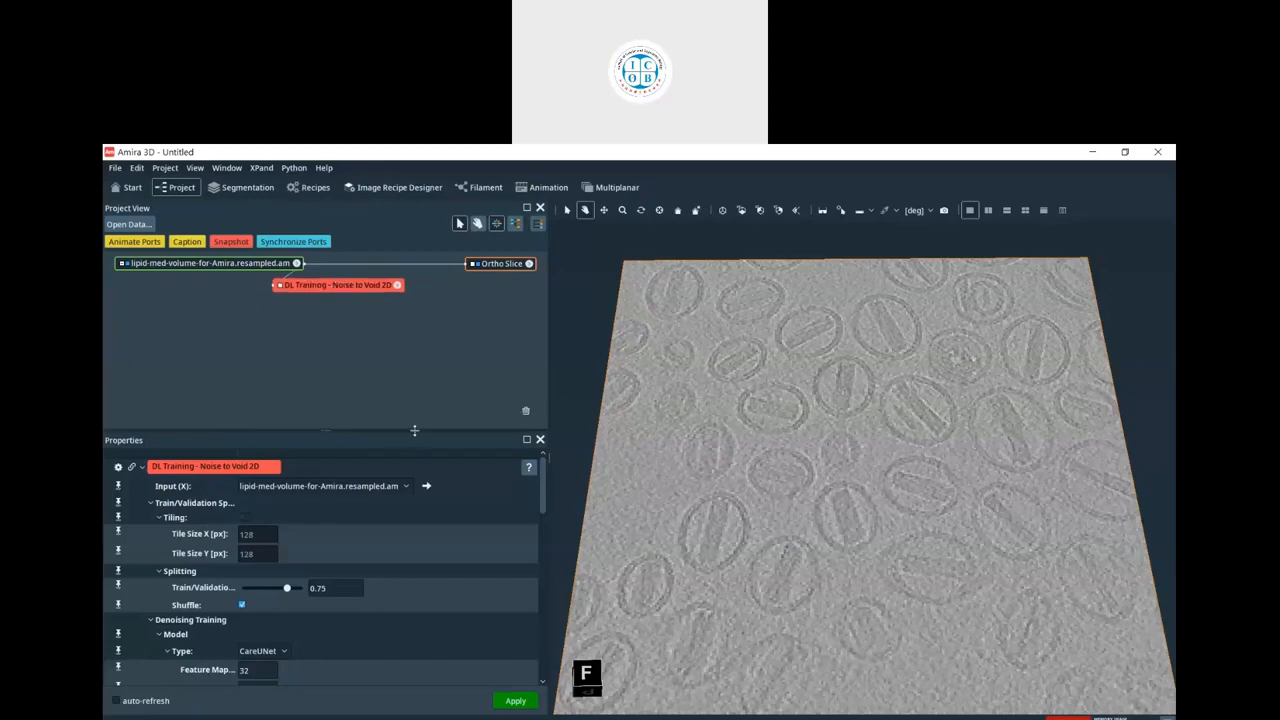
pyautogui.moveTo(416, 428); pyautogui.dragTo(418, 356)
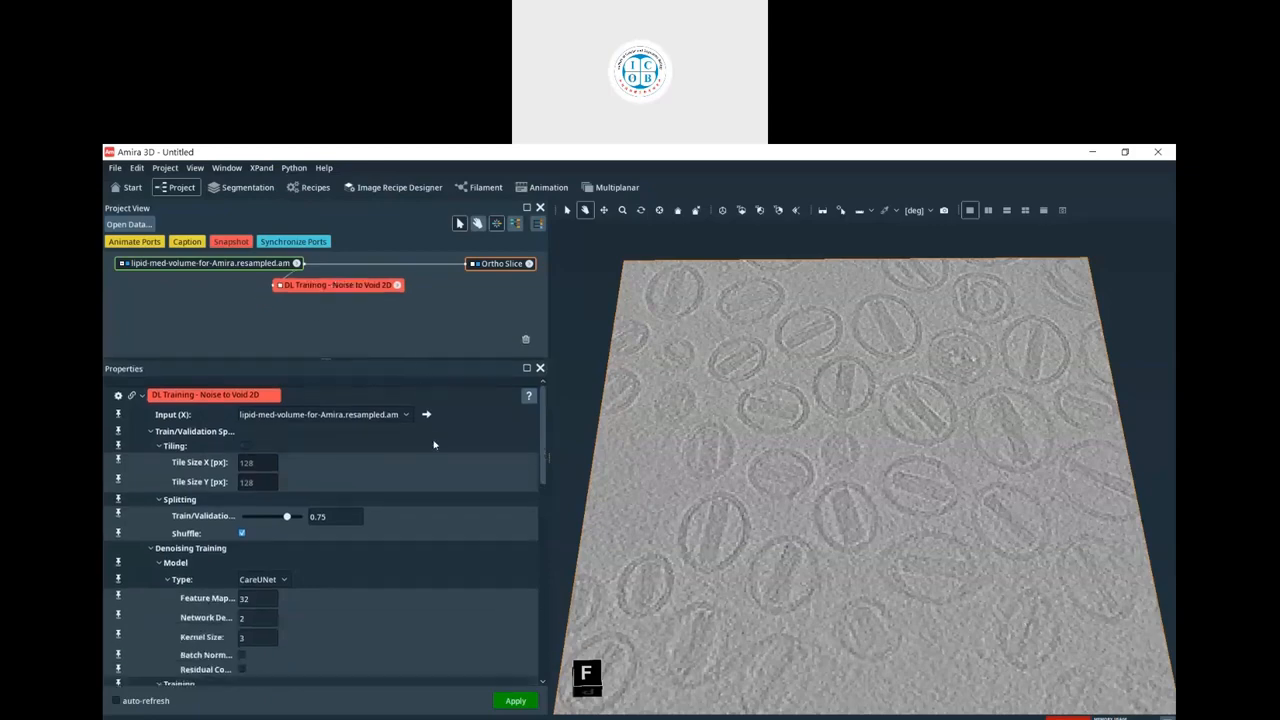
# - Set the Noise to Void training's output directory to the 20230725/Example folder and run the training
pyautogui.click(516, 701)
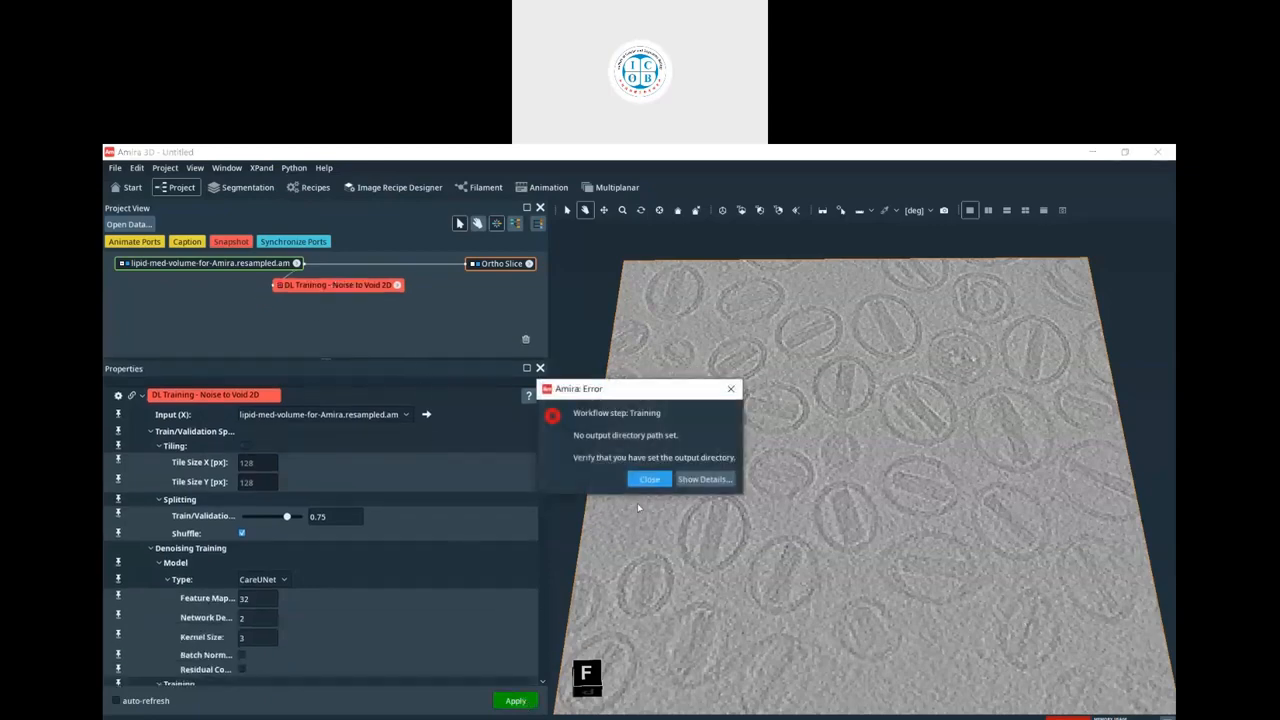
pyautogui.click(649, 479)
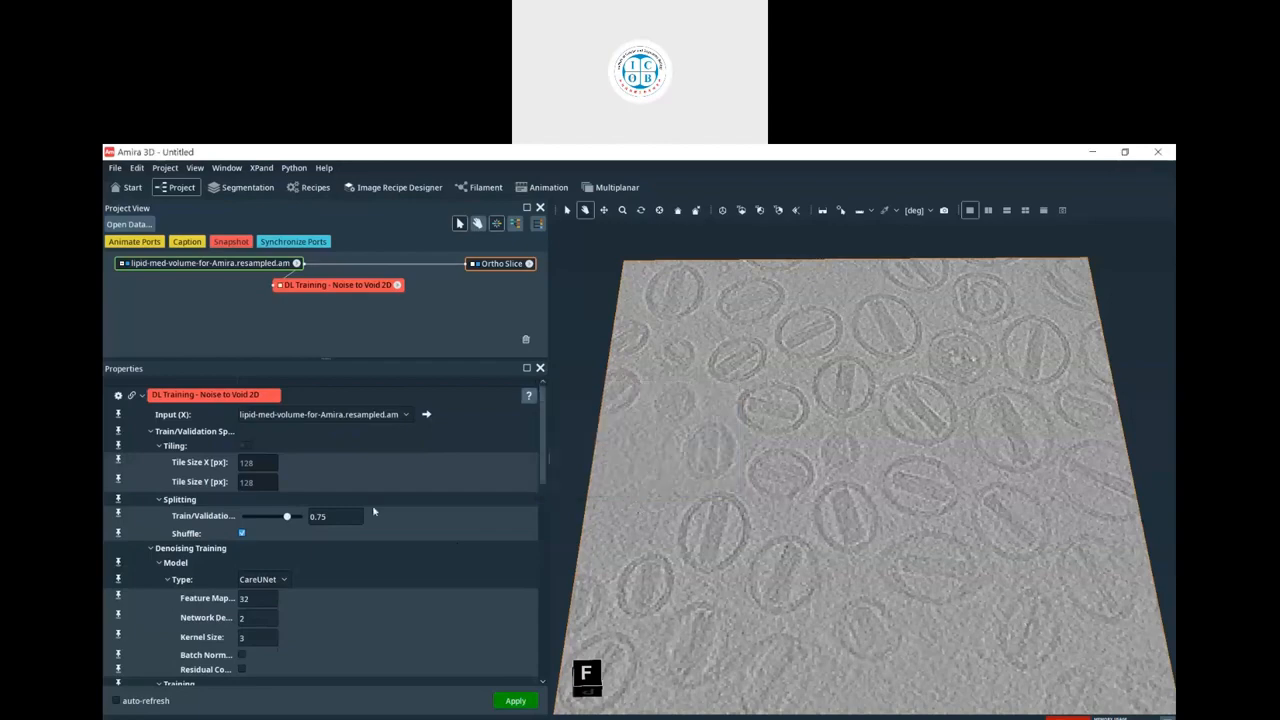
pyautogui.moveTo(538, 455); pyautogui.dragTo(548, 560)
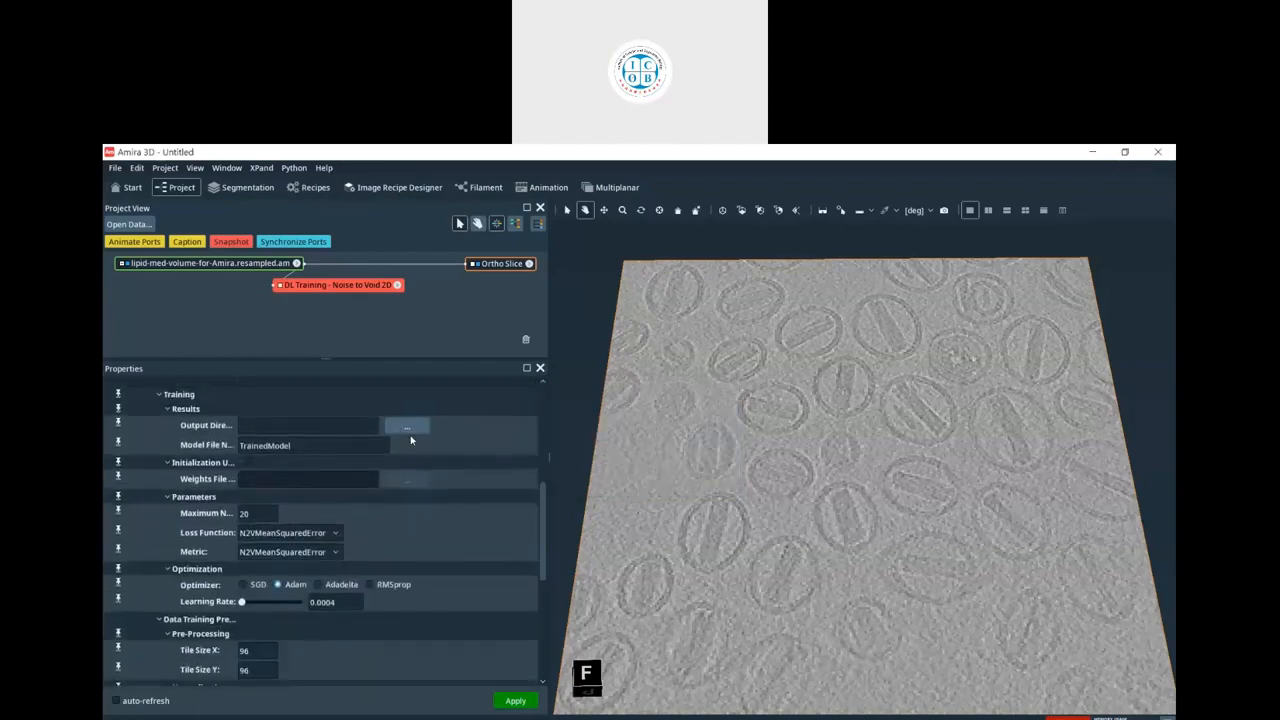
pyautogui.click(424, 427)
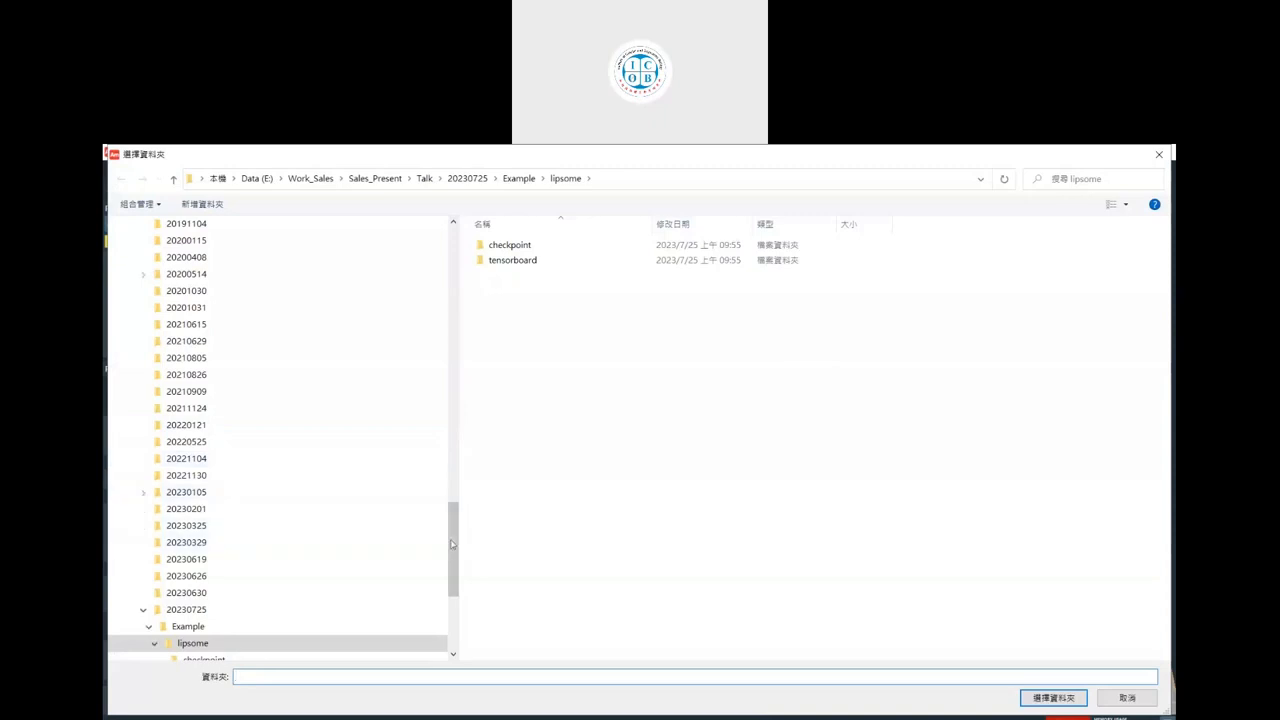
pyautogui.click(190, 592)
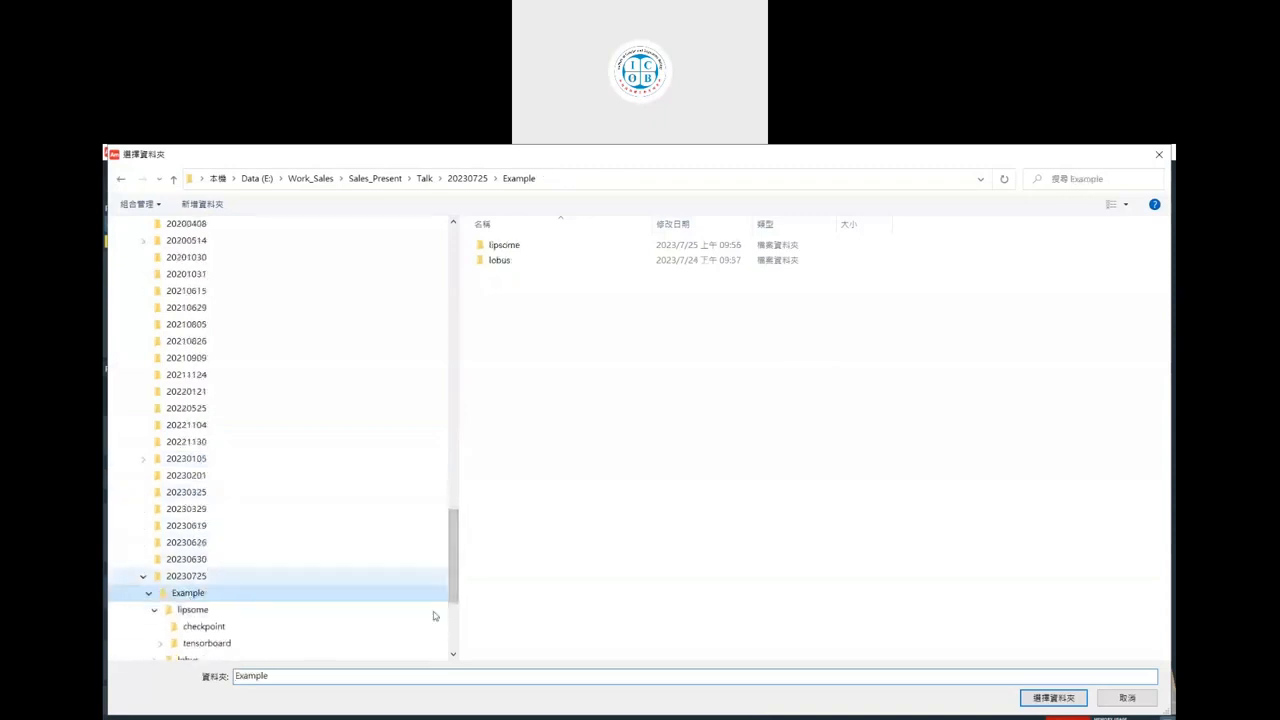
pyautogui.click(1053, 697)
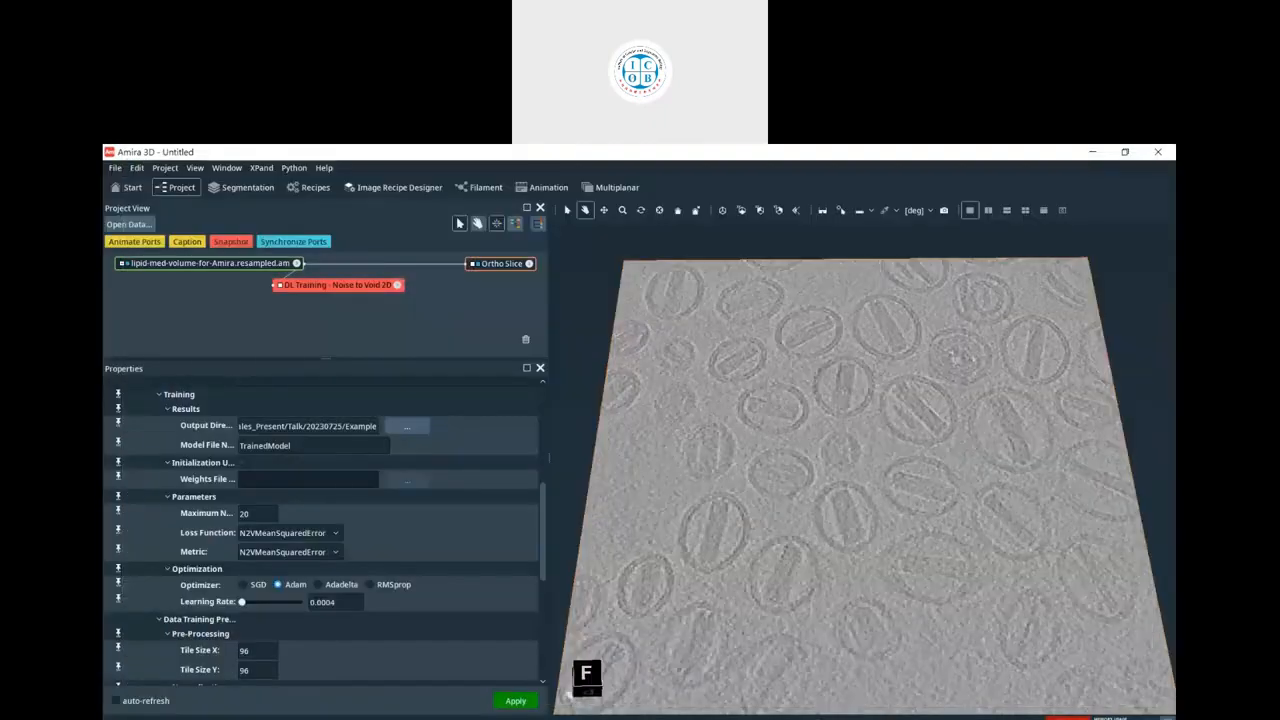
pyautogui.click(515, 700)
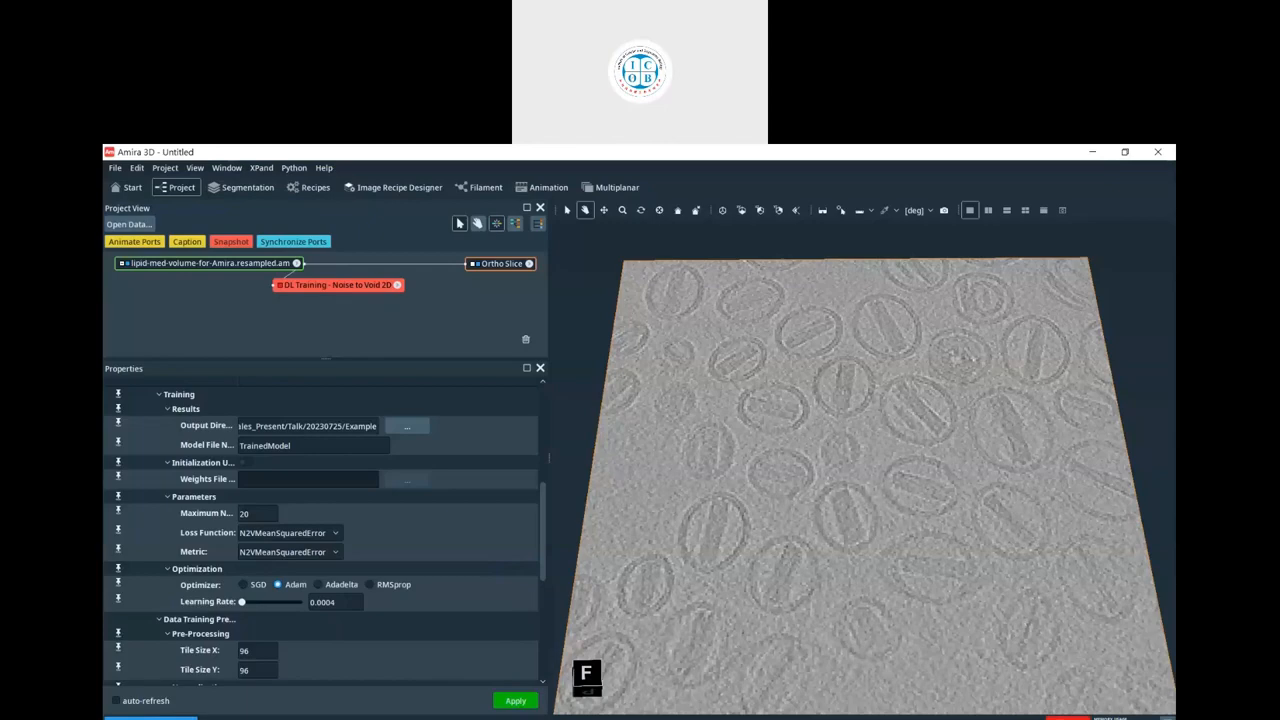
# - Switch to PowerPoint to show slide 37 on the Denoising Noise2Void approach, and return to Amira
pyautogui.hotkey('alt', 'Tab')
pyautogui.scroll(12, 241, 410)
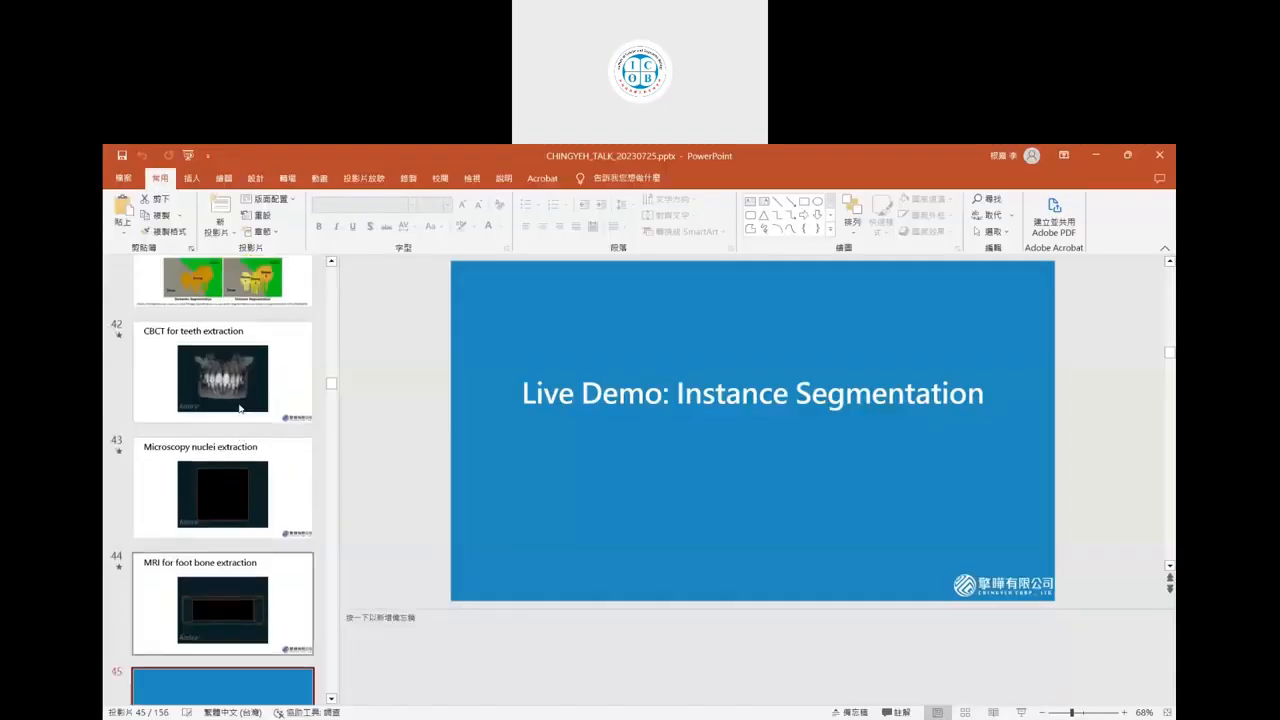
pyautogui.scroll(2, 241, 414)
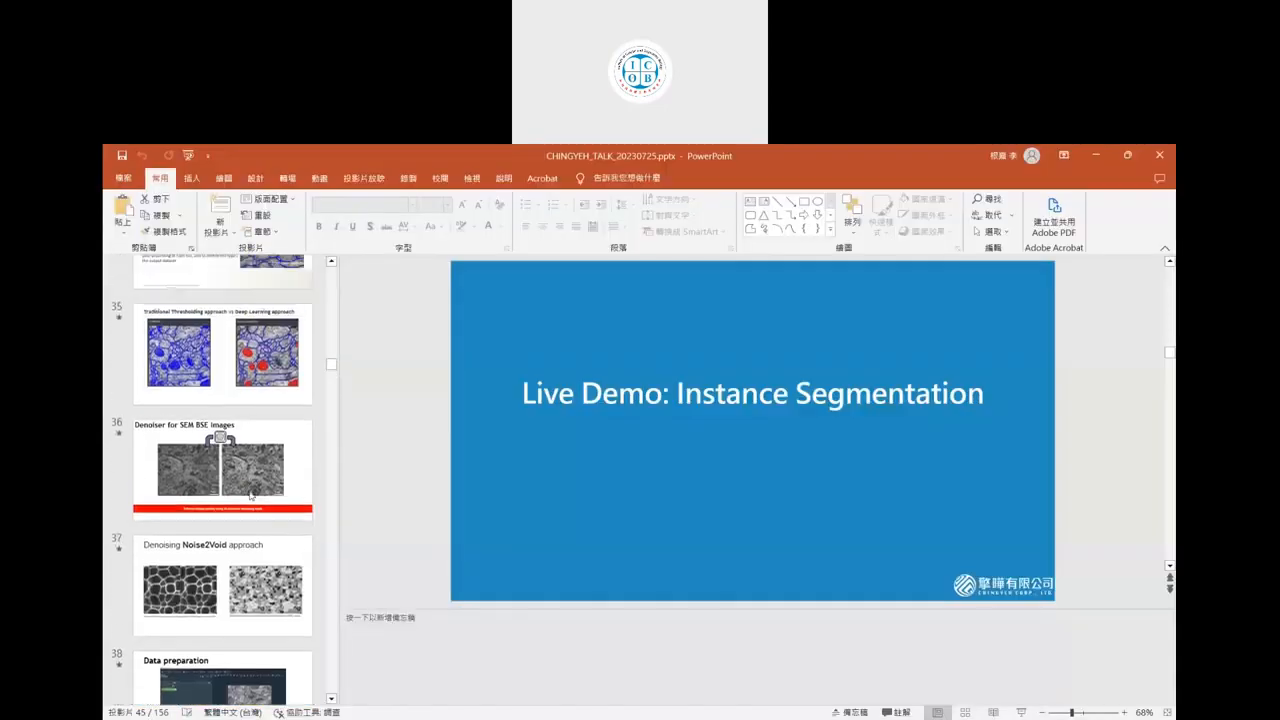
pyautogui.click(222, 580)
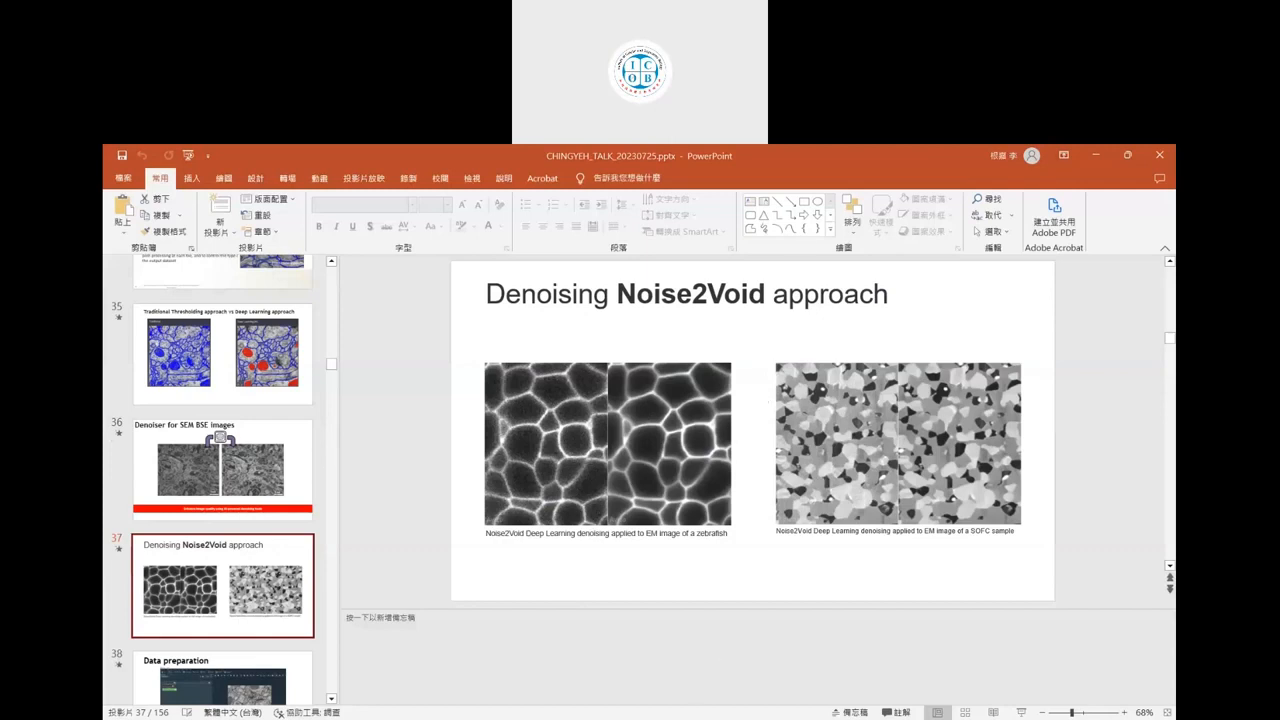
pyautogui.hotkey('alt', 'Tab')
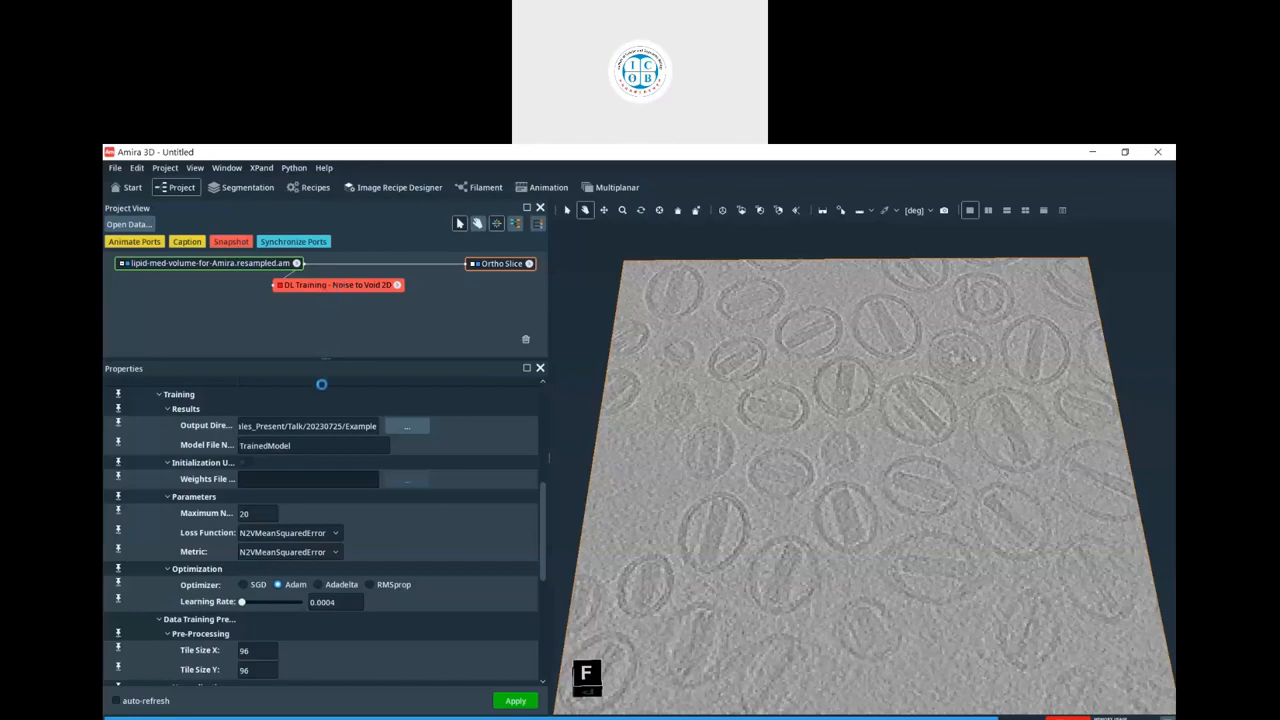
# - Attach a Deep Learning Prediction module to lipid-med-volume-for-Amira.resampled.am
pyautogui.rightClick(246, 266)
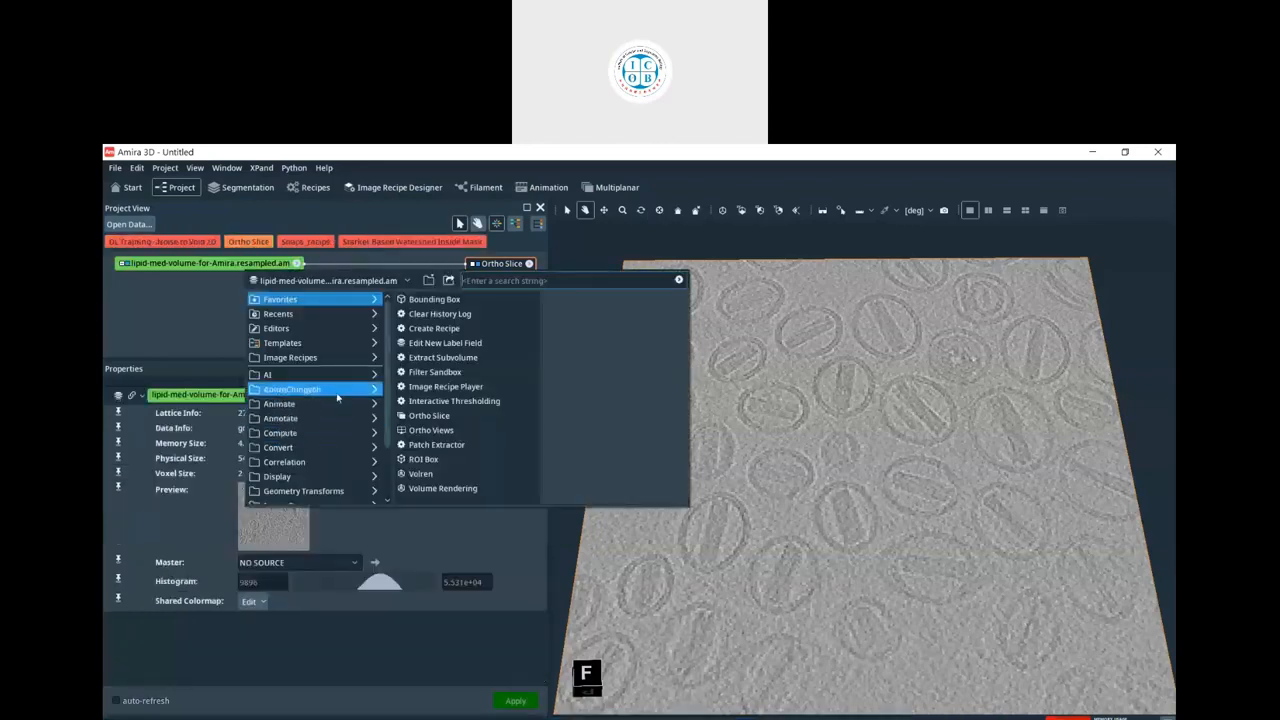
pyautogui.moveTo(300, 374)
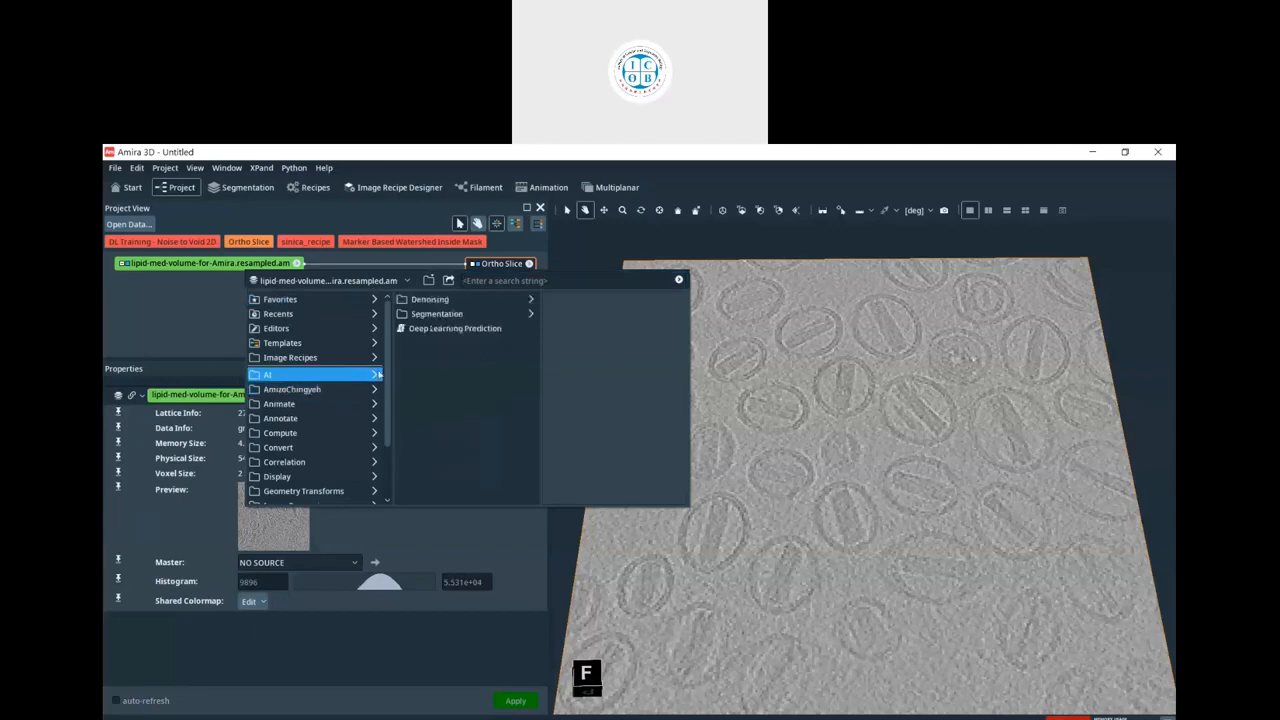
pyautogui.click(457, 329)
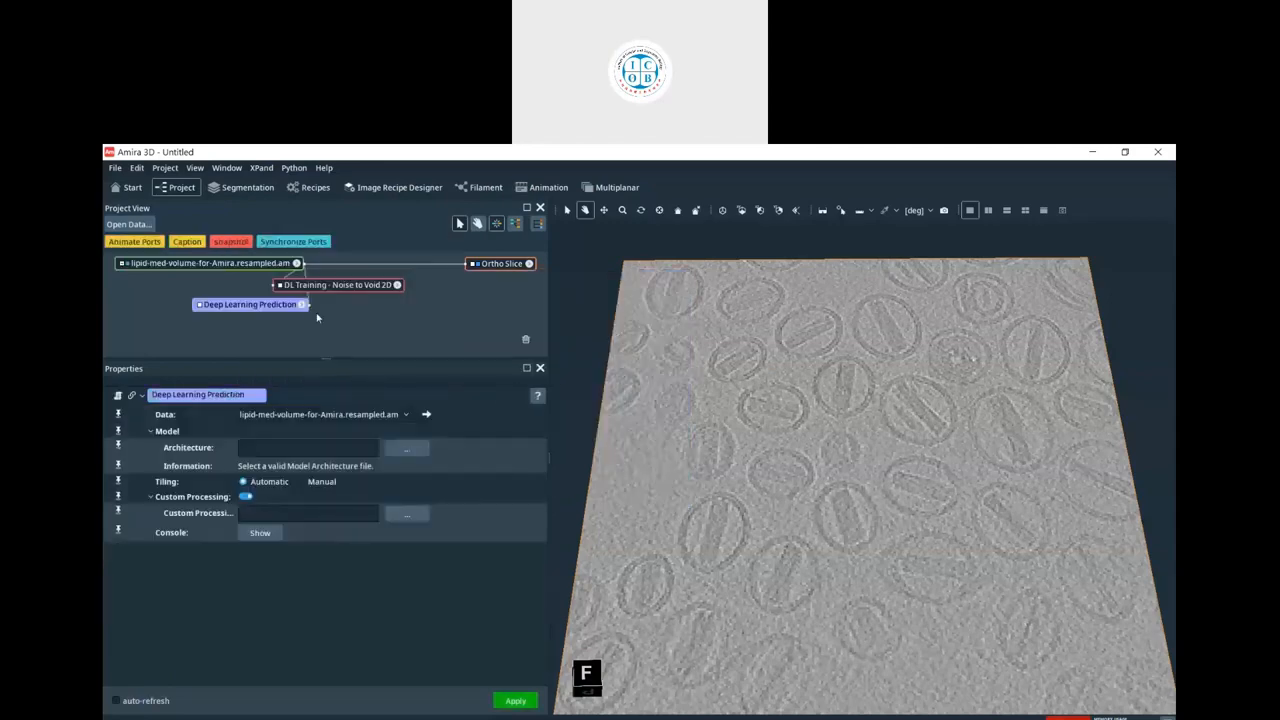
# - Load Noise2VoidTrainedModel.json from the lipsome folder as the prediction's model architecture and run the prediction
pyautogui.click(397, 452)
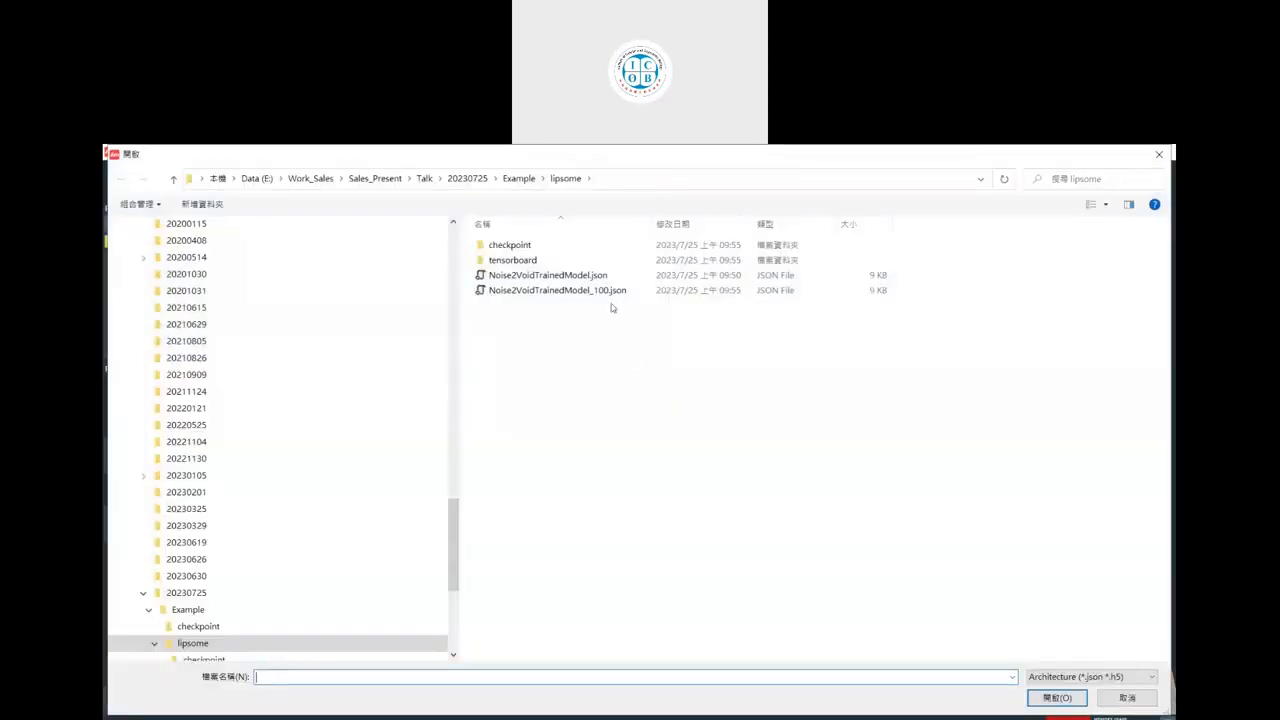
pyautogui.click(558, 292)
pyautogui.click(548, 275)
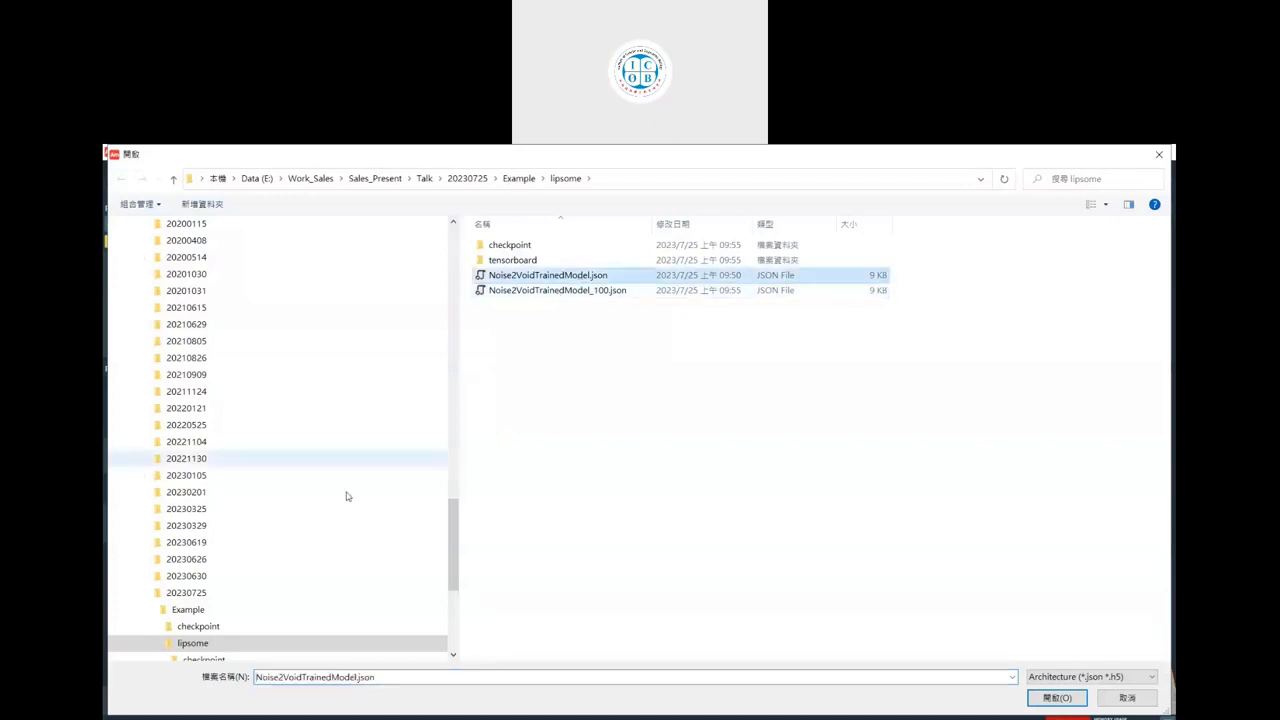
pyautogui.click(1058, 698)
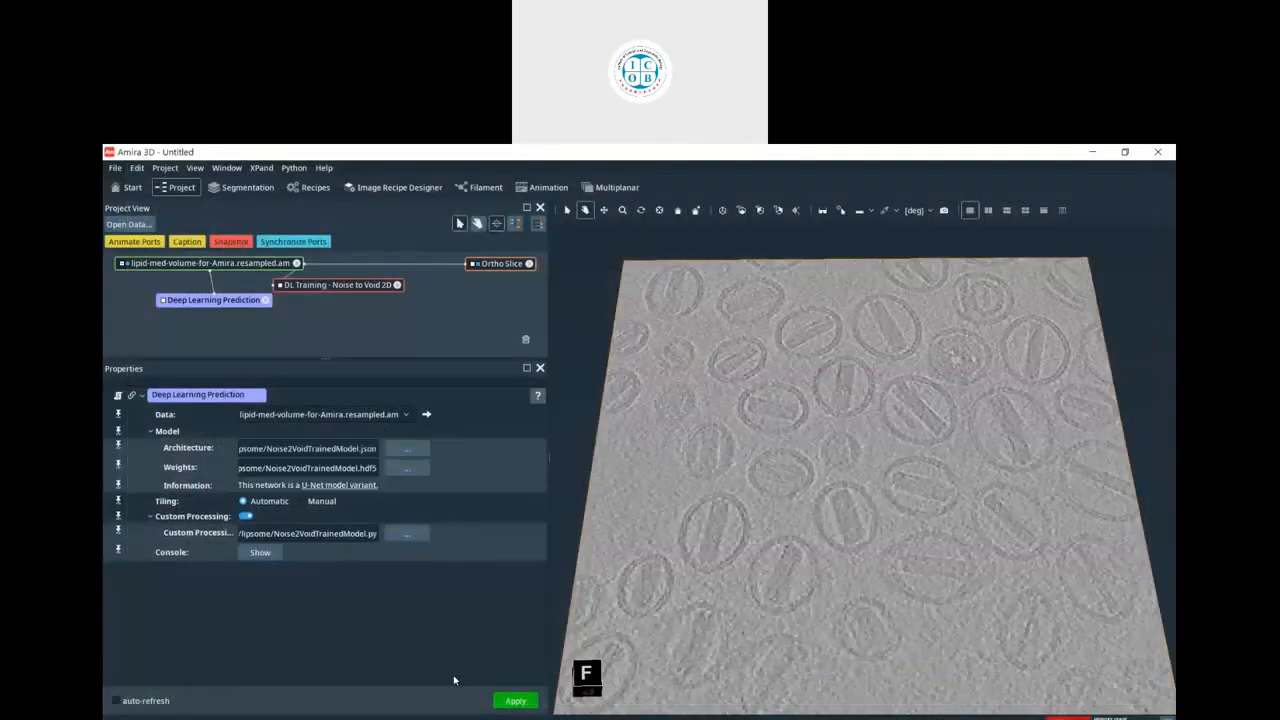
pyautogui.click(515, 700)
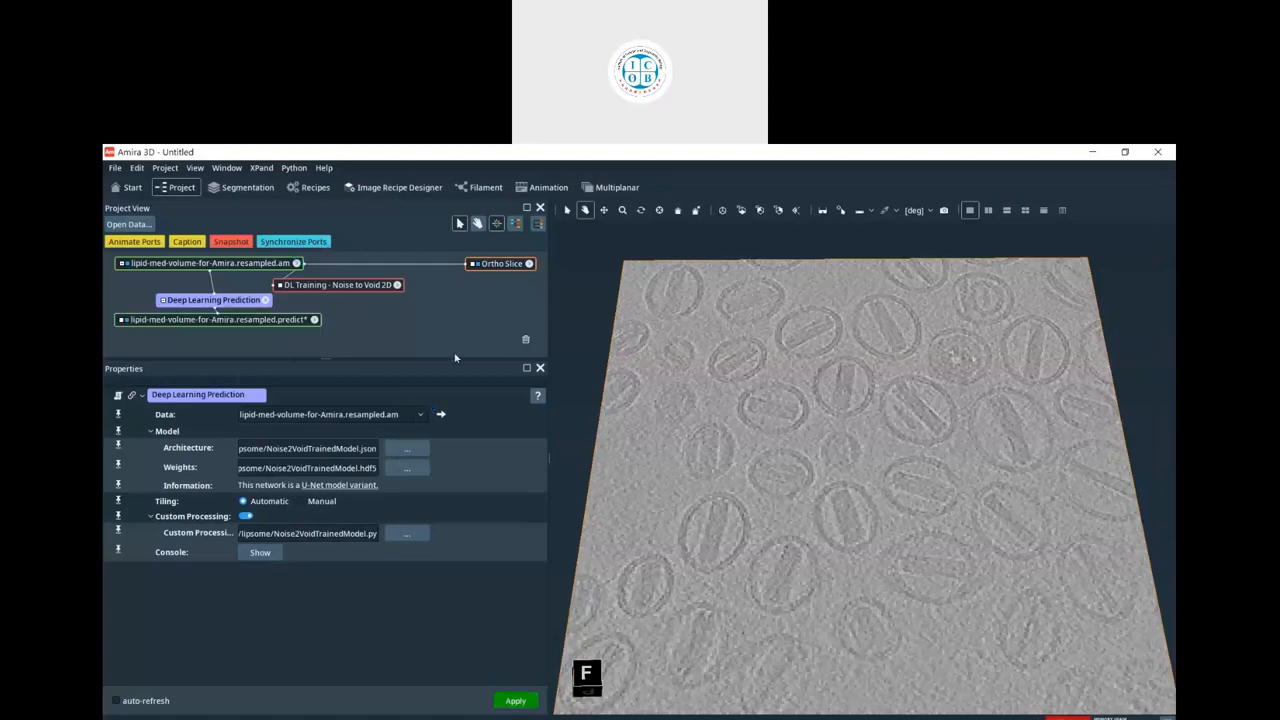
# - Turn off automatic range adjustment for the Ortho Slice colormap and narrow its range to 29805–43182
pyautogui.moveTo(500, 263); pyautogui.dragTo(458, 298)
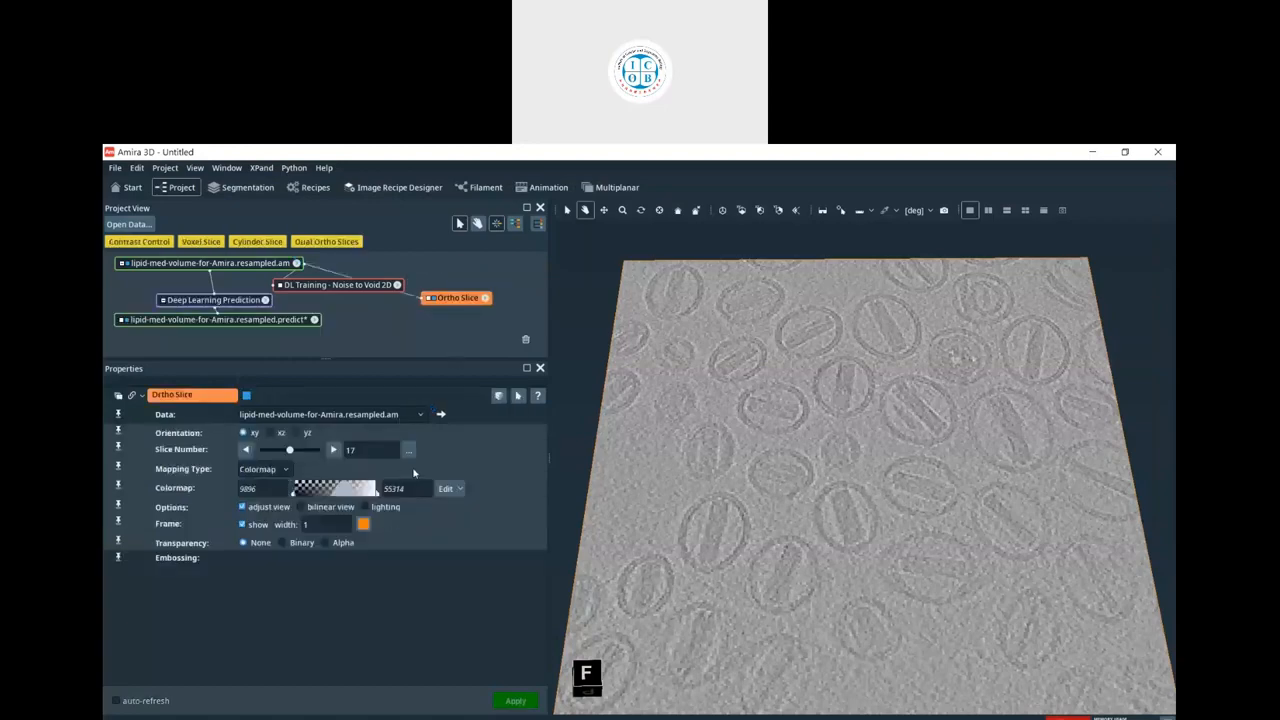
pyautogui.click(455, 490)
pyautogui.moveTo(540, 221)
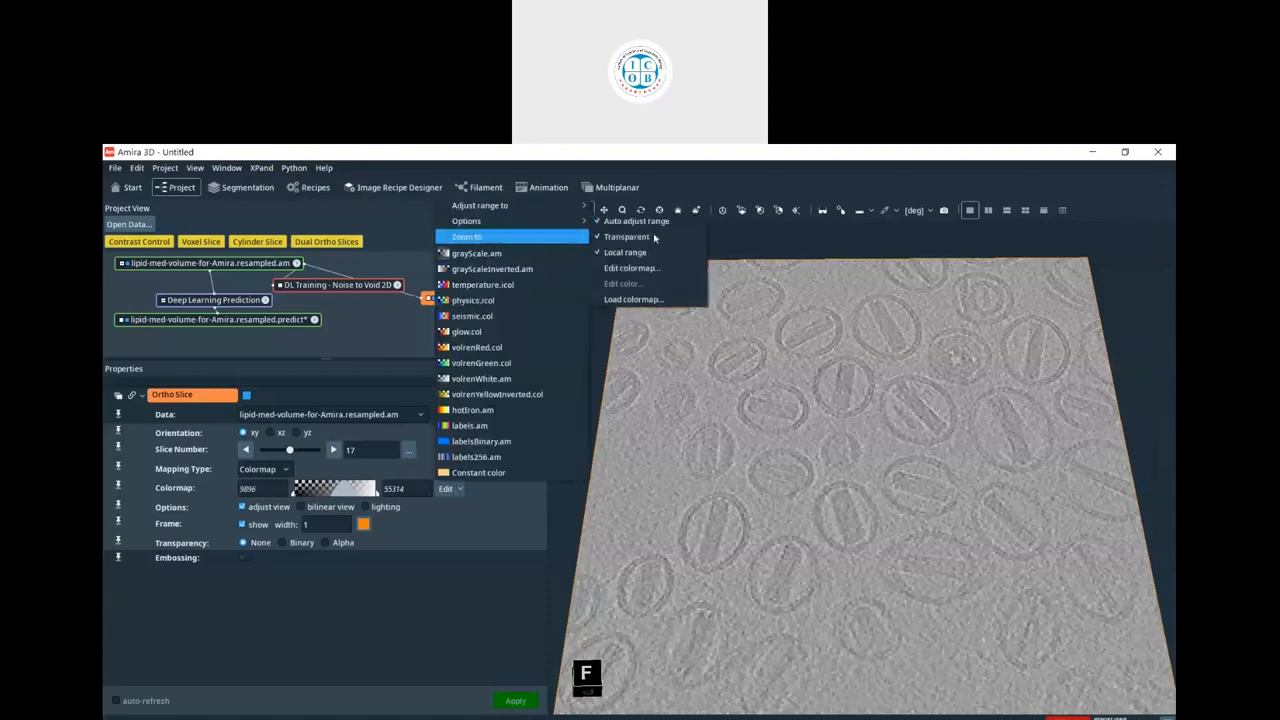
pyautogui.click(650, 222)
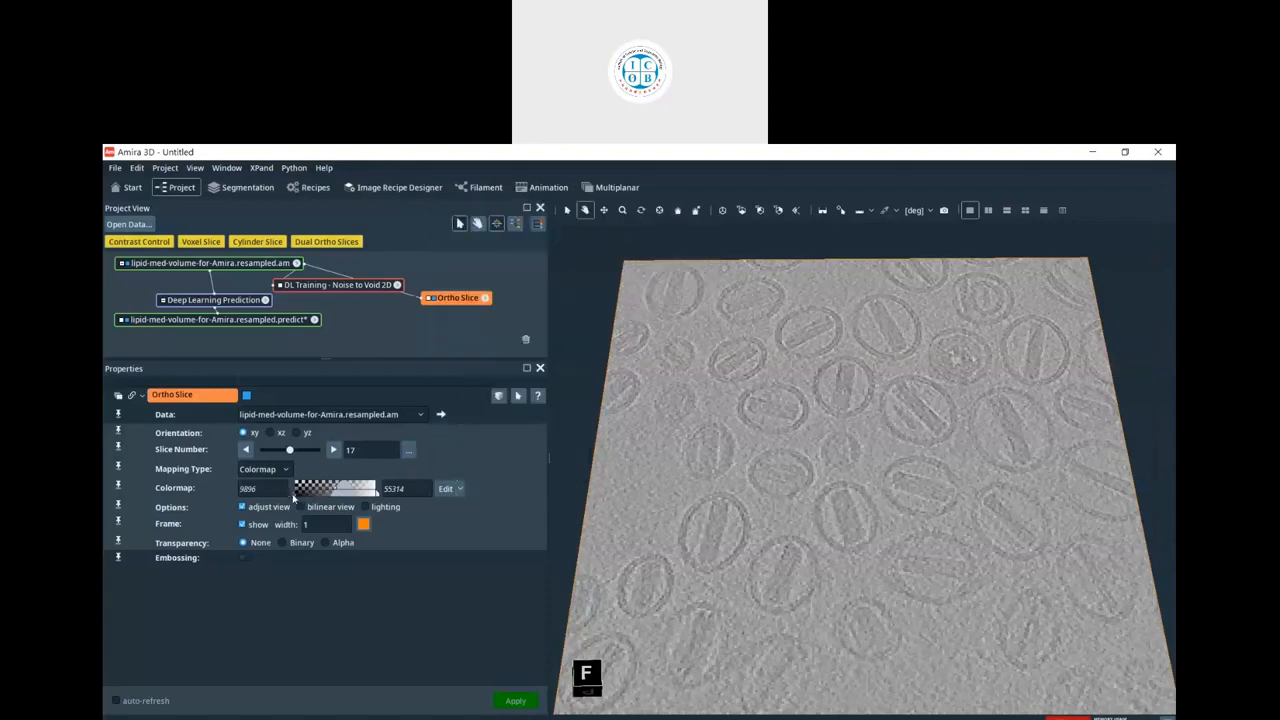
pyautogui.moveTo(316, 497); pyautogui.dragTo(354, 497)
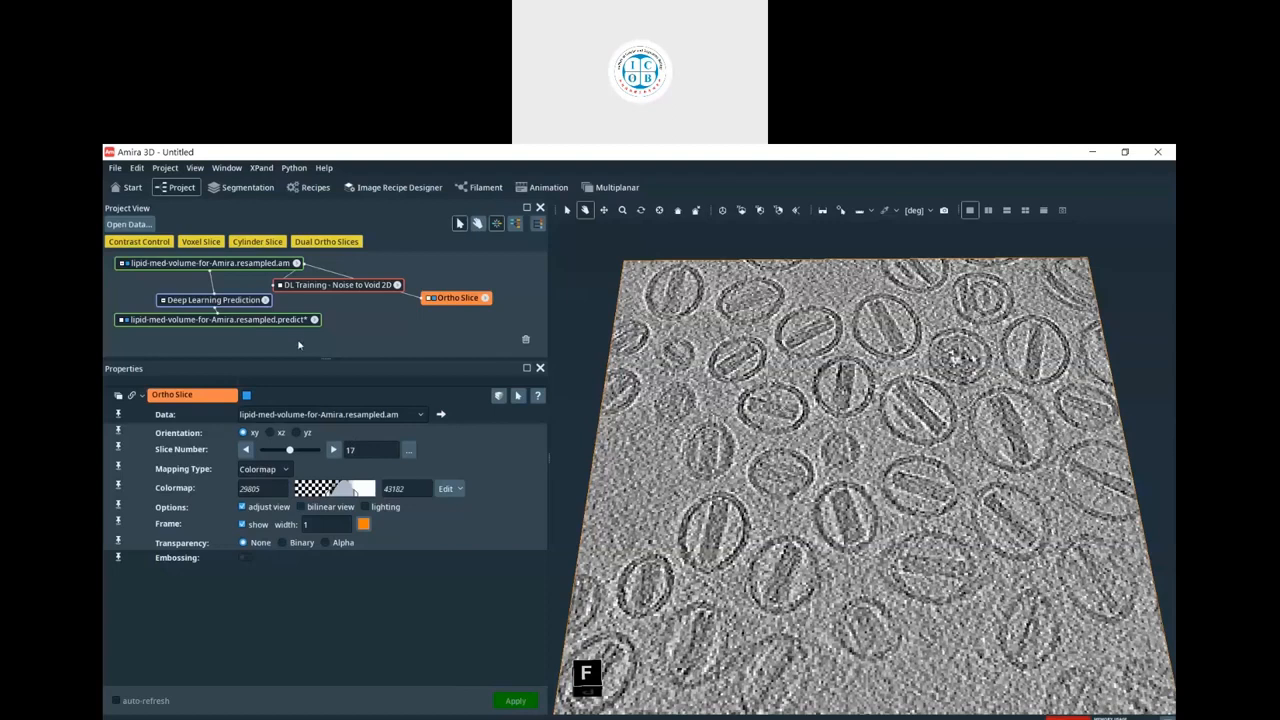
# - Move the Ortho Slice module closer to the predicted volume and reconnect it to lipid-med-volume-for-Amira.resampled.predict
pyautogui.moveTo(464, 304); pyautogui.dragTo(380, 322)
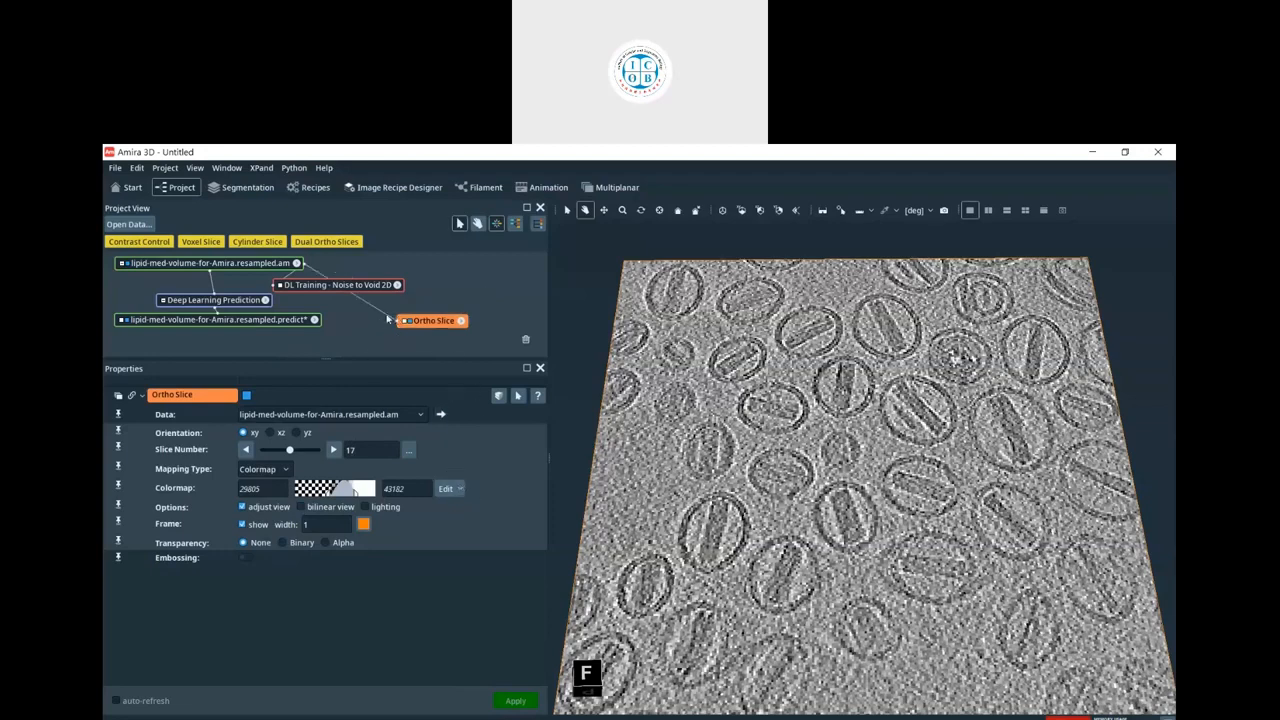
pyautogui.click(456, 489)
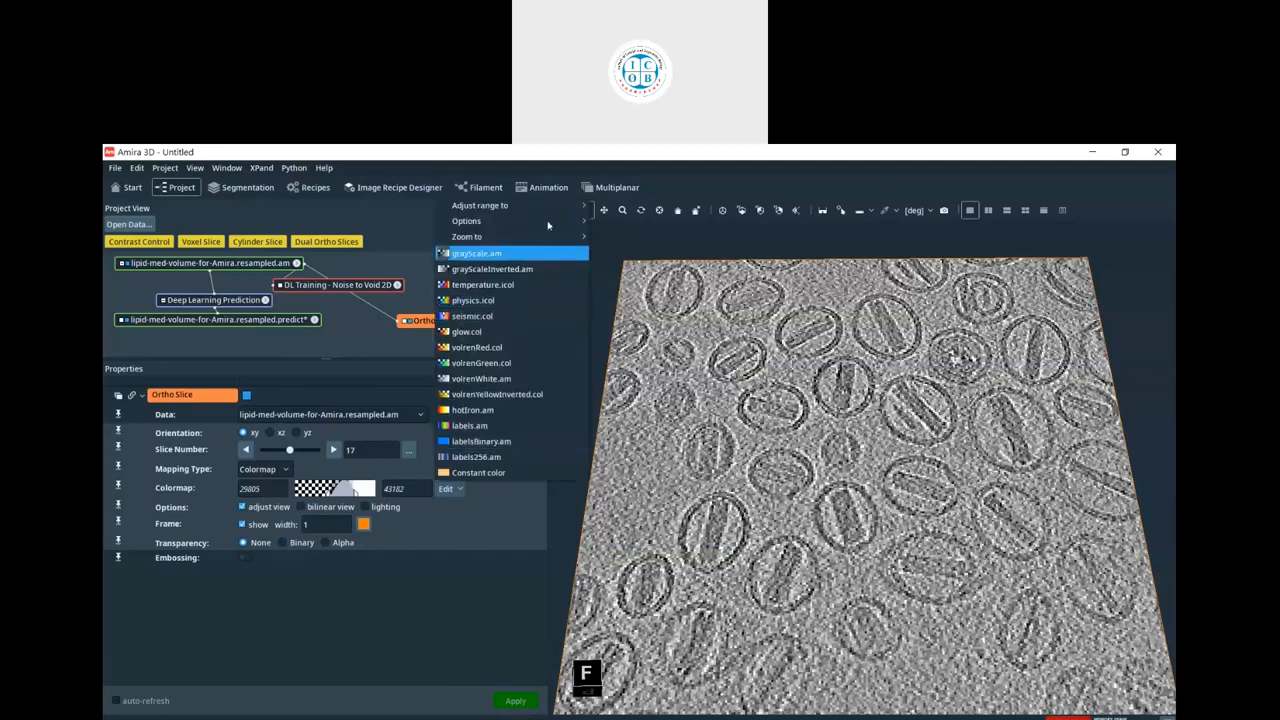
pyautogui.moveTo(559, 221)
pyautogui.click(375, 305)
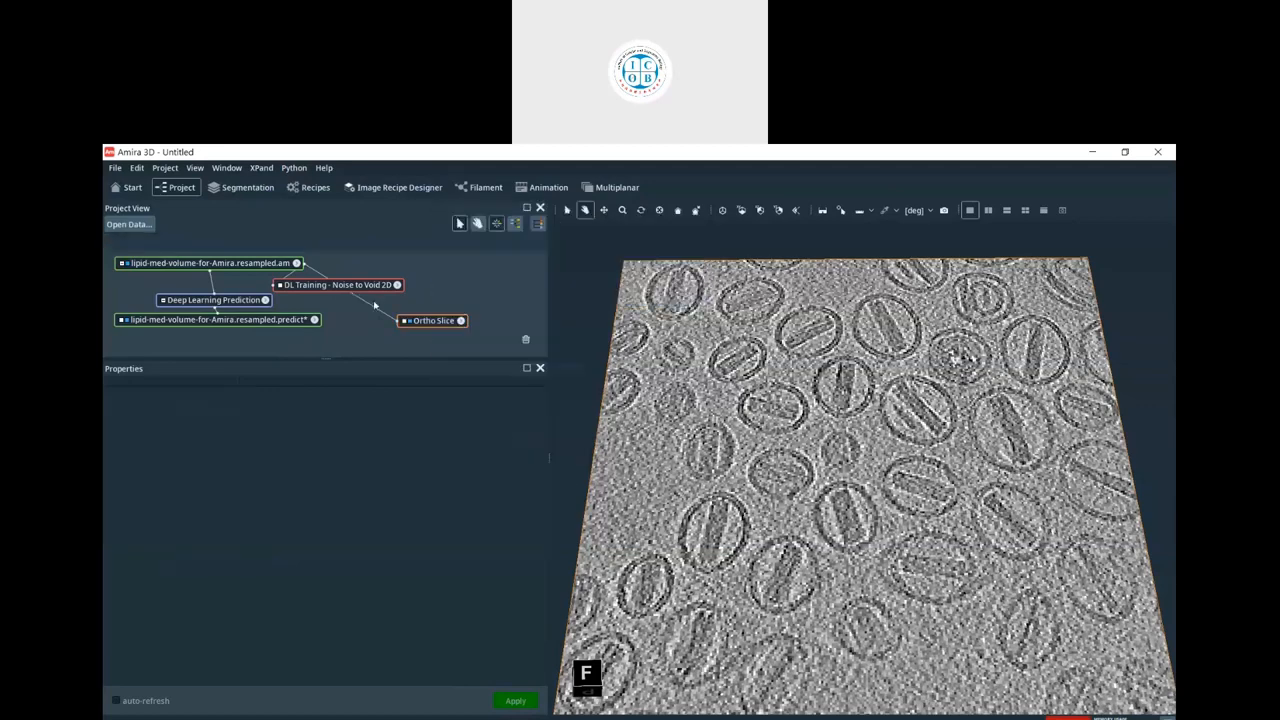
pyautogui.moveTo(375, 305); pyautogui.dragTo(295, 324)
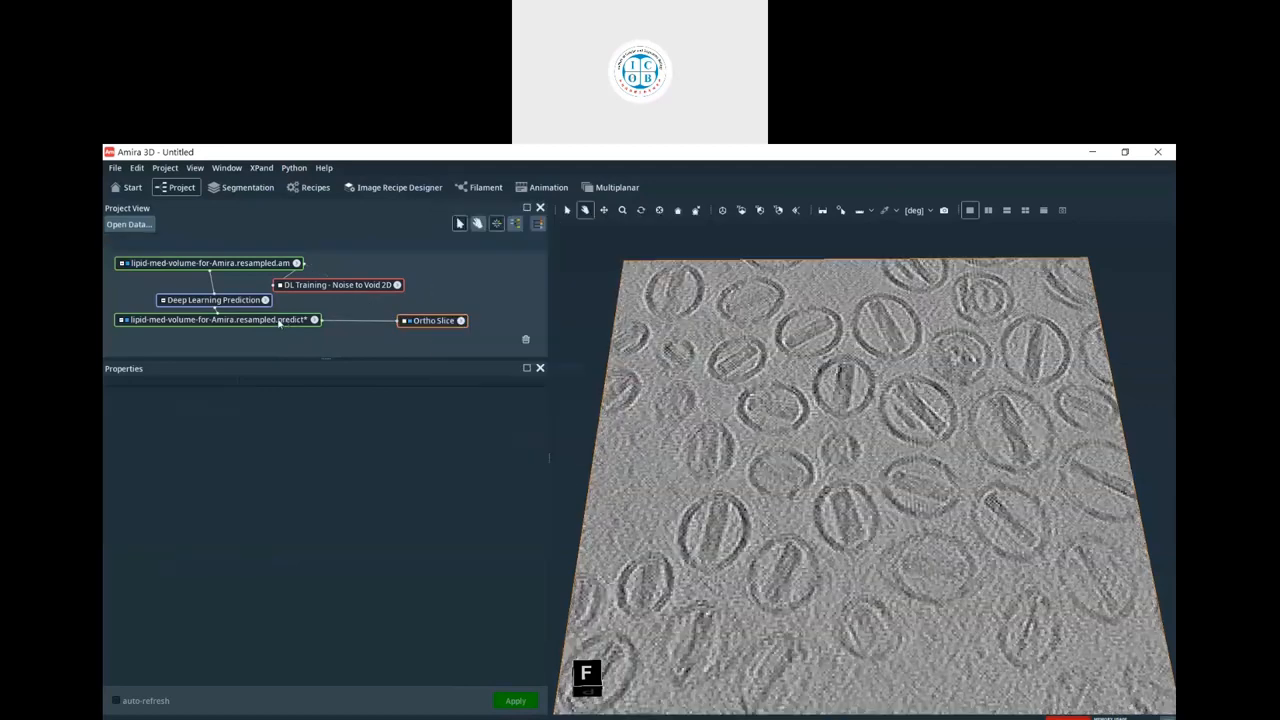
# - Examine the liposomes in the predicted slice up close and reconnect the Ortho Slice to lipid-med-volume-for-Amira.resampled.am for comparison
pyautogui.moveTo(814, 440); pyautogui.dragTo(849, 498)
pyautogui.scroll(5, 852, 512)
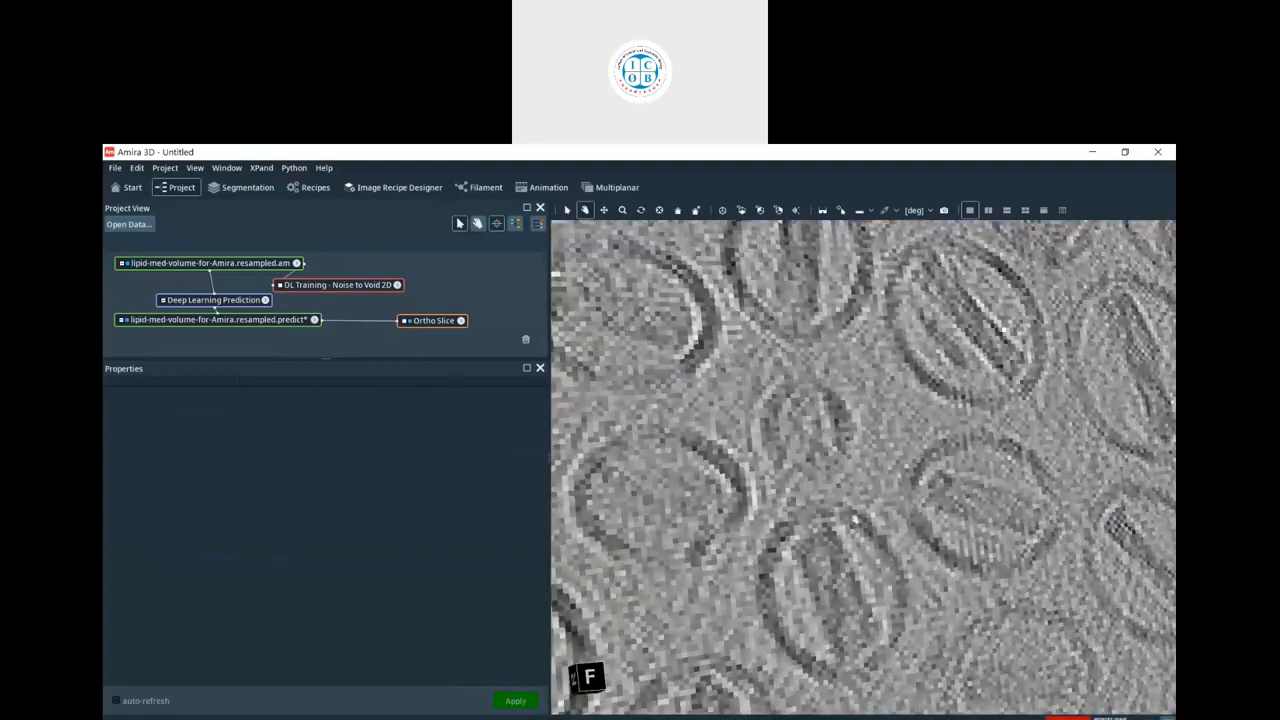
pyautogui.scroll(-8, 866, 514)
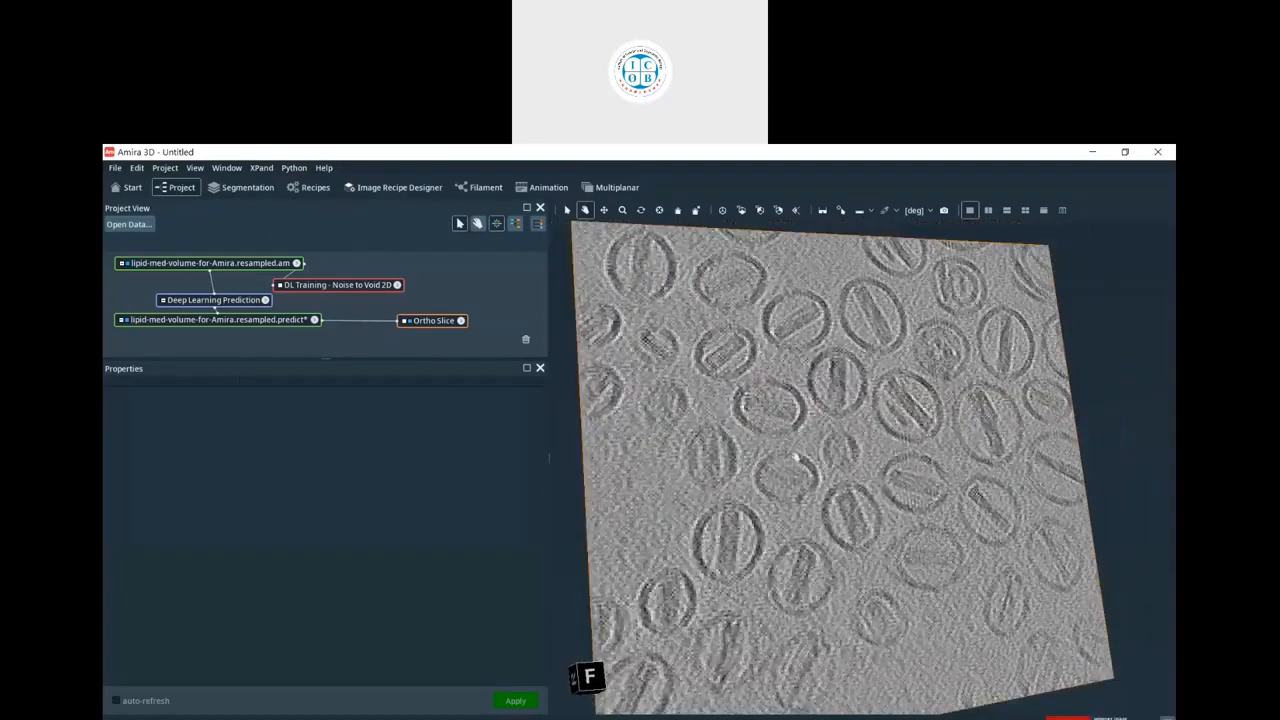
pyautogui.scroll(3, 822, 456)
pyautogui.moveTo(822, 456); pyautogui.dragTo(796, 440)
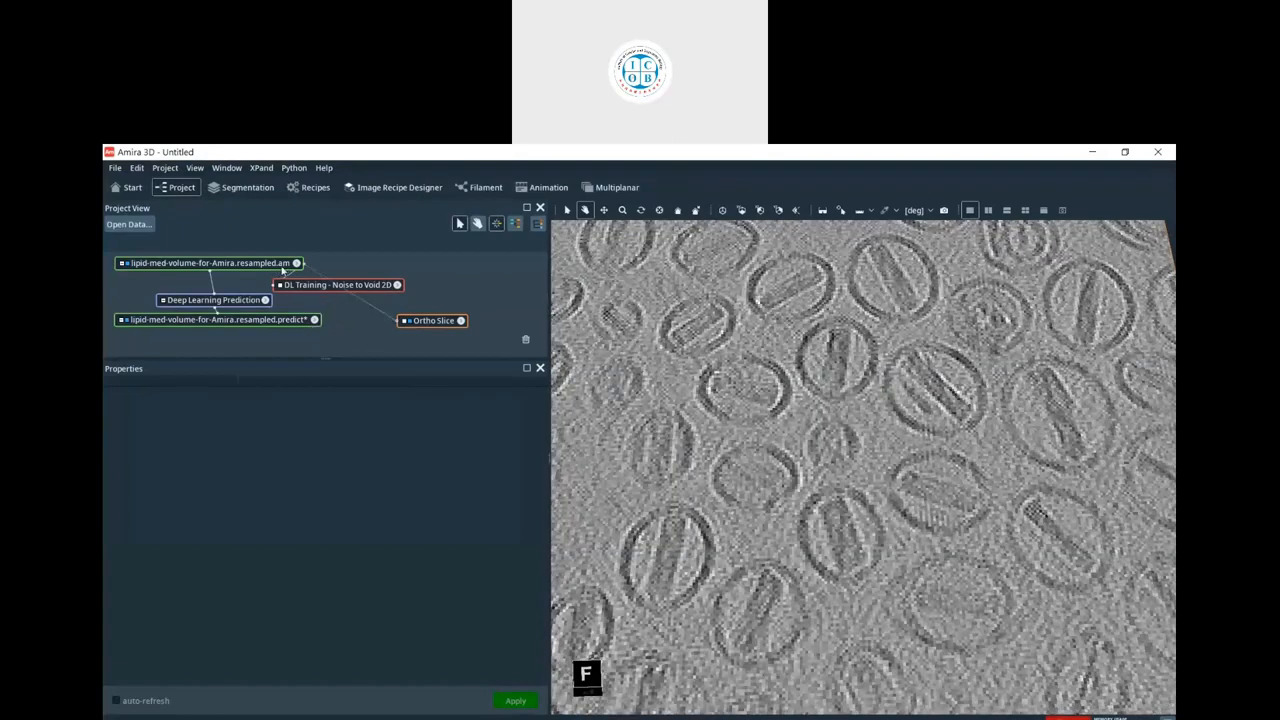
# - Switch to PowerPoint, present slide 46 on Iterative CNN for Trachea with its video, and end the slide show
pyautogui.hotkey('alt', 'Tab')
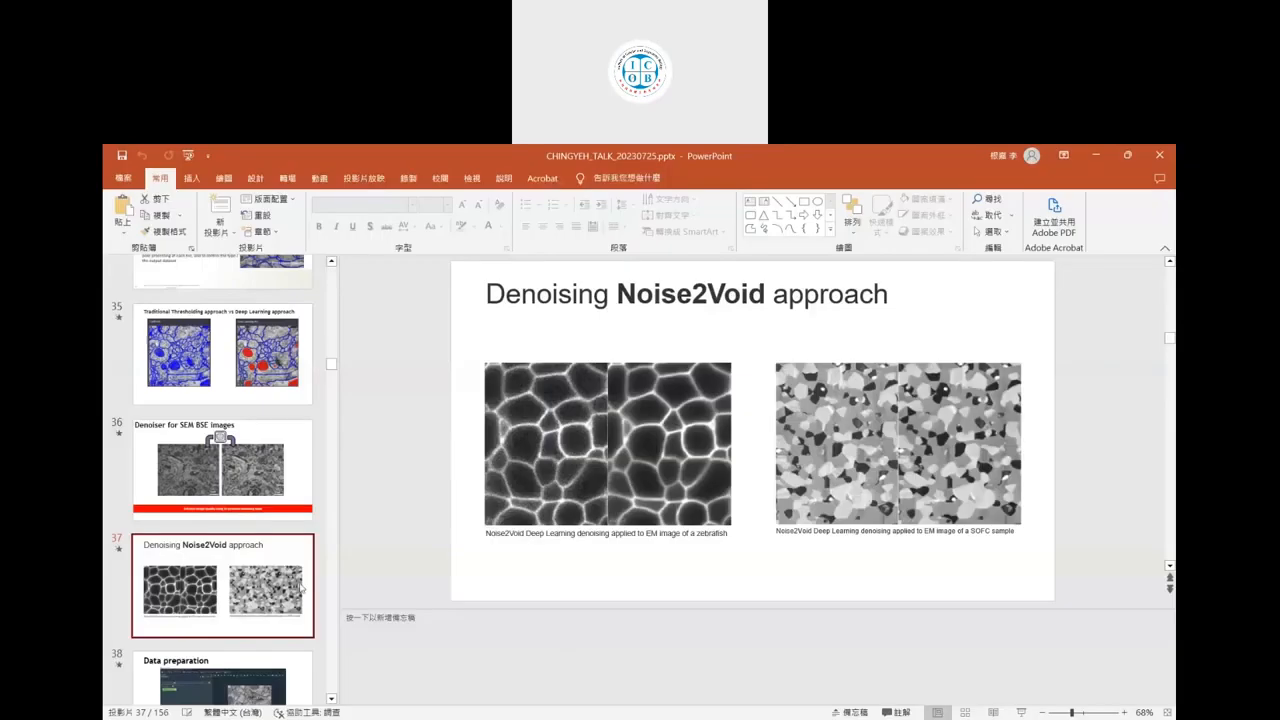
pyautogui.scroll(-5, 290, 560)
pyautogui.scroll(-5, 290, 550)
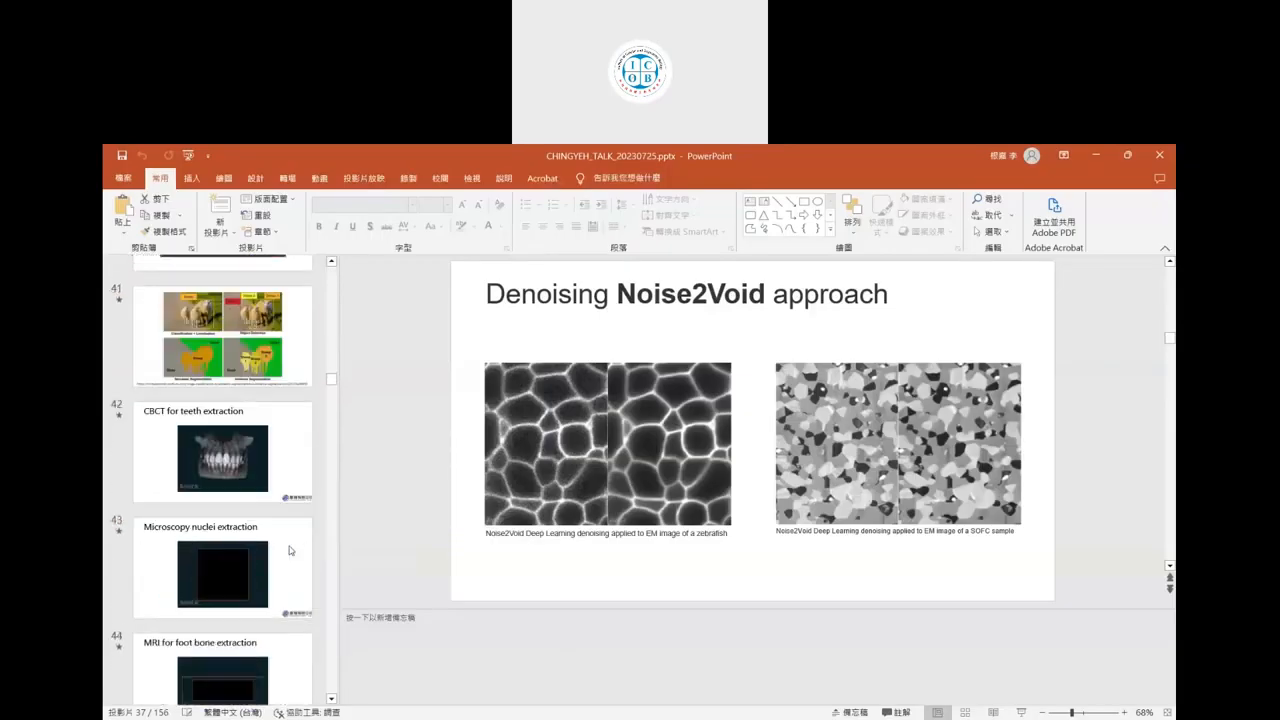
pyautogui.click(268, 502)
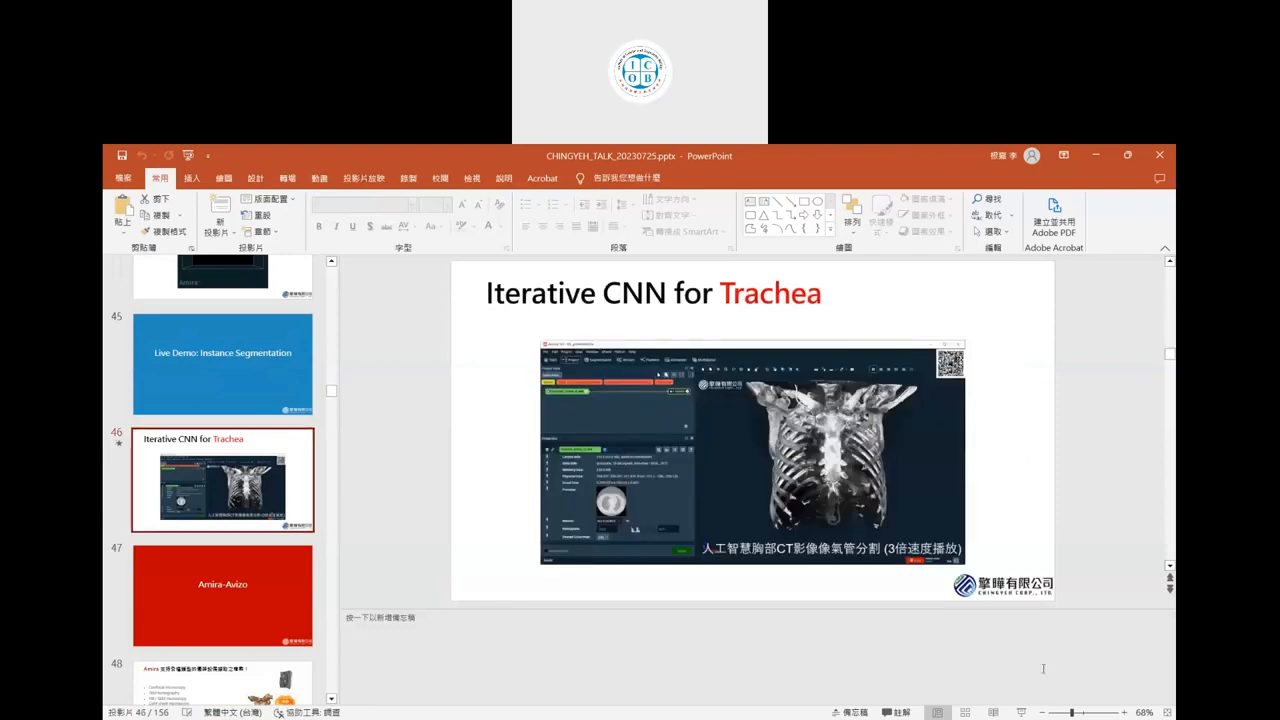
pyautogui.click(1021, 712)
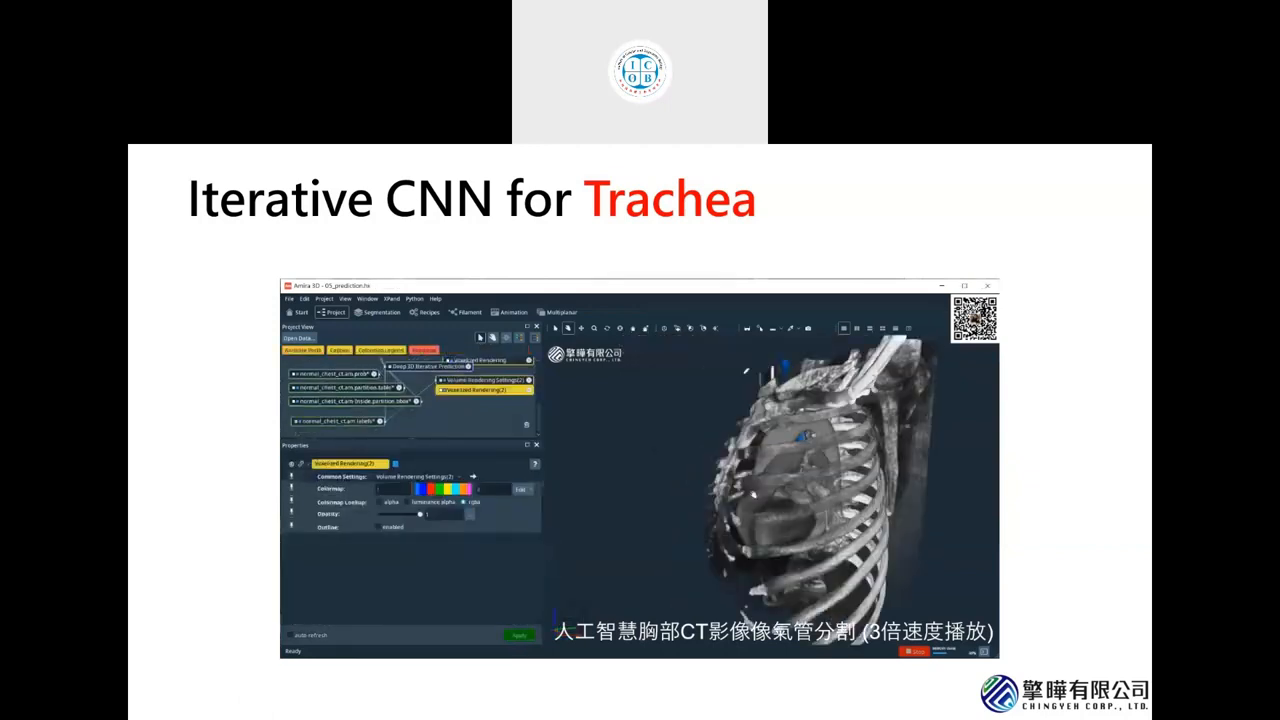
pyautogui.moveTo(638, 638)
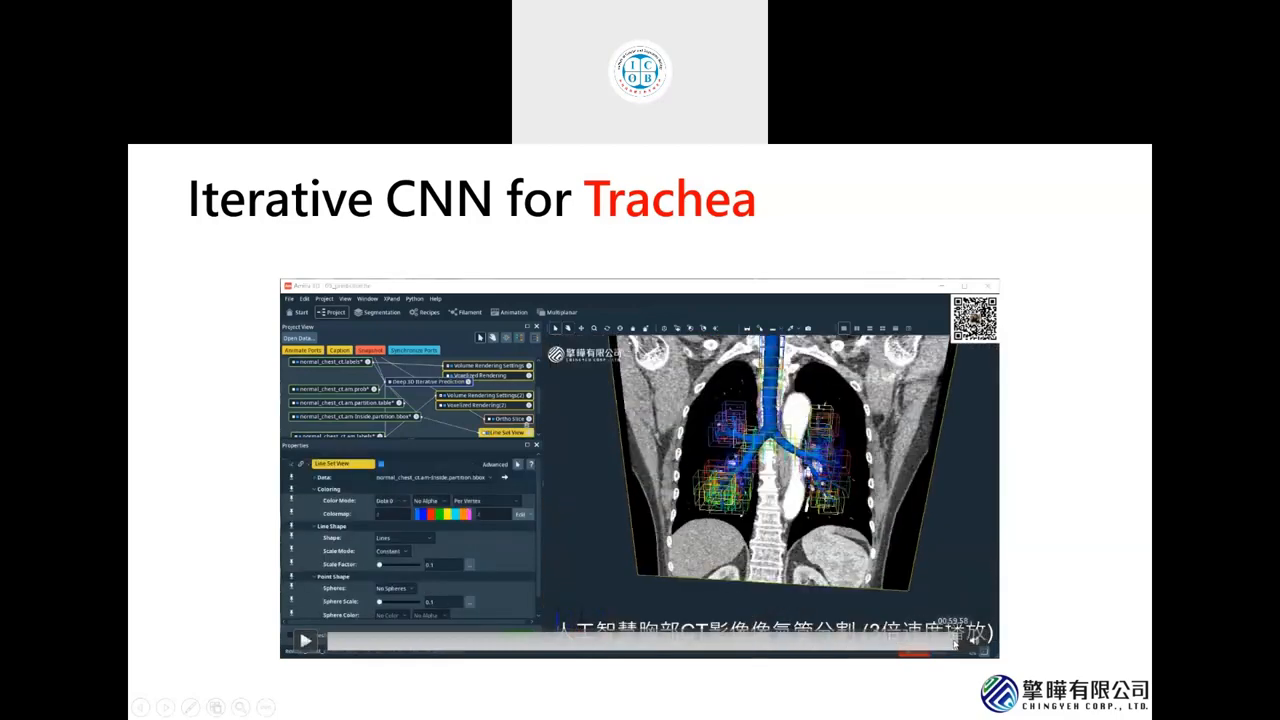
pyautogui.press('Escape')
# - Find slide 94, "What function to look for?", and present it as a slide show
pyautogui.scroll(-2, 250, 576)
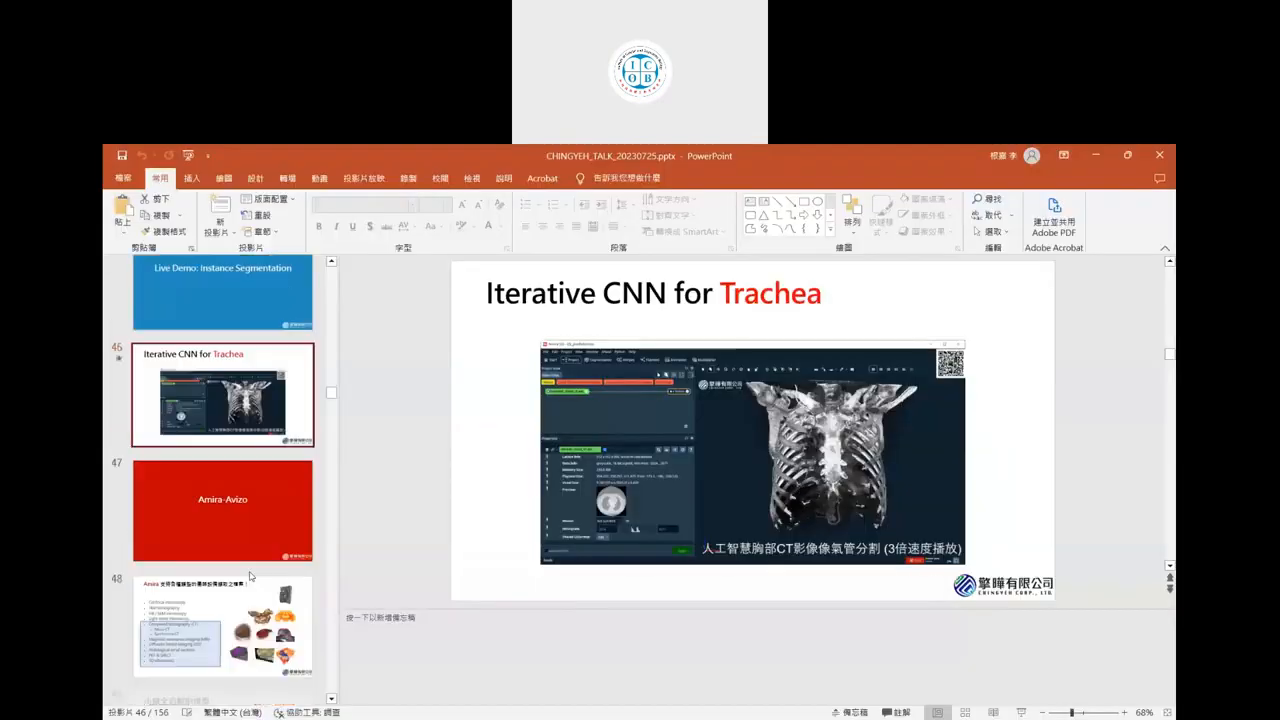
pyautogui.scroll(-1, 250, 576)
pyautogui.scroll(-20, 255, 577)
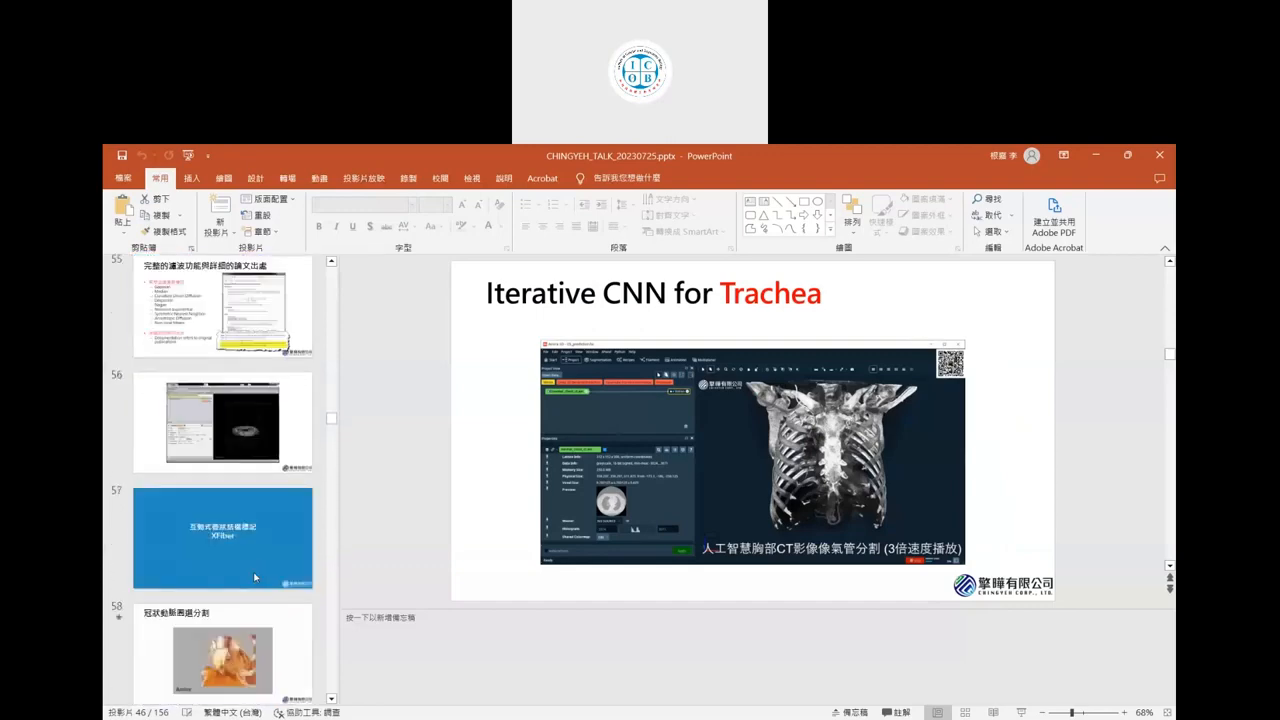
pyautogui.scroll(-20, 255, 577)
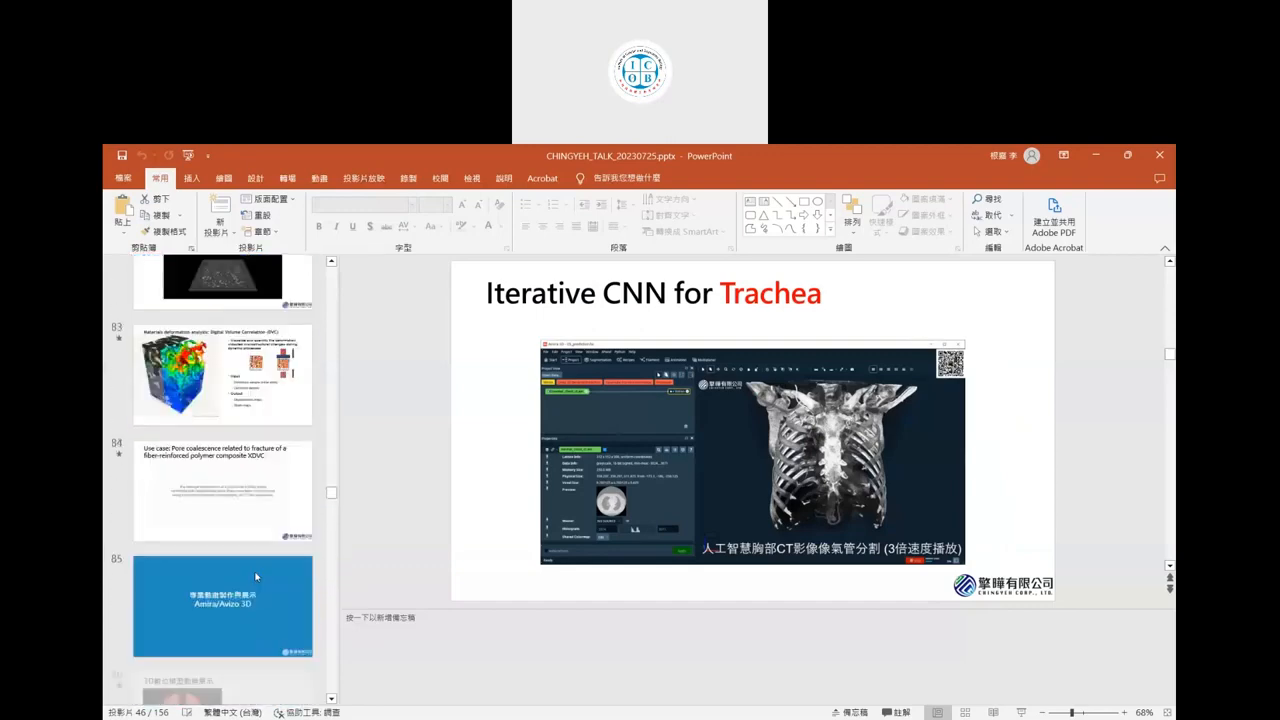
pyautogui.scroll(-7, 255, 577)
pyautogui.scroll(4, 255, 577)
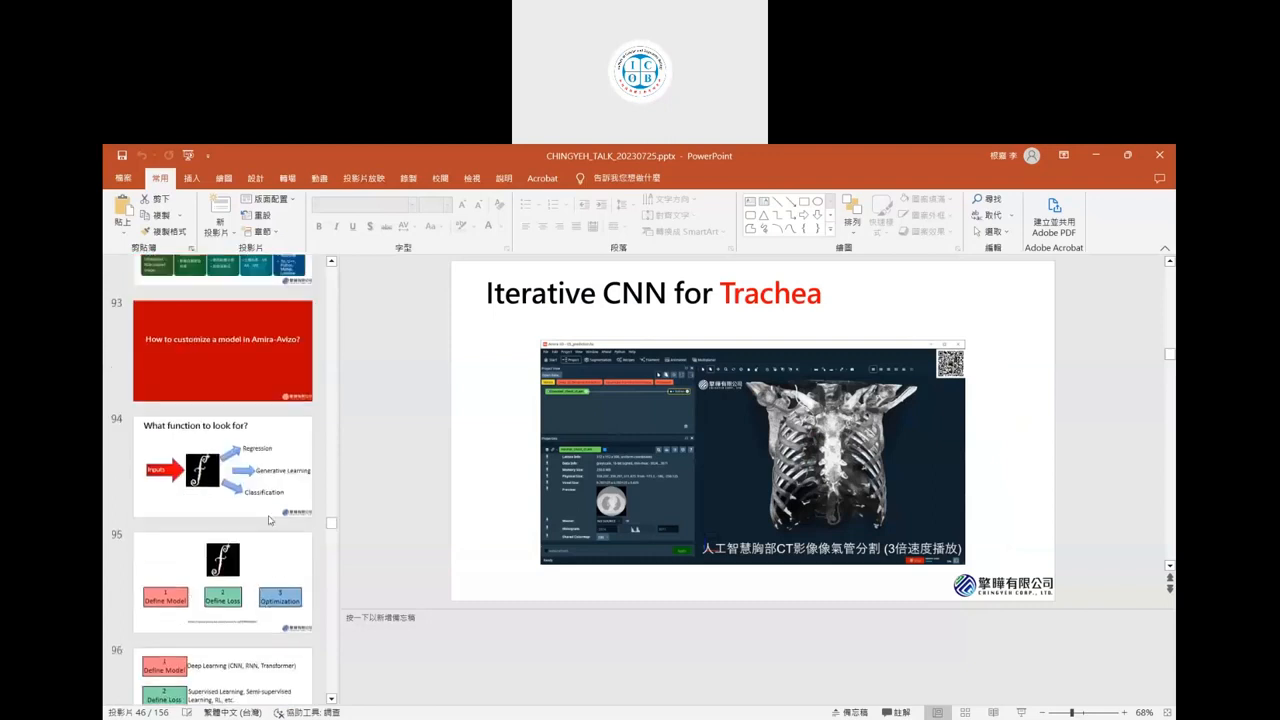
pyautogui.click(230, 480)
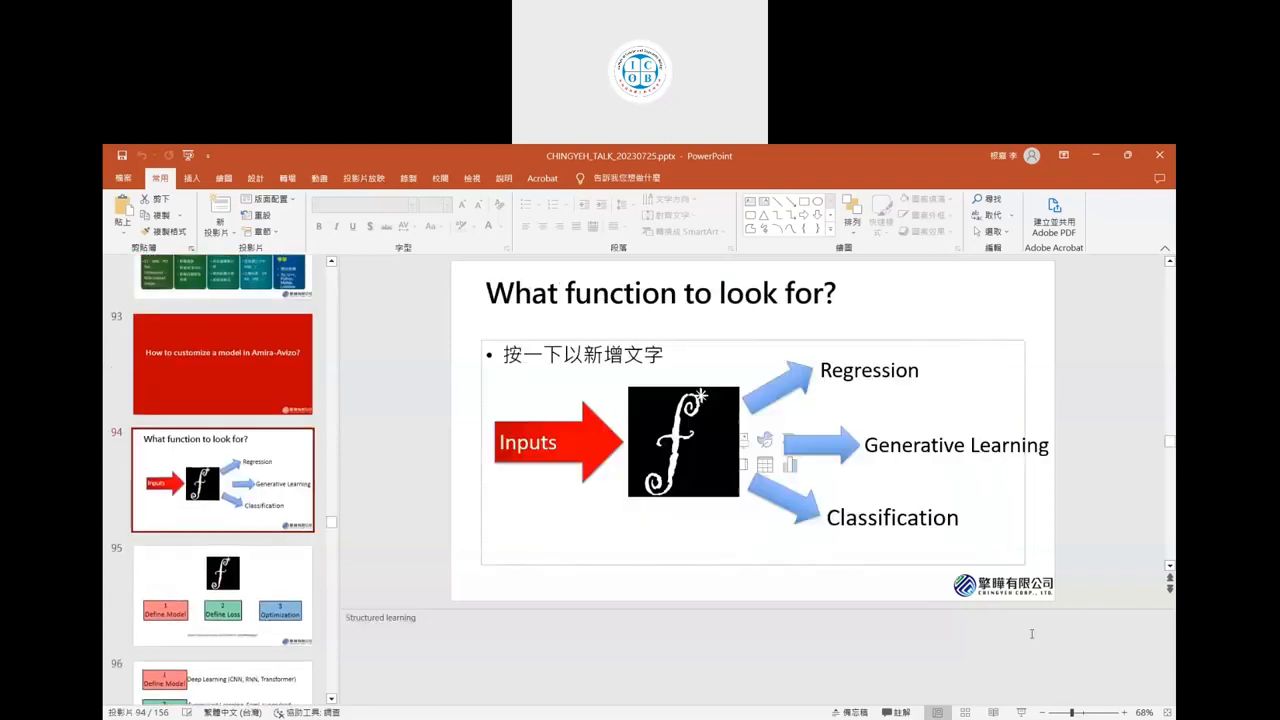
pyautogui.click(1021, 712)
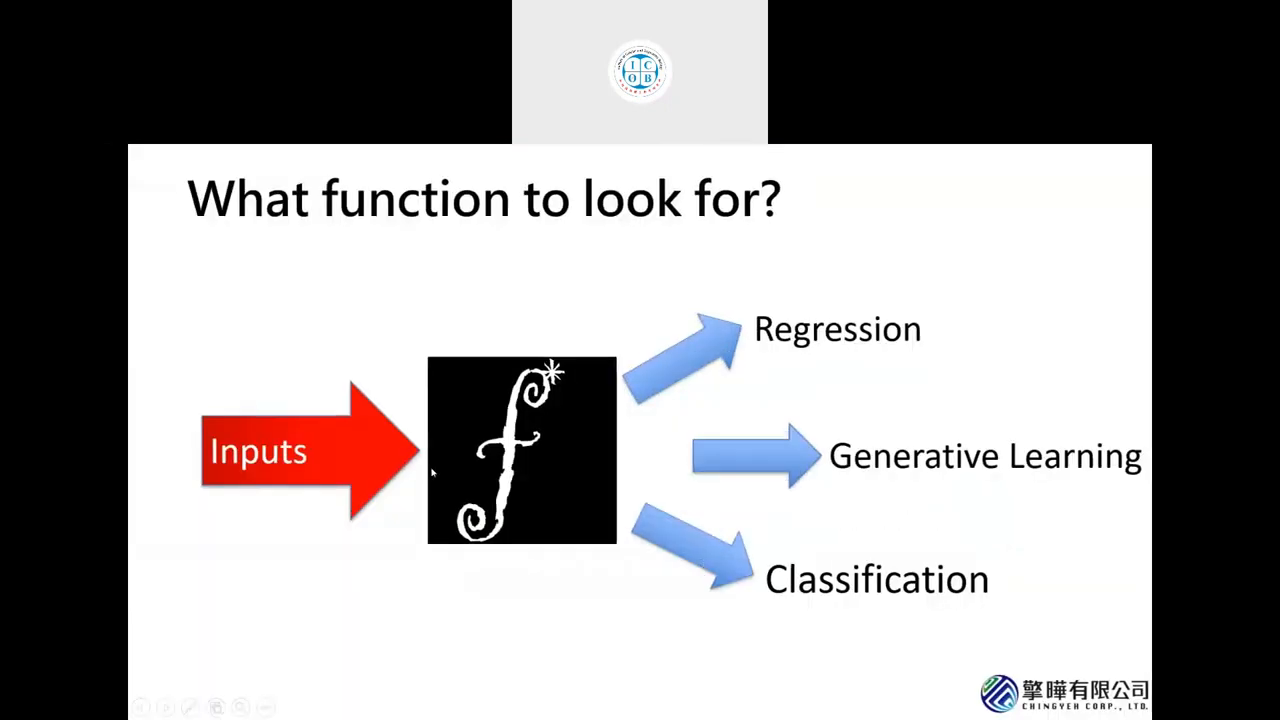